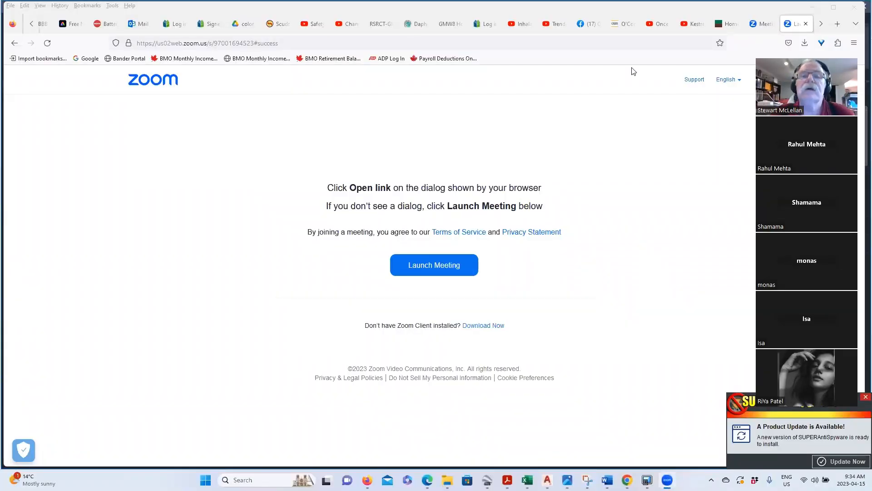
# - Switch from the Firefox window to the Google Earth Pro aerial view
pyautogui.click(645, 213)
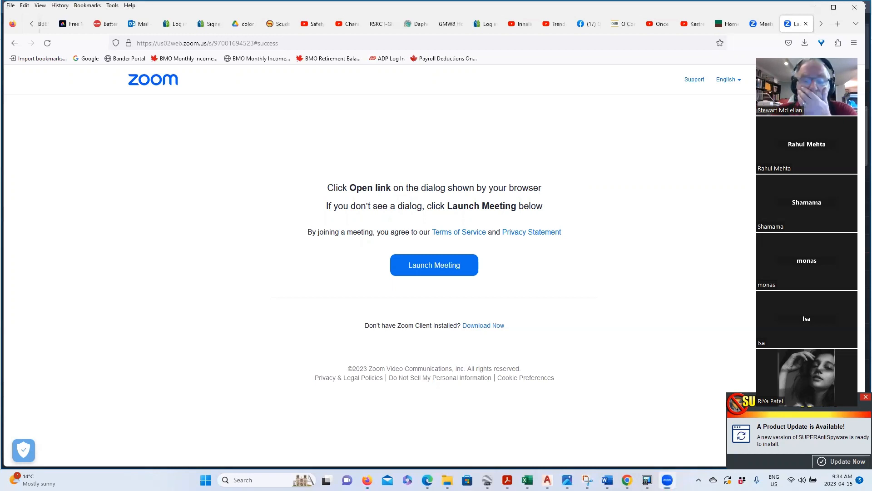
pyautogui.click(487, 480)
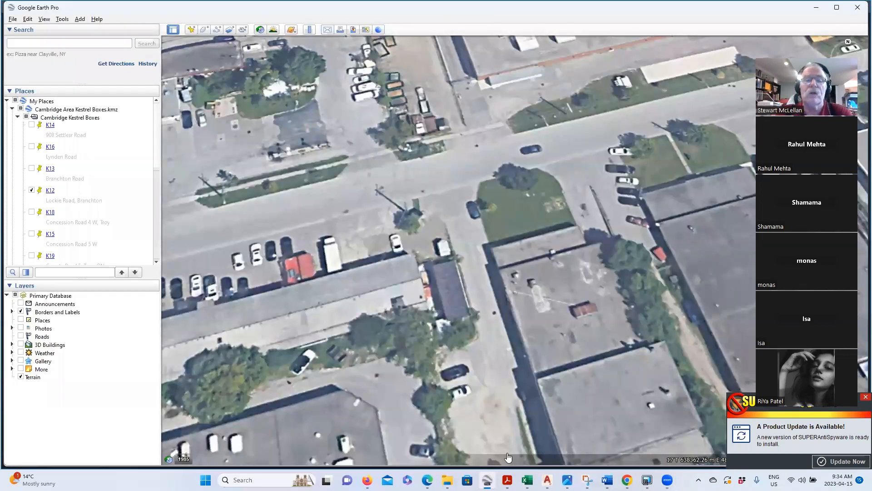
# - Pan the aerial view right and zoom out to show the main road and parking lots
pyautogui.moveTo(553, 223); pyautogui.dragTo(699, 258)
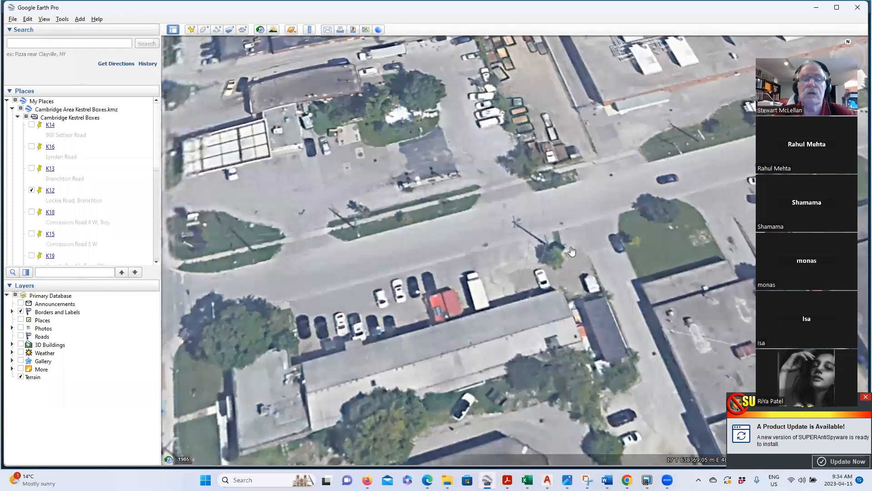
pyautogui.scroll(-2, 572, 251)
pyautogui.scroll(-1, 546, 256)
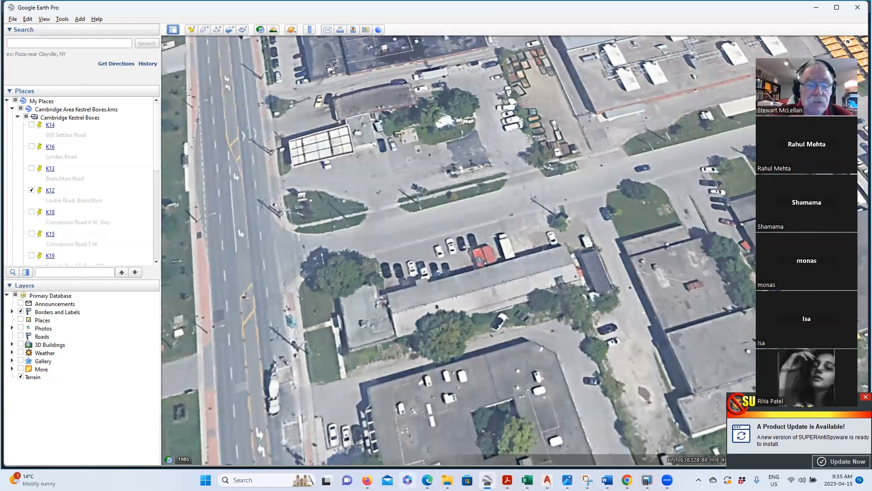
pyautogui.moveTo(368, 480)
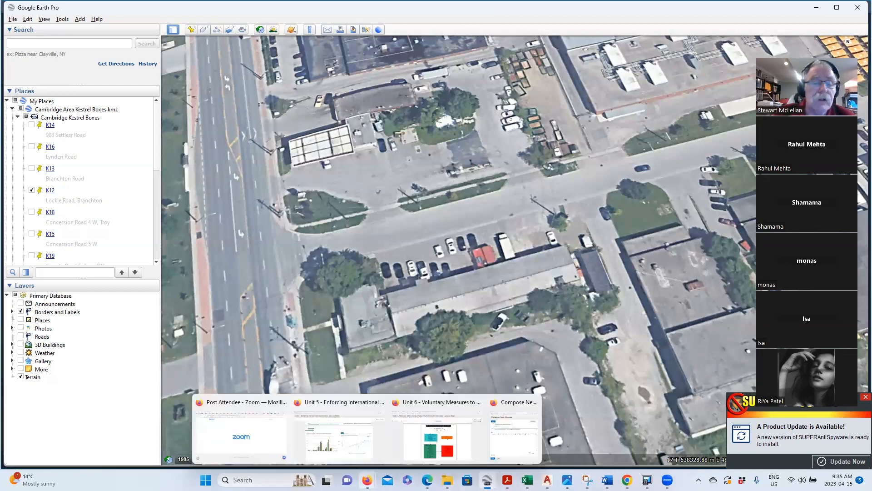
# - Go through the Firefox windows to the GMW8 tab and load the Google homepage there
pyautogui.click(267, 447)
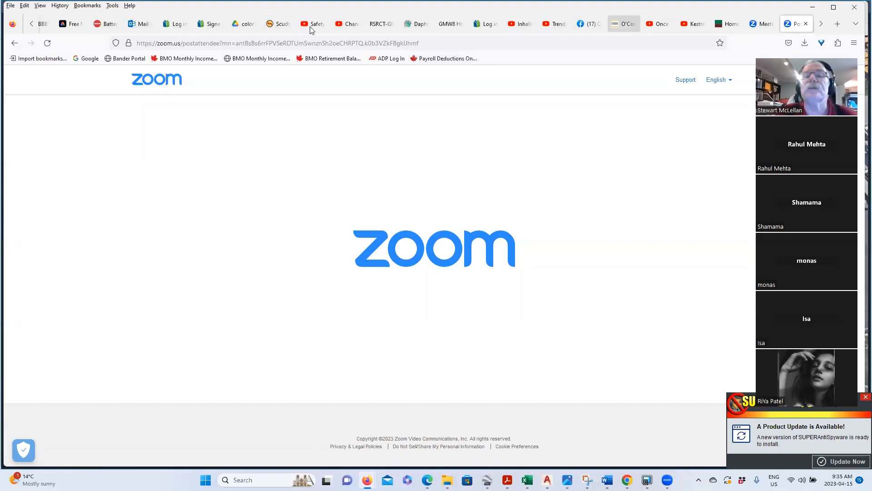
pyautogui.scroll(-1, 310, 30)
pyautogui.scroll(-2, 311, 29)
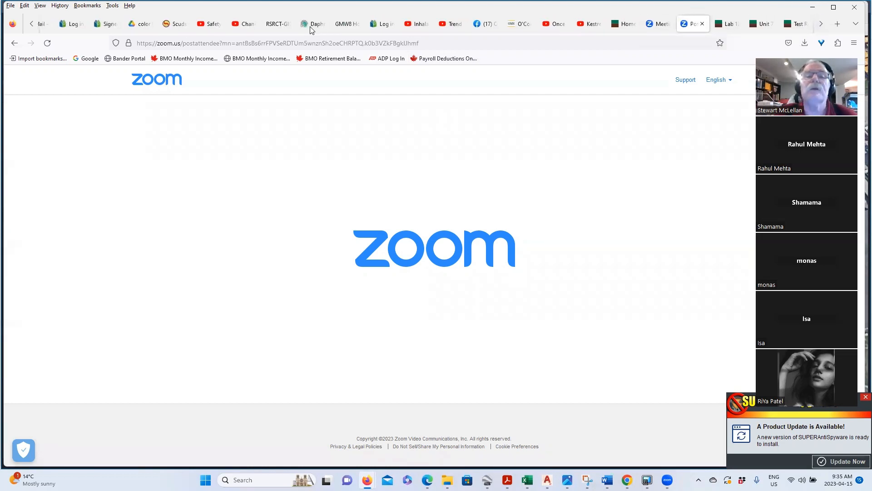
pyautogui.moveTo(367, 479)
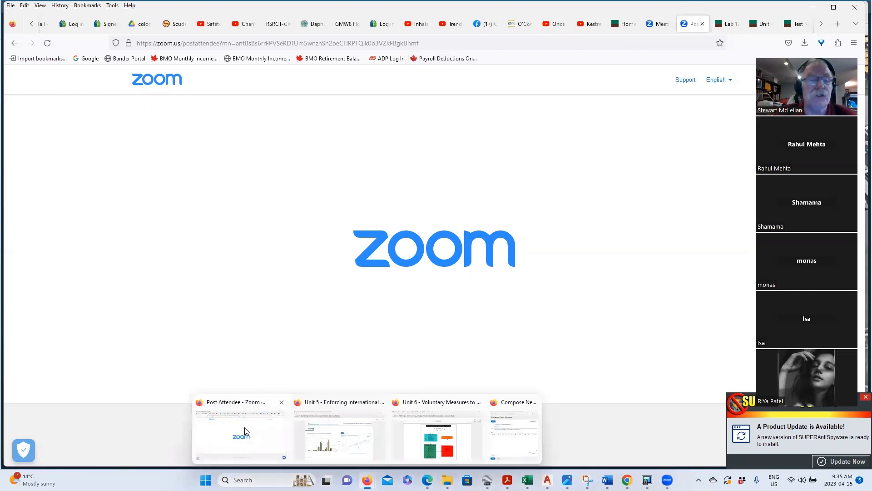
pyautogui.click(402, 450)
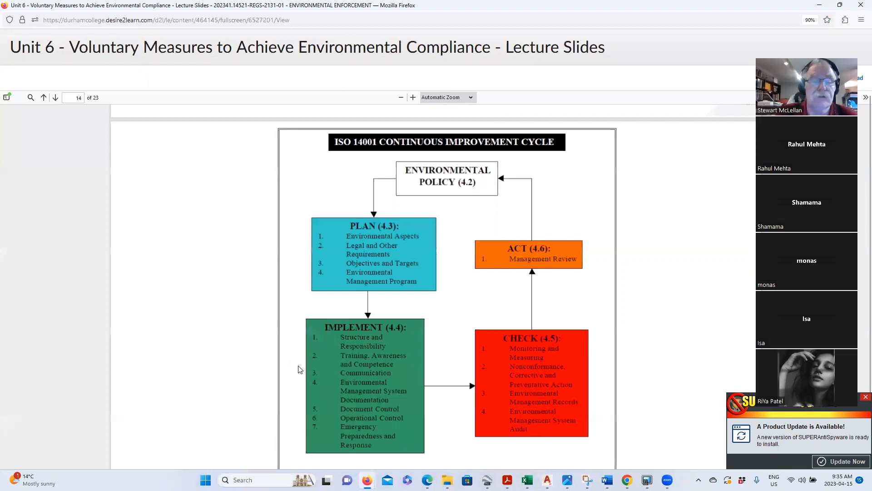
pyautogui.moveTo(367, 480)
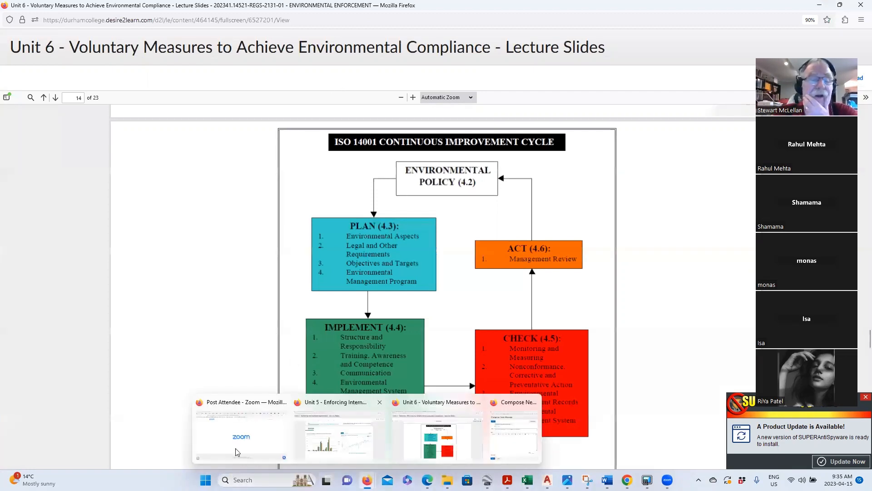
pyautogui.click(240, 436)
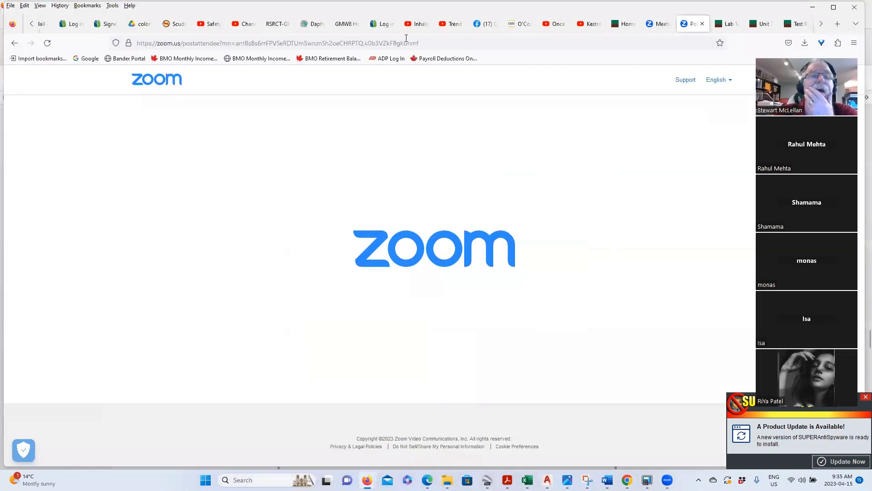
pyautogui.click(343, 25)
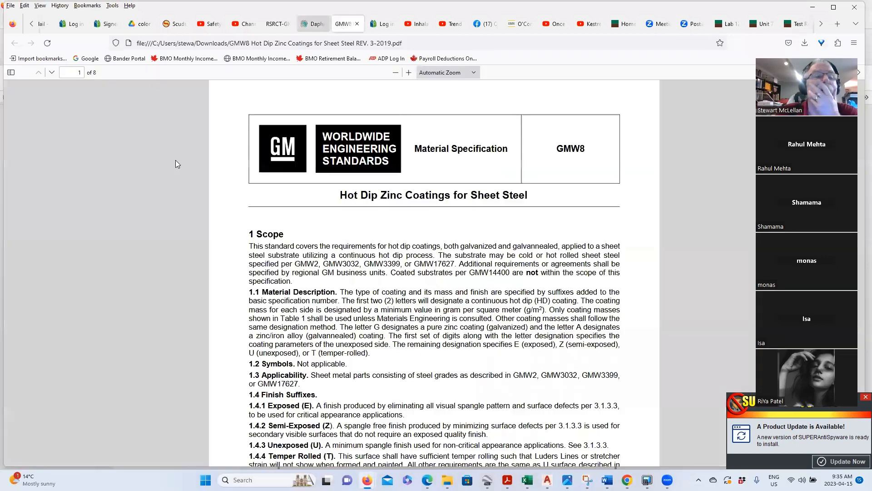
pyautogui.click(88, 58)
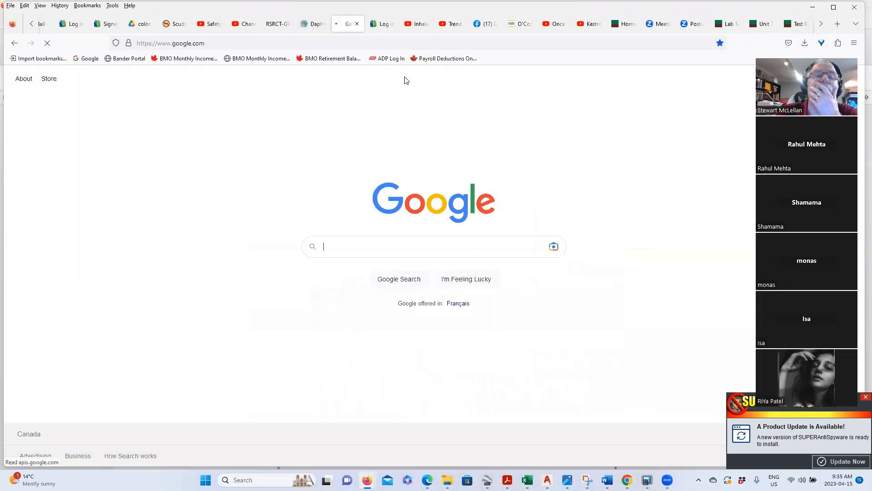
# - Search Google for 'google earth coordinate system', then return to Google Earth Pro
pyautogui.click(421, 246)
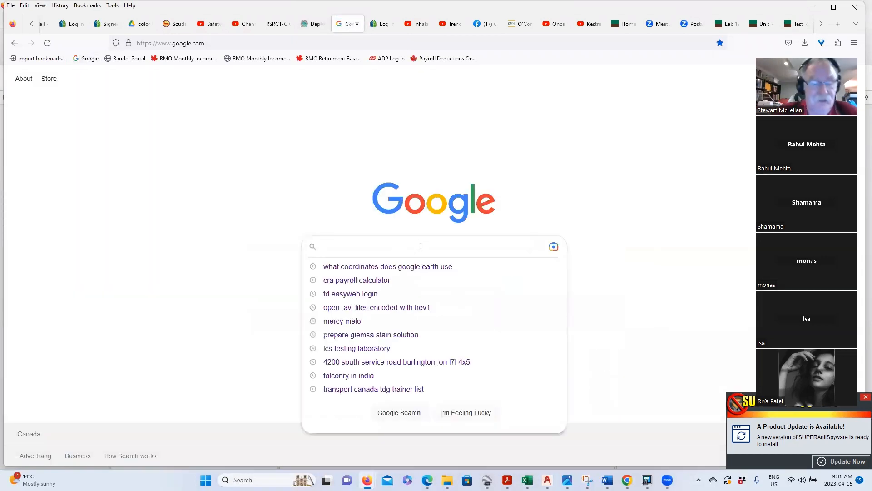
pyautogui.write('Goog')
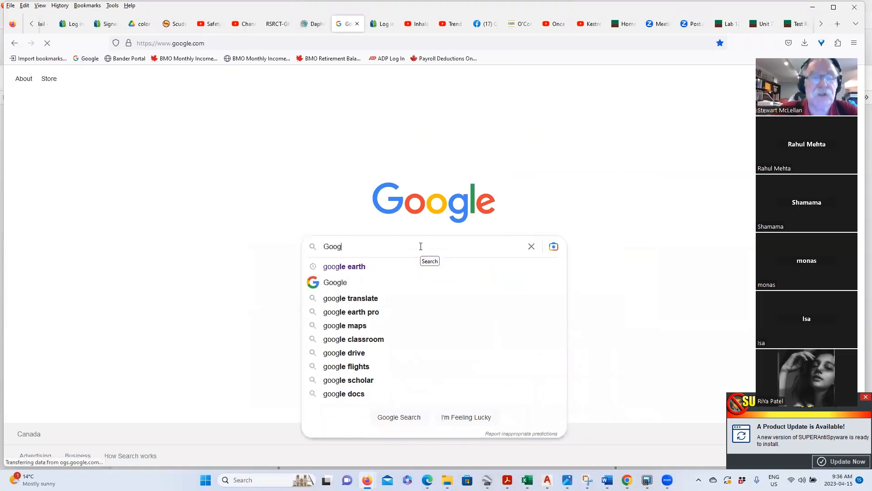
pyautogui.write('le earth')
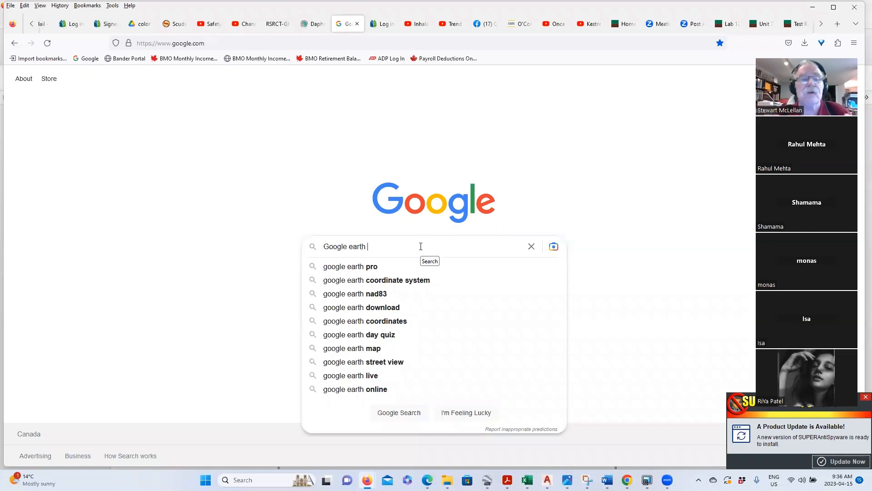
pyautogui.click(403, 280)
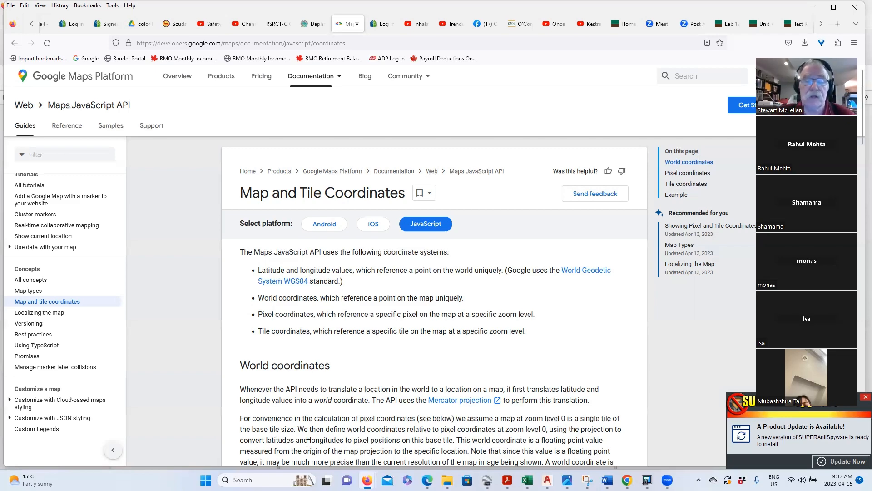
pyautogui.click(487, 480)
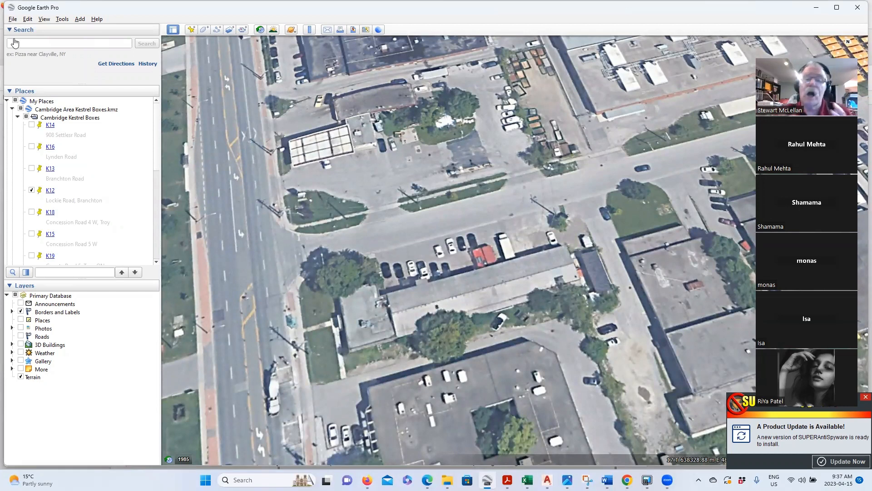
# - Start Save Image with Title and Description and Legend unchecked in Map Options
pyautogui.scroll(2, 408, 337)
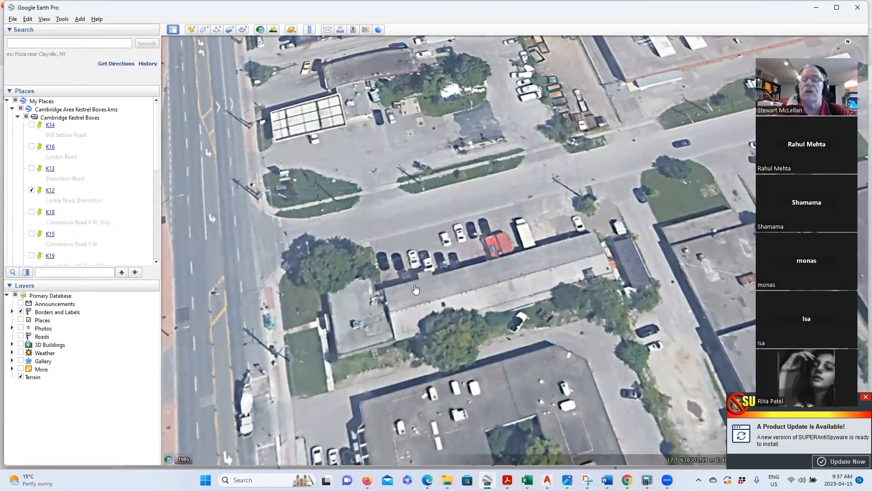
pyautogui.click(14, 19)
pyautogui.moveTo(30, 40)
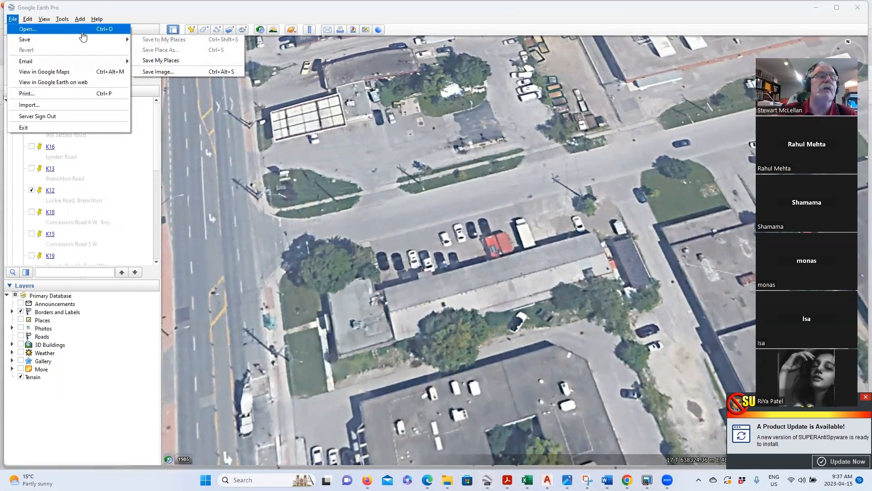
pyautogui.click(164, 72)
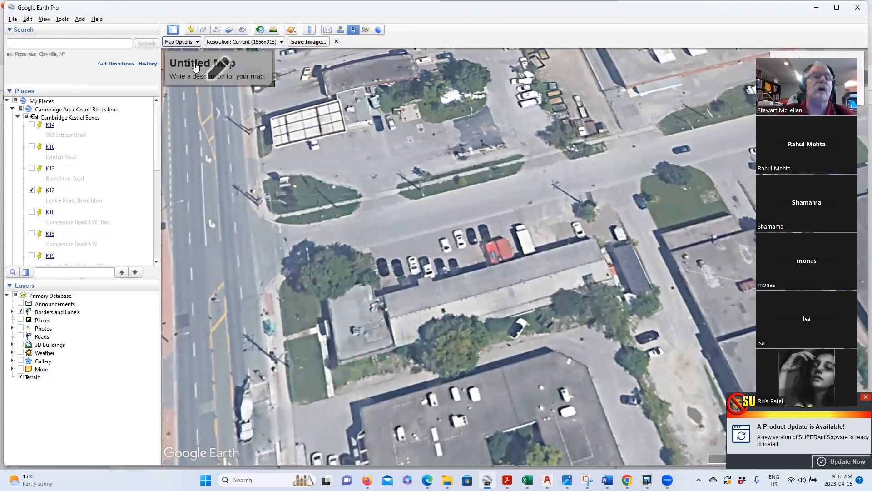
pyautogui.click(193, 43)
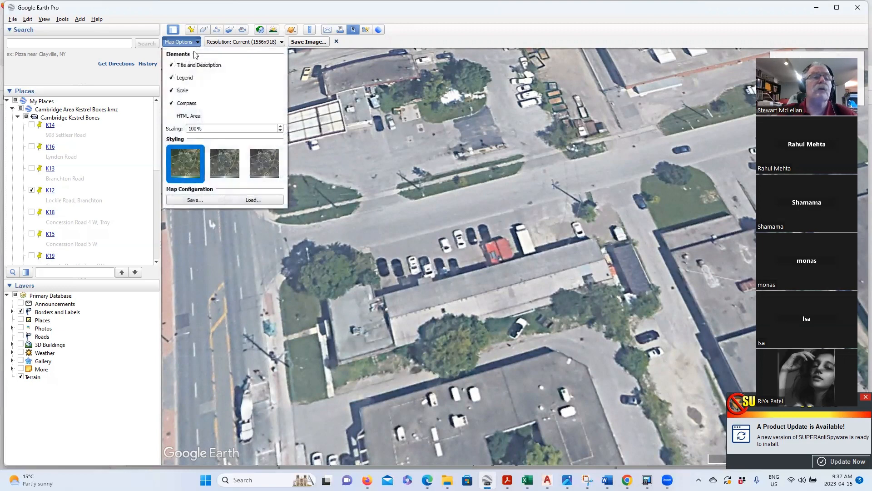
pyautogui.click(173, 66)
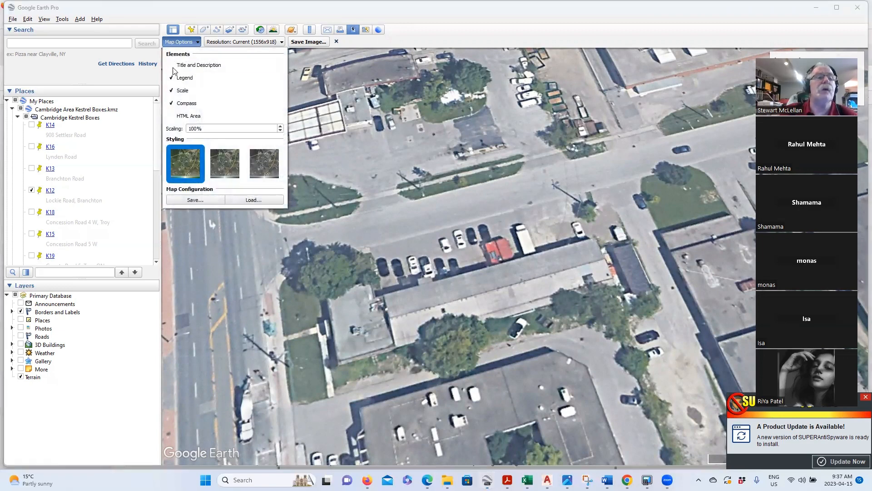
pyautogui.click(171, 78)
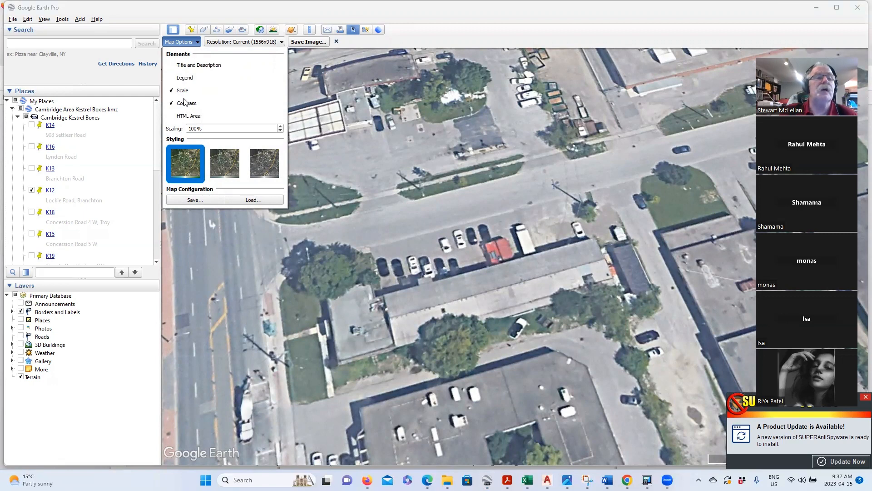
pyautogui.click(197, 202)
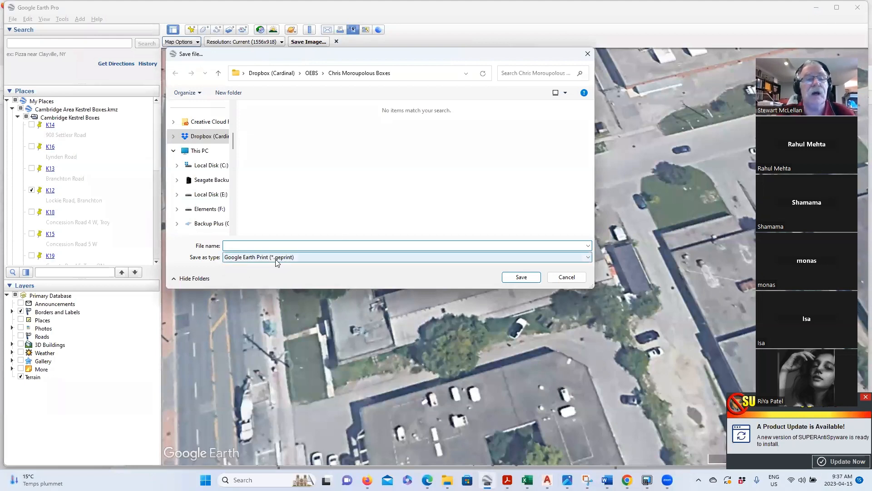
# - Cancel the configuration save and browse to Dropbox > cardinal Environmental > 2023 DC PLacements
pyautogui.click(572, 278)
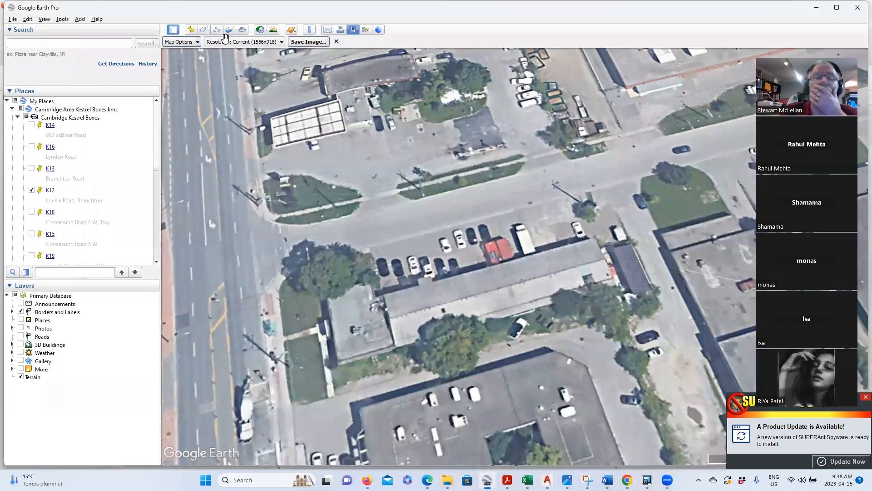
pyautogui.click(309, 42)
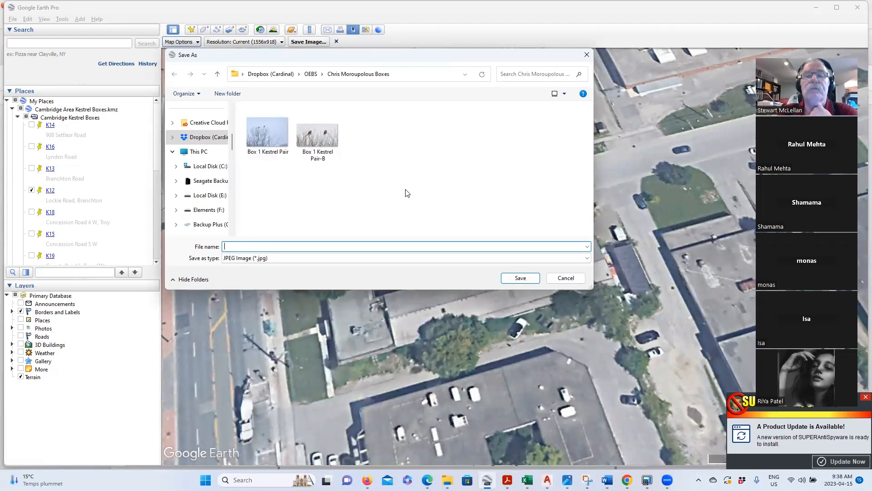
pyautogui.click(266, 76)
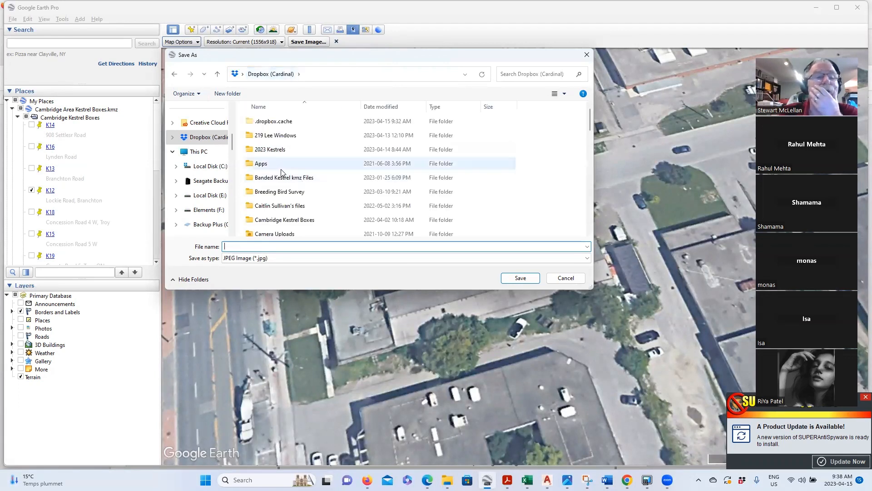
pyautogui.scroll(-1, 287, 195)
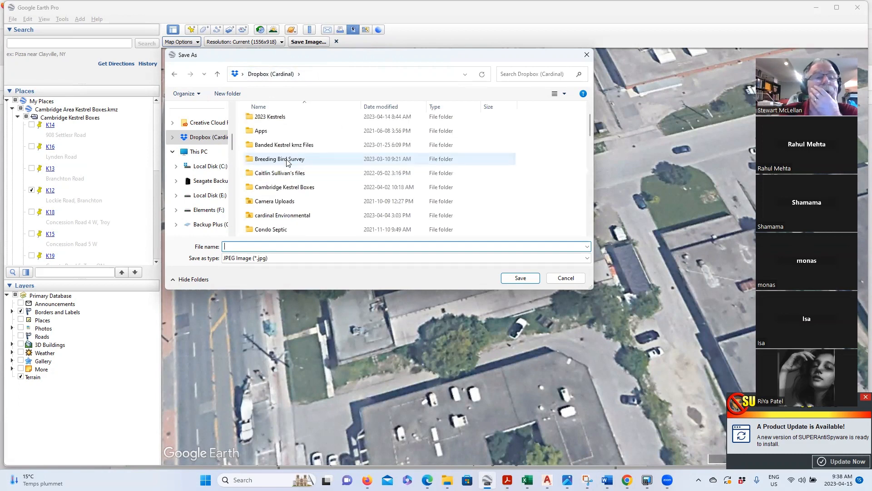
pyautogui.doubleClick(283, 215)
pyautogui.scroll(-1, 291, 214)
pyautogui.doubleClick(278, 188)
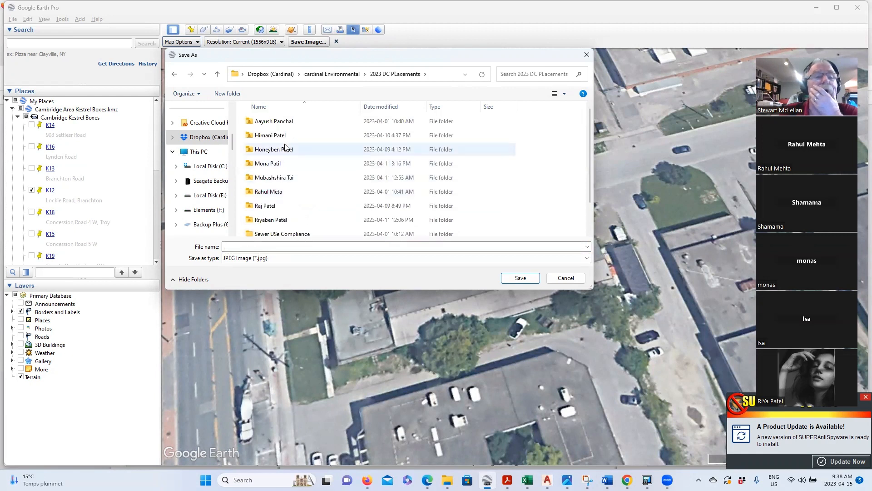
pyautogui.scroll(-1, 282, 182)
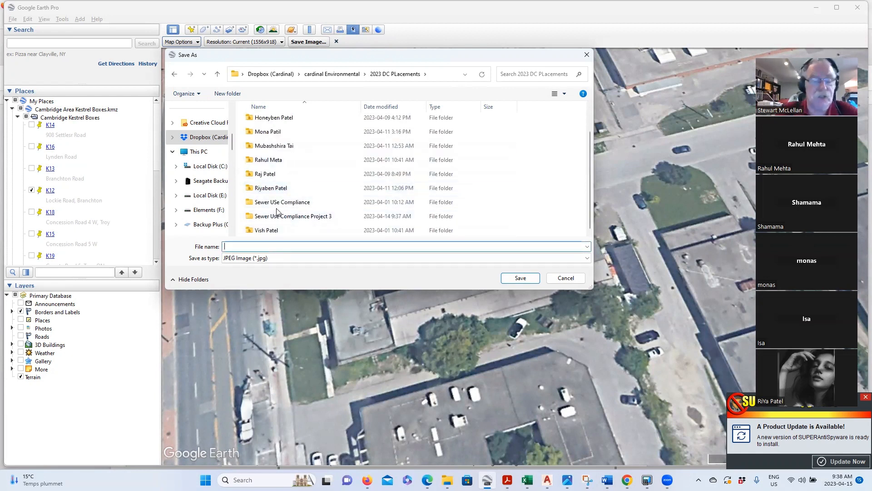
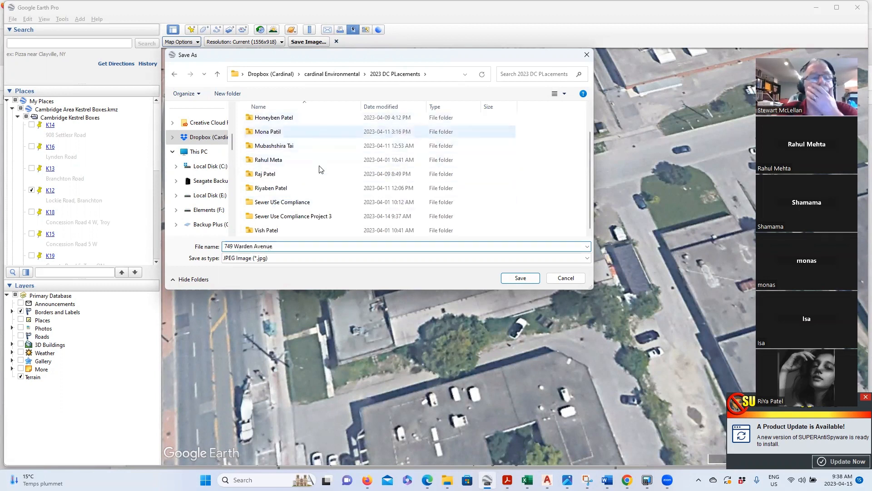
pyautogui.click(521, 278)
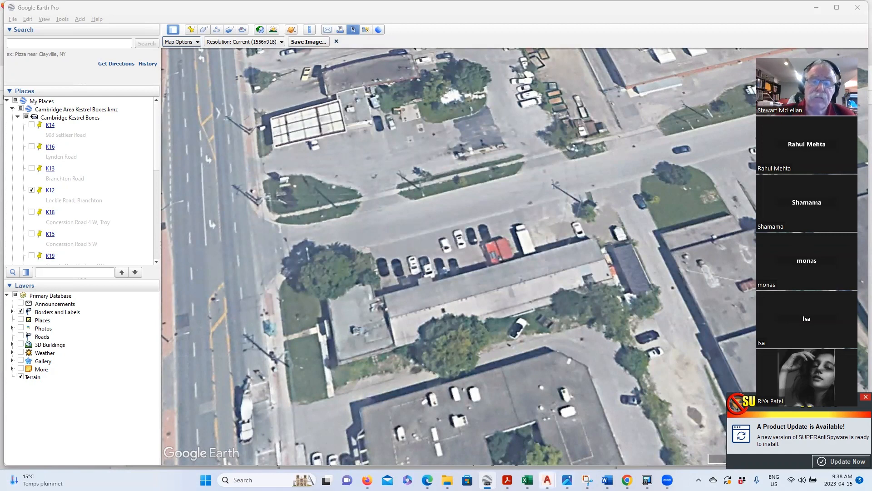
pyautogui.moveTo(547, 479)
pyautogui.click(704, 416)
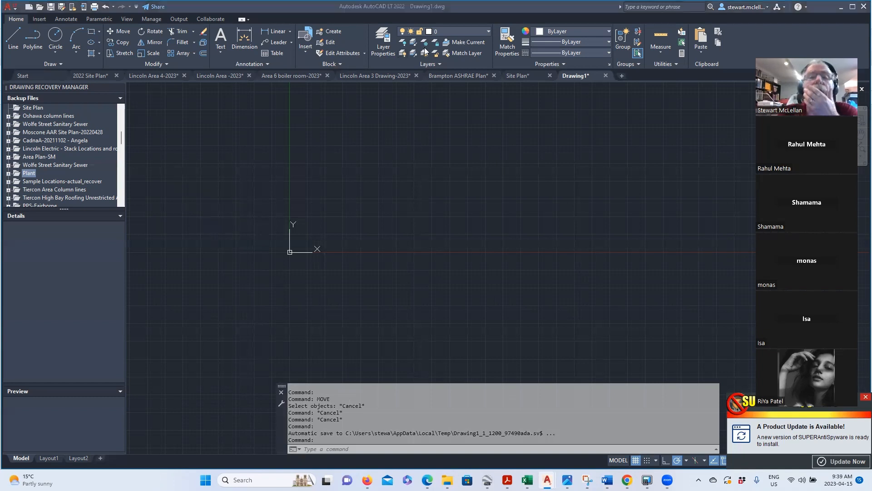
pyautogui.click(39, 20)
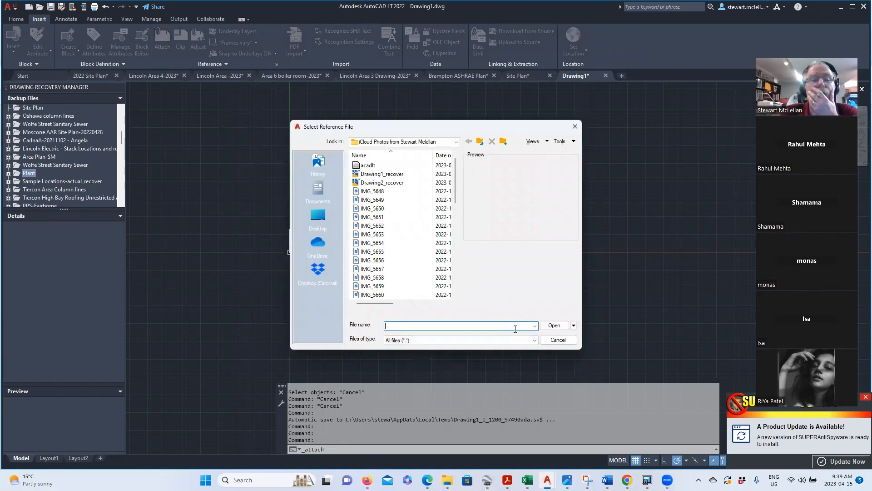
pyautogui.click(454, 143)
pyautogui.scroll(-4, 390, 229)
pyautogui.scroll(5, 390, 230)
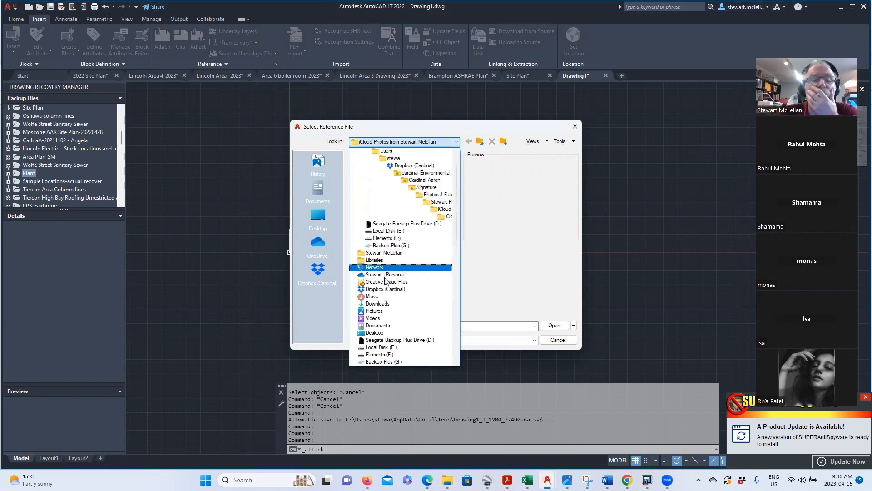
pyautogui.click(386, 289)
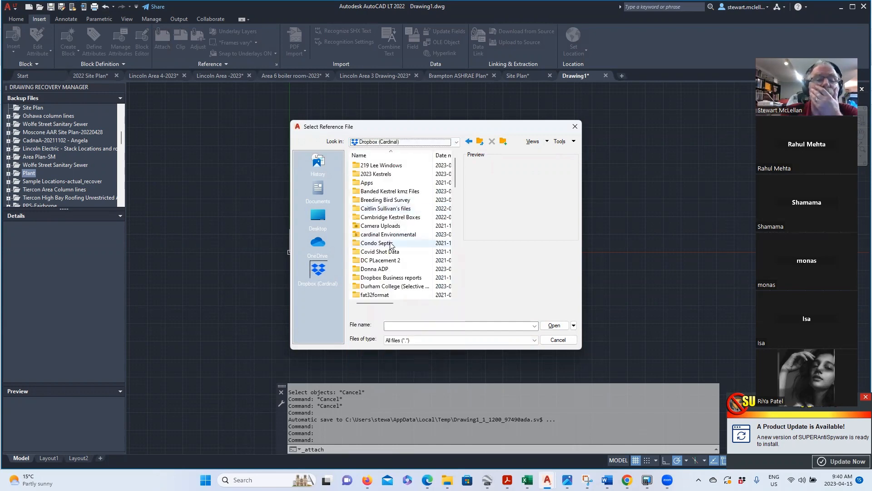
pyautogui.doubleClick(385, 235)
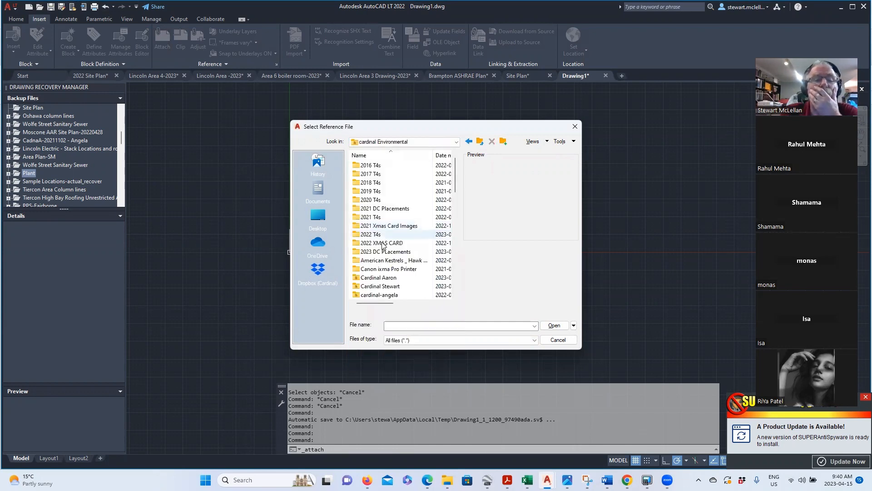
pyautogui.click(382, 251)
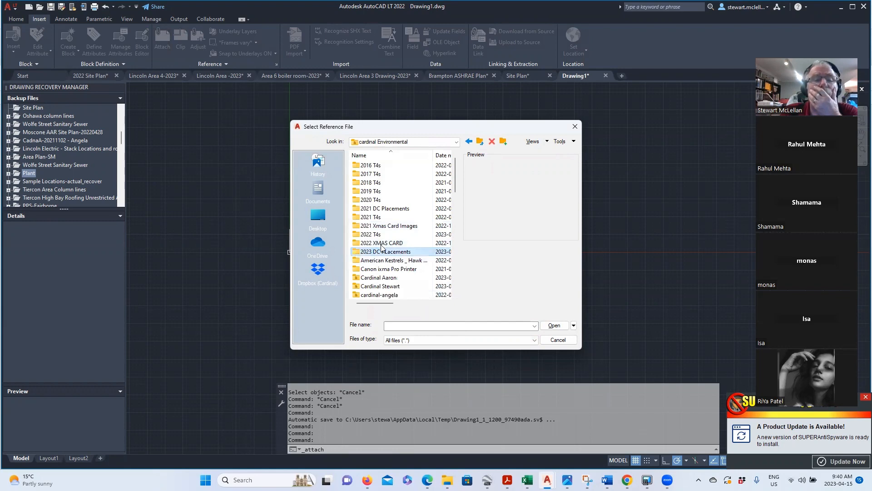
pyautogui.doubleClick(381, 252)
pyautogui.click(382, 260)
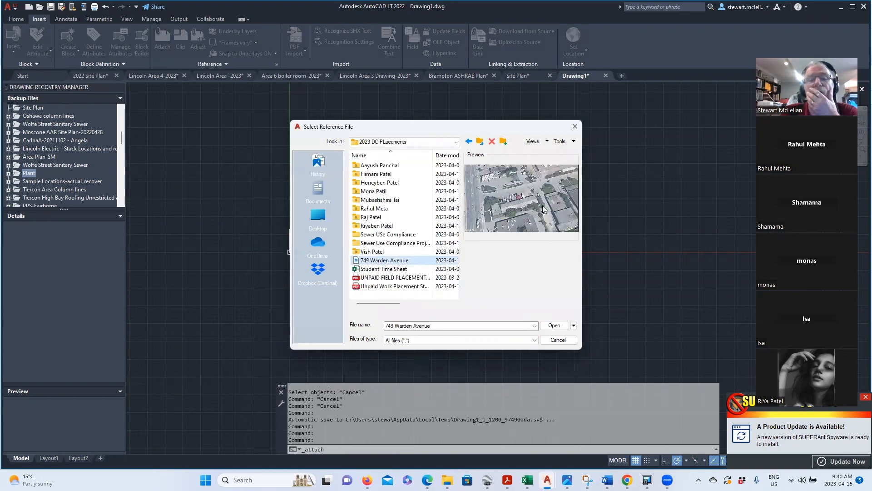
pyautogui.click(554, 326)
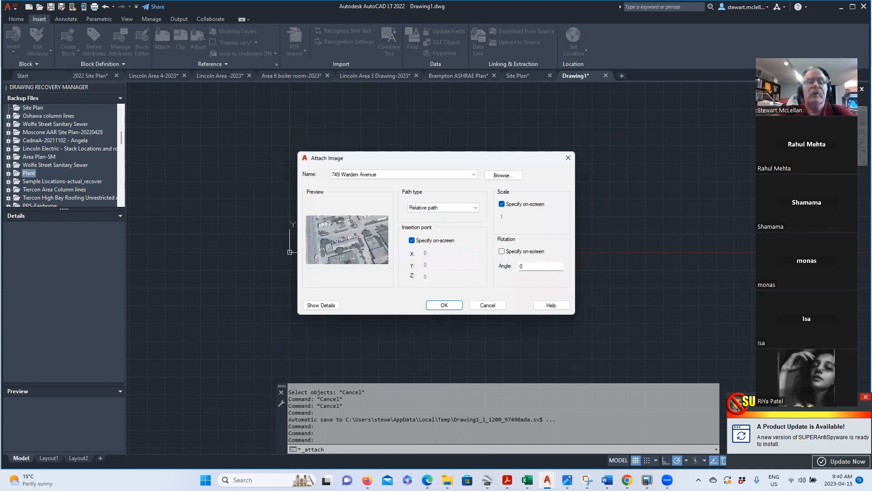
pyautogui.click(441, 305)
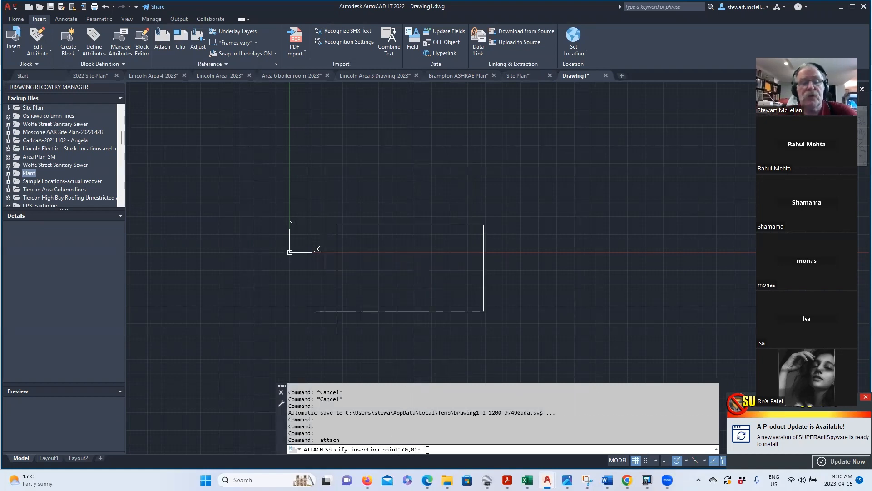
# - Accept insertion point 0,0 and scale factor 1, then zoom in on the scale bar
pyautogui.press('Return')
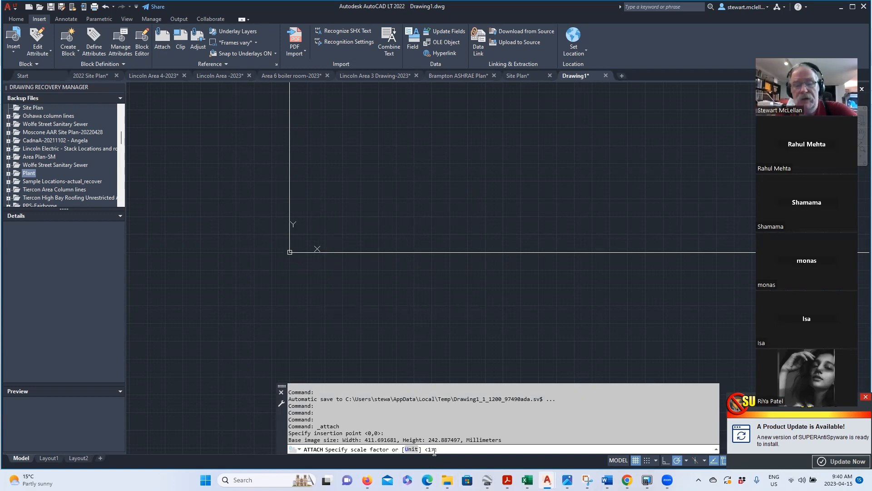
pyautogui.press('Return')
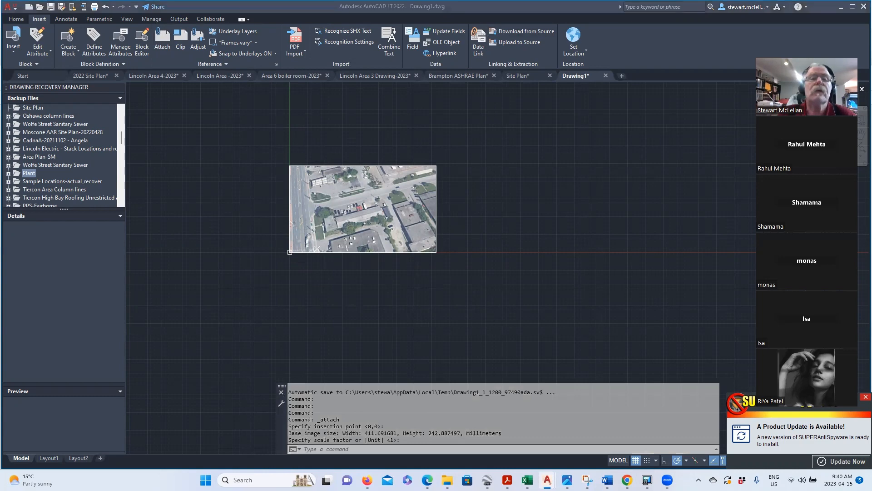
pyautogui.scroll(4, 286, 215)
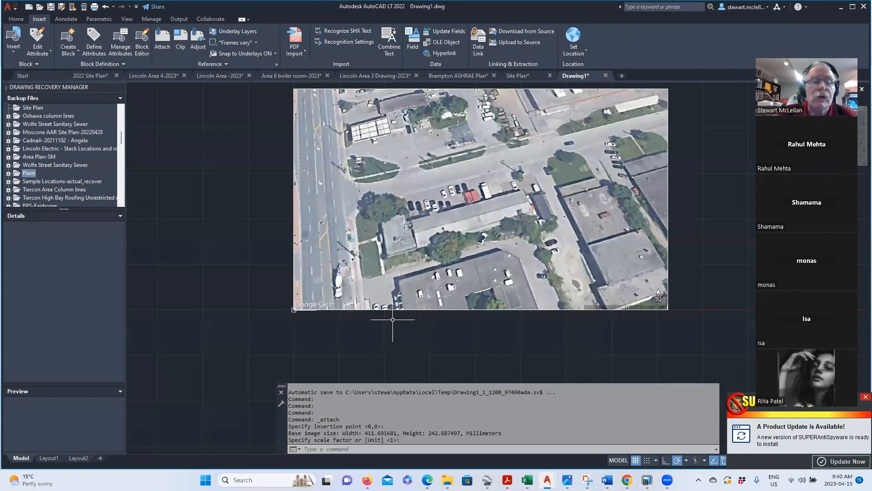
pyautogui.scroll(5, 399, 312)
pyautogui.scroll(-5, 399, 312)
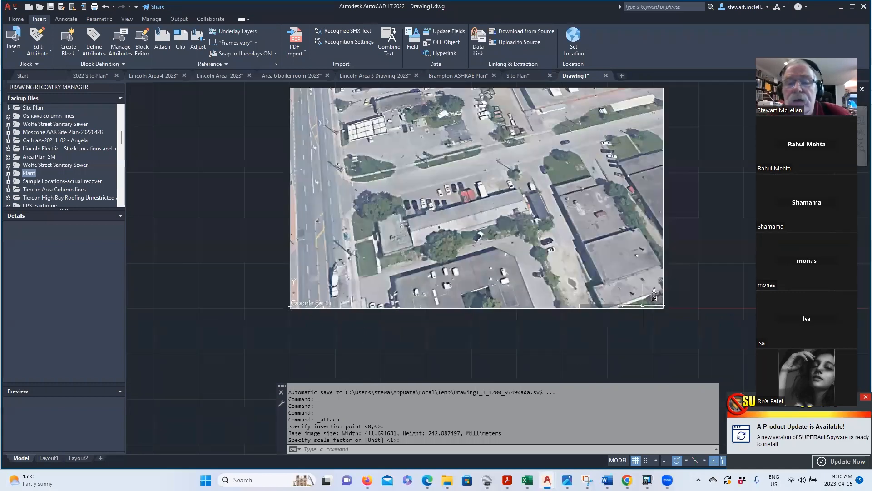
pyautogui.scroll(7, 642, 307)
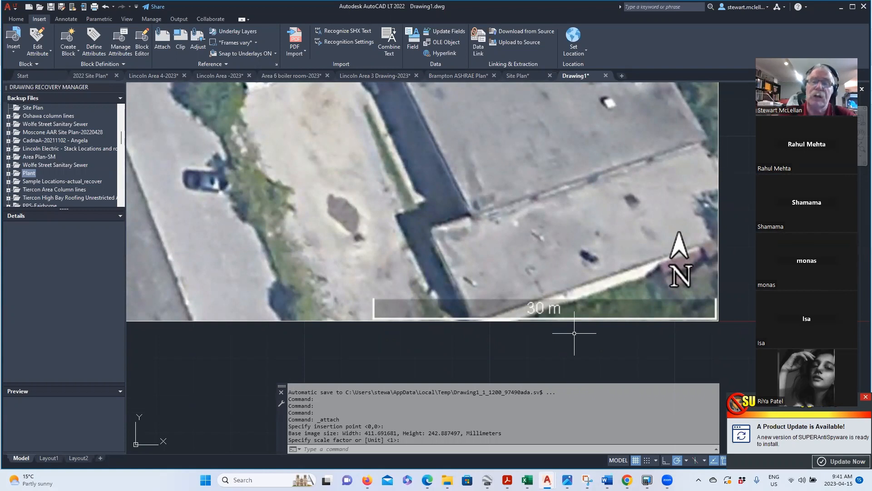
# - Measure the 30 m scale bar end to end with DIST, reading 92.8885 units
pyautogui.click(314, 447)
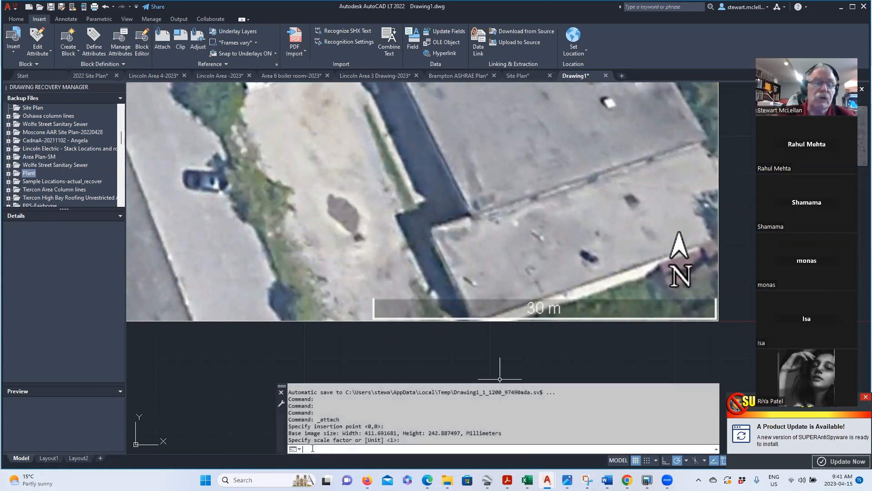
pyautogui.write('dist')
pyautogui.press('Return')
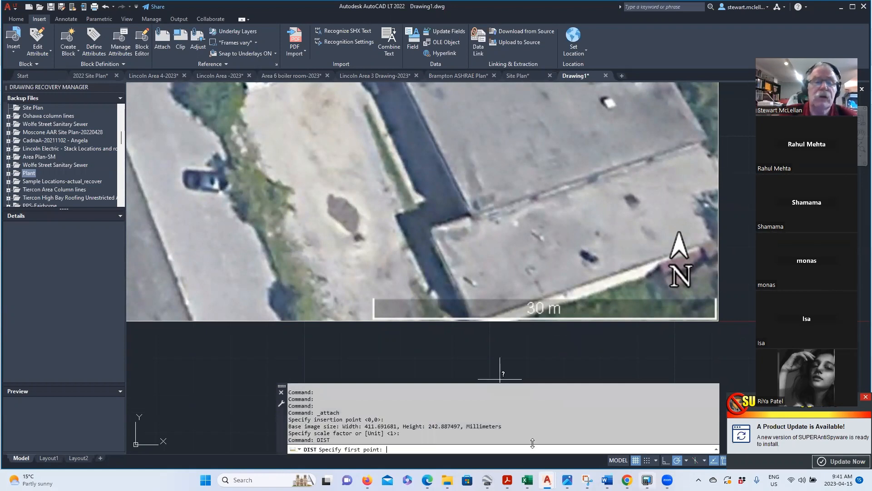
pyautogui.click(373, 306)
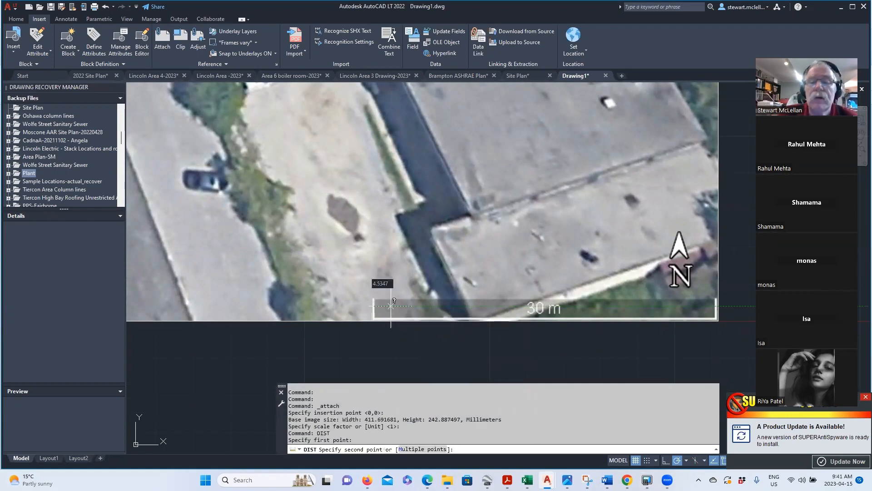
pyautogui.click(716, 305)
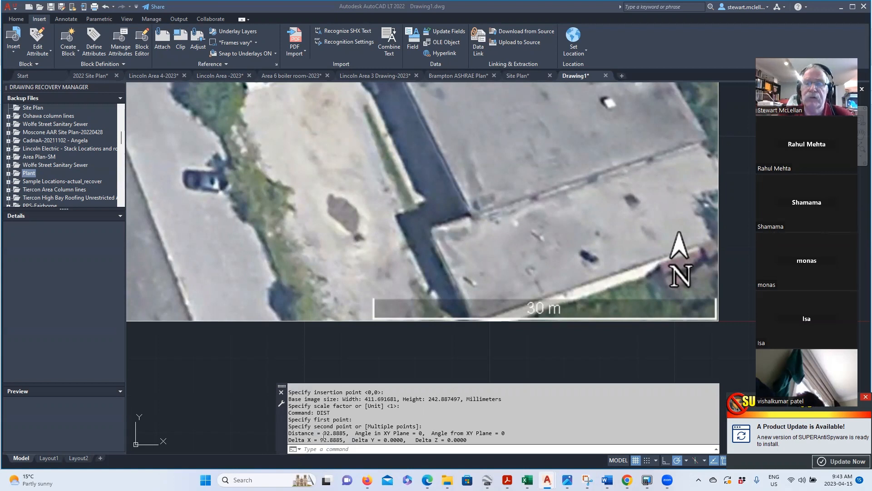
# - Run SCALE and select the aerial image
pyautogui.click(301, 449)
pyautogui.write('scale')
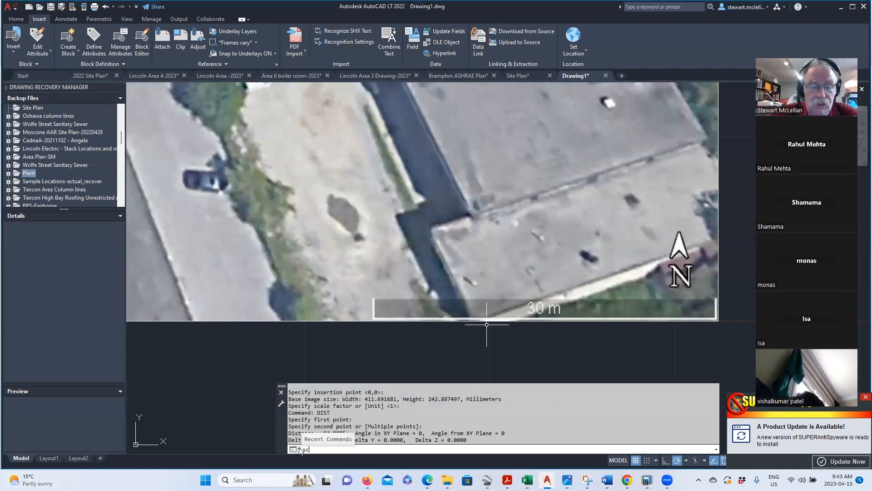
pyautogui.press('Return')
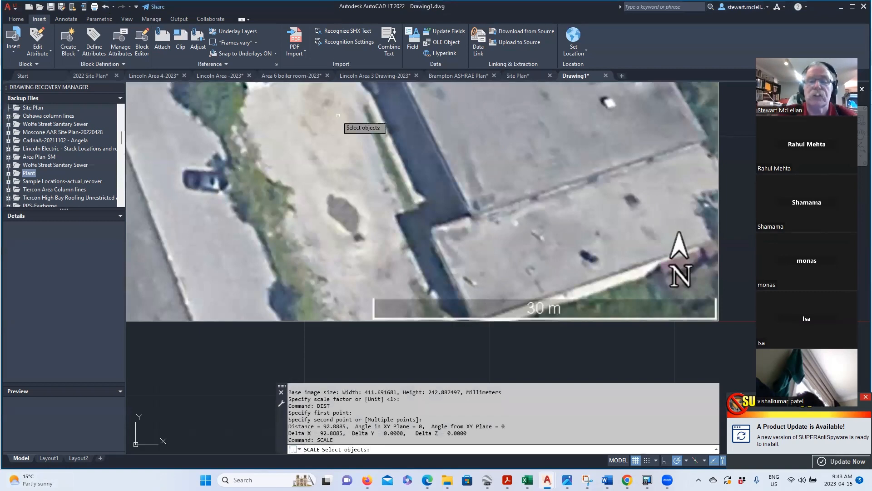
pyautogui.scroll(-4, 387, 127)
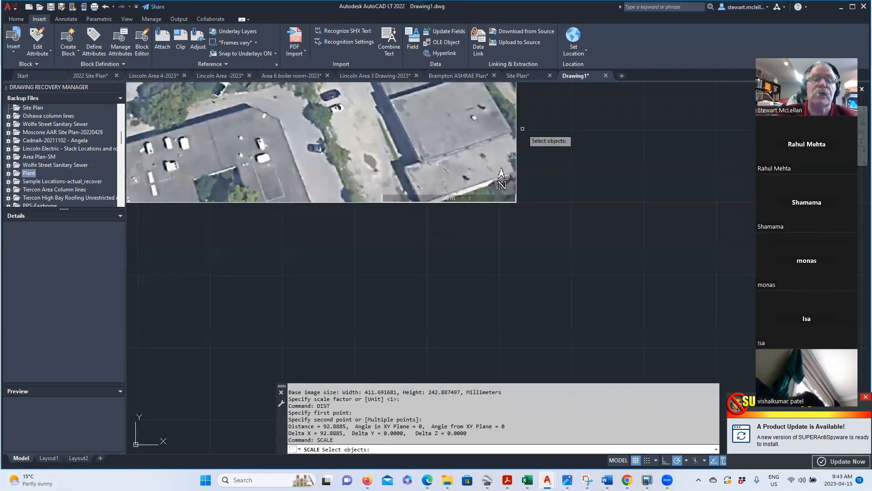
pyautogui.click(517, 134)
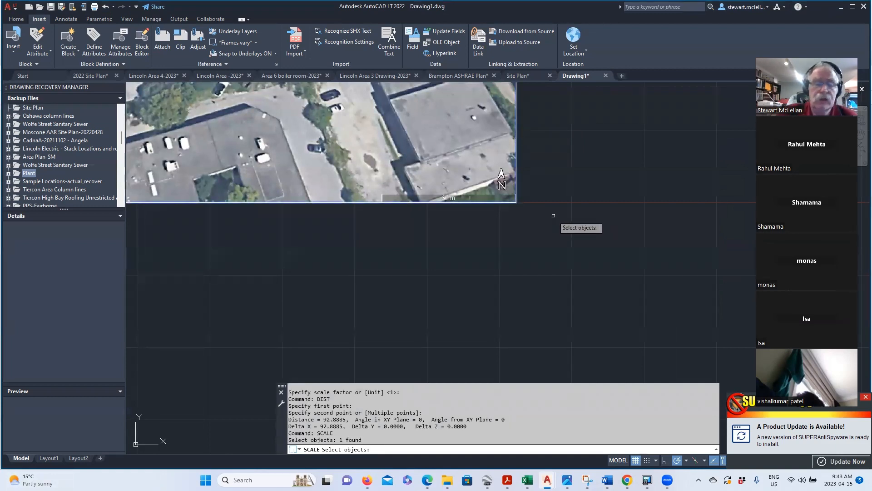
pyautogui.press('Return')
# - Scale the image from its lower-left corner by factor 0.322967859
pyautogui.scroll(-2, 520, 260)
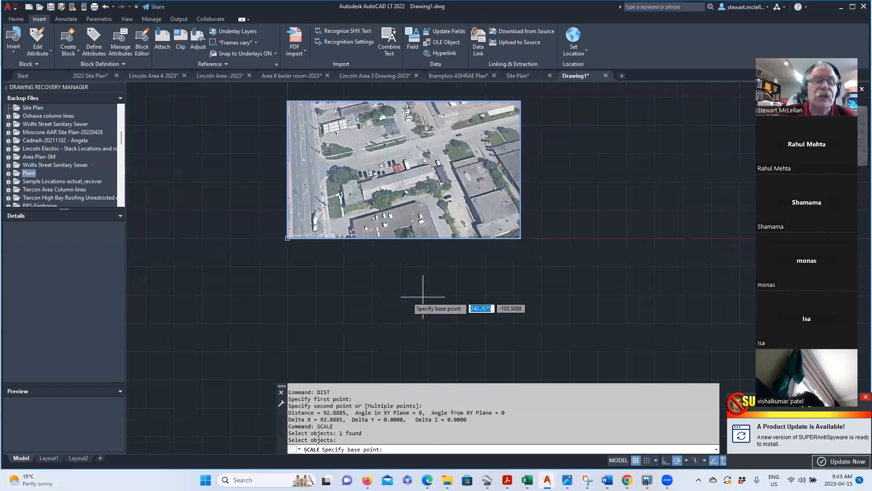
pyautogui.scroll(5, 283, 247)
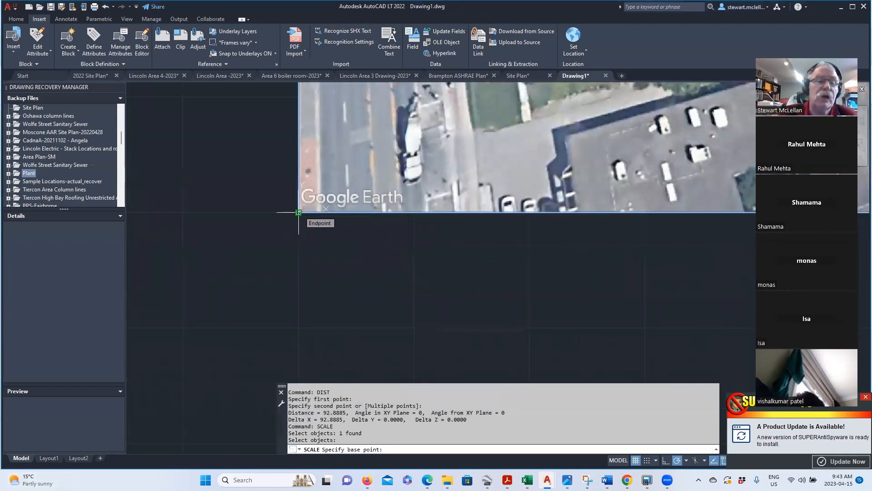
pyautogui.click(299, 213)
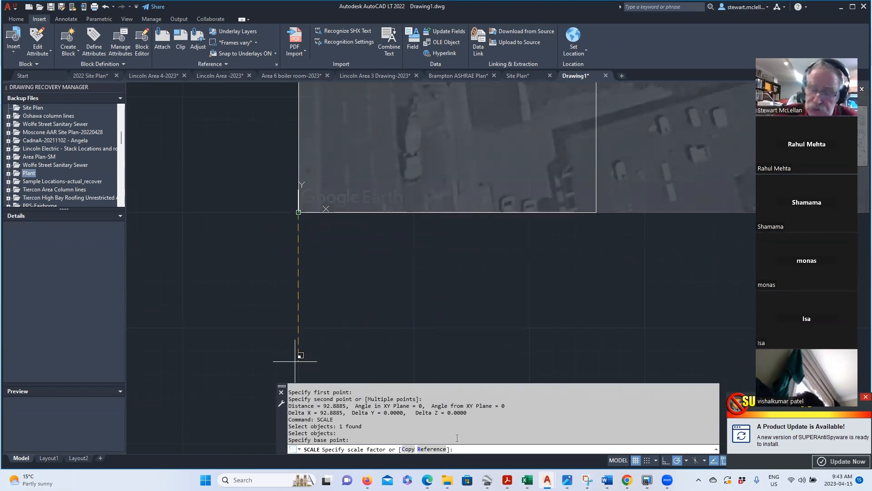
pyautogui.write('0.322')
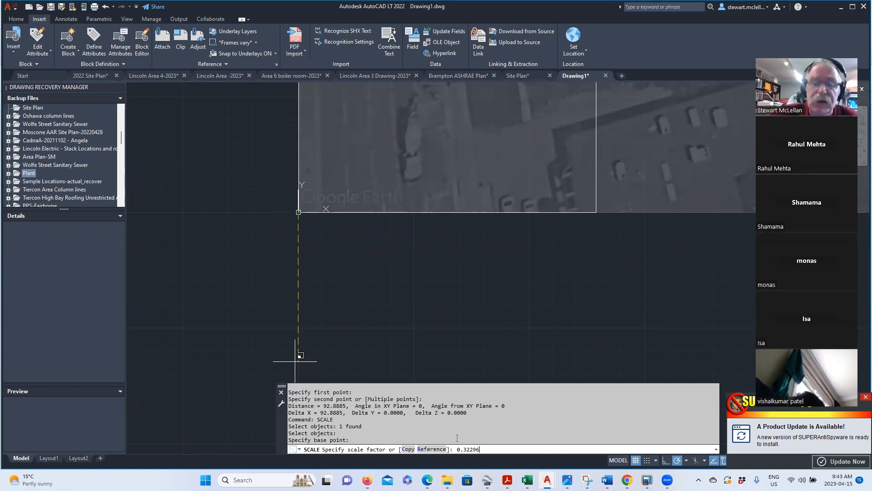
pyautogui.write('967859')
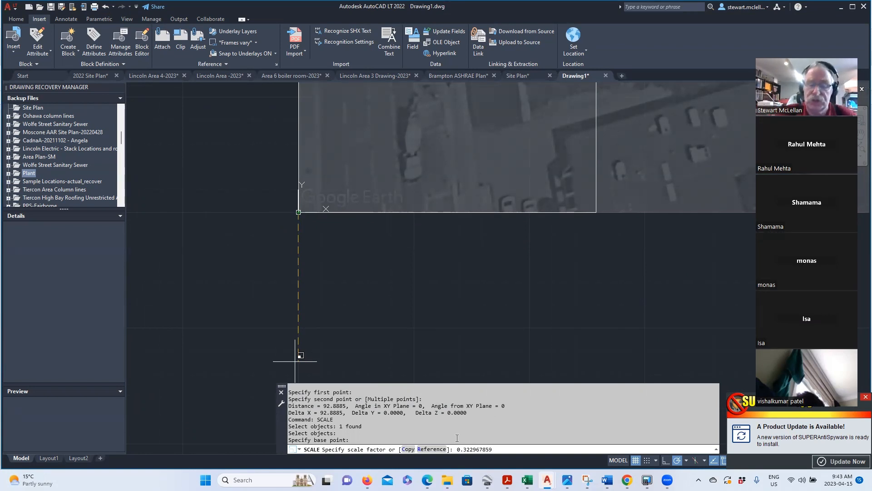
pyautogui.press('Return')
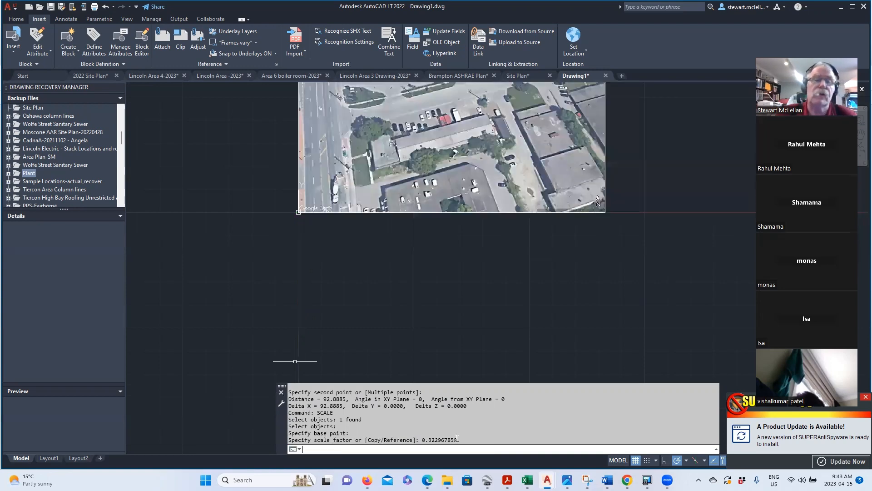
pyautogui.scroll(-3, 487, 293)
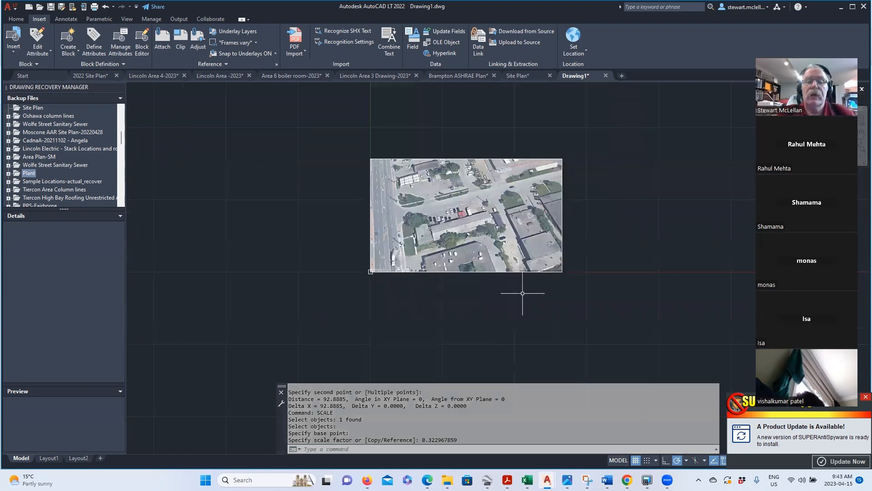
pyautogui.scroll(6, 589, 267)
pyautogui.scroll(2, 589, 267)
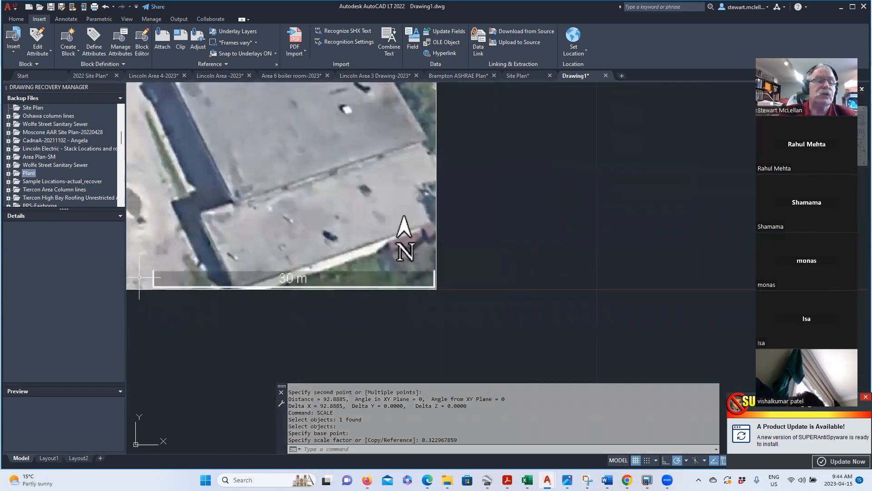
# - Measure the 30 m scale bar end to end with DIST, confirming it reads about 29.84 units
pyautogui.scroll(2, 139, 277)
pyautogui.write('DIST')
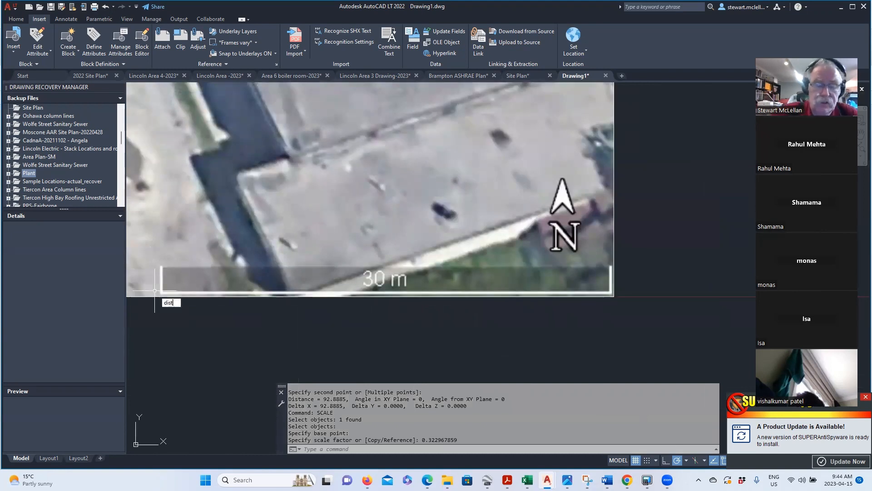
pyautogui.press('Return')
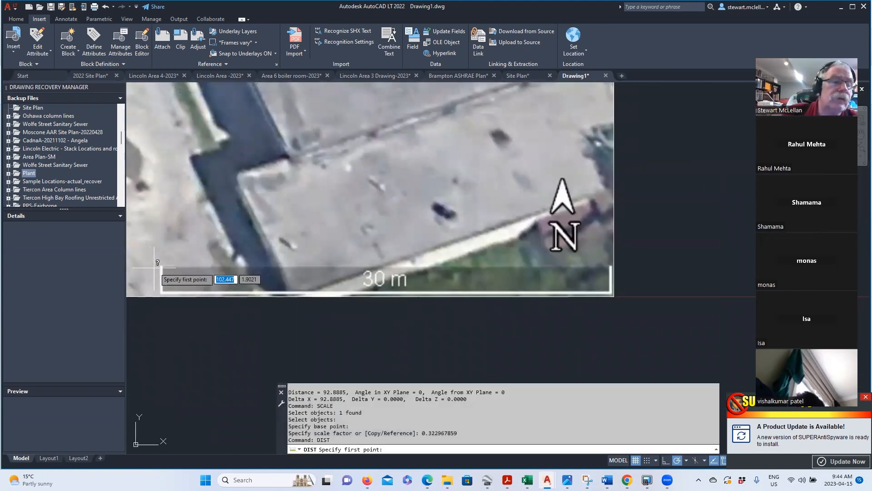
pyautogui.click(161, 268)
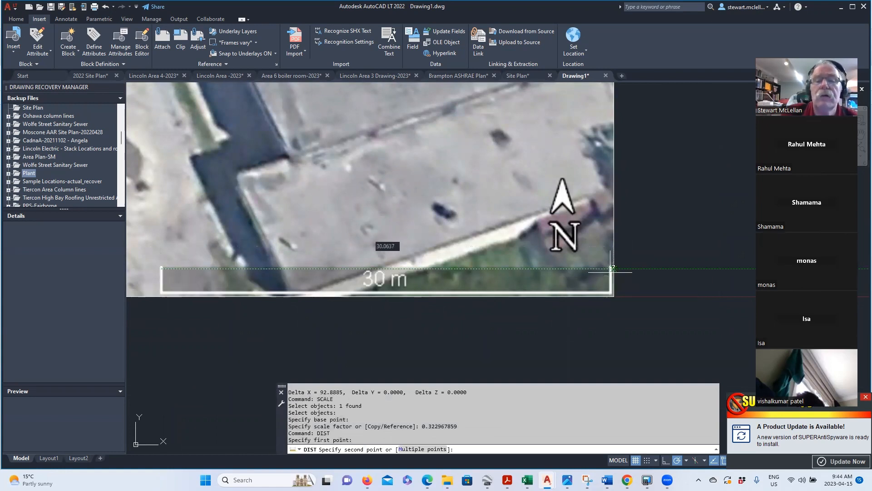
pyautogui.scroll(4, 612, 268)
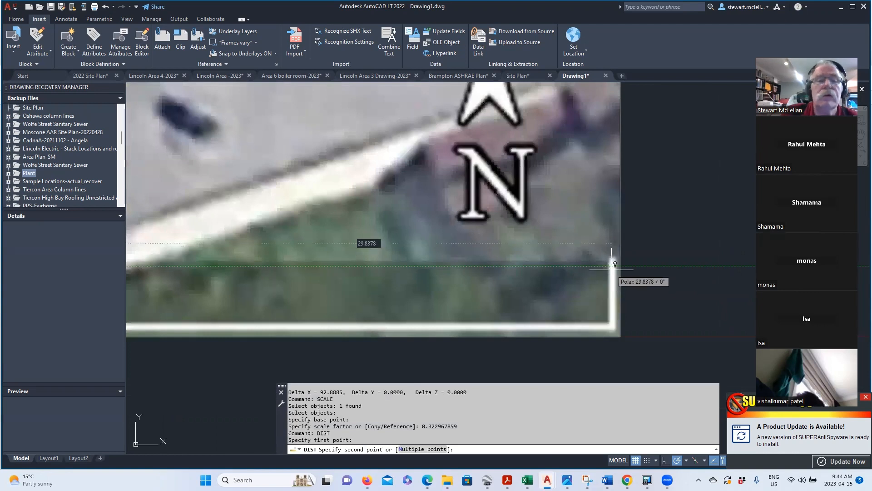
pyautogui.click(612, 266)
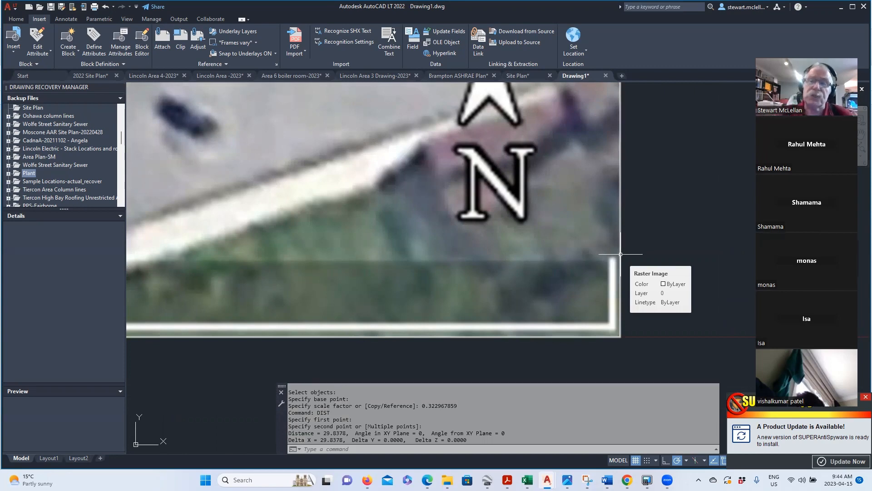
pyautogui.scroll(-6, 385, 122)
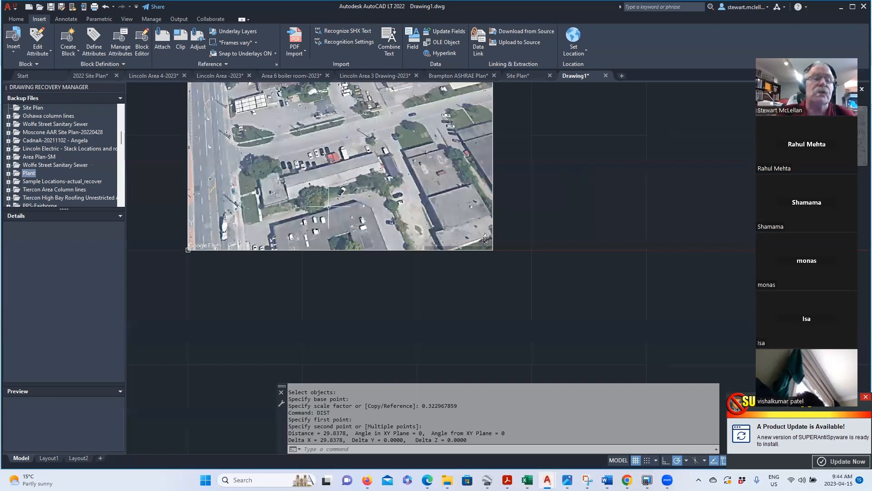
# - Measure a building wall with DIST, reading about 10.88 units at a 15° angle
pyautogui.scroll(6, 318, 201)
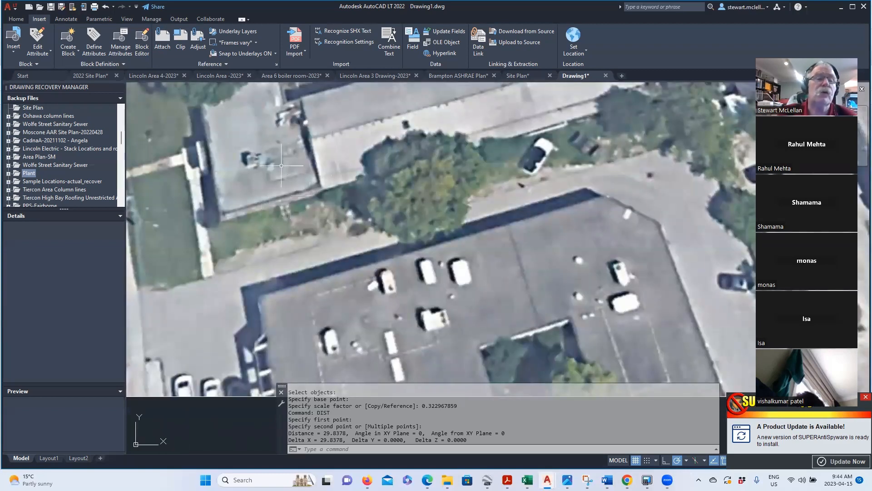
pyautogui.write('dist')
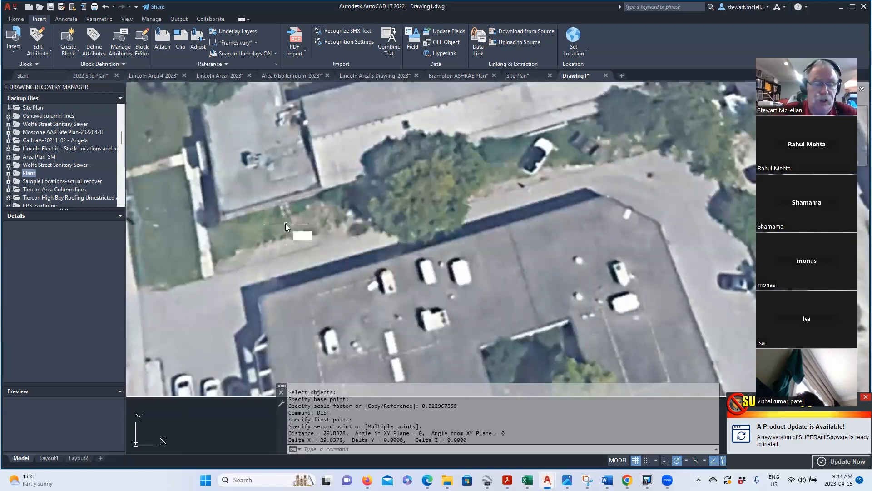
pyautogui.press('Return')
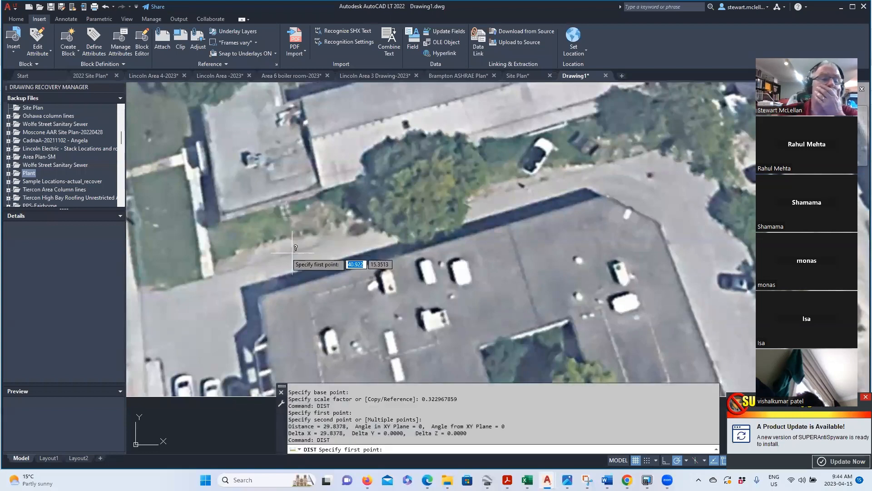
pyautogui.click(220, 214)
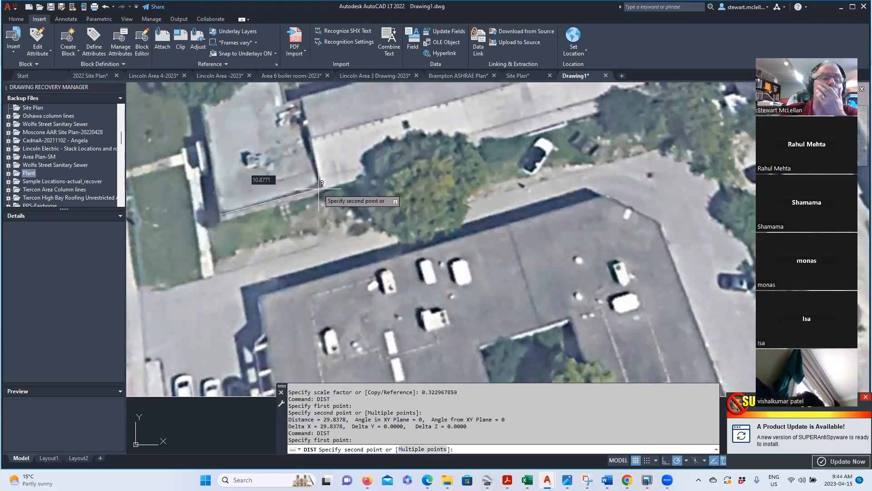
pyautogui.click(319, 188)
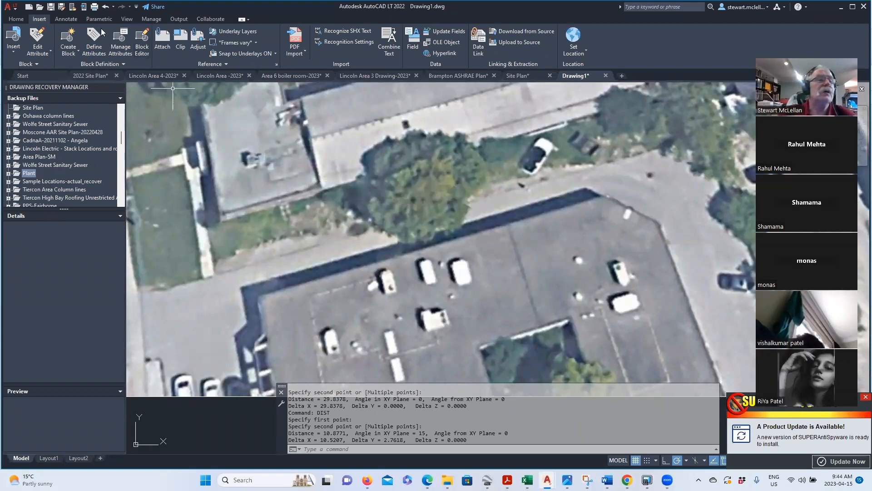
# - Switch the ribbon to the Home tab
pyautogui.click(24, 21)
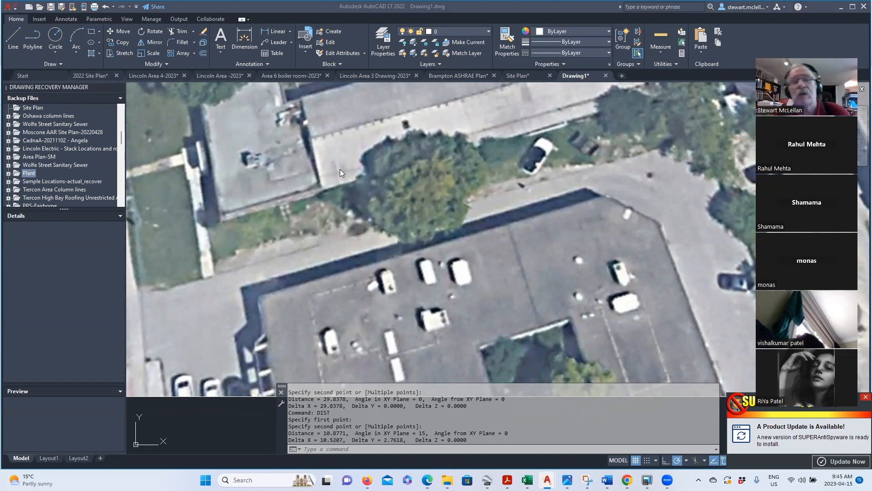
# - Zoom out to show the whole aerial image and open the Layer Properties Manager
pyautogui.scroll(-3, 368, 223)
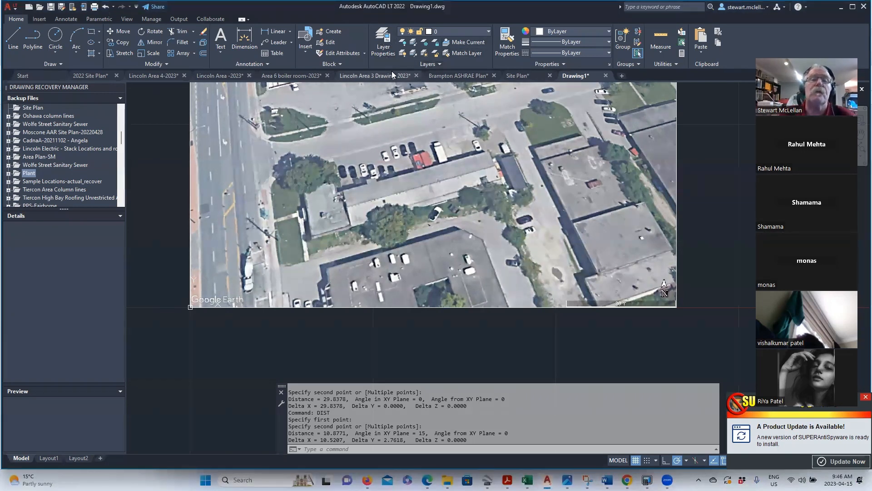
pyautogui.moveTo(392, 71)
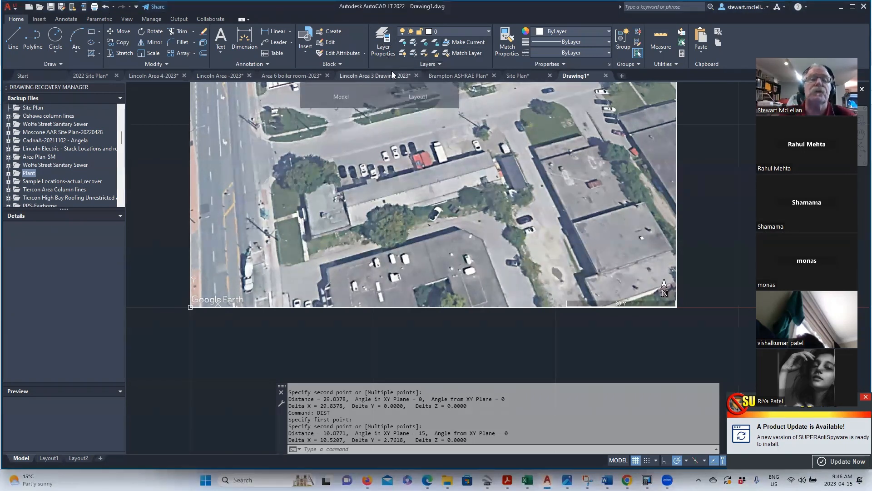
pyautogui.click(382, 44)
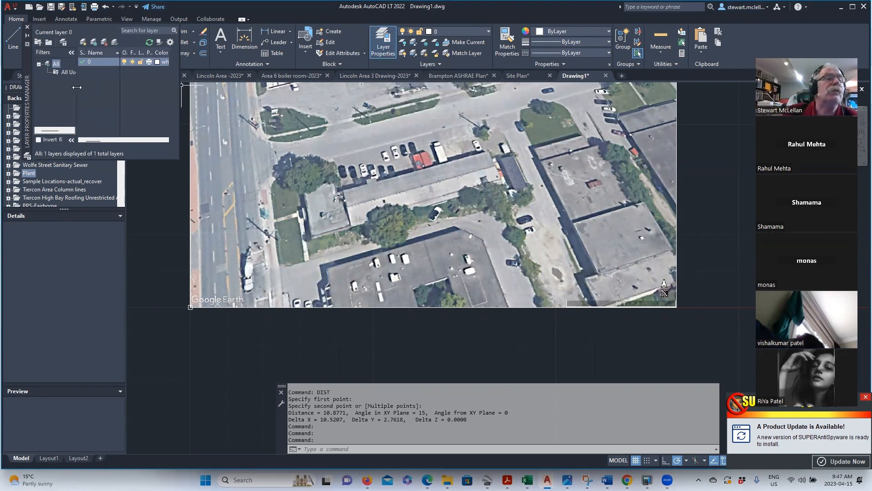
# - Create three new layers and rename Layer1 to Google
pyautogui.click(83, 42)
pyautogui.click(83, 42)
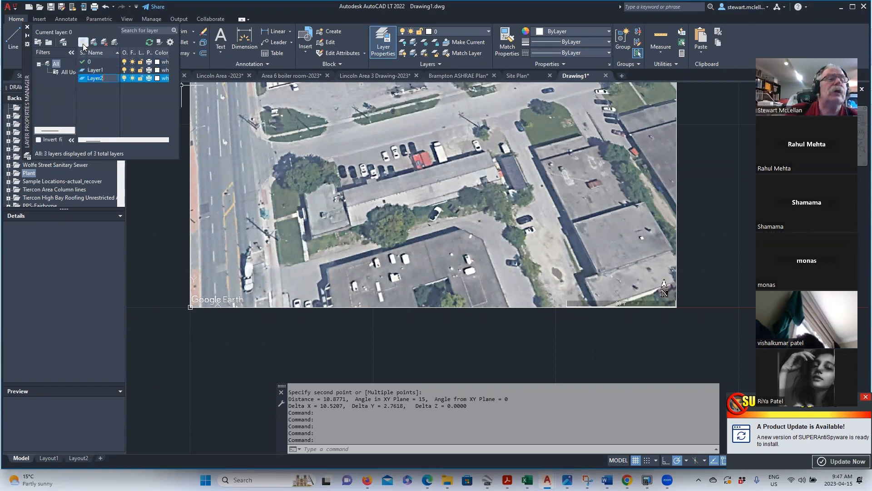
pyautogui.click(83, 43)
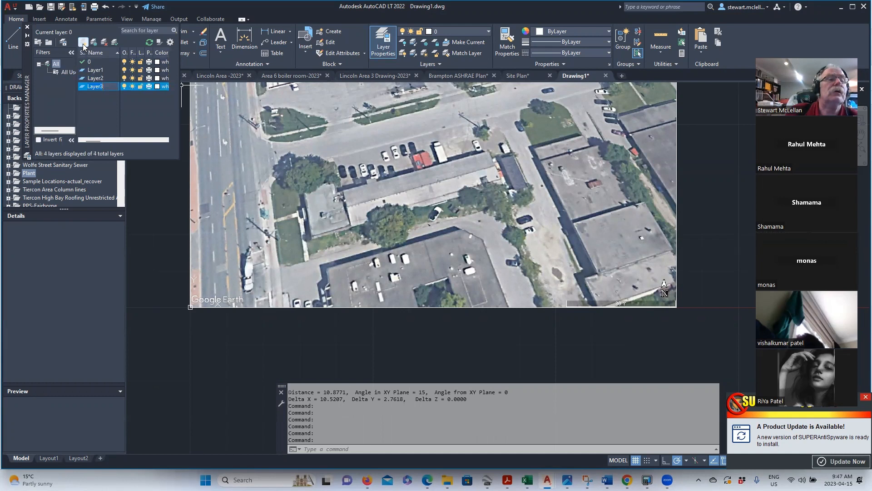
pyautogui.click(94, 71)
pyautogui.doubleClick(102, 71)
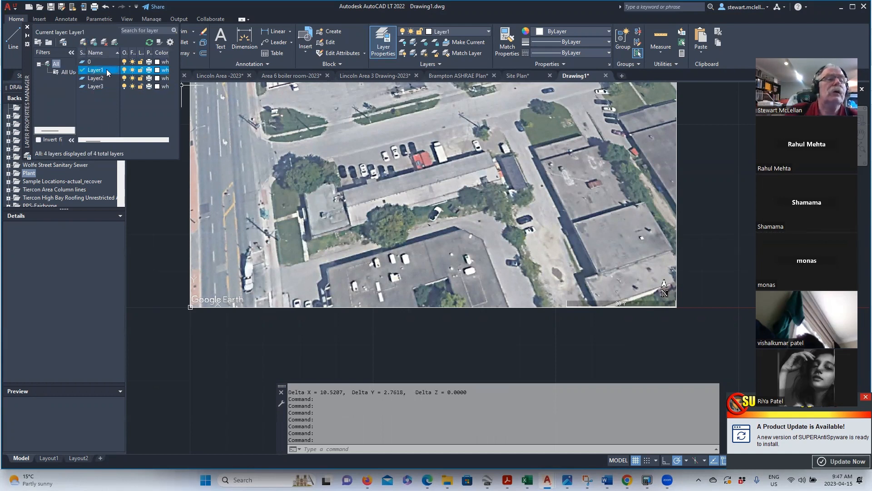
pyautogui.click(107, 69)
pyautogui.rightClick(107, 69)
pyautogui.press('Escape')
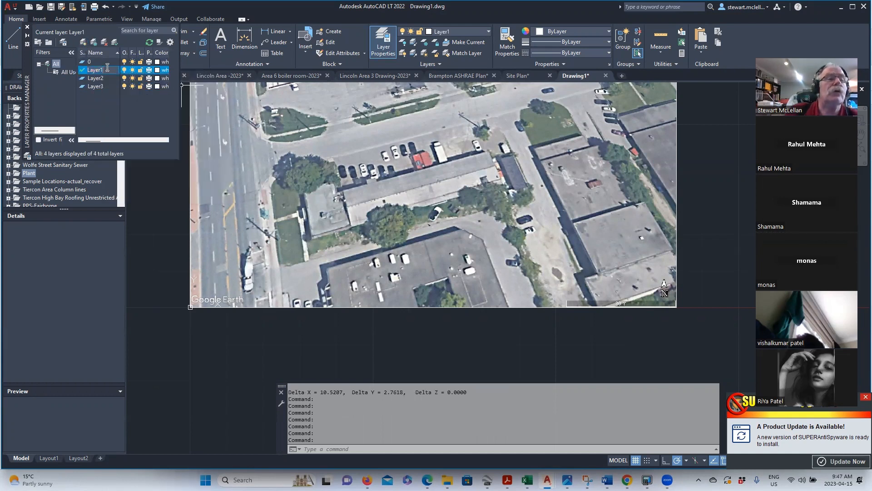
pyautogui.press('BackSpace')
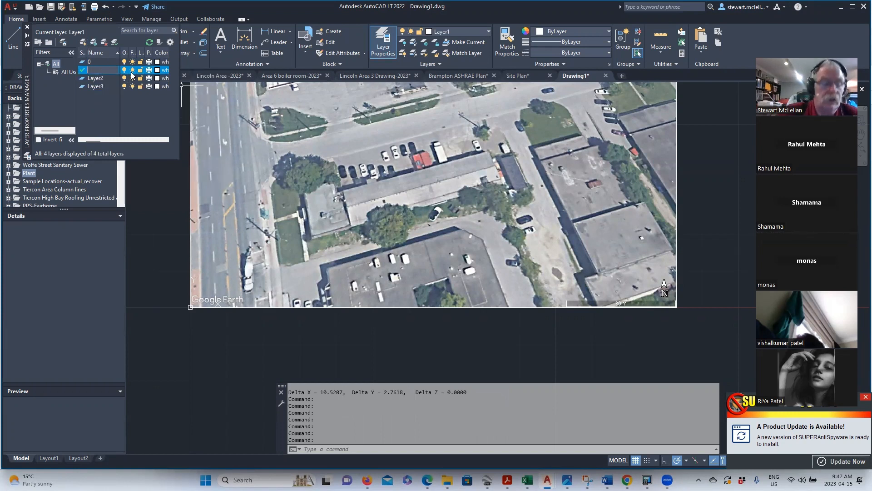
pyautogui.write('Google')
pyautogui.click(94, 80)
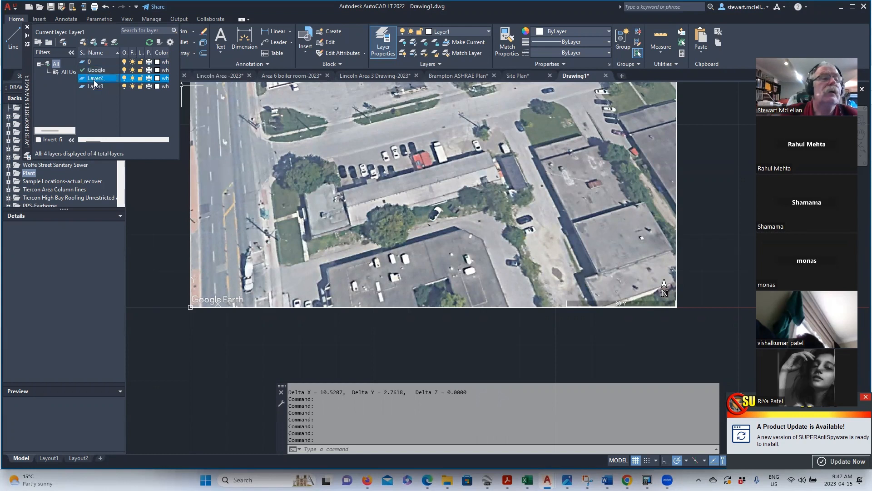
# - Rename Layer2 to Buildings and Layer3 to Propertyline, leaving Propertyline current
pyautogui.doubleClick(101, 79)
pyautogui.click(102, 79)
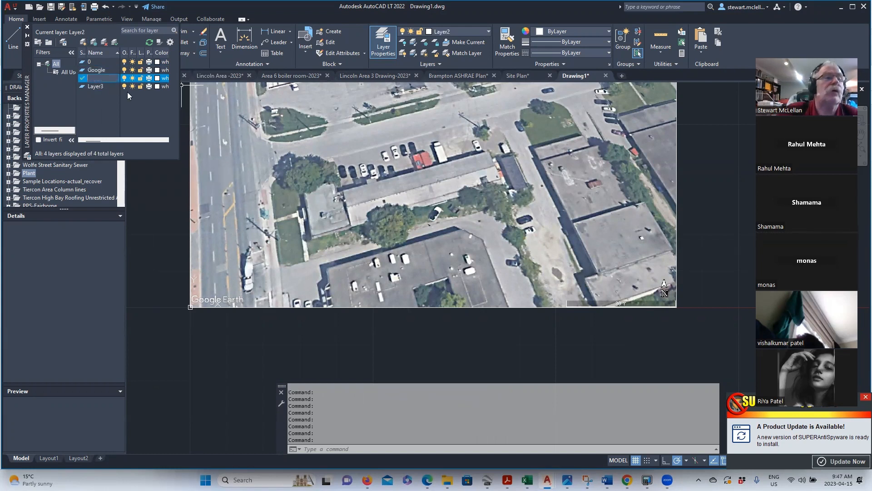
pyautogui.write('Buildings')
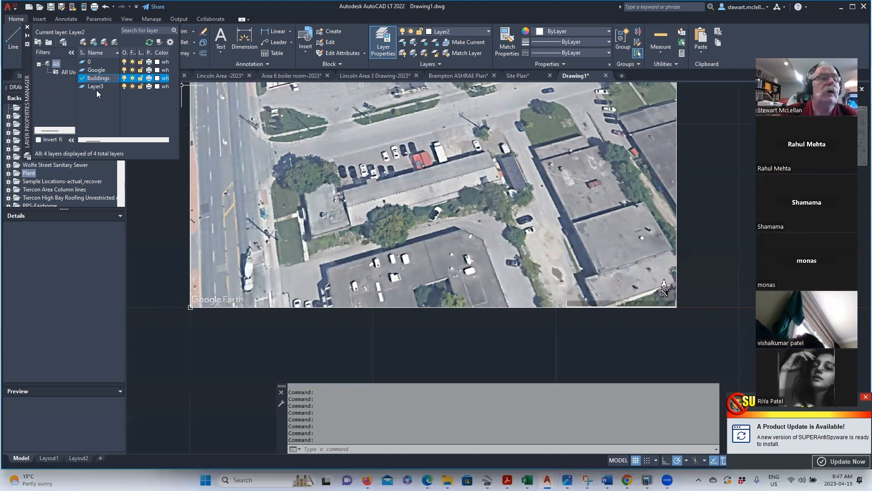
pyautogui.doubleClick(96, 89)
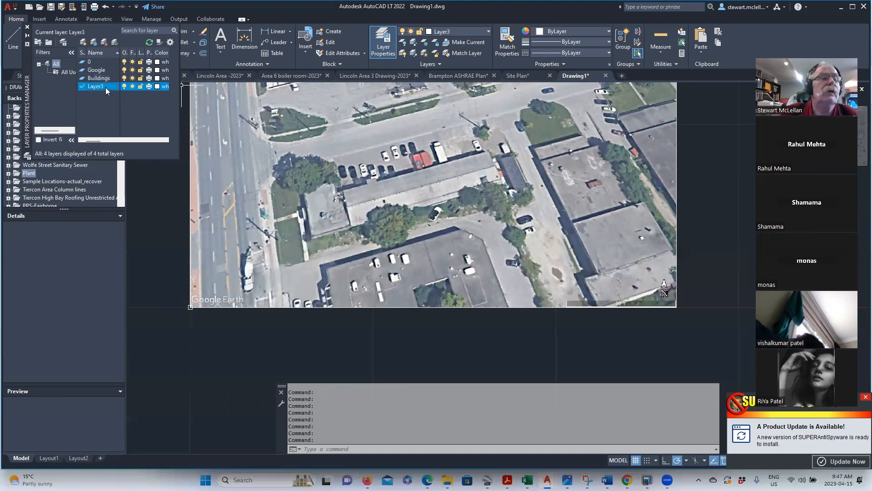
pyautogui.rightClick(104, 86)
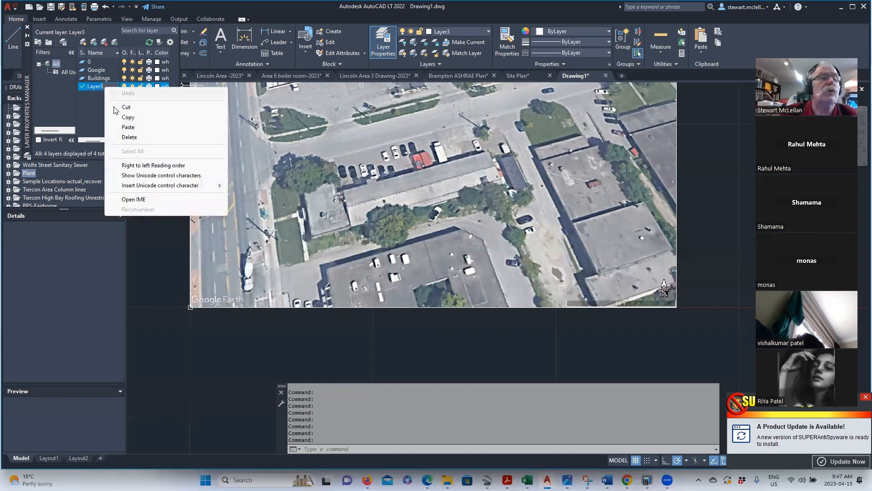
pyautogui.click(103, 86)
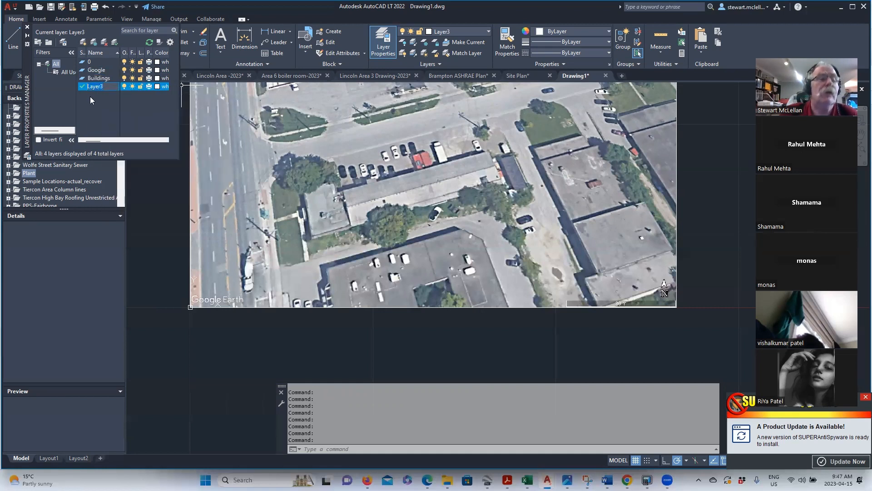
pyautogui.write('Proper')
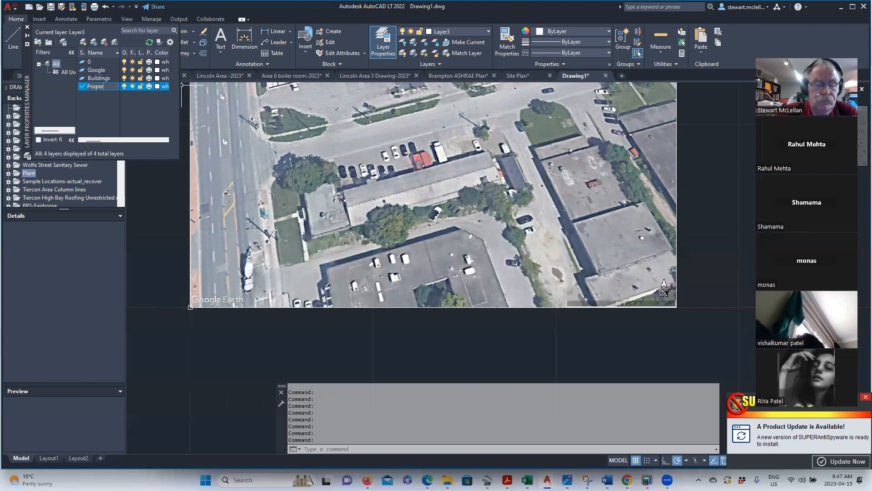
pyautogui.write('tyline')
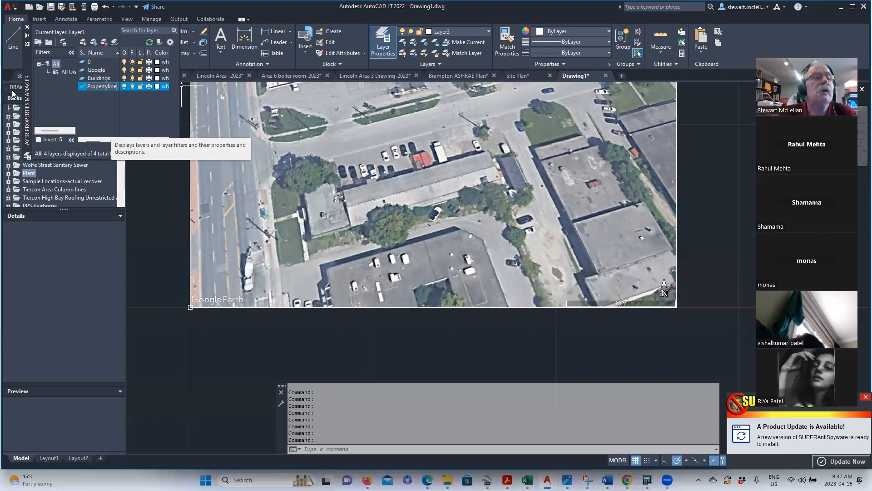
pyautogui.press('Return')
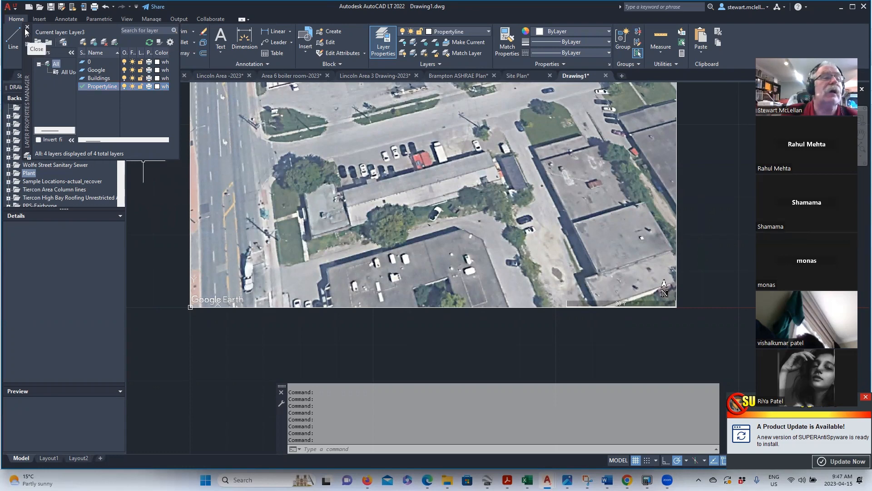
# - Move the Google Earth aerial image onto the Google layer
pyautogui.click(189, 199)
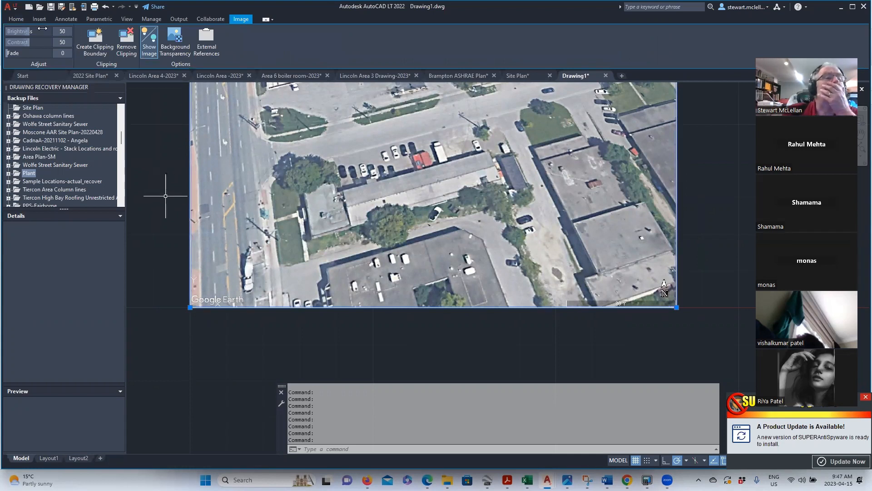
pyautogui.click(16, 19)
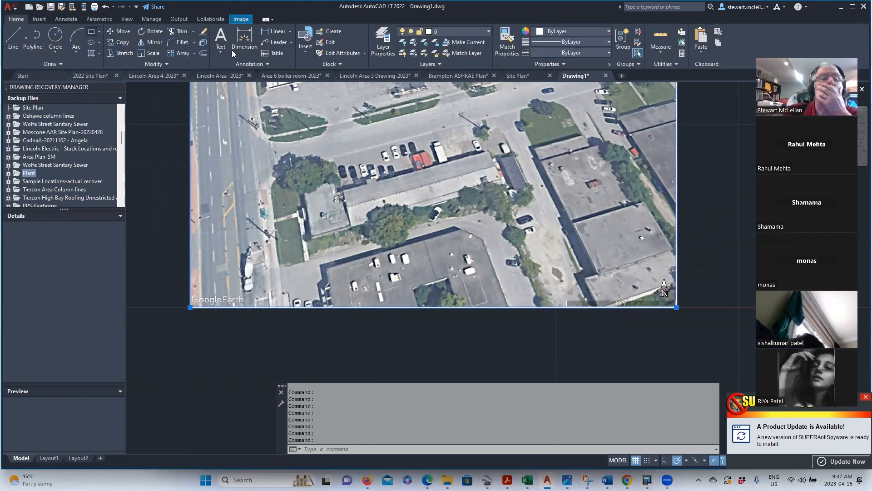
pyautogui.click(488, 32)
pyautogui.click(454, 65)
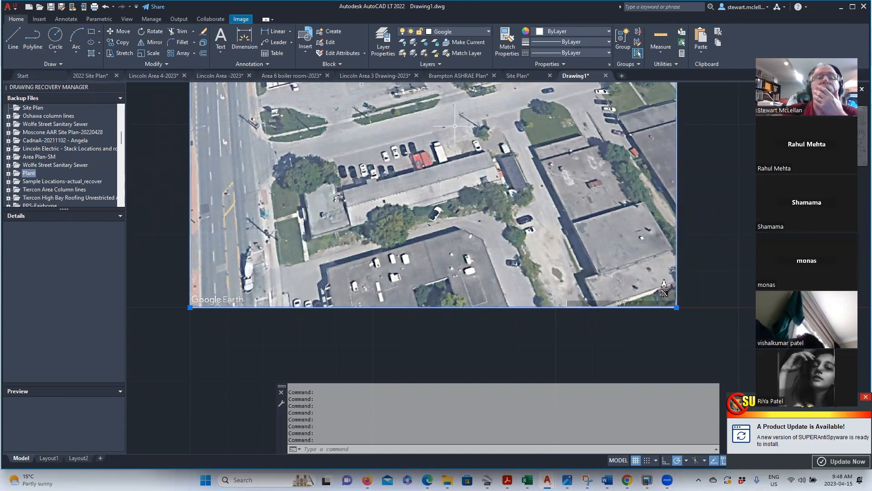
# - Toggle the Google layer off and back on, then keep Propertyline as the current layer
pyautogui.click(454, 31)
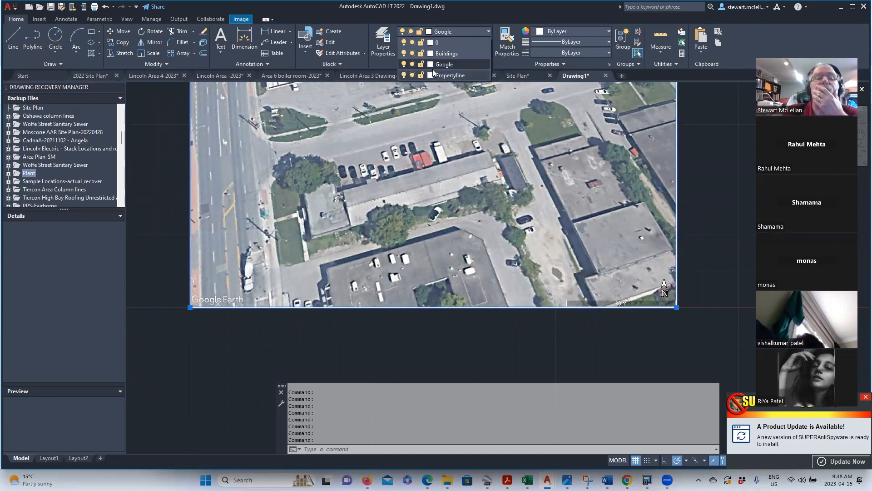
pyautogui.click(404, 65)
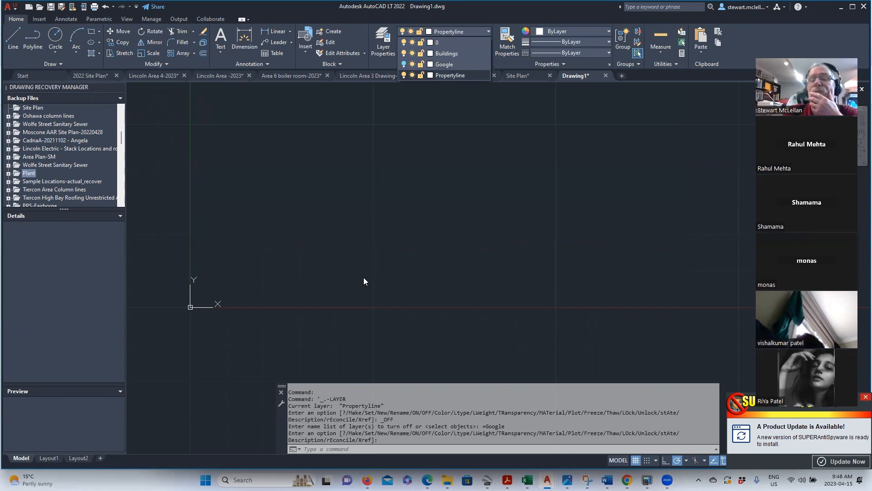
pyautogui.click(404, 65)
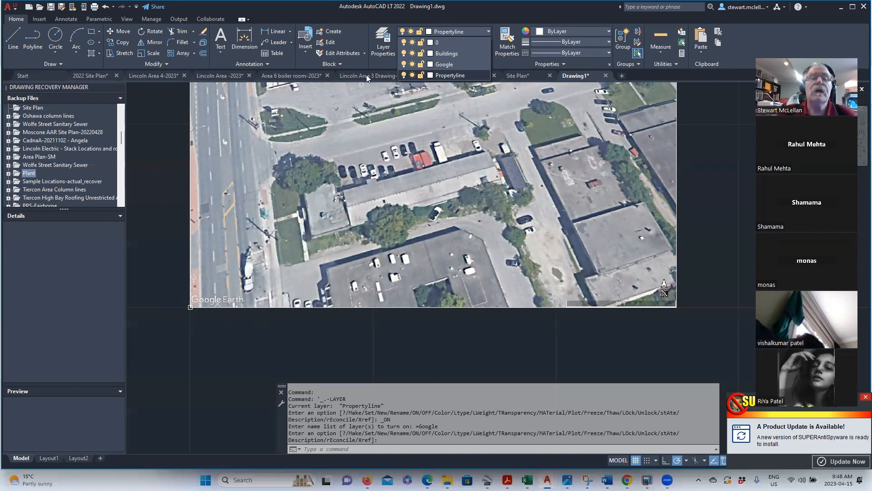
pyautogui.click(375, 91)
pyautogui.click(447, 31)
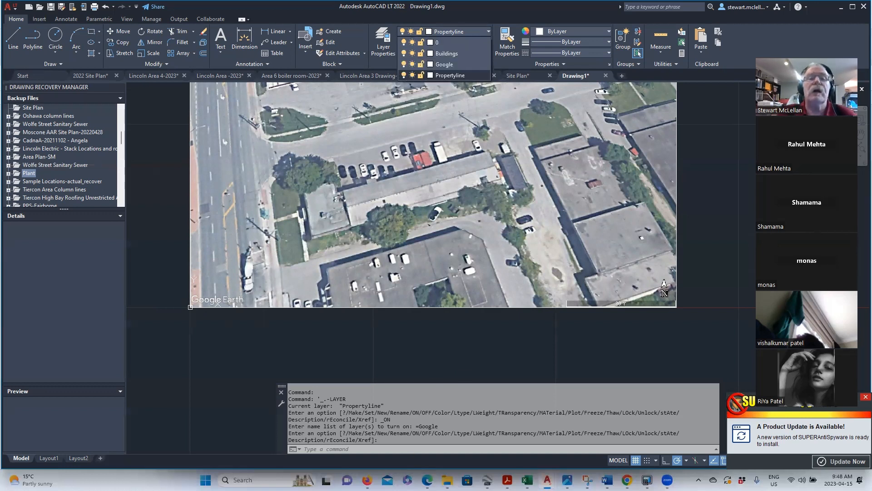
pyautogui.click(443, 75)
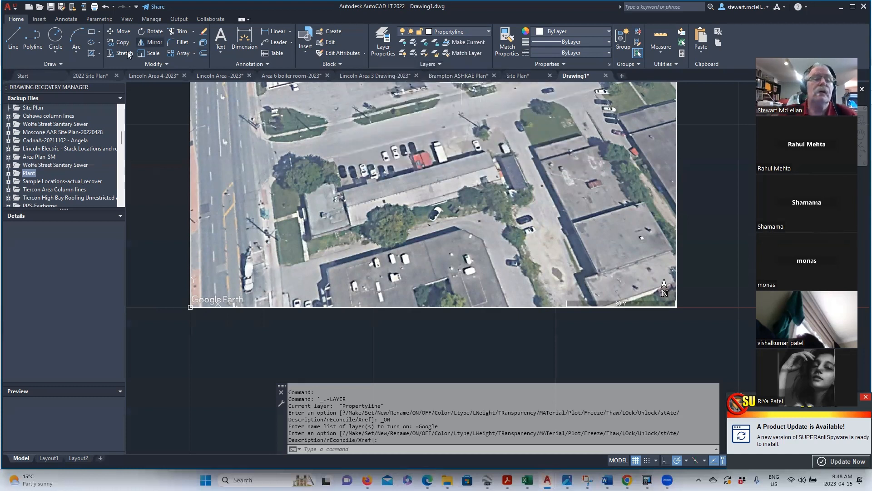
# - Draw a PLINE through the four property corners and close it back to the lower-left start
pyautogui.click(33, 40)
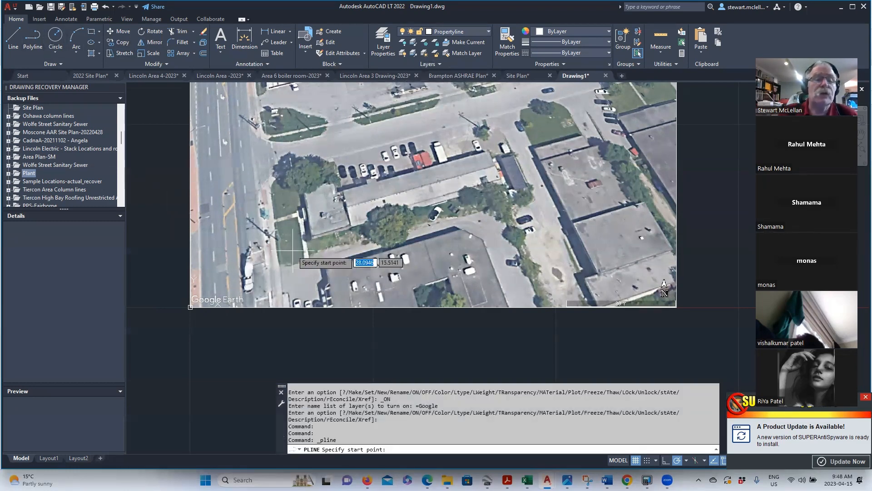
pyautogui.scroll(2, 318, 263)
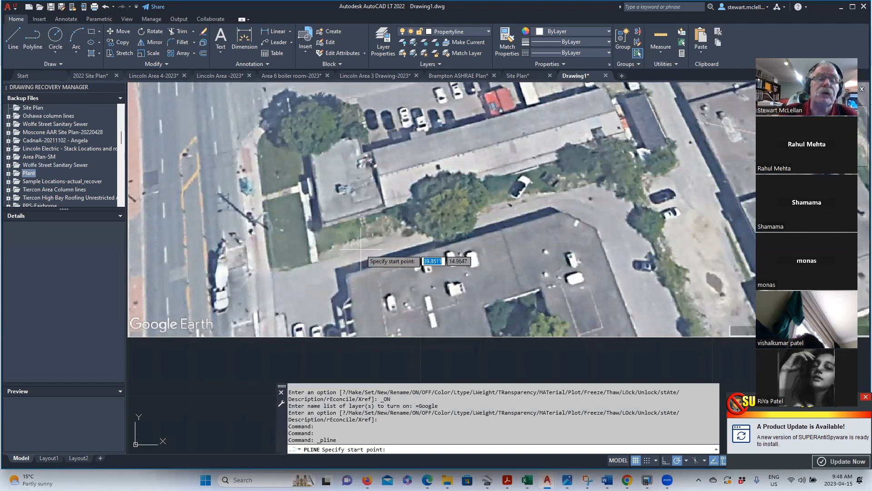
pyautogui.click(272, 270)
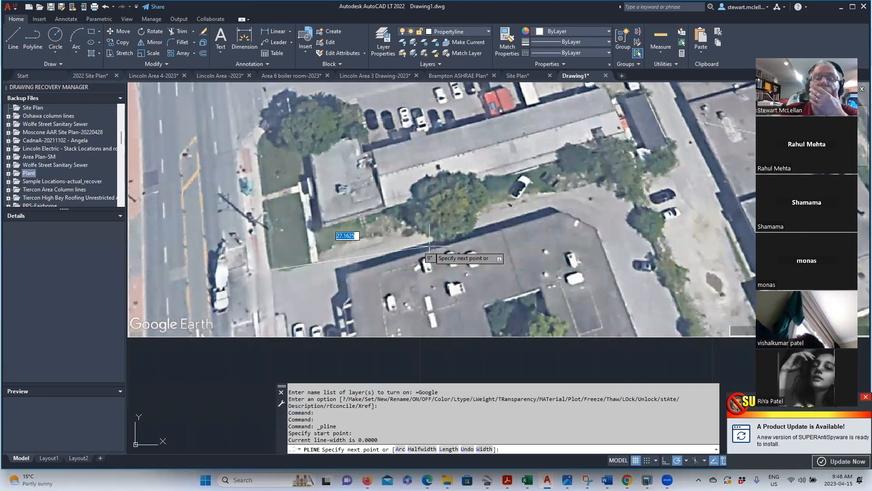
pyautogui.click(676, 158)
pyautogui.scroll(-2, 674, 161)
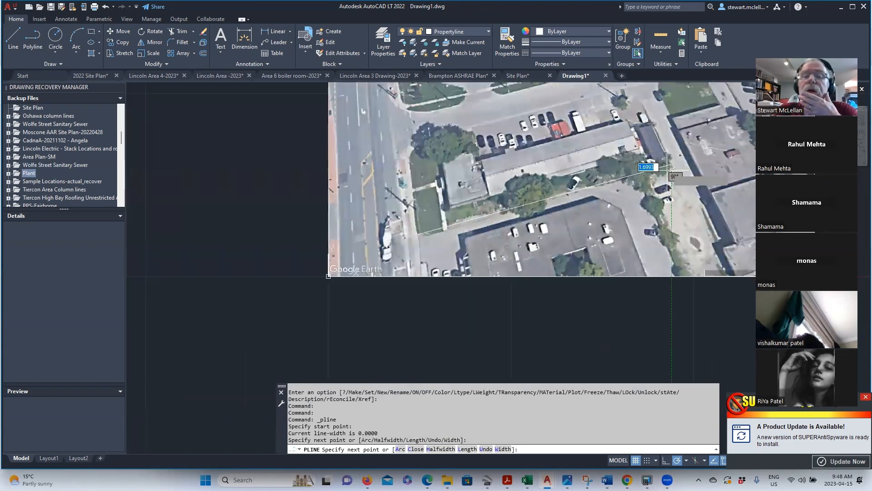
pyautogui.scroll(2, 641, 87)
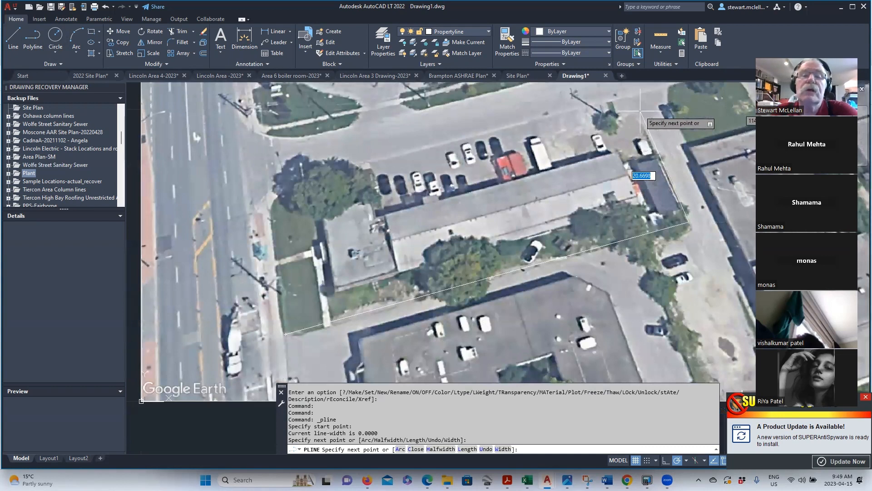
pyautogui.click(641, 111)
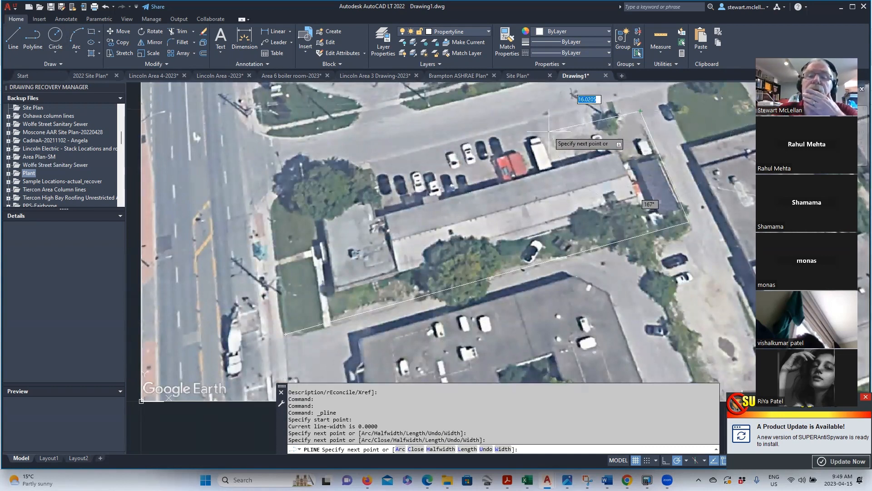
pyautogui.click(272, 200)
pyautogui.rightClick(272, 202)
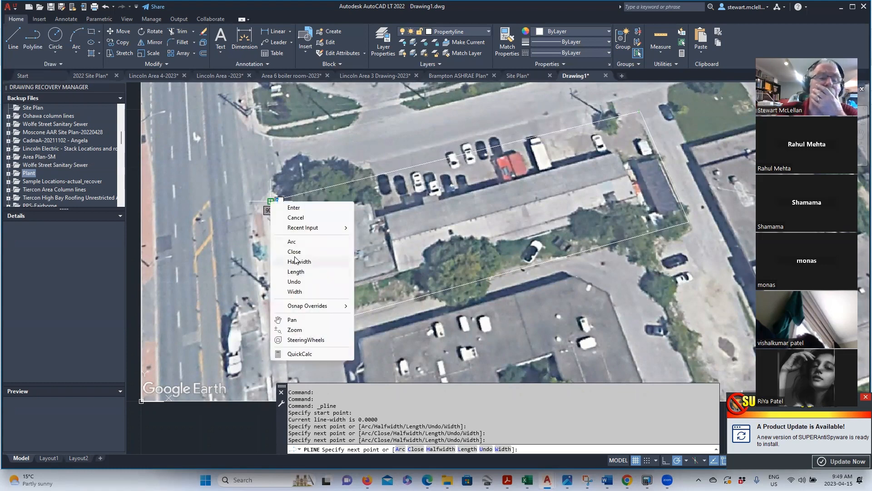
pyautogui.click(295, 252)
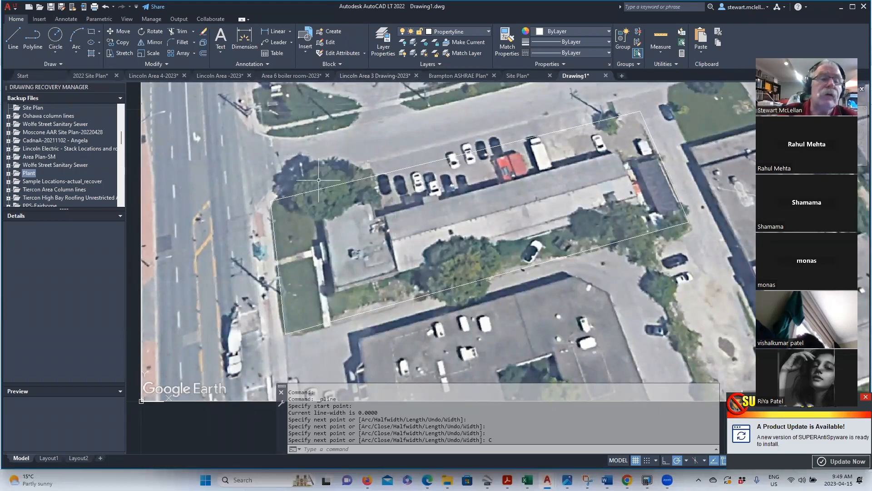
pyautogui.scroll(2, 291, 200)
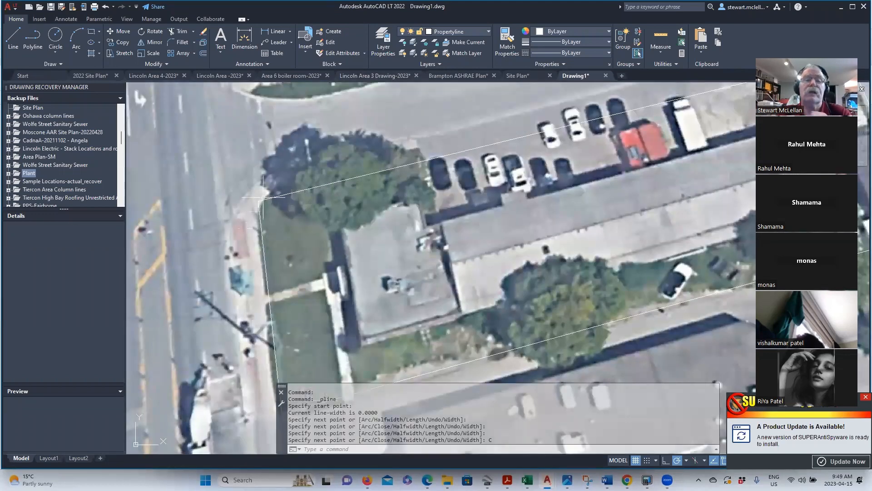
pyautogui.scroll(-2, 264, 200)
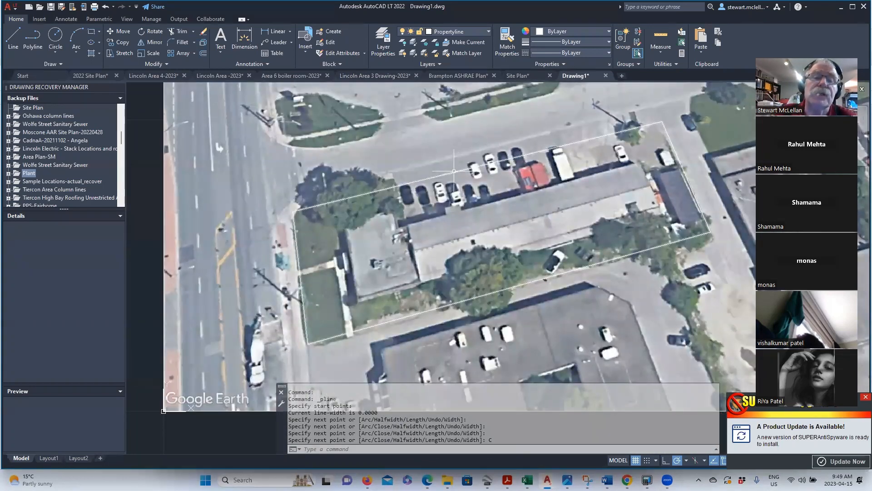
# - Stretch the boundary's top edge up and bottom edge down onto the property lines using midpoint grips
pyautogui.click(455, 176)
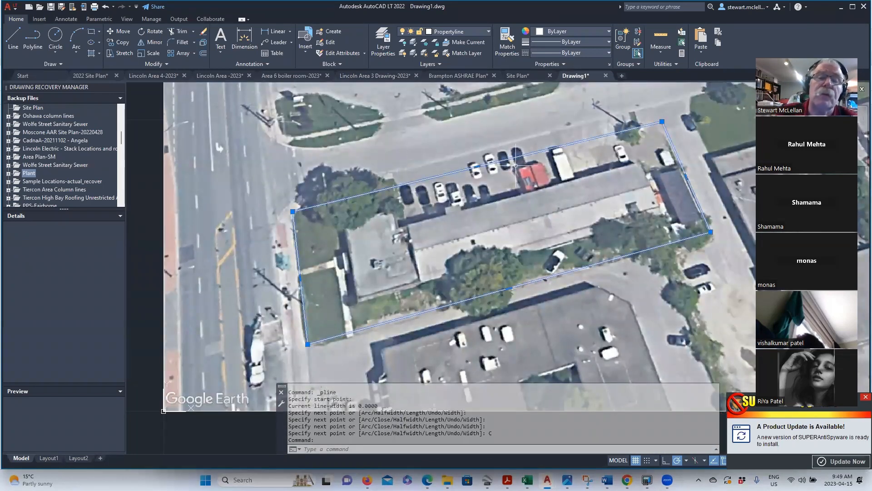
pyautogui.click(477, 167)
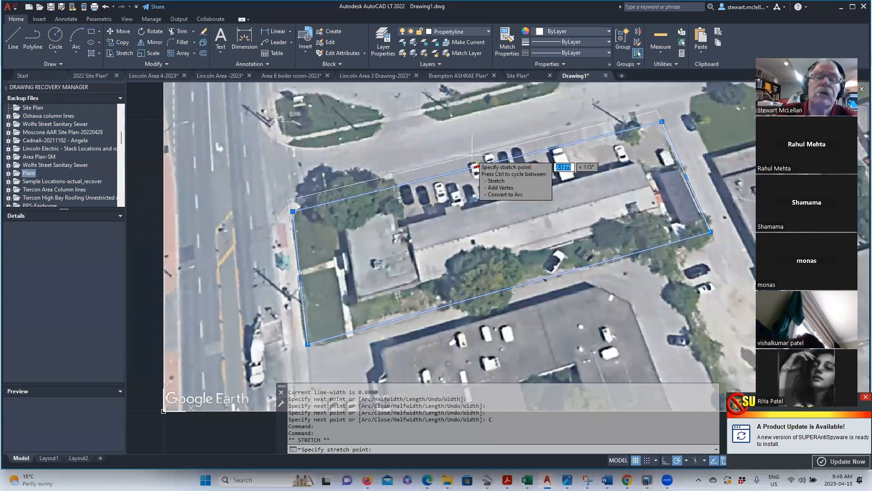
pyautogui.click(473, 154)
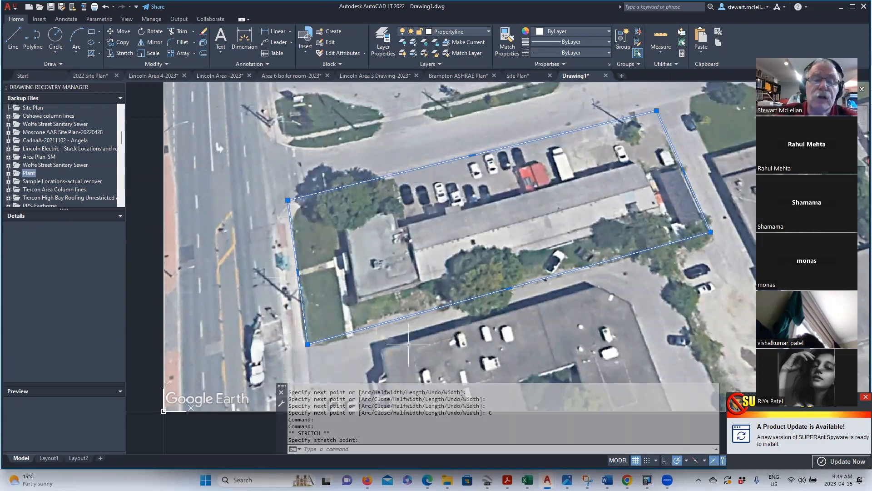
pyautogui.click(509, 292)
pyautogui.click(509, 289)
pyautogui.click(509, 288)
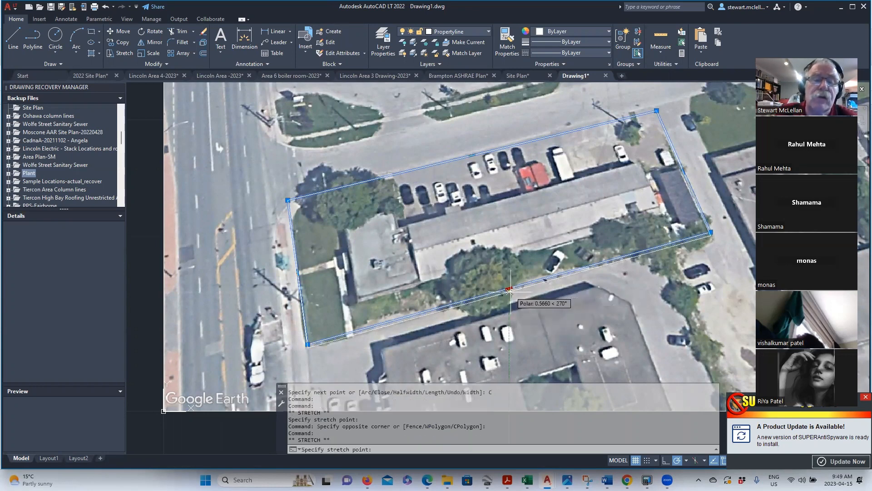
pyautogui.click(510, 290)
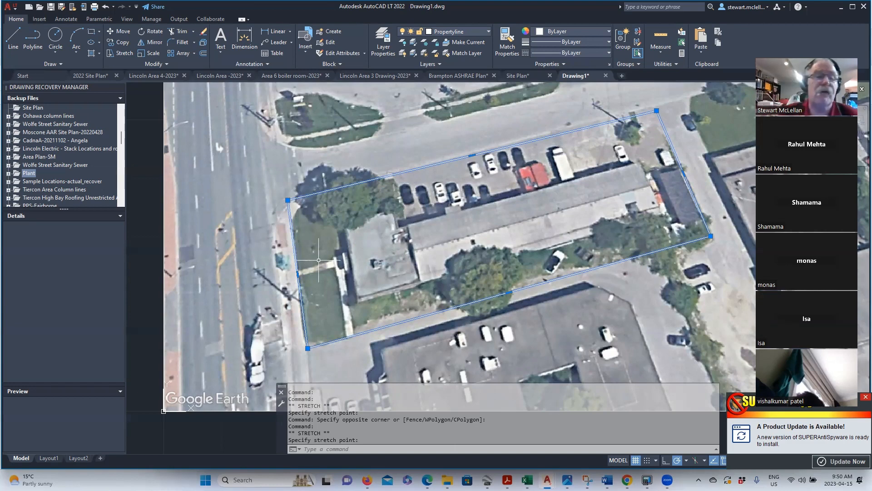
# - Fillet the top-left boundary corner with radius 5, then undo it
pyautogui.click(331, 448)
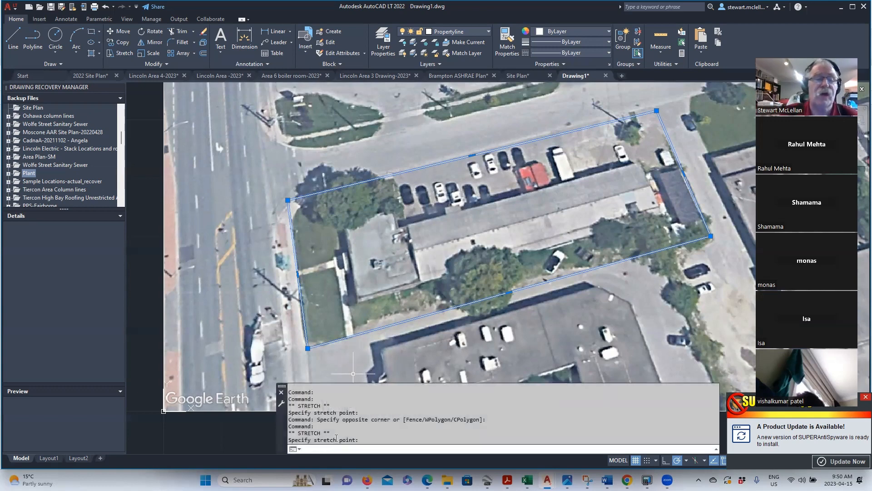
pyautogui.write('Fille')
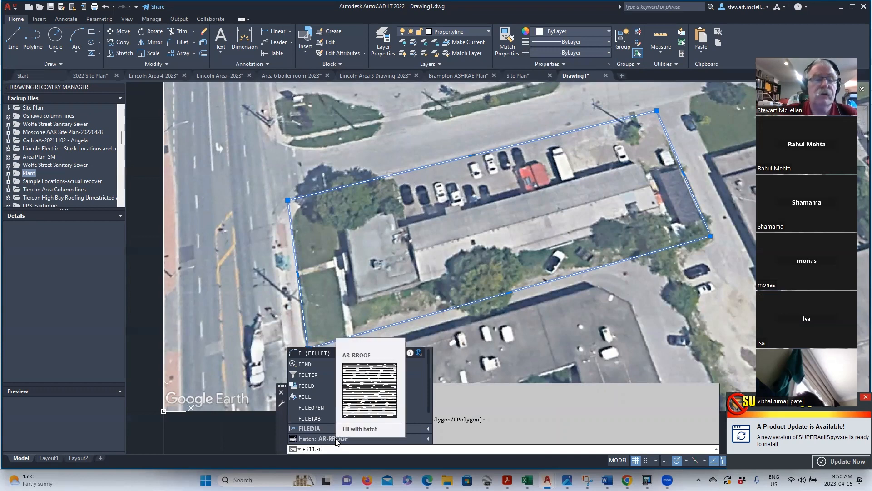
pyautogui.write('t')
pyautogui.press('Return')
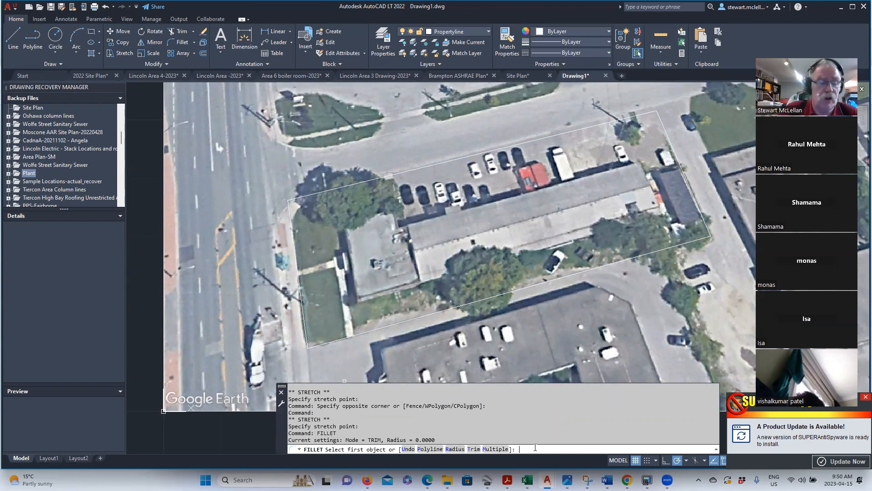
pyautogui.press('Return')
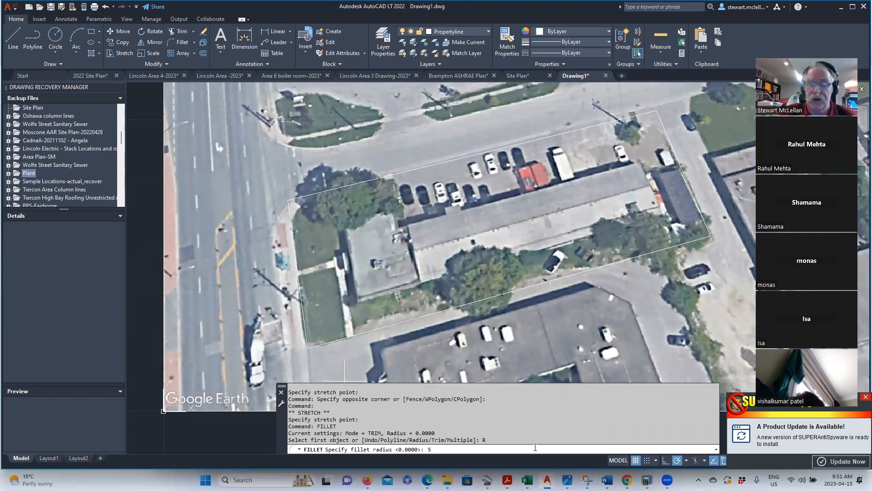
pyautogui.write('5')
pyautogui.press('Return')
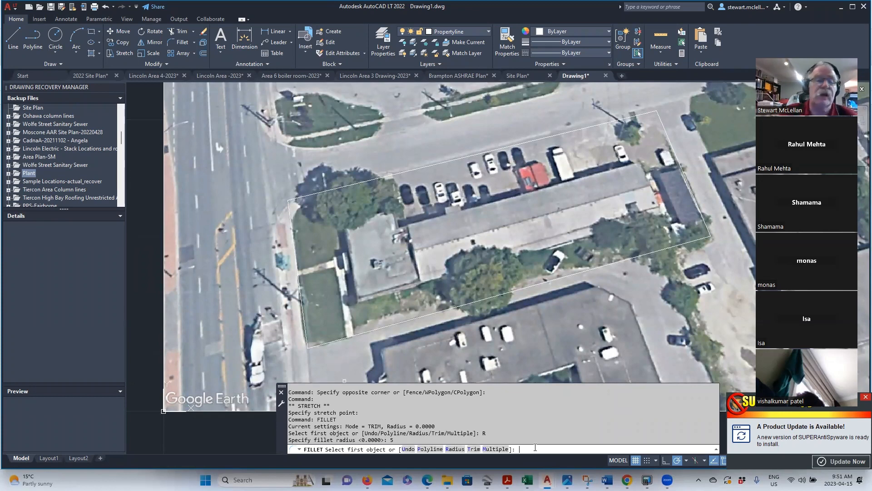
pyautogui.click(289, 209)
pyautogui.click(296, 198)
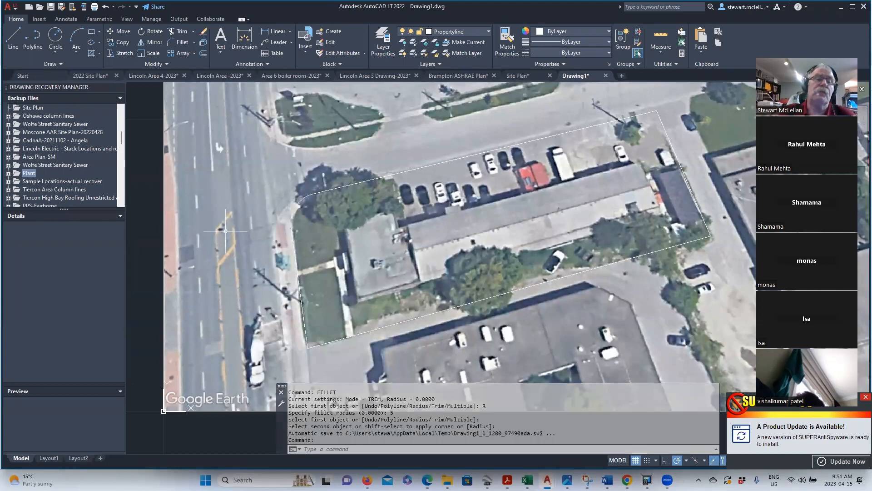
pyautogui.click(105, 6)
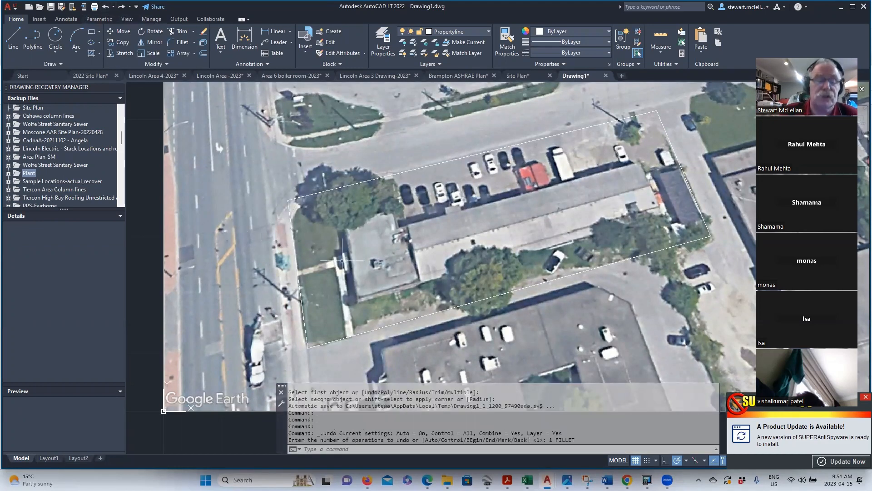
# - Re-run FILLET with radius 7 on the left and top edges to round the corner
pyautogui.write('fi')
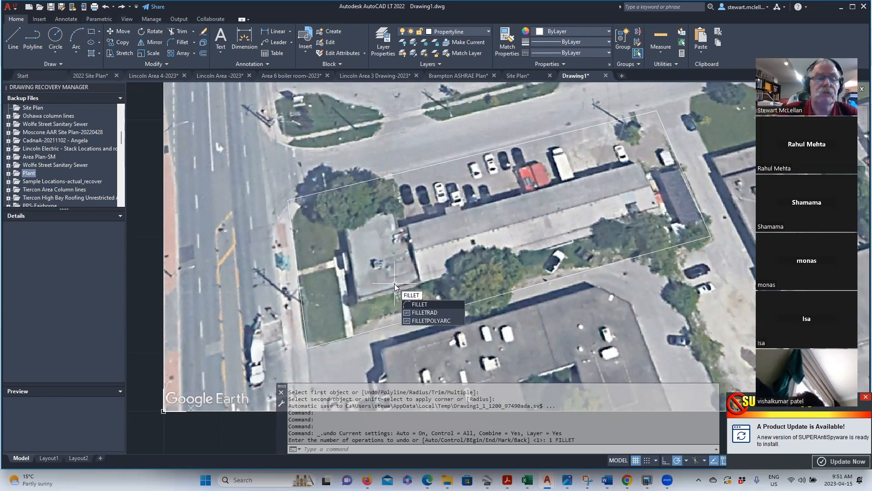
pyautogui.press('Return')
pyautogui.write('r')
pyautogui.press('Return')
pyautogui.write('7')
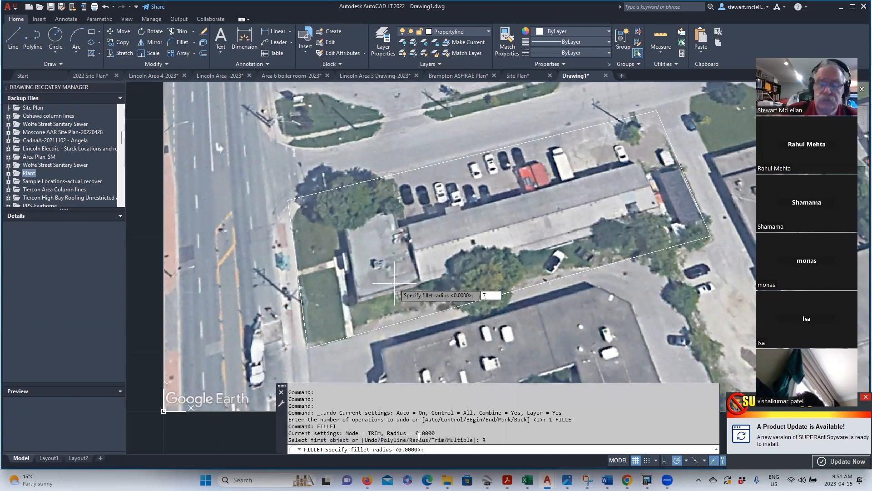
pyautogui.press('Return')
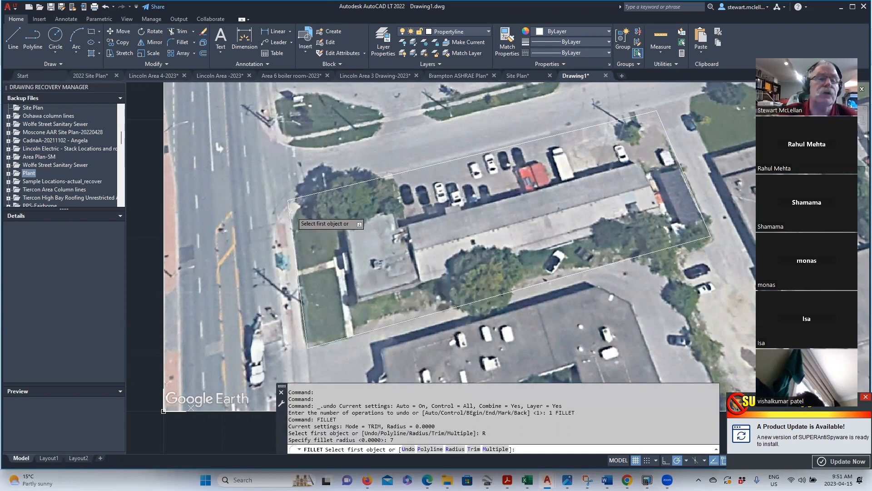
pyautogui.click(290, 212)
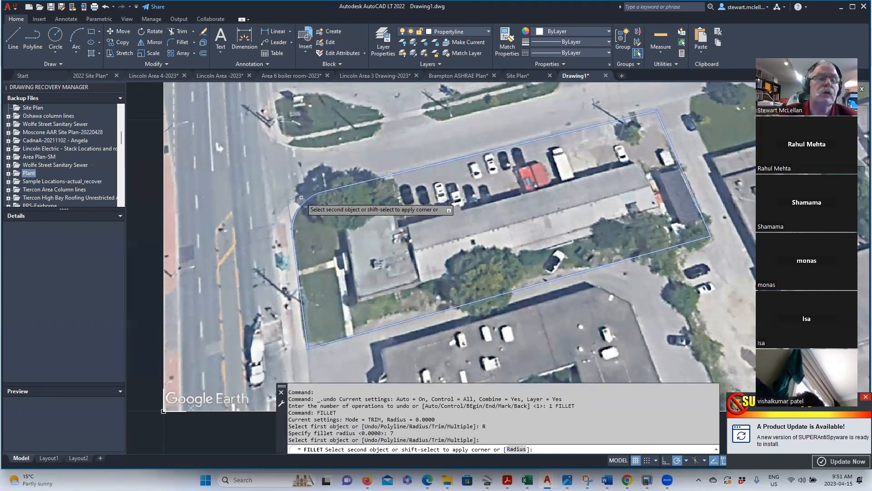
pyautogui.click(300, 199)
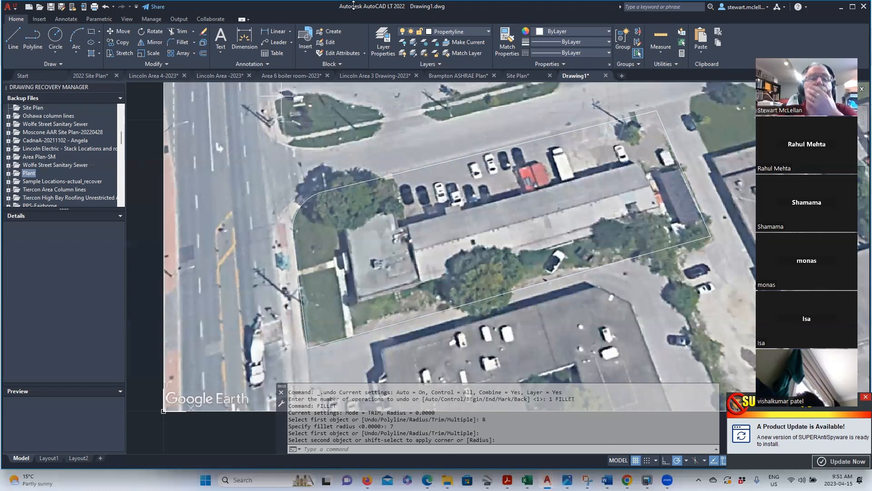
# - Choose Other… from the Linetype dropdown in the Properties panel to reach the Linetype Manager
pyautogui.click(391, 42)
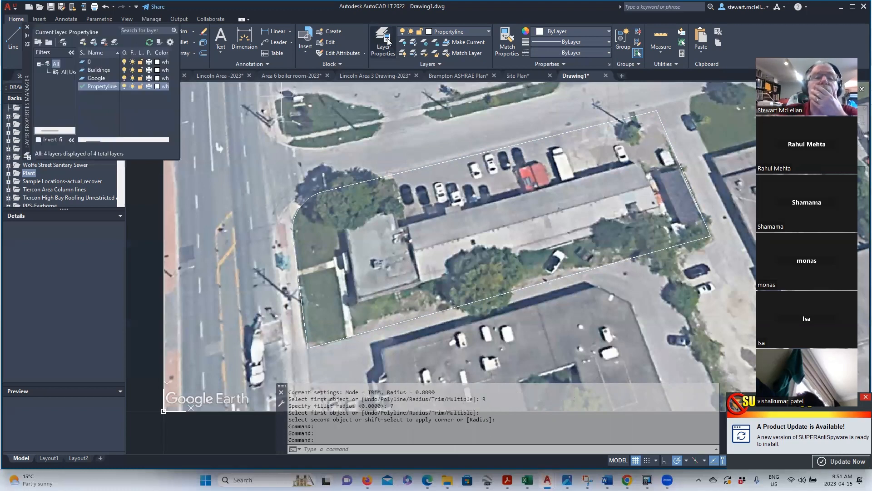
pyautogui.click(388, 41)
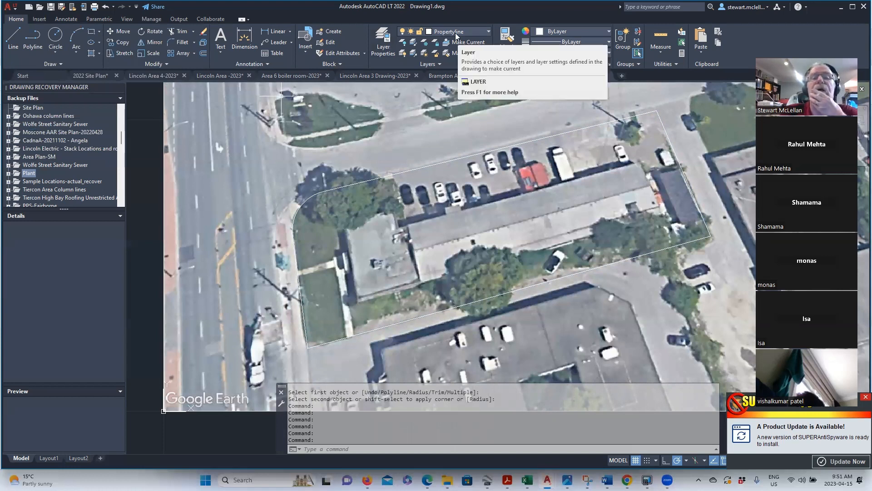
pyautogui.click(610, 41)
pyautogui.scroll(-5, 578, 104)
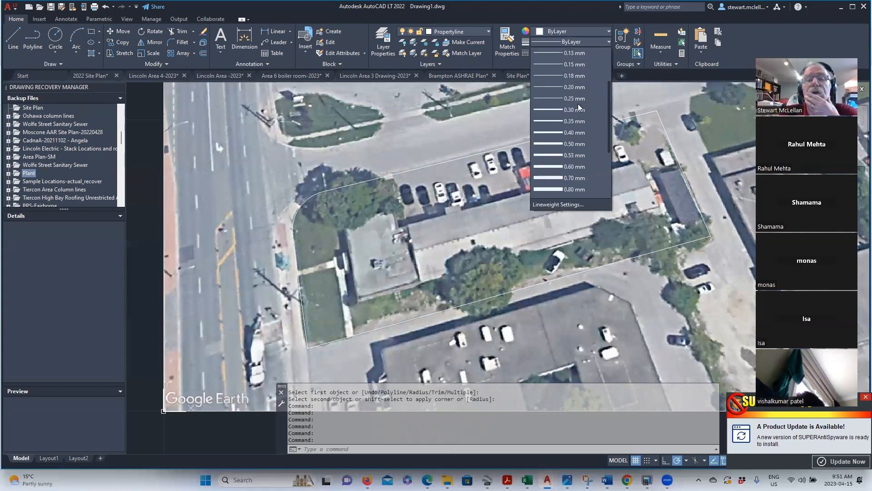
pyautogui.scroll(5, 578, 103)
pyautogui.click(576, 41)
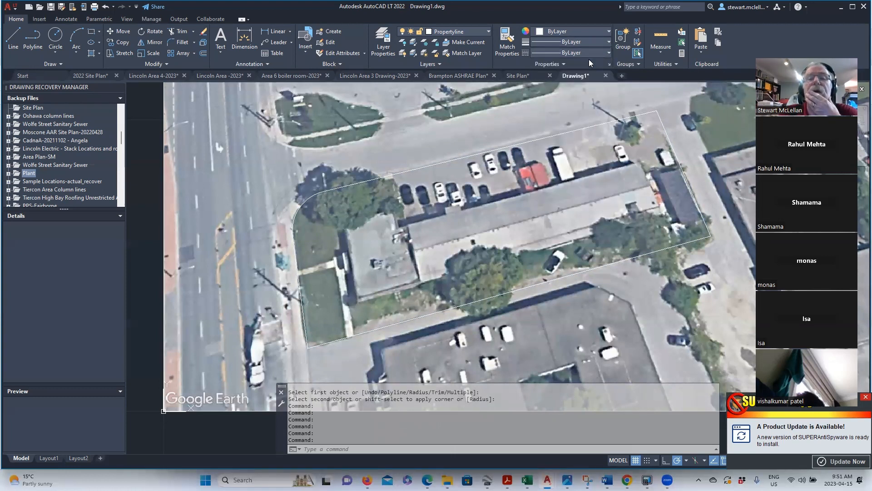
pyautogui.click(596, 55)
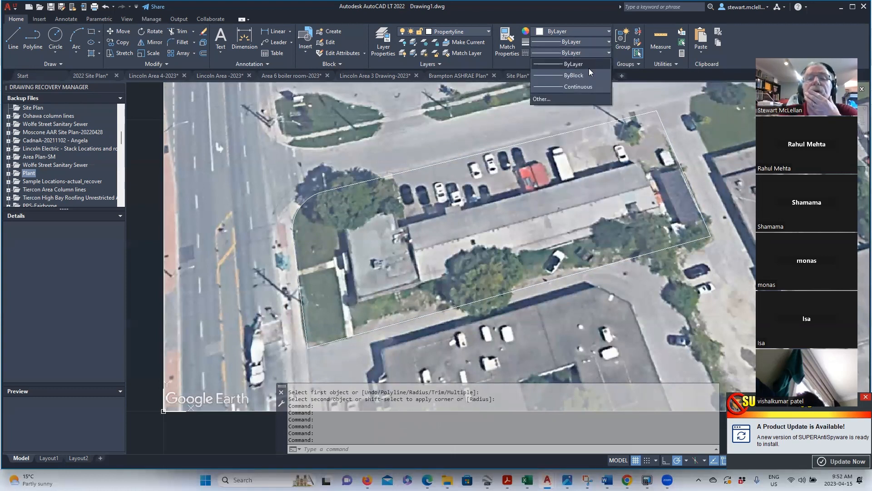
pyautogui.click(563, 97)
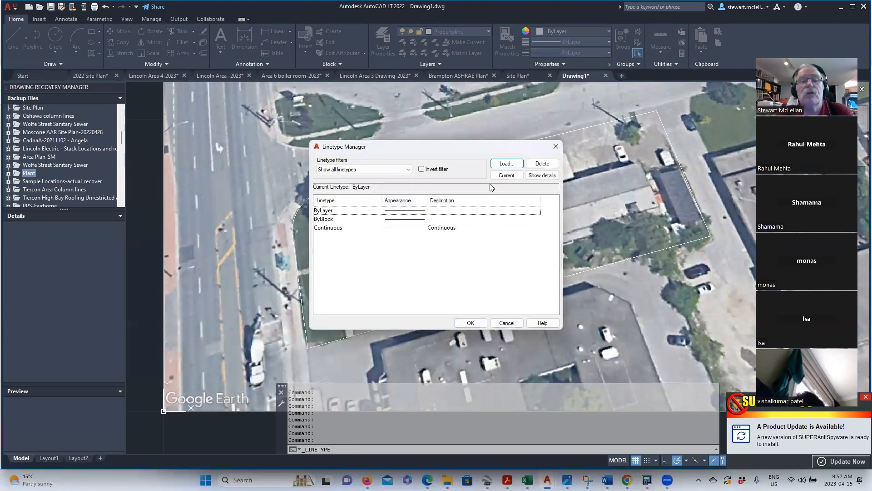
# - Load the ACAD_ISO04W100 long-dash dot linetype, skipping past the bad-definition warnings
pyautogui.click(506, 165)
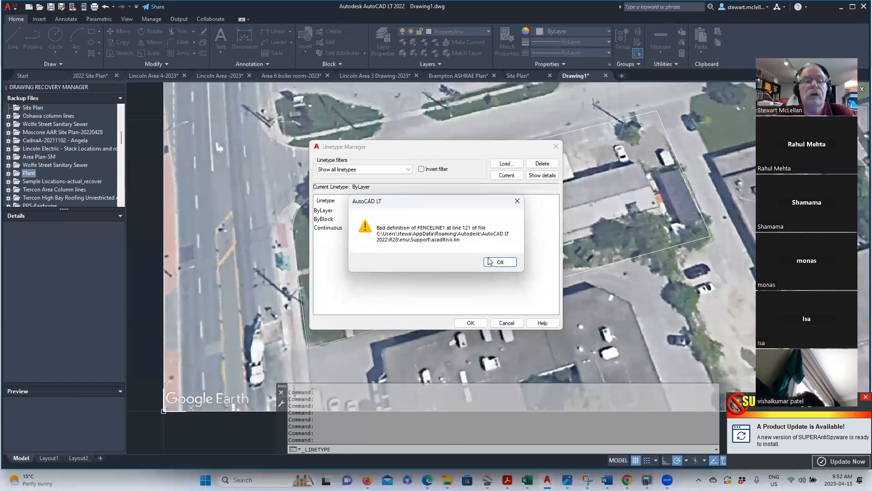
pyautogui.click(503, 259)
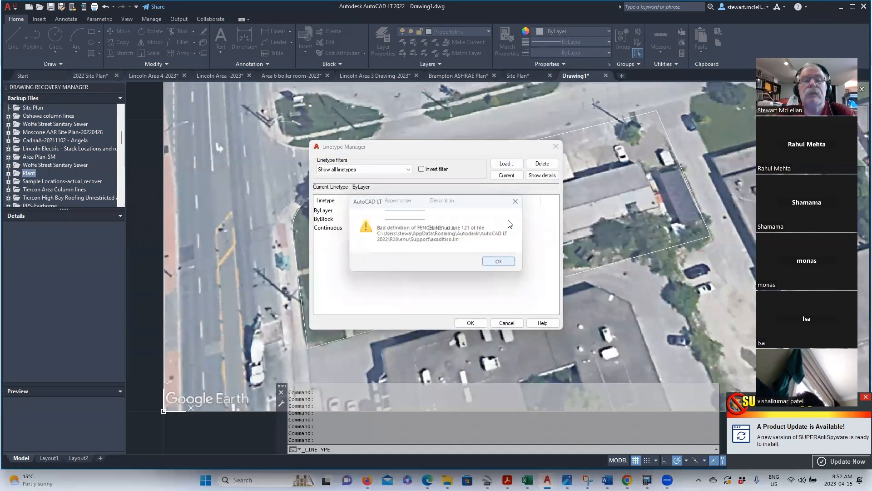
pyautogui.click(502, 262)
pyautogui.click(500, 262)
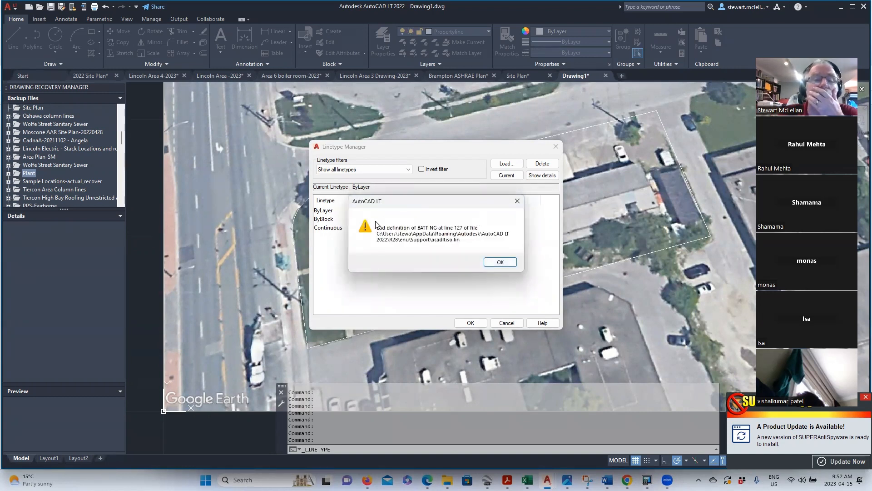
pyautogui.click(518, 204)
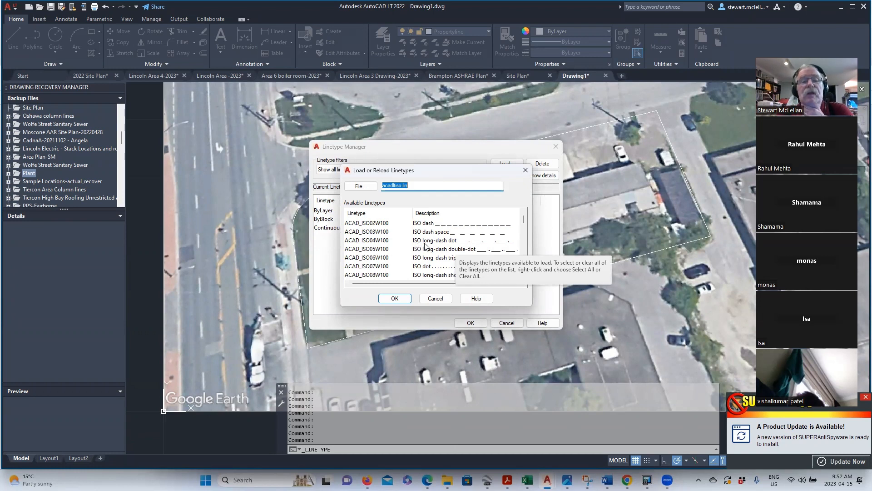
pyautogui.click(462, 242)
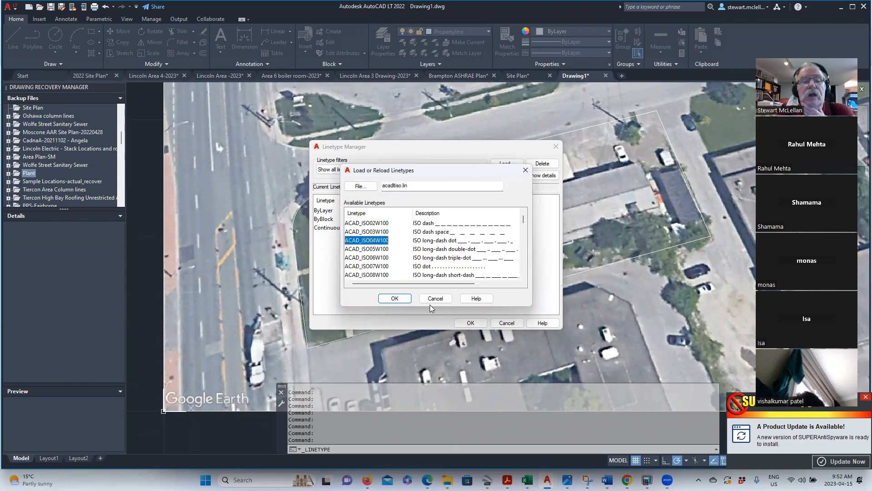
pyautogui.click(394, 299)
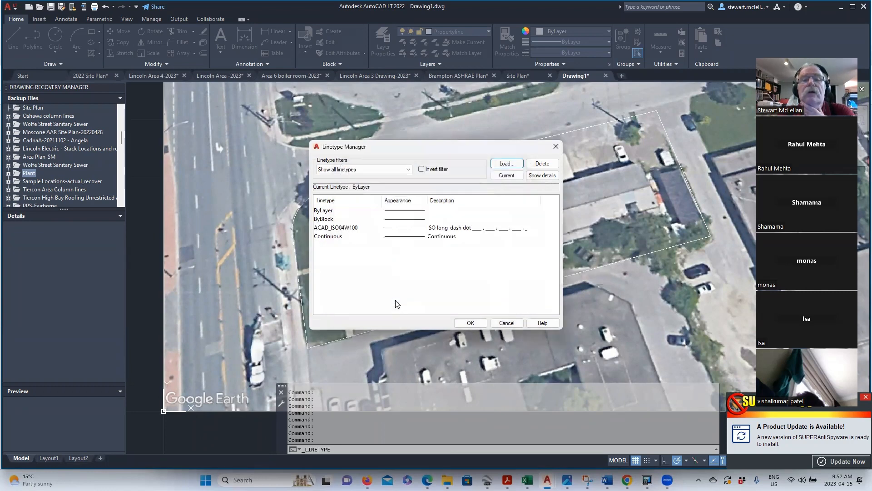
pyautogui.click(476, 325)
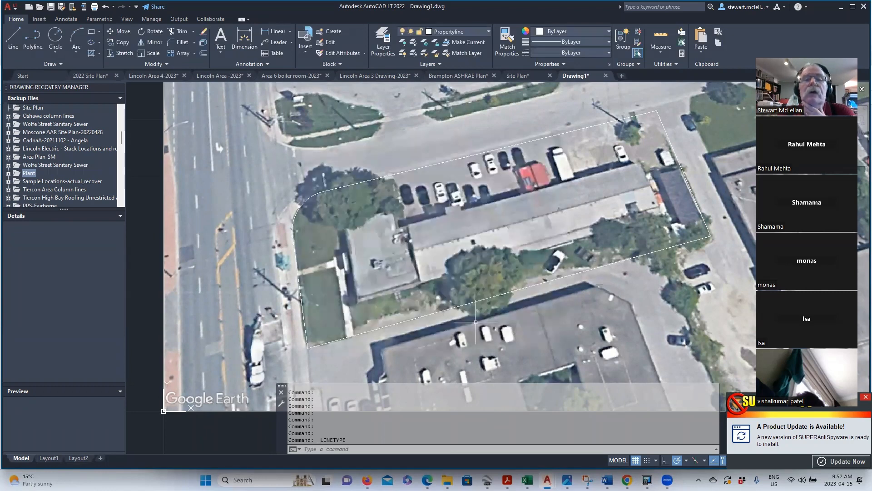
# - In Layer Properties, set the Propertyline layer's linetype to ACAD_ISO04W100
pyautogui.click(607, 52)
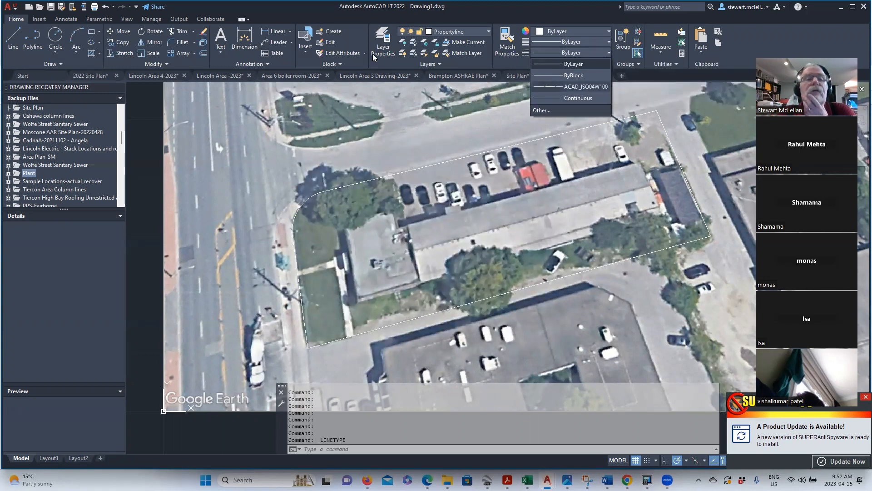
pyautogui.click(386, 39)
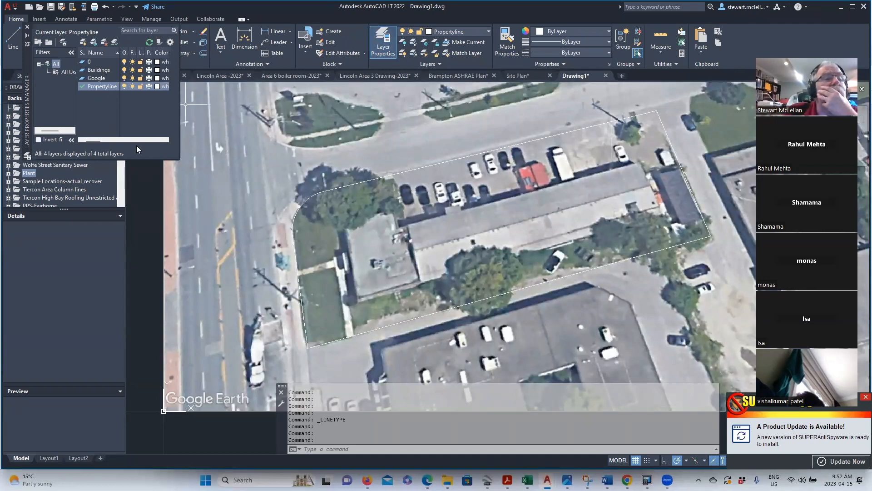
pyautogui.moveTo(91, 140); pyautogui.dragTo(108, 139)
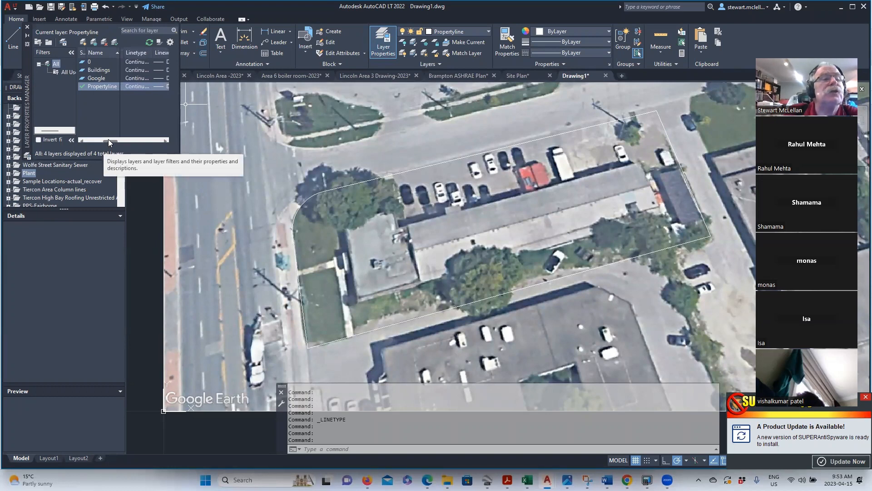
pyautogui.click(132, 85)
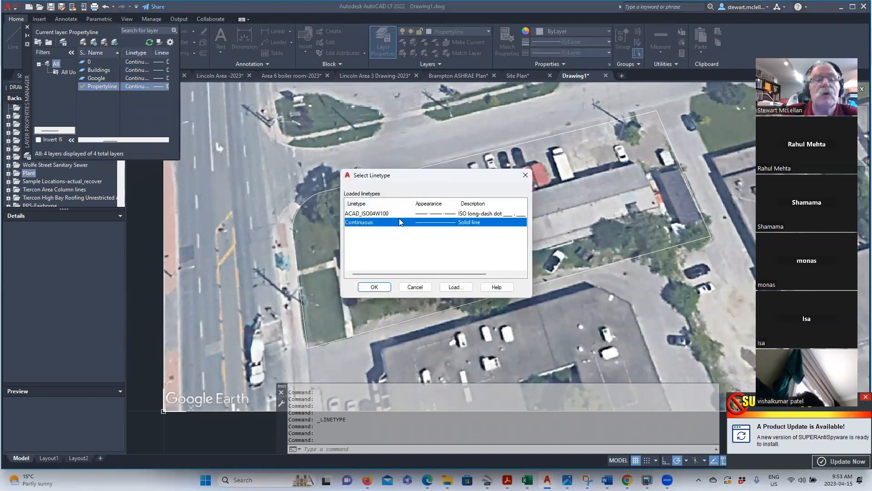
pyautogui.click(442, 214)
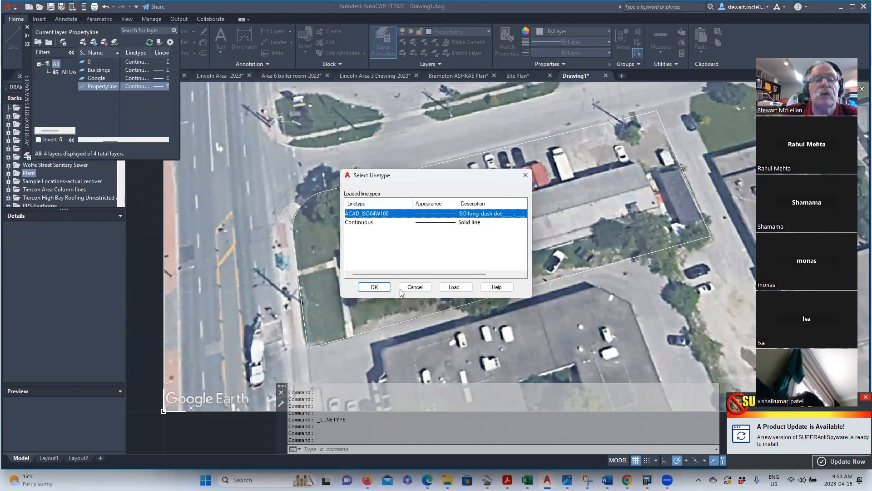
pyautogui.click(374, 288)
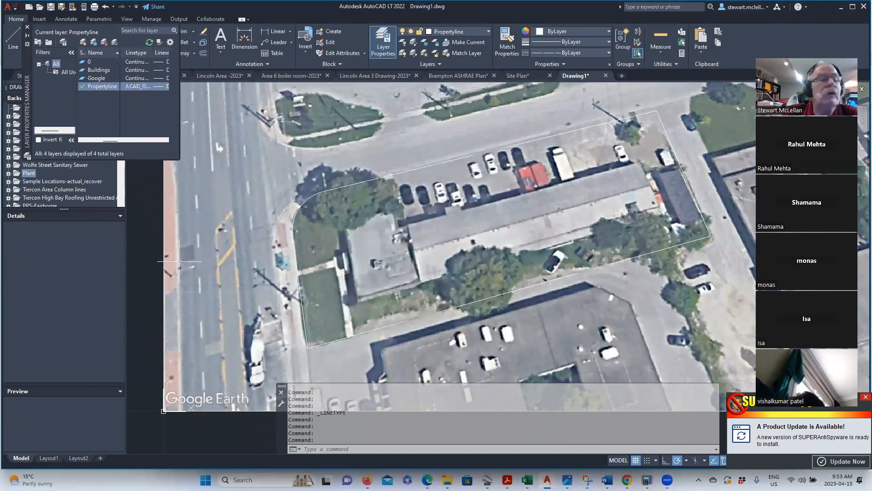
pyautogui.click(28, 27)
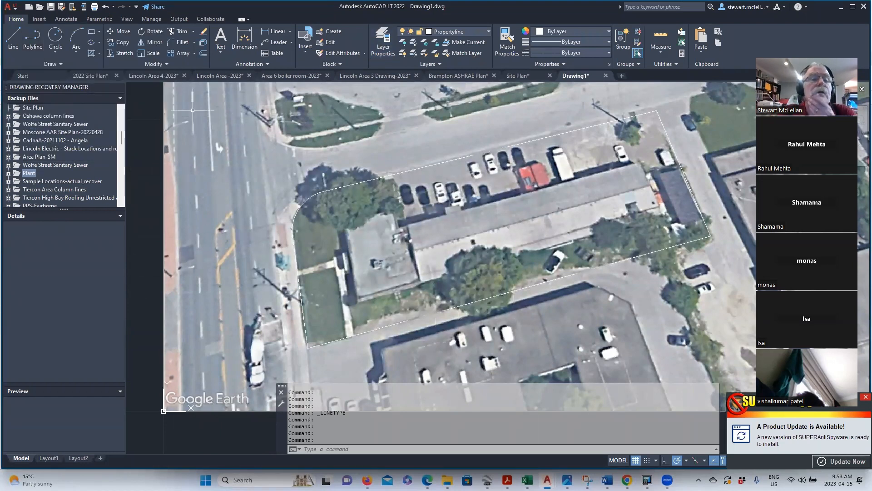
# - Turn off layer 0 and the Buildings layer
pyautogui.click(488, 32)
pyautogui.click(403, 43)
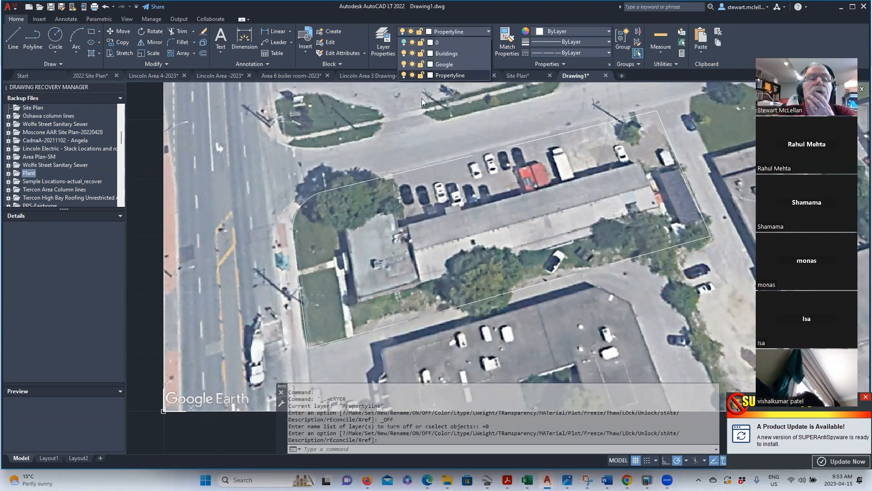
pyautogui.click(404, 53)
pyautogui.click(246, 271)
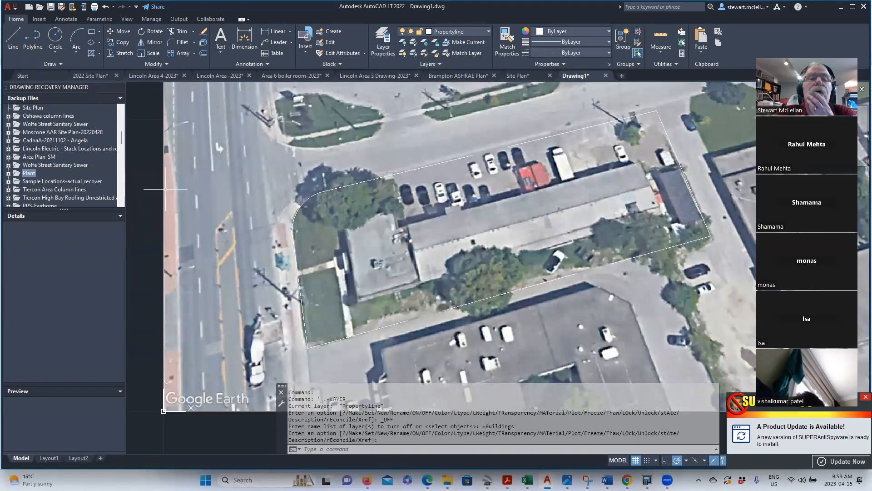
# - Turn off the Google aerial image layer and select the property-line outline
pyautogui.click(489, 32)
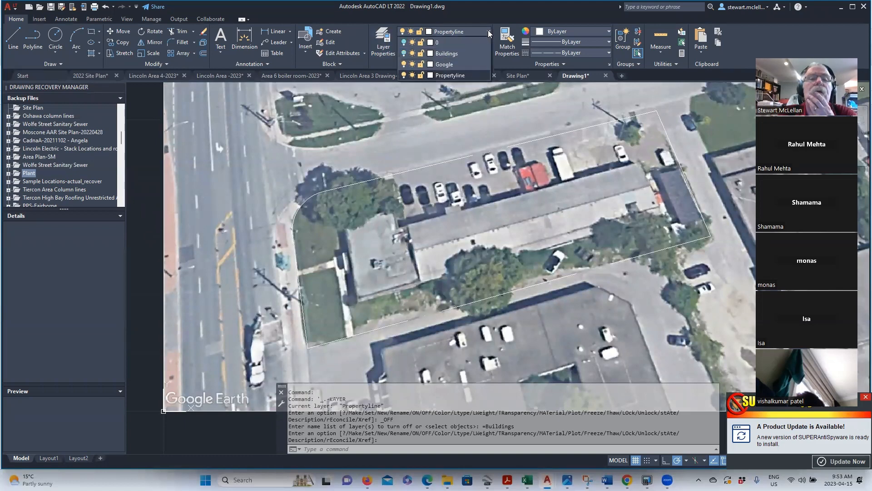
pyautogui.click(403, 65)
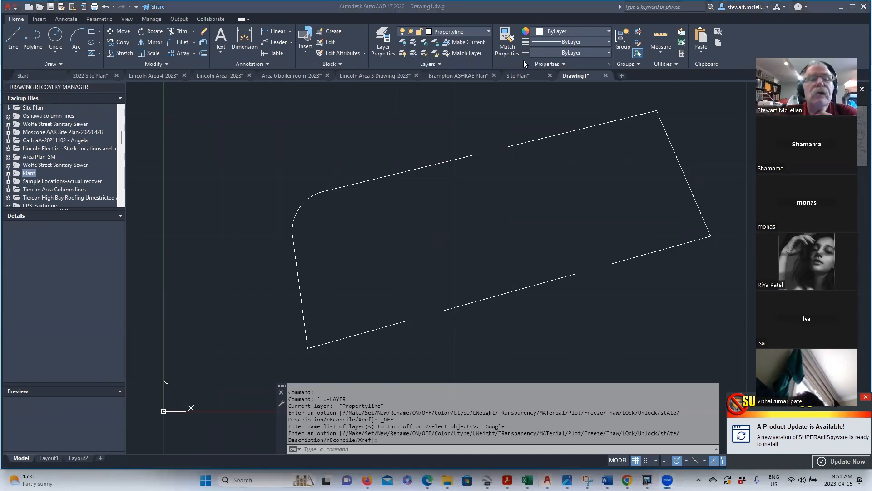
pyautogui.click(280, 201)
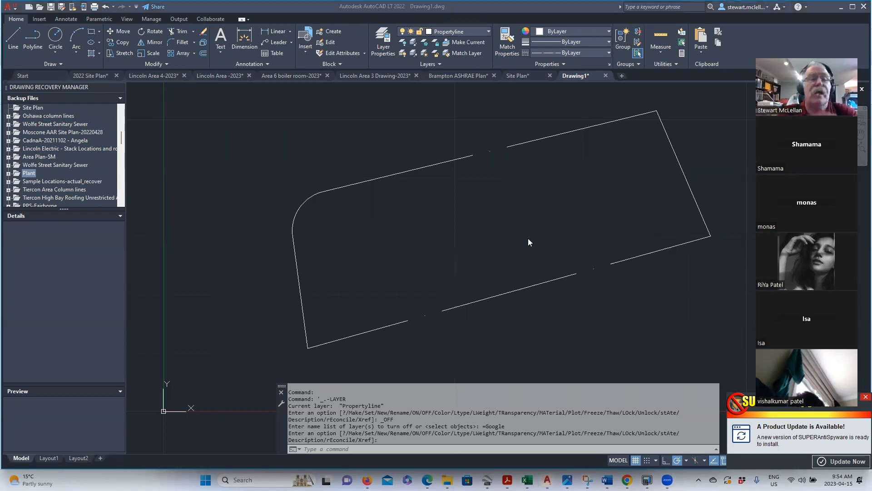
pyautogui.click(394, 175)
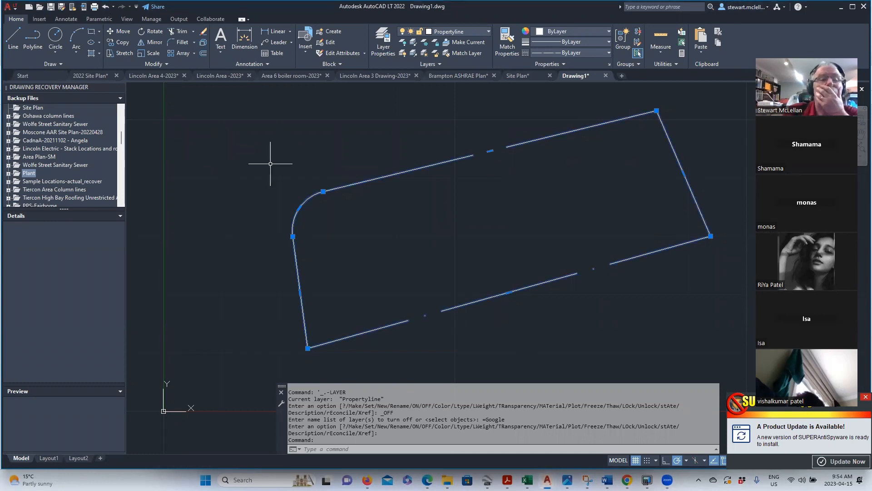
# - In the outline's Properties, change Linetype scale to 0.25, then settle on 0.1
pyautogui.rightClick(384, 176)
pyautogui.click(412, 405)
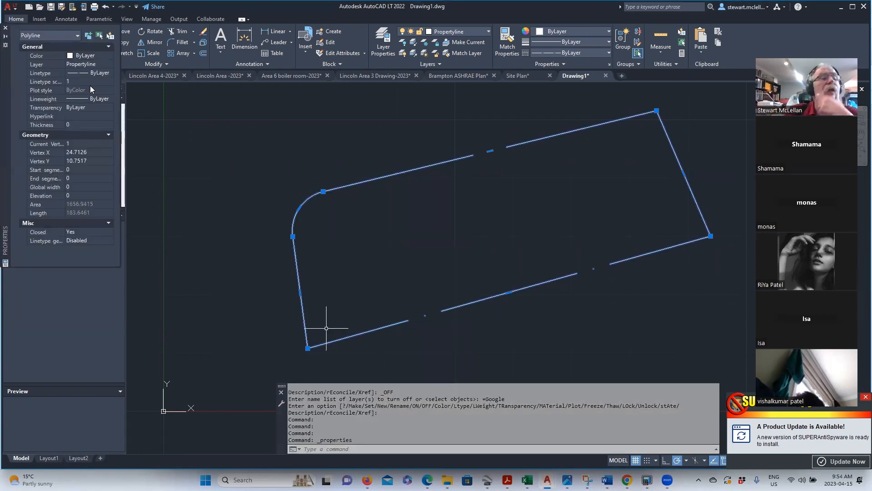
pyautogui.click(69, 82)
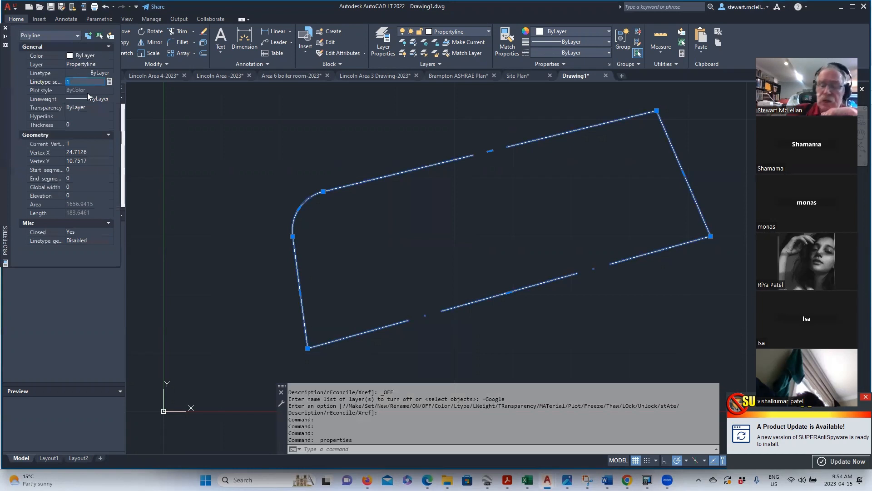
pyautogui.write('0.25')
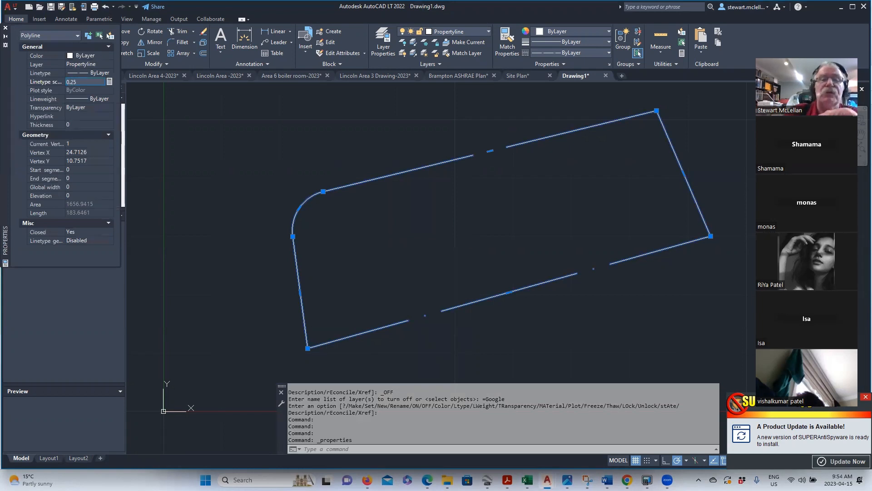
pyautogui.press('Return')
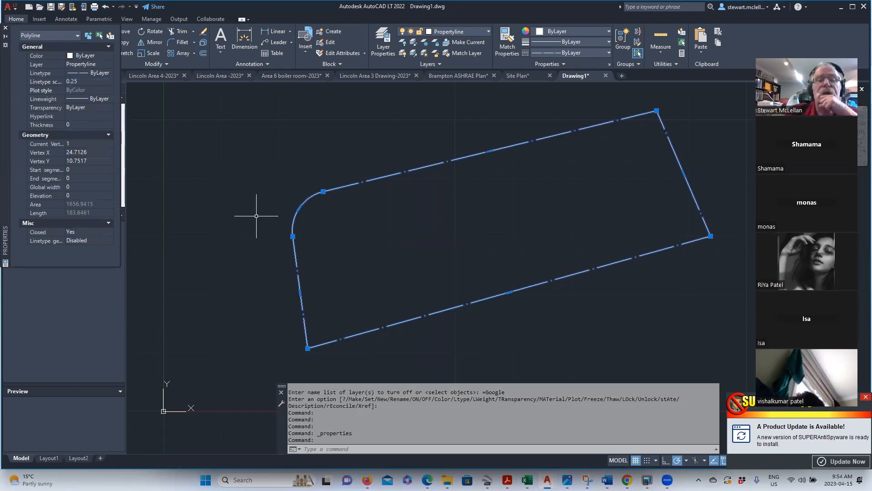
pyautogui.click(79, 82)
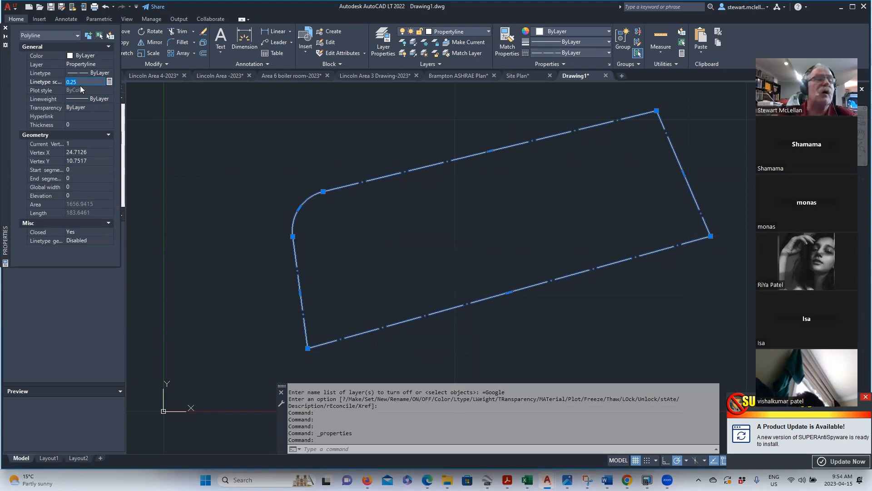
pyautogui.write('0.1')
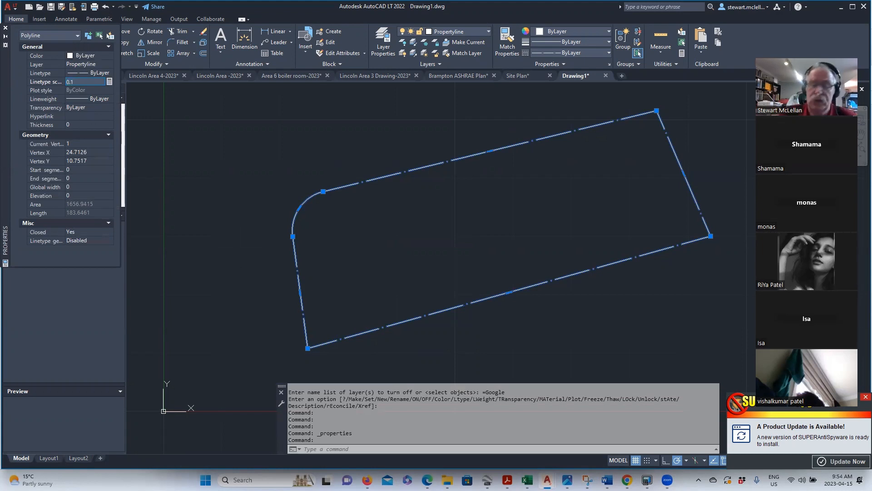
pyautogui.press('Return')
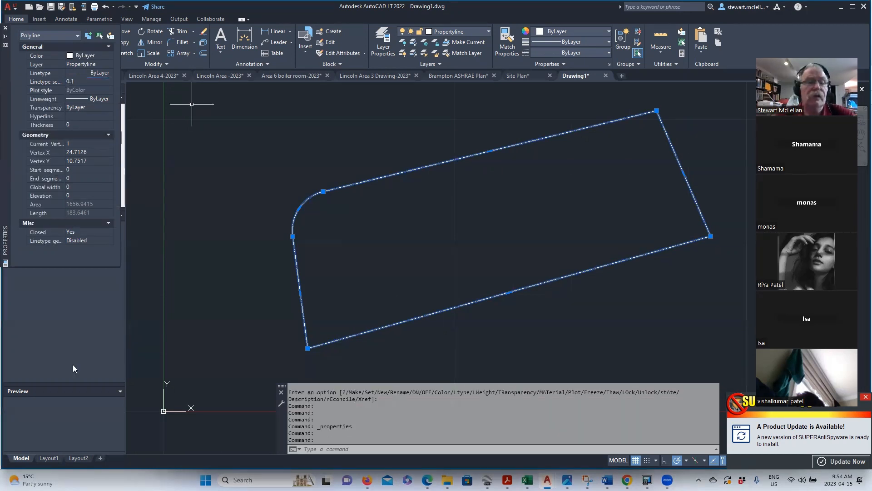
pyautogui.press('Escape')
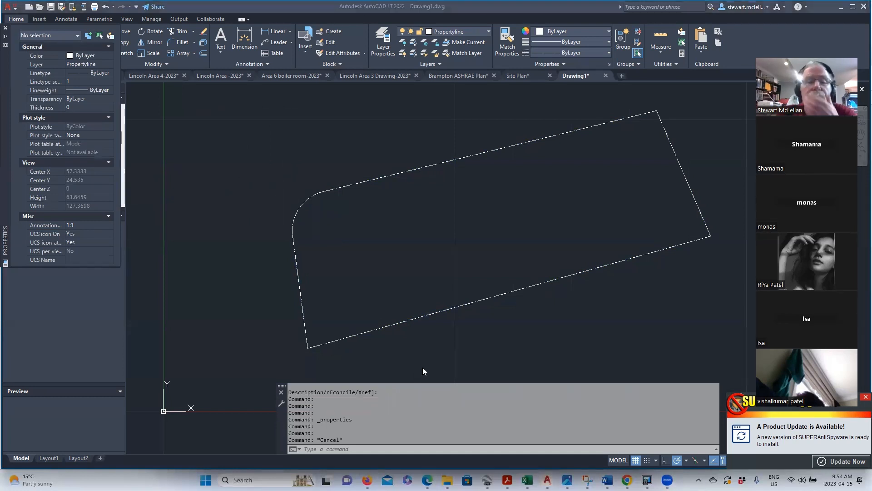
# - Turn Google back on, make Buildings the current layer, and start a polyline
pyautogui.click(489, 32)
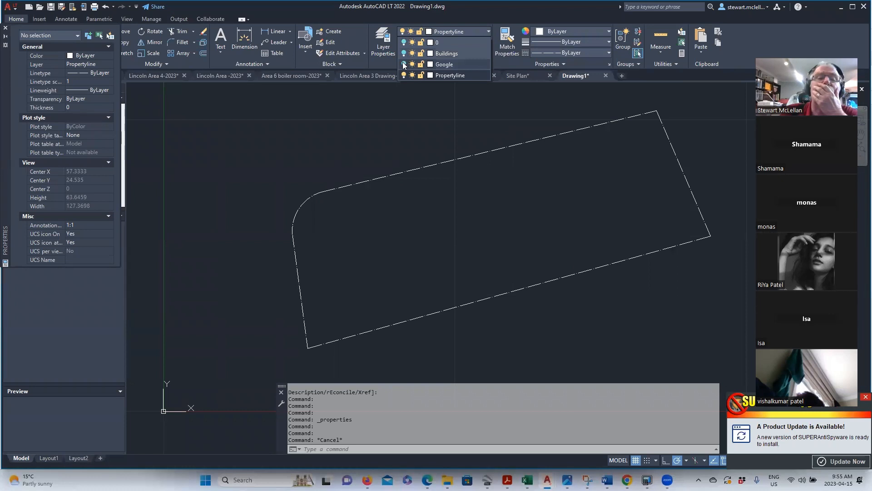
pyautogui.click(404, 64)
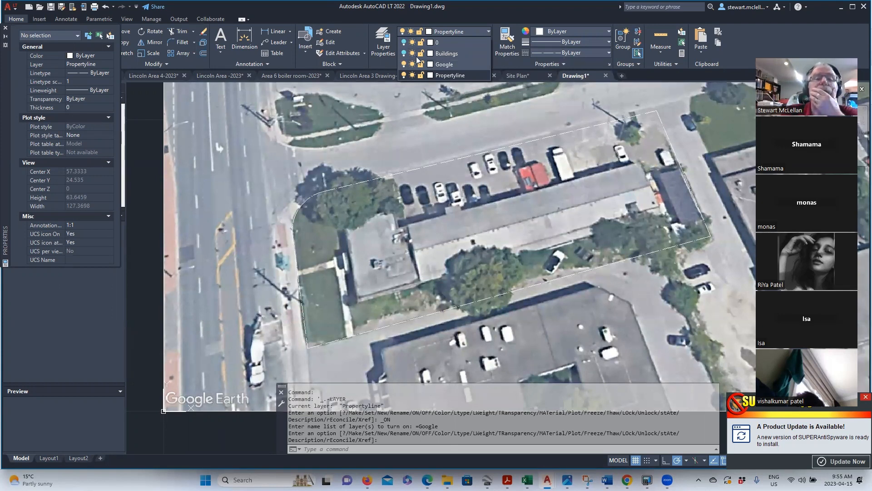
pyautogui.click(404, 75)
pyautogui.click(369, 227)
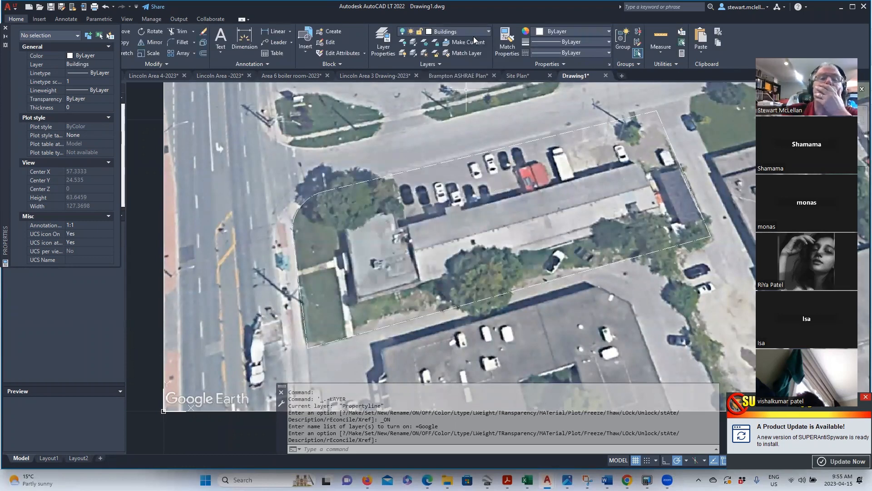
pyautogui.click(474, 40)
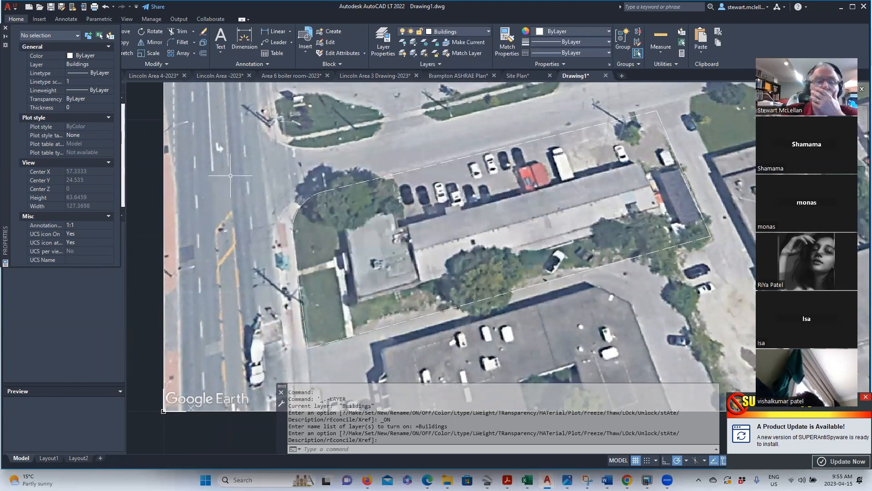
pyautogui.click(5, 28)
pyautogui.click(33, 38)
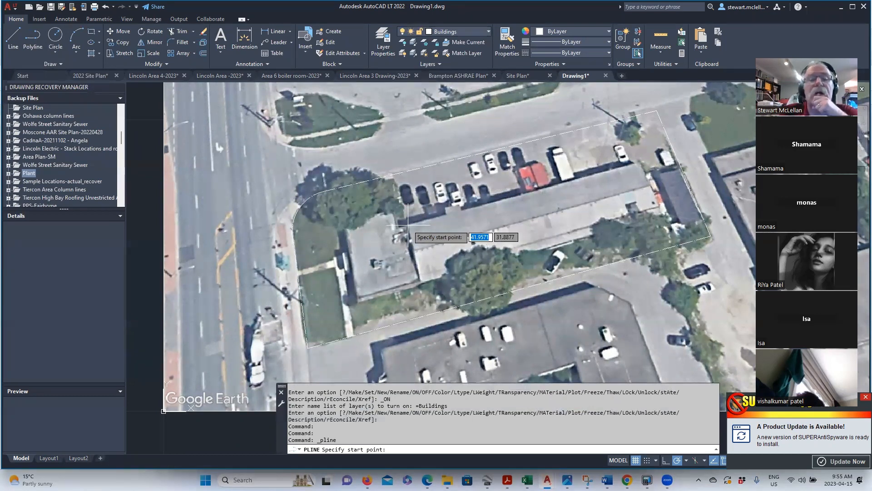
# - Trace the long building's four roof corners and close the polyline
pyautogui.click(407, 225)
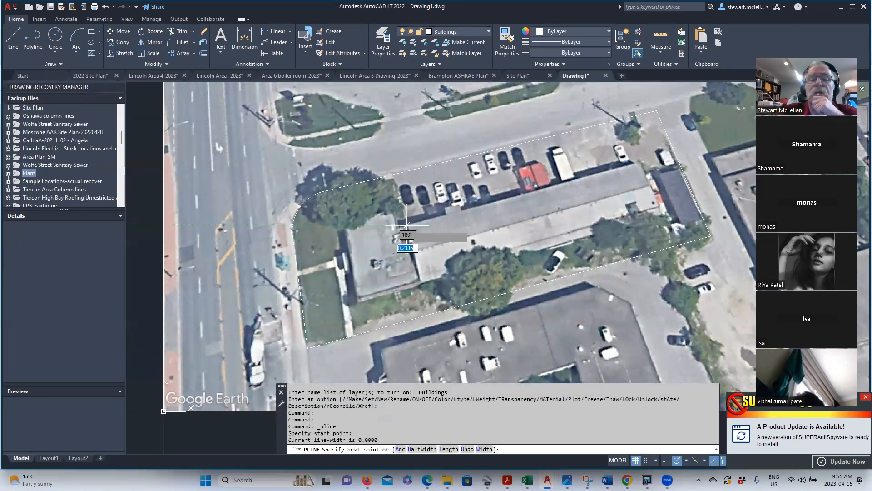
pyautogui.click(642, 165)
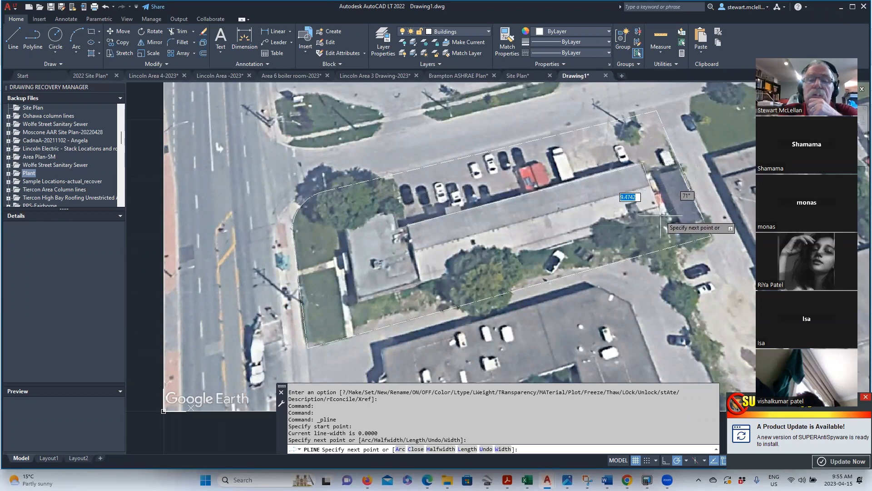
pyautogui.click(660, 213)
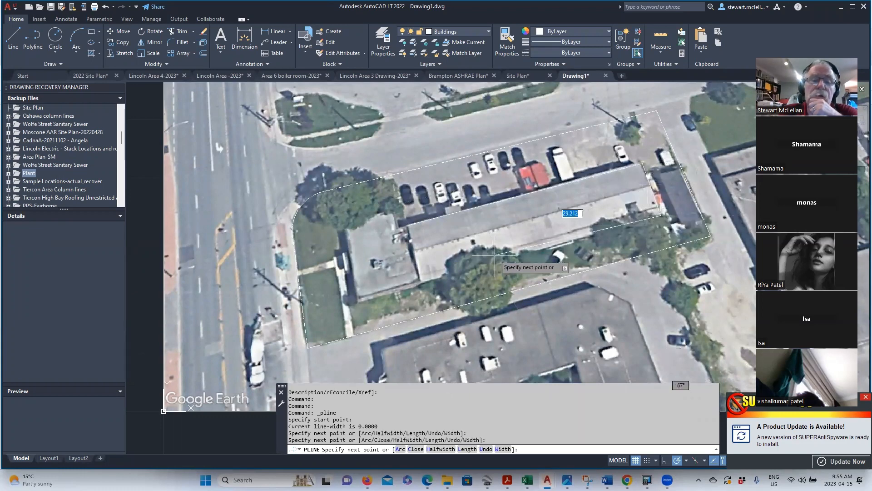
pyautogui.click(415, 273)
pyautogui.rightClick(411, 231)
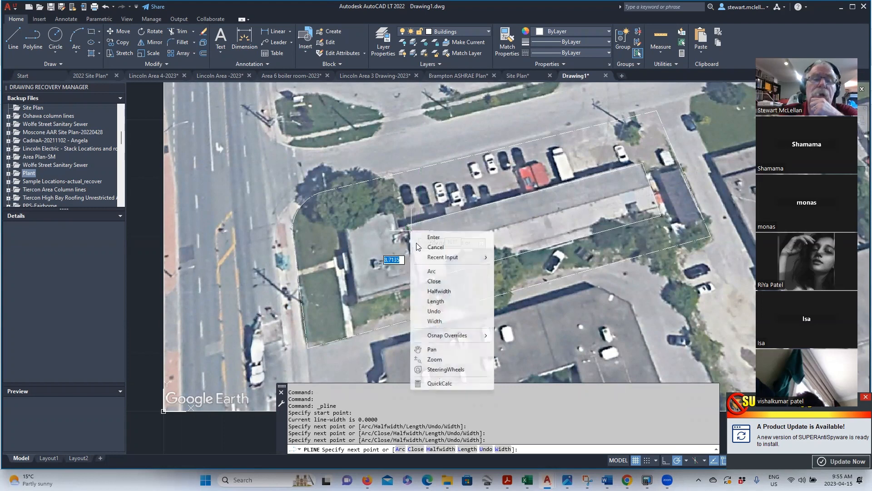
pyautogui.click(434, 281)
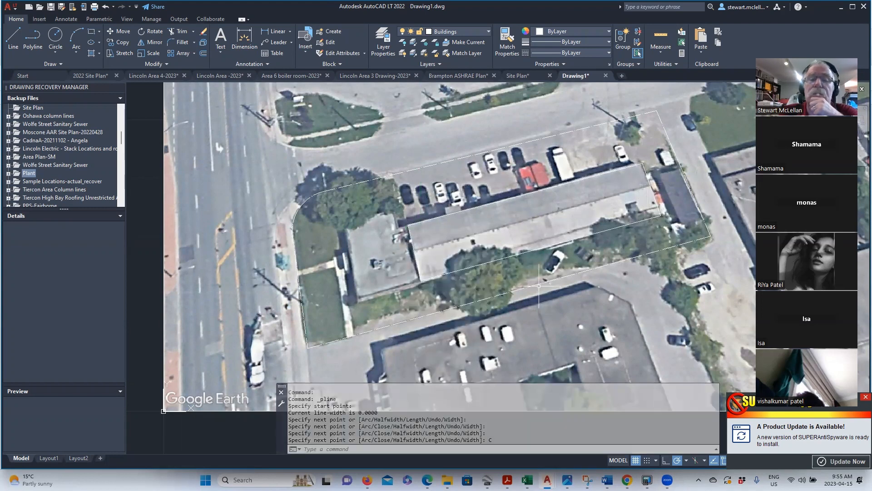
pyautogui.click(485, 32)
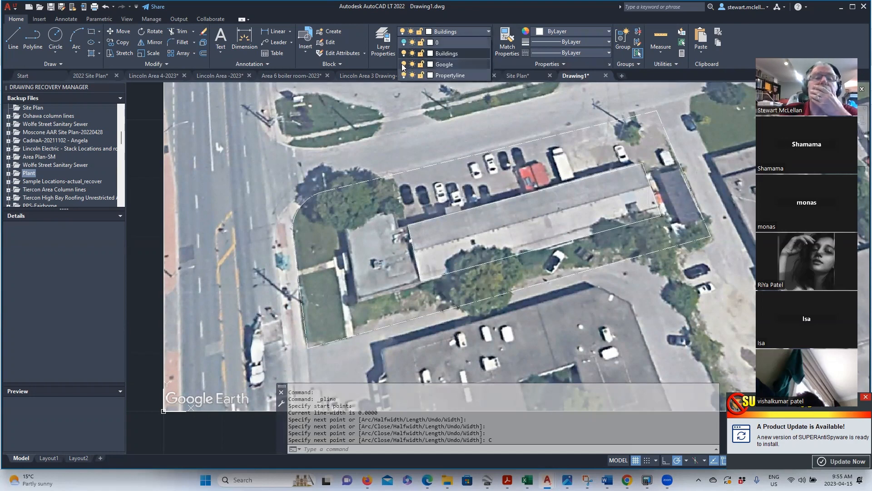
pyautogui.click(404, 64)
pyautogui.click(404, 75)
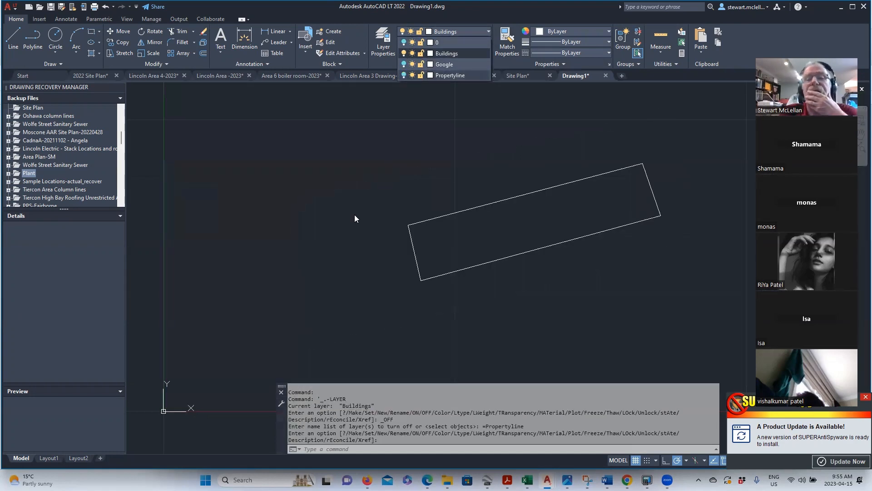
pyautogui.click(403, 64)
pyautogui.click(404, 75)
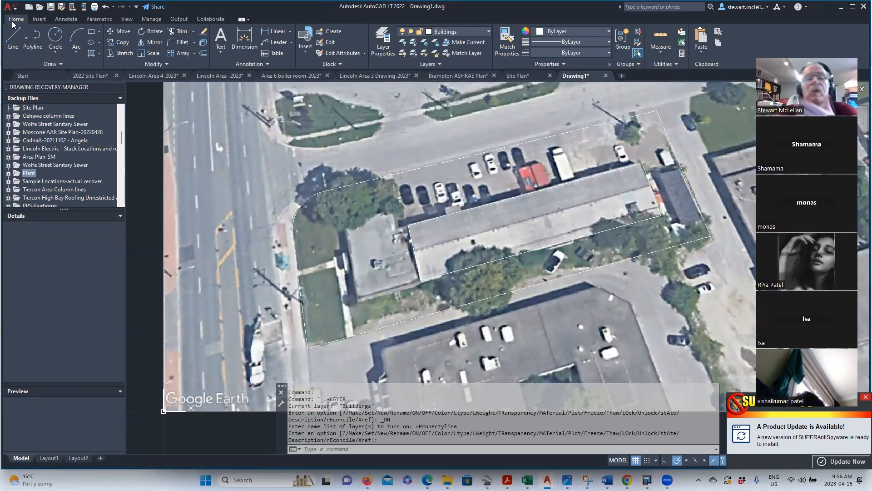
# - Trace a closed polyline around the smaller left building's roof corners
pyautogui.click(32, 37)
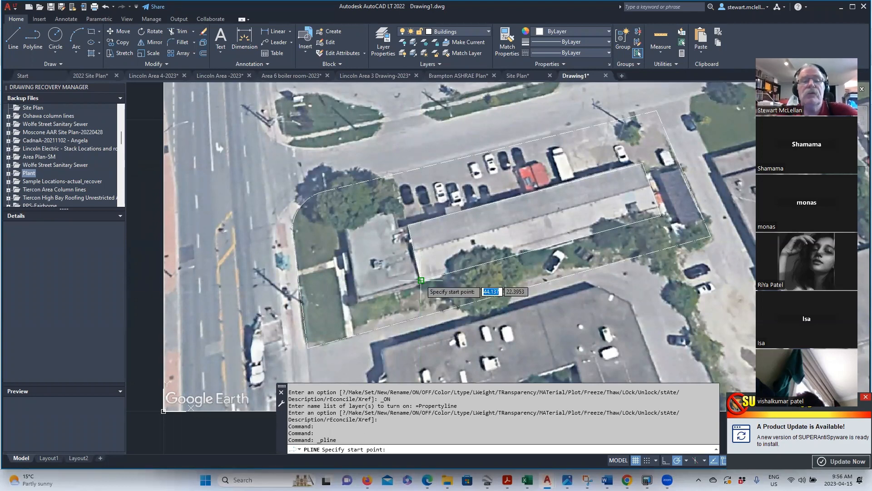
pyautogui.click(421, 280)
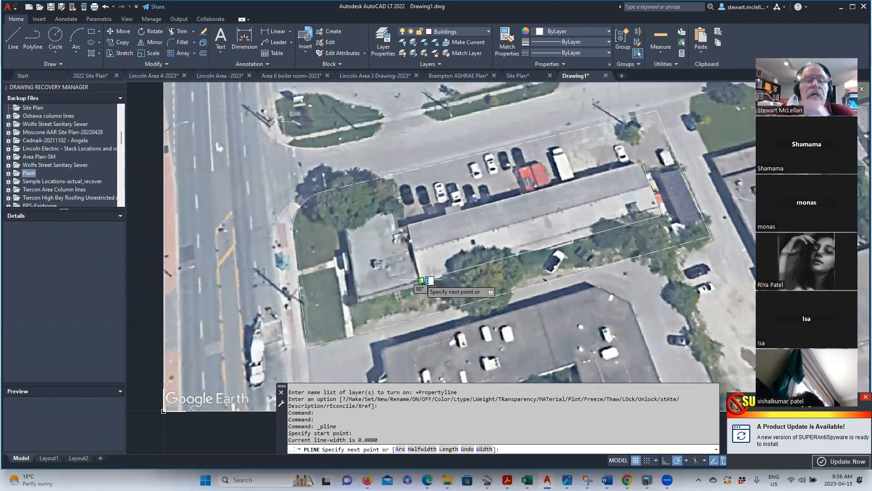
pyautogui.click(409, 225)
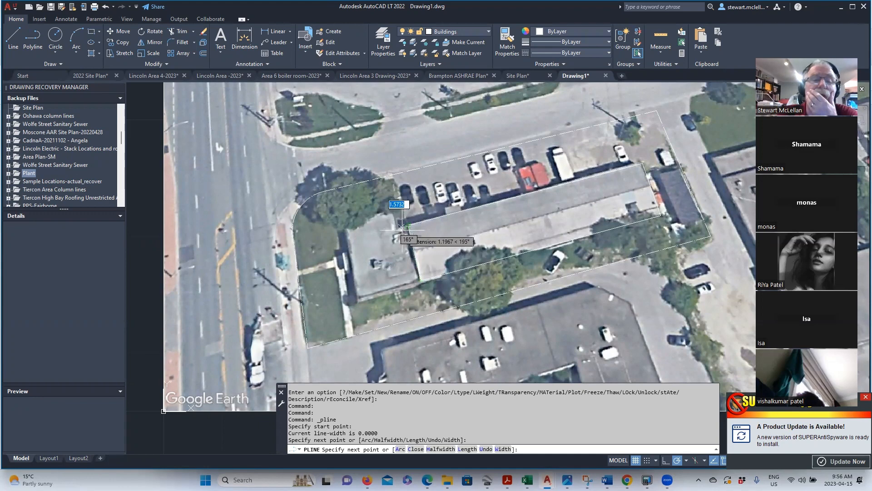
pyautogui.scroll(2, 400, 230)
pyautogui.scroll(2, 400, 229)
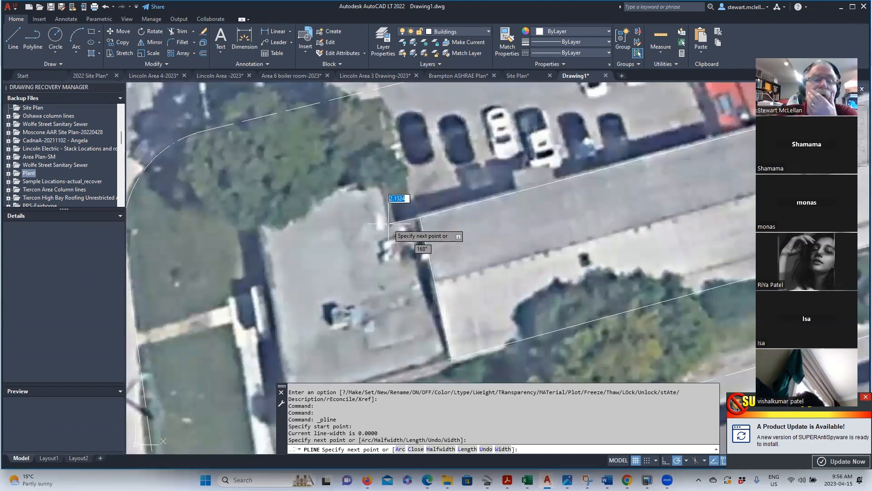
pyautogui.click(387, 224)
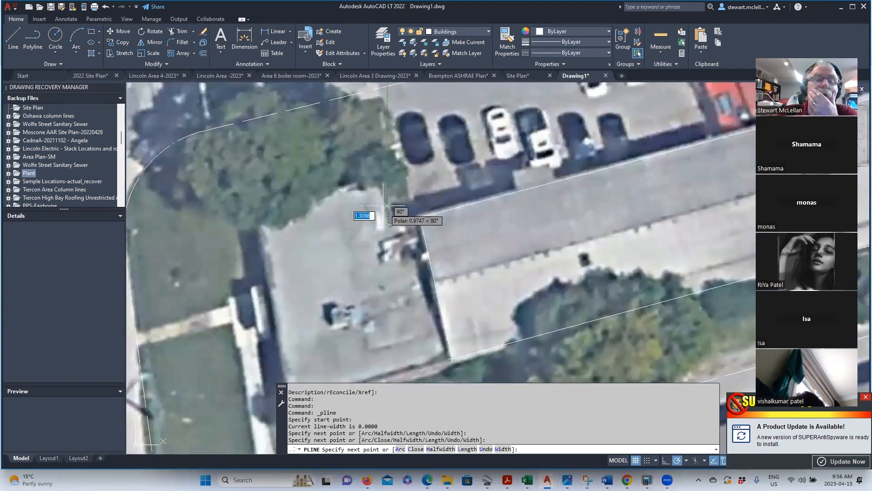
pyautogui.click(378, 181)
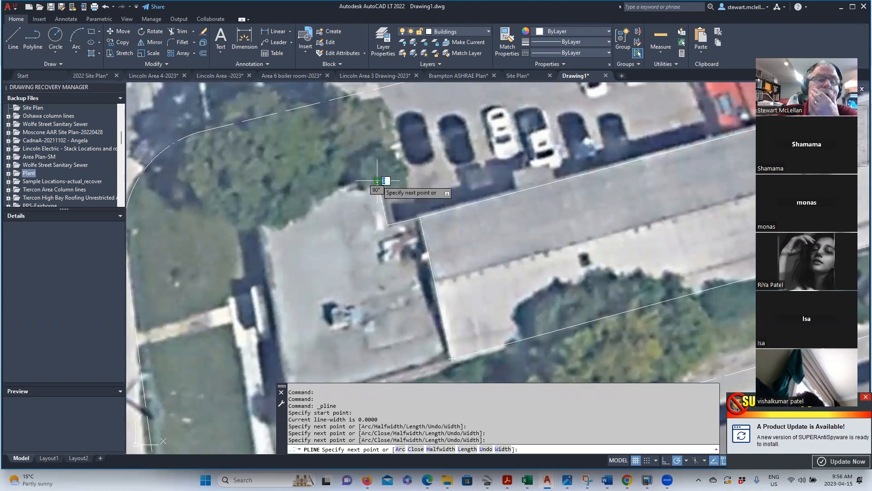
pyautogui.click(254, 208)
pyautogui.scroll(-2, 261, 198)
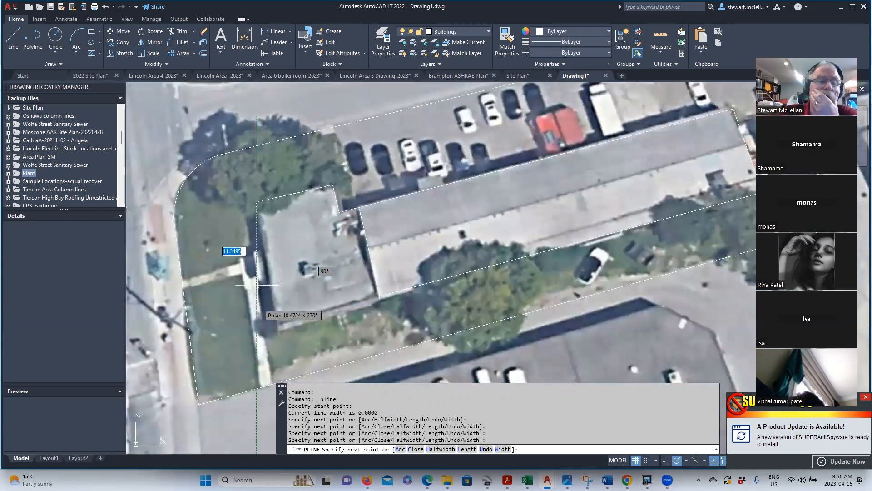
pyautogui.rightClick(278, 325)
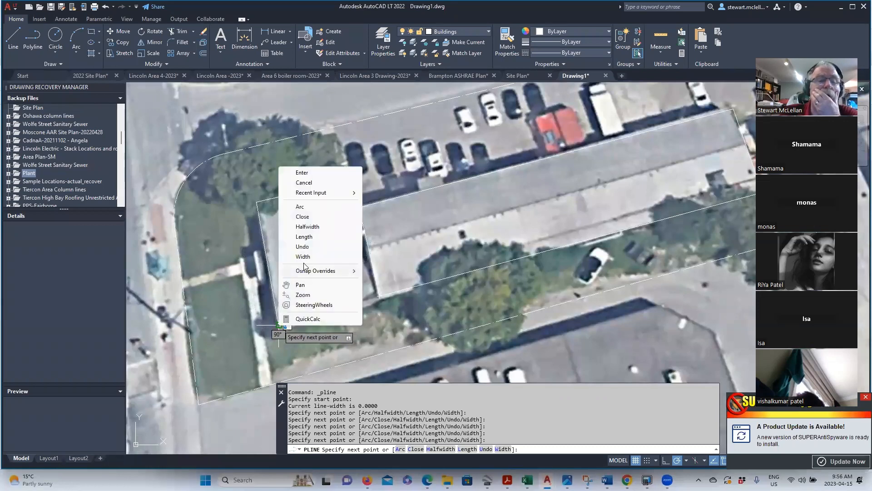
pyautogui.click(304, 216)
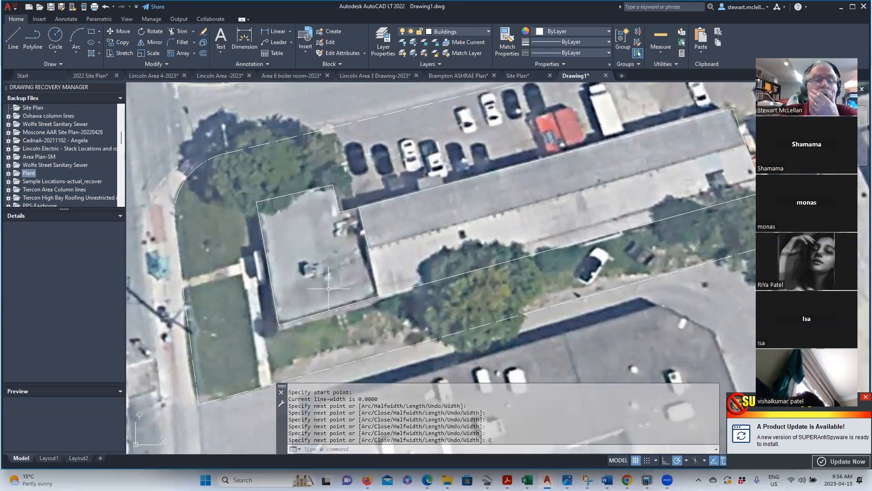
# - Select that small-building outline and delete it
pyautogui.click(299, 193)
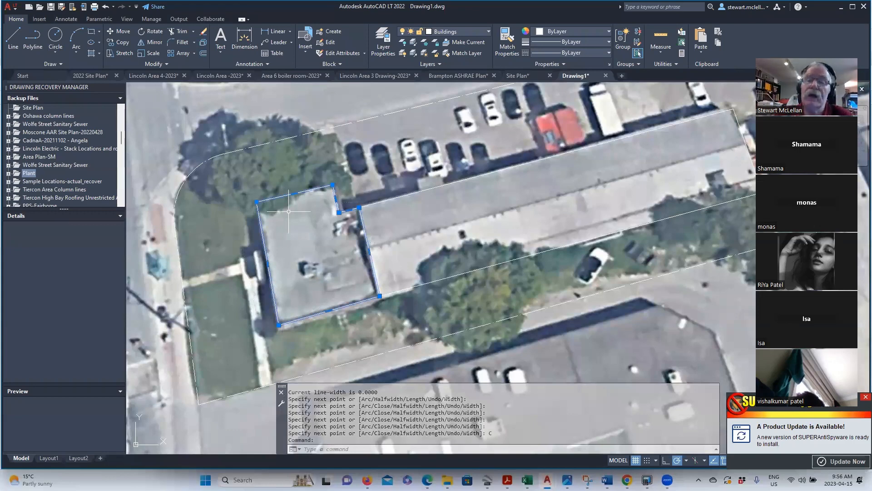
pyautogui.scroll(-3, 337, 234)
pyautogui.scroll(3, 338, 235)
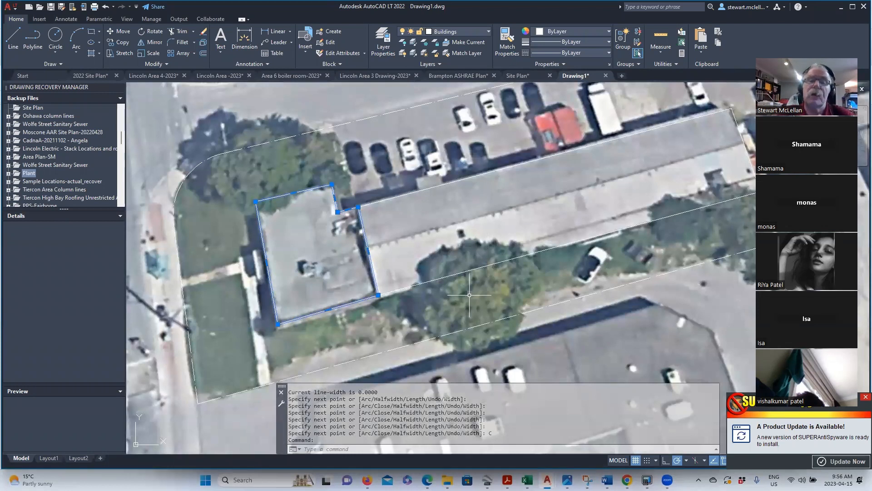
pyautogui.press('Delete')
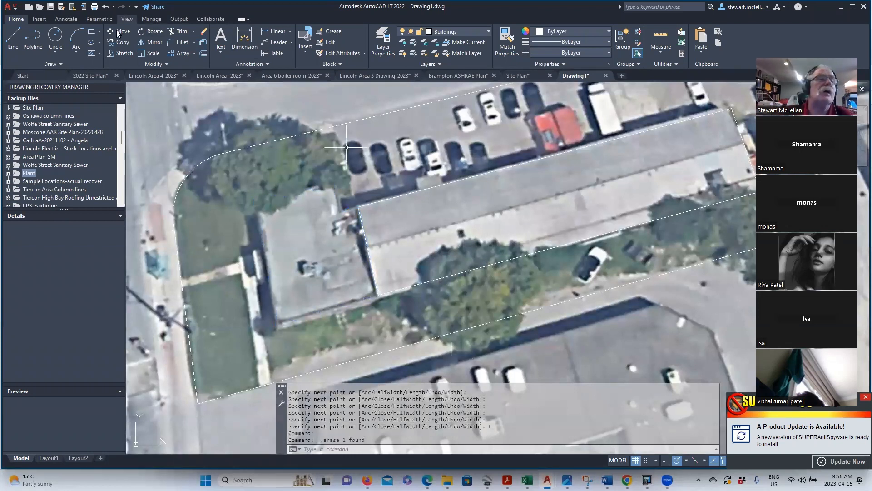
# - Undo the deletion to restore the small building outline, then turn off the Google layer
pyautogui.click(105, 7)
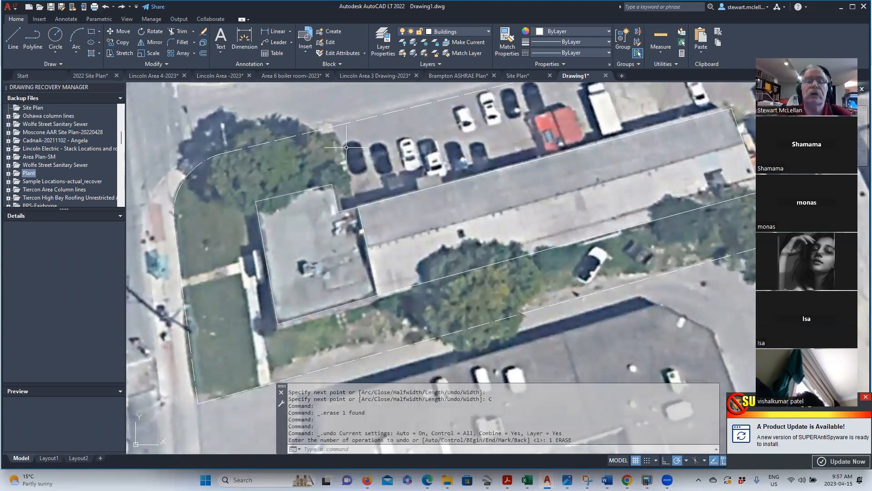
pyautogui.scroll(-2, 279, 155)
pyautogui.scroll(-2, 278, 155)
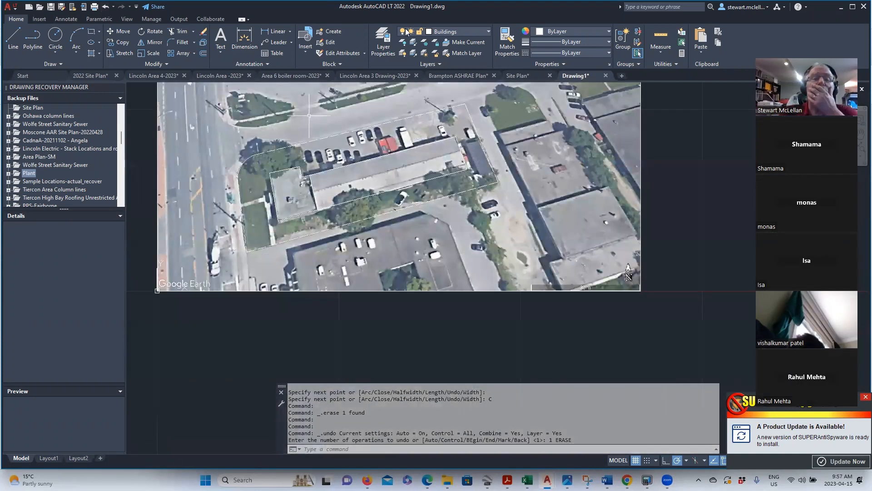
pyautogui.click(487, 35)
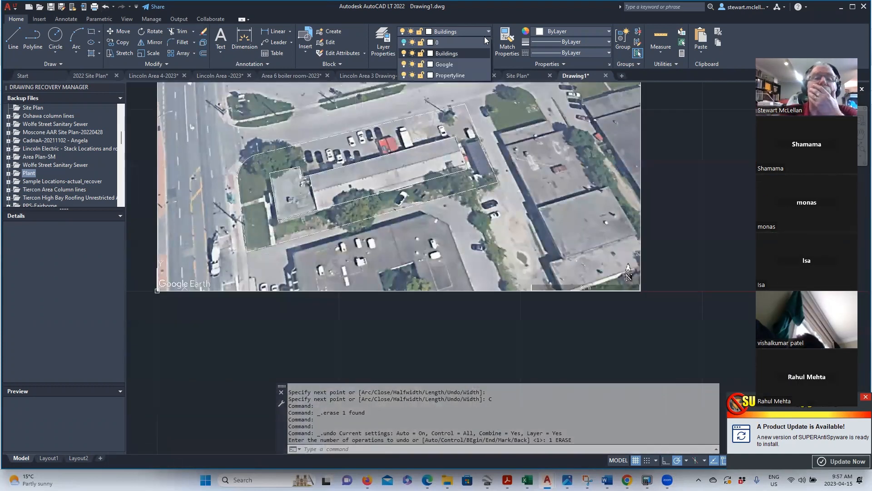
pyautogui.click(404, 64)
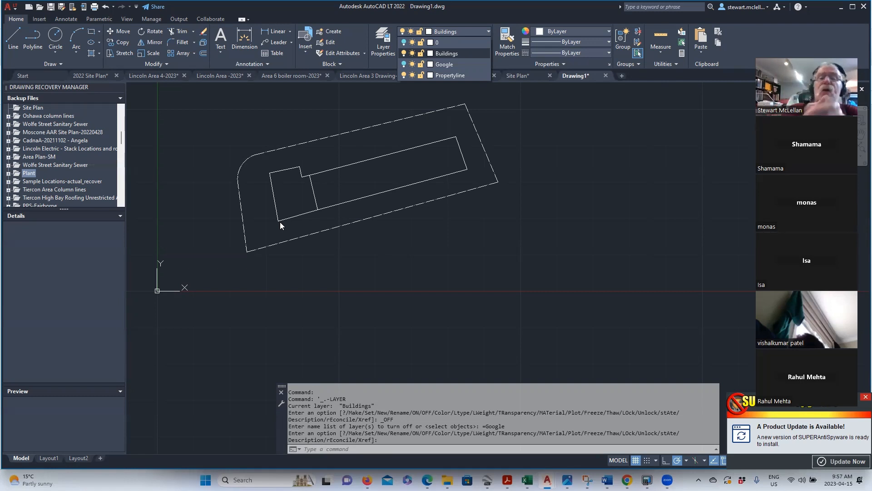
# - Select the property line and grip-move its top vertex slightly to the right
pyautogui.scroll(4, 478, 106)
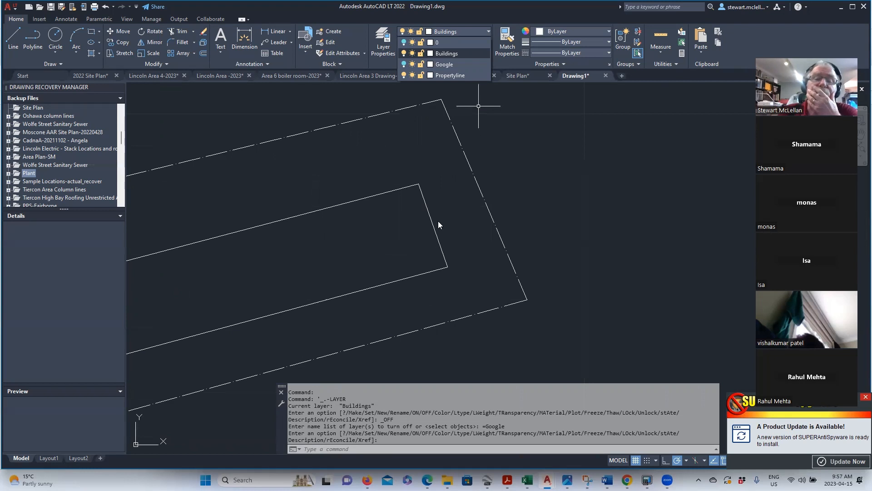
pyautogui.click(410, 106)
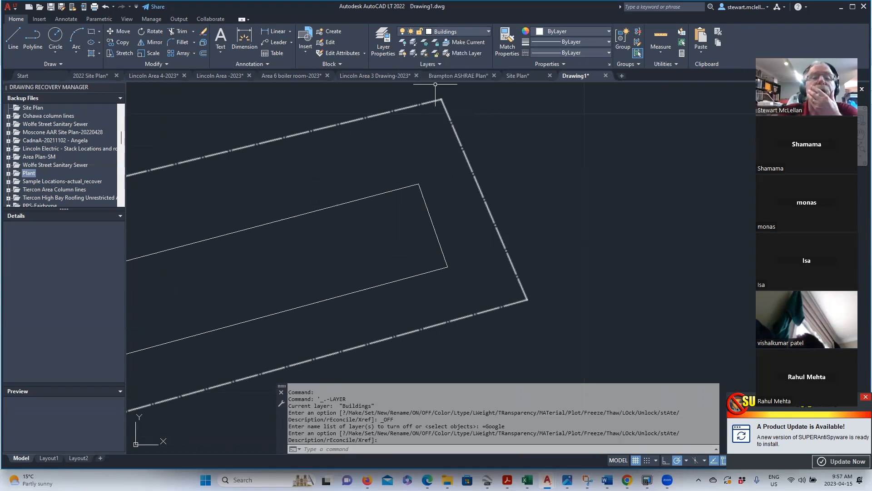
pyautogui.click(409, 109)
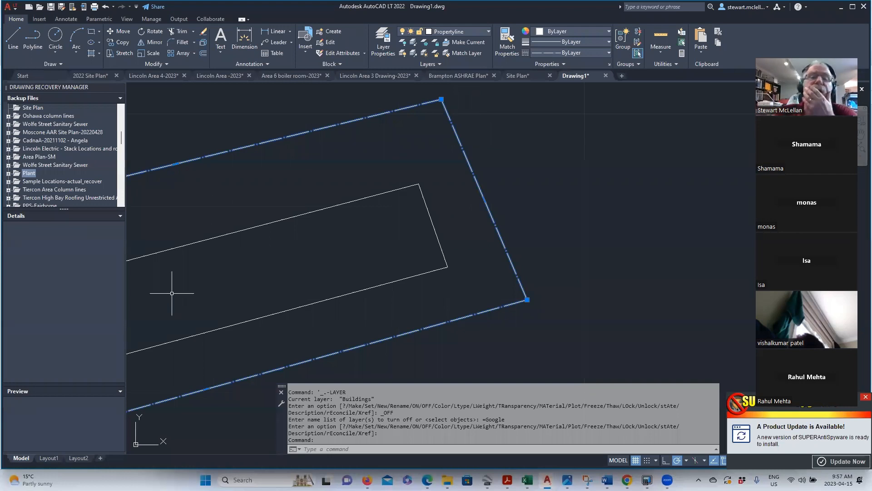
pyautogui.click(441, 99)
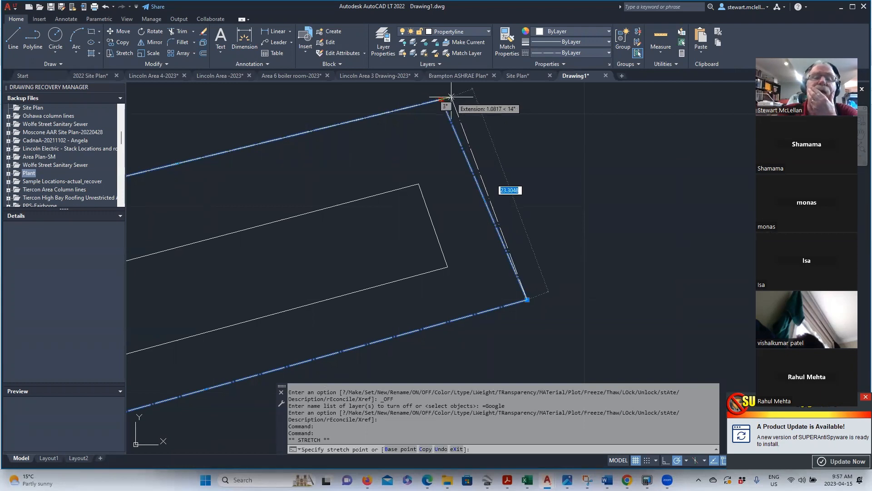
pyautogui.click(451, 97)
pyautogui.scroll(-2, 655, 144)
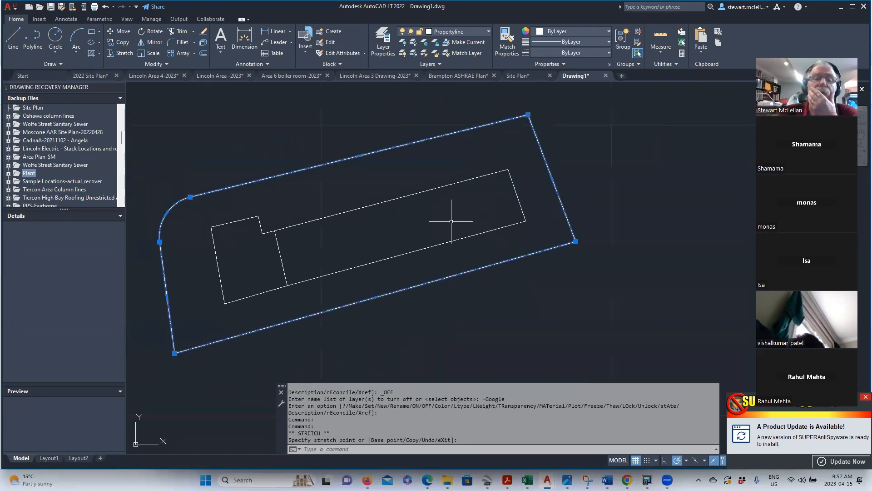
pyautogui.scroll(3, 155, 369)
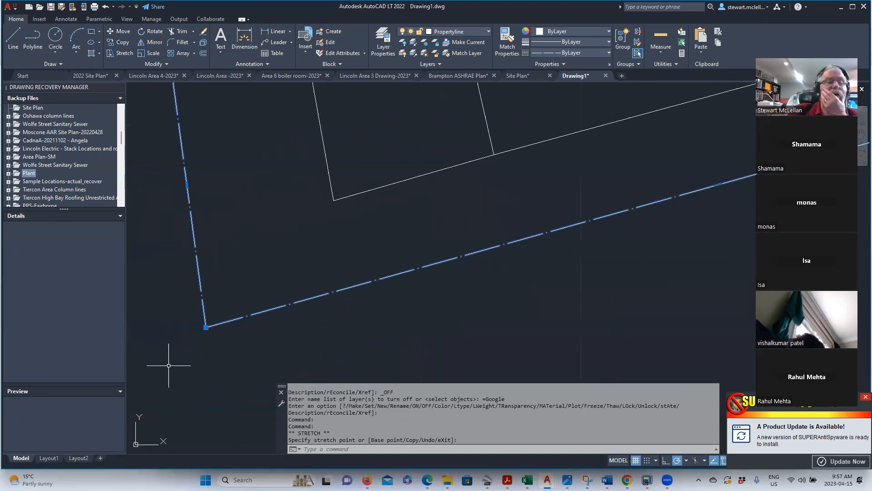
# - With Osnap off (F3), shift the lower-left vertex slightly right, then deselect
pyautogui.click(206, 327)
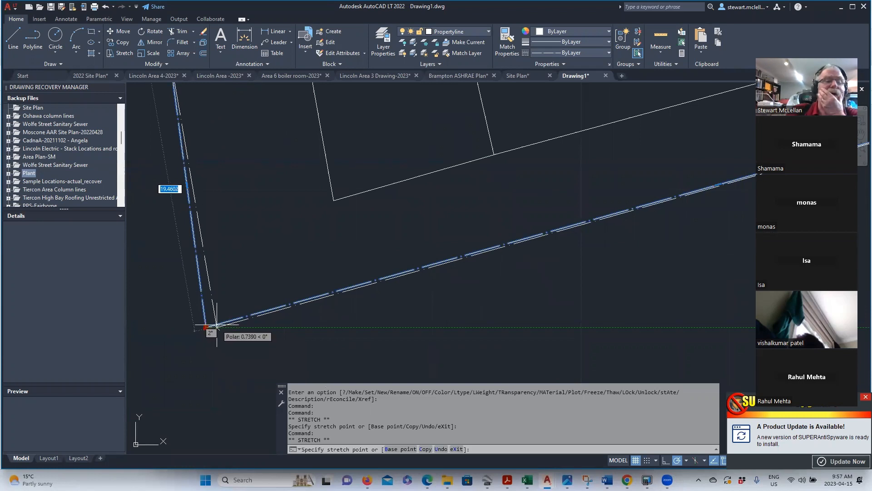
pyautogui.scroll(4, 216, 325)
pyautogui.press('F3')
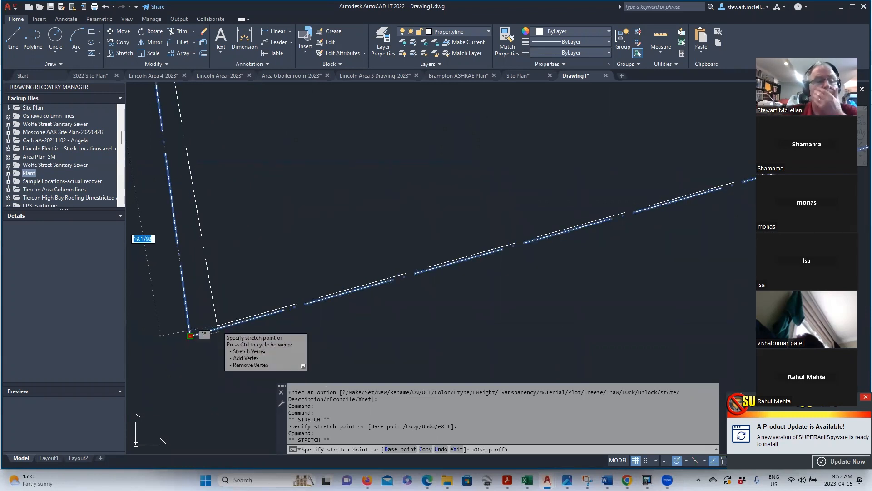
pyautogui.click(219, 327)
pyautogui.scroll(-4, 215, 357)
pyautogui.scroll(-3, 215, 357)
pyautogui.press('Escape')
pyautogui.scroll(-2, 244, 299)
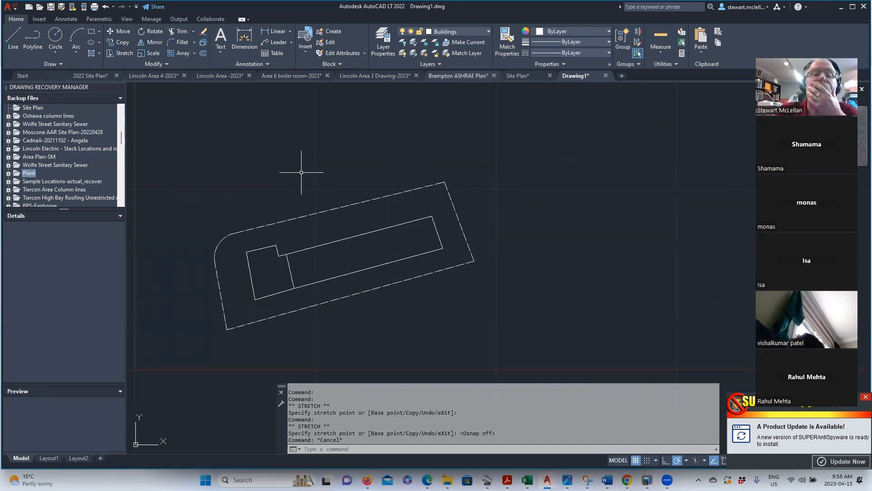
# - Switch the Google layer's lightbulb back on in the Layer dropdown
pyautogui.click(459, 32)
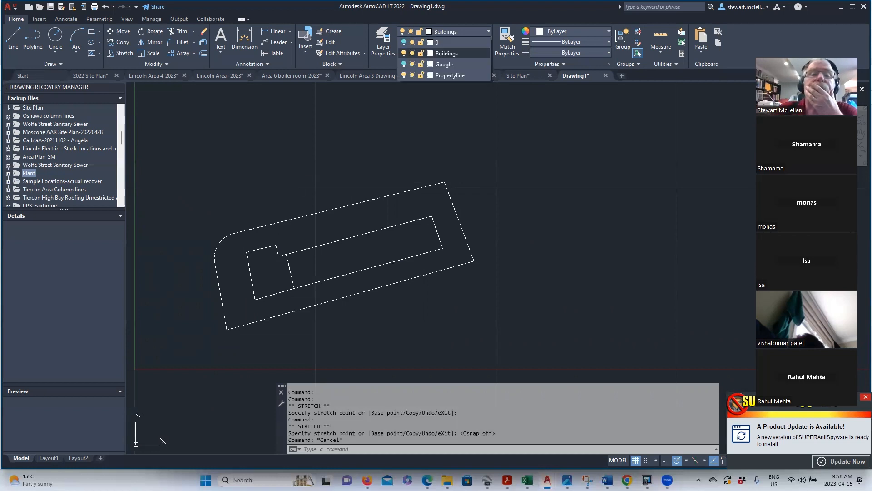
pyautogui.click(404, 64)
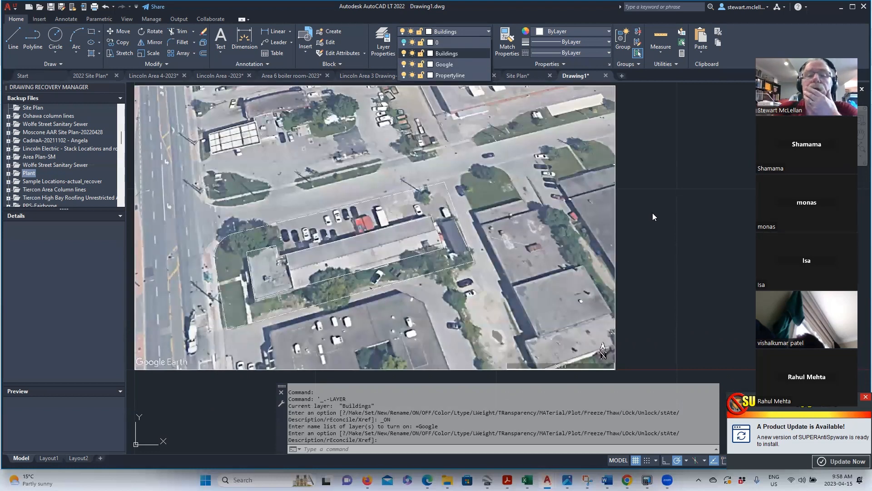
pyautogui.press('Escape')
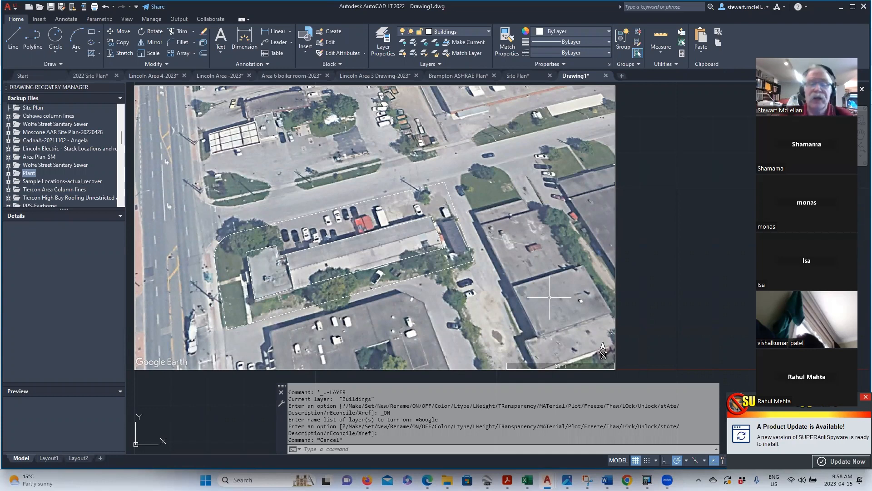
# - Drop a new Untitled Placemark in Google Earth Pro onto the building corner beside the parking lot
pyautogui.click(487, 480)
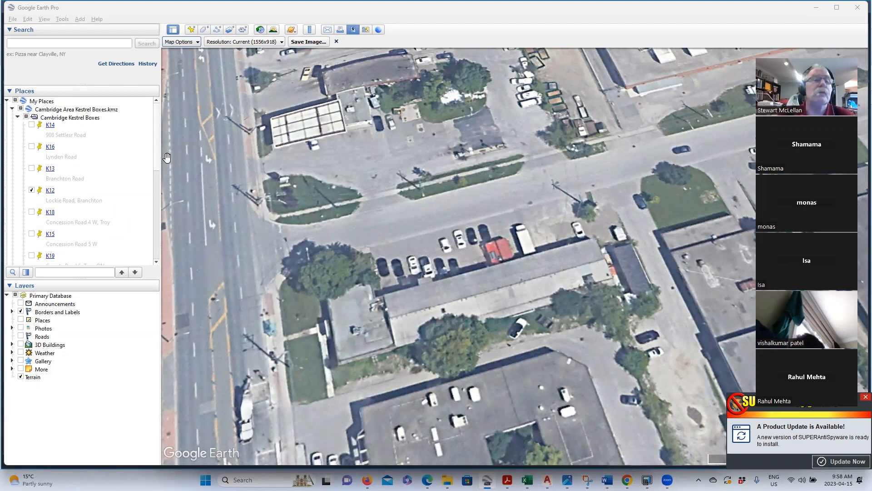
pyautogui.click(191, 29)
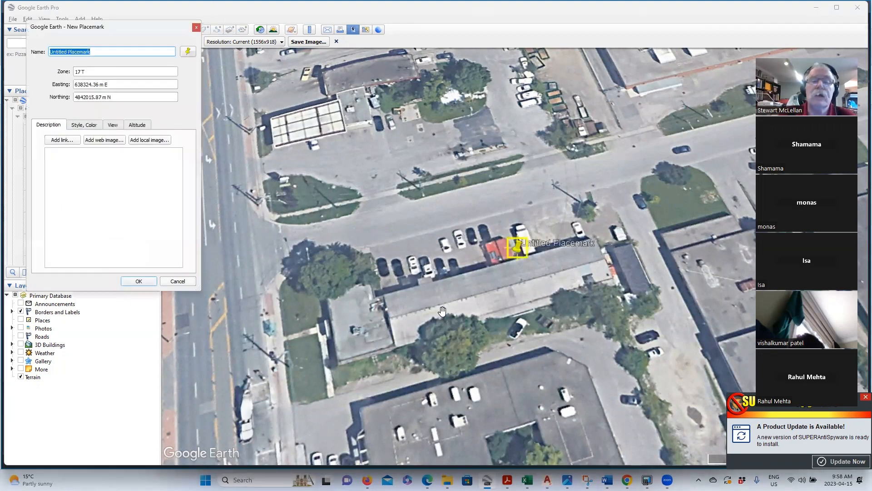
pyautogui.moveTo(518, 248); pyautogui.dragTo(602, 243)
pyautogui.scroll(3, 598, 240)
pyautogui.scroll(4, 611, 251)
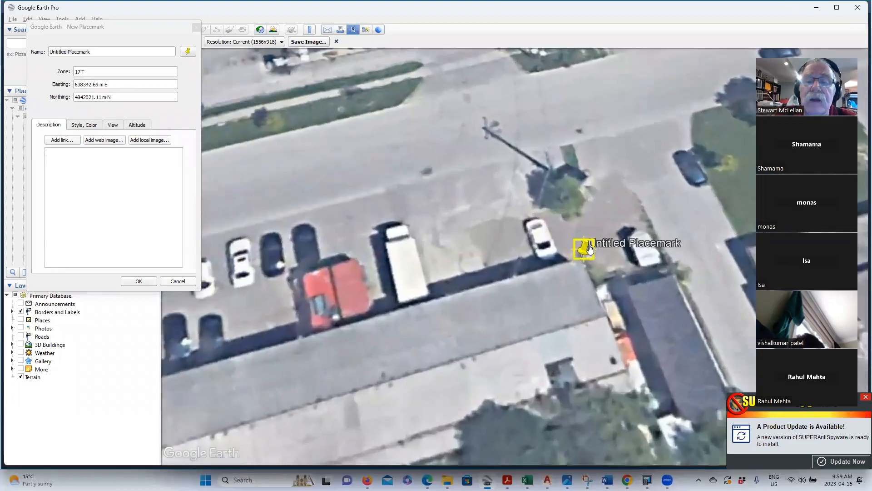
pyautogui.moveTo(590, 249)
pyautogui.mouseDown()
pyautogui.moveTo(598, 231)
pyautogui.moveTo(583, 264)
pyautogui.mouseUp()
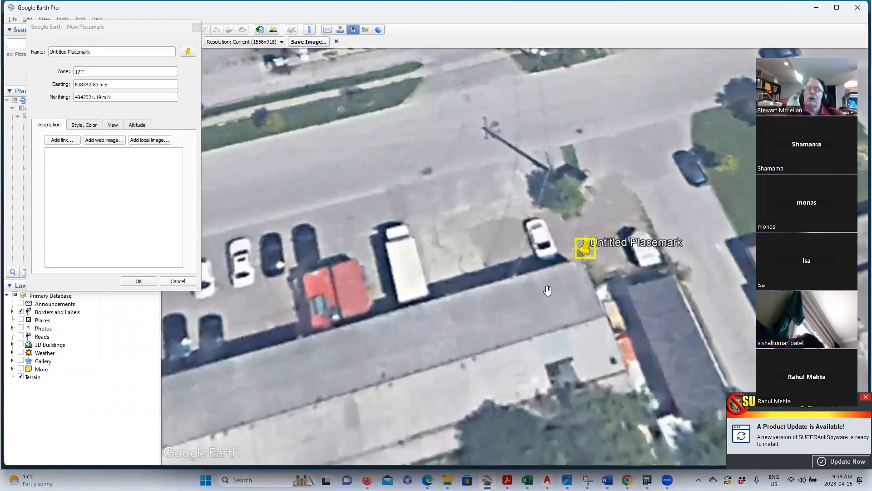
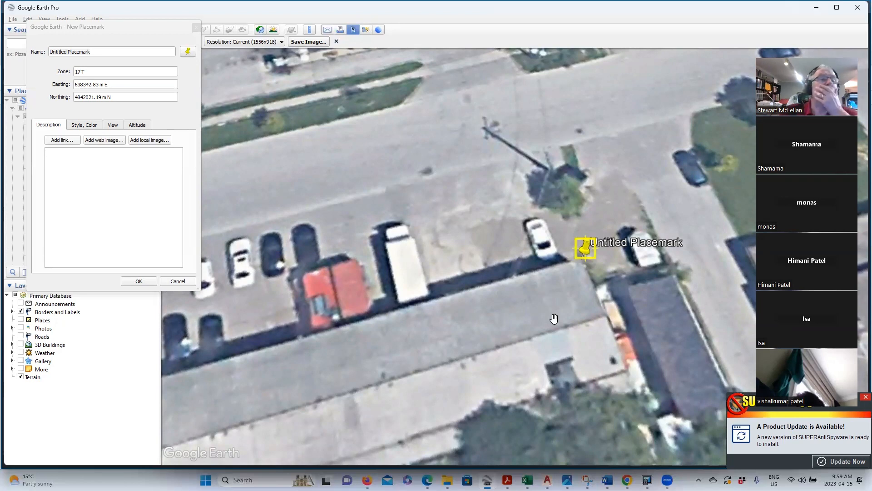
# - Leave the Google Earth placemark open and bring AutoCAD's Drawing1 window to the front
pyautogui.moveTo(548, 480)
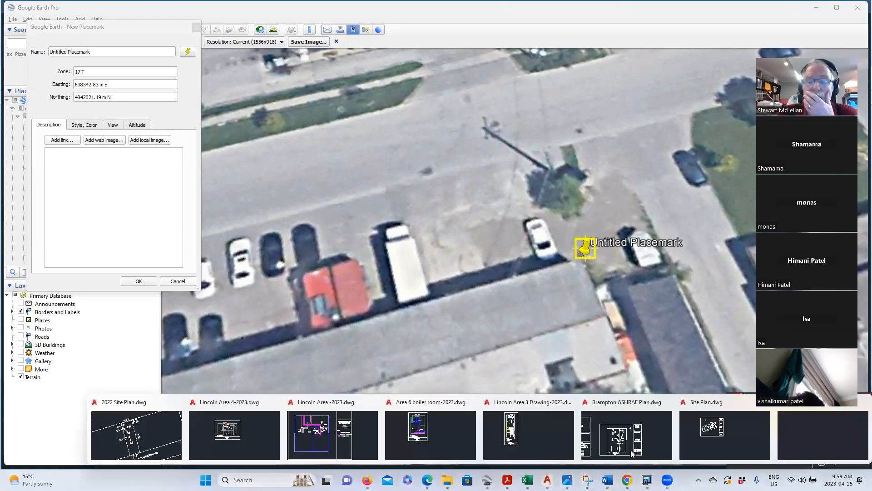
pyautogui.click(832, 435)
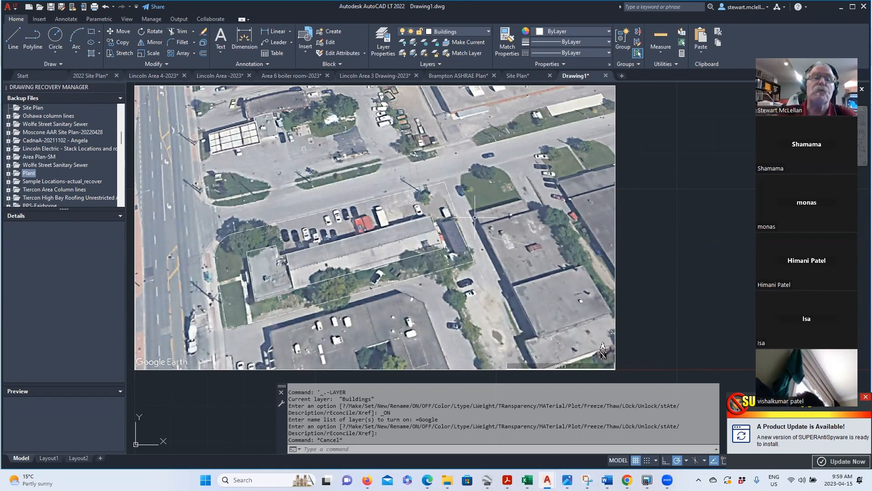
# - Turn on layer 0's light bulb so it displays with the aerial image and building outlines
pyautogui.click(445, 31)
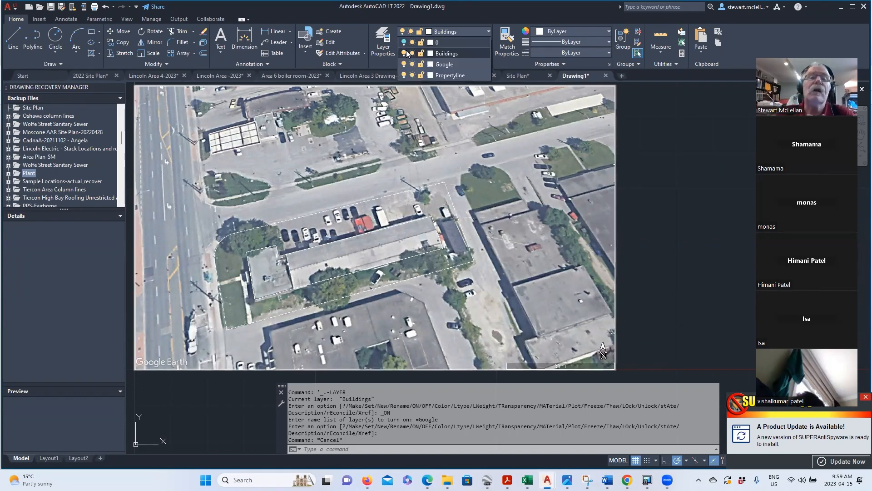
pyautogui.click(404, 42)
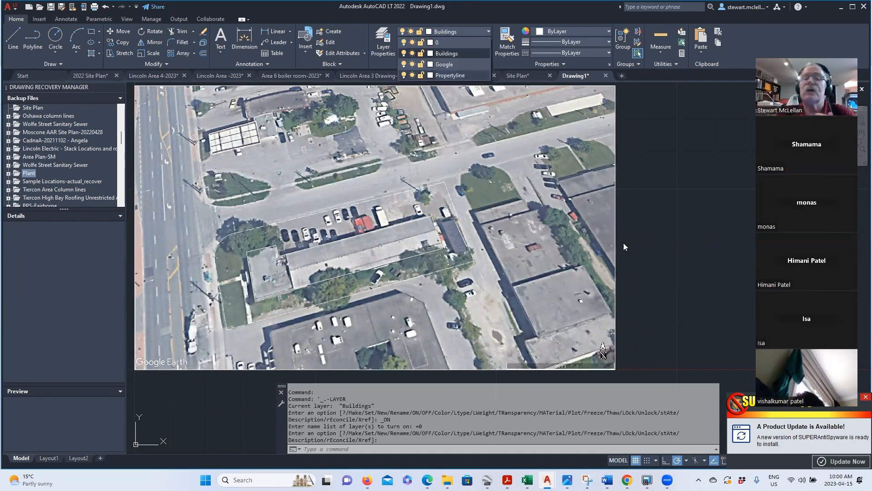
pyautogui.click(667, 230)
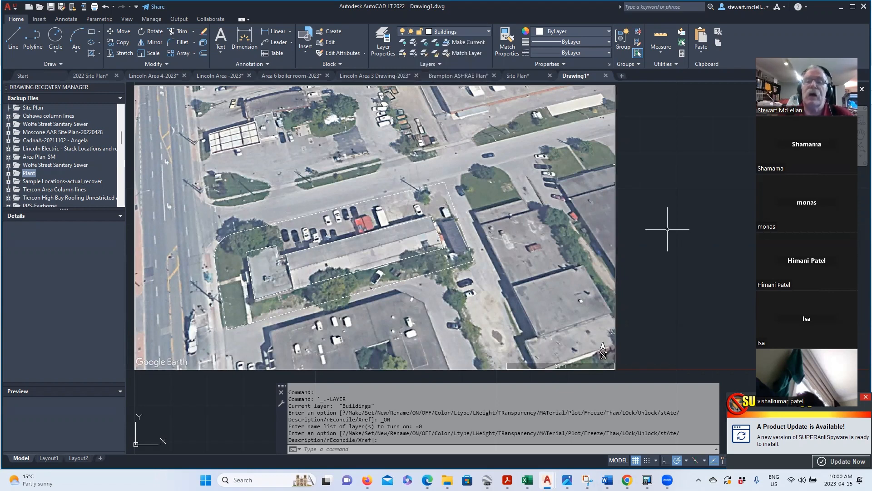
pyautogui.scroll(-2, 668, 152)
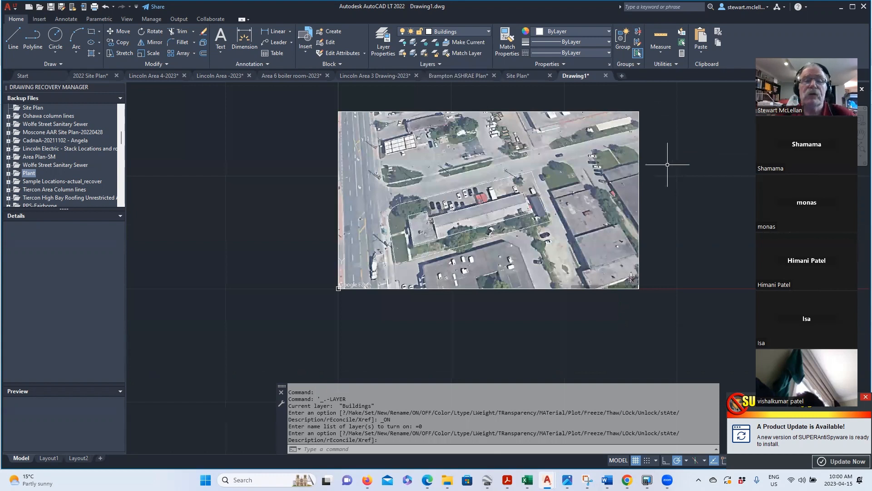
# - Start MOVE on the aerial image and four building outlines, based at the outline's upper-right corner
pyautogui.write('move')
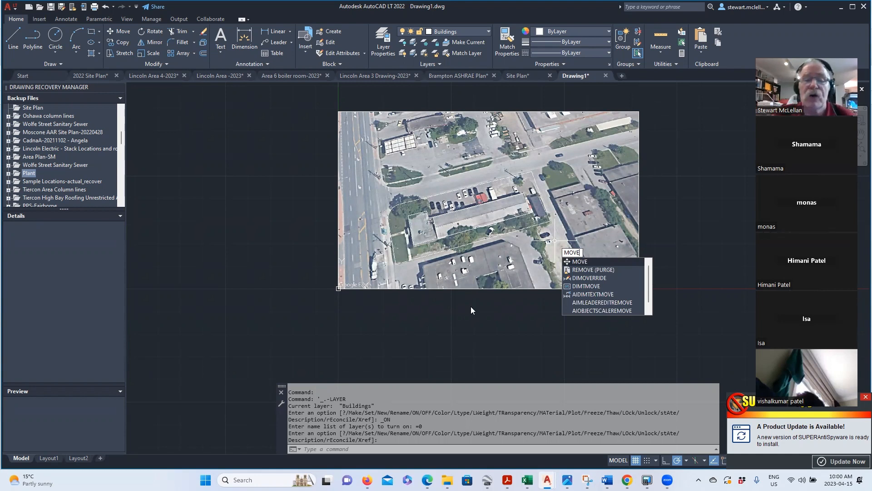
pyautogui.press('Return')
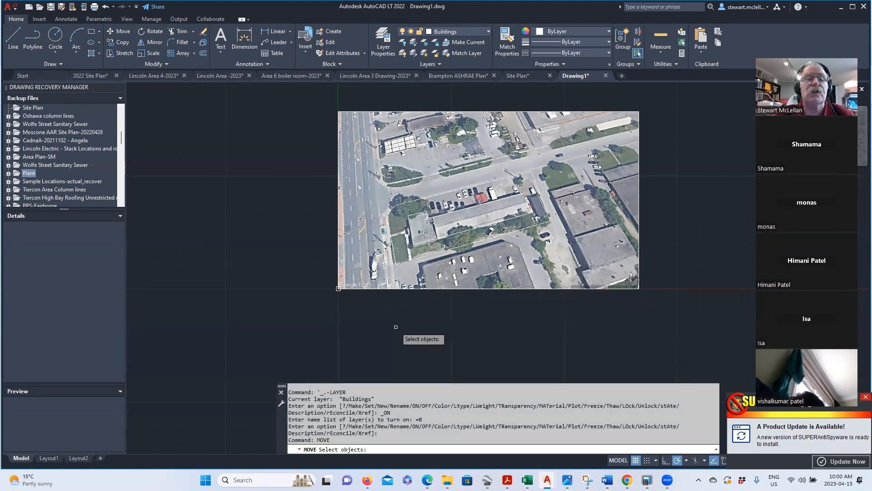
pyautogui.click(295, 89)
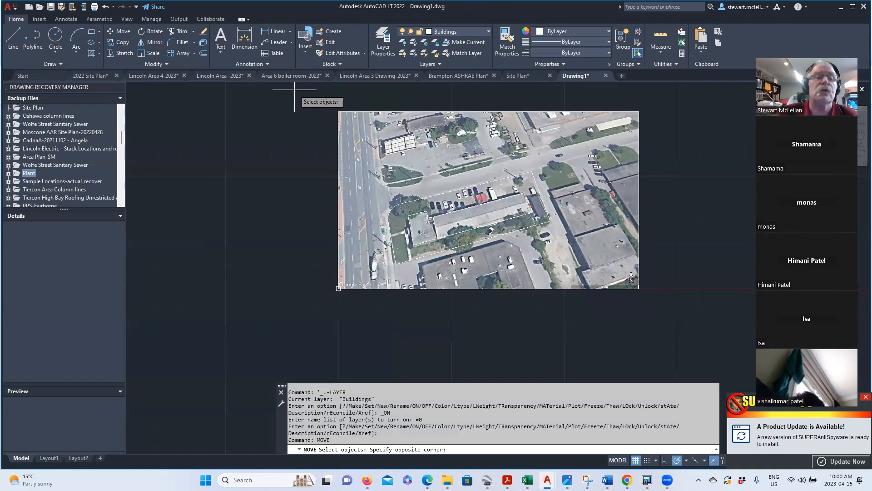
pyautogui.click(675, 333)
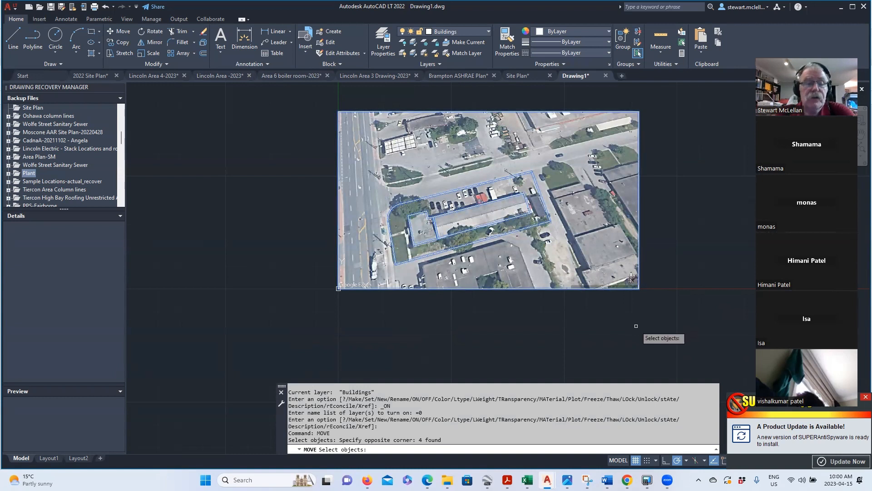
pyautogui.press('Return')
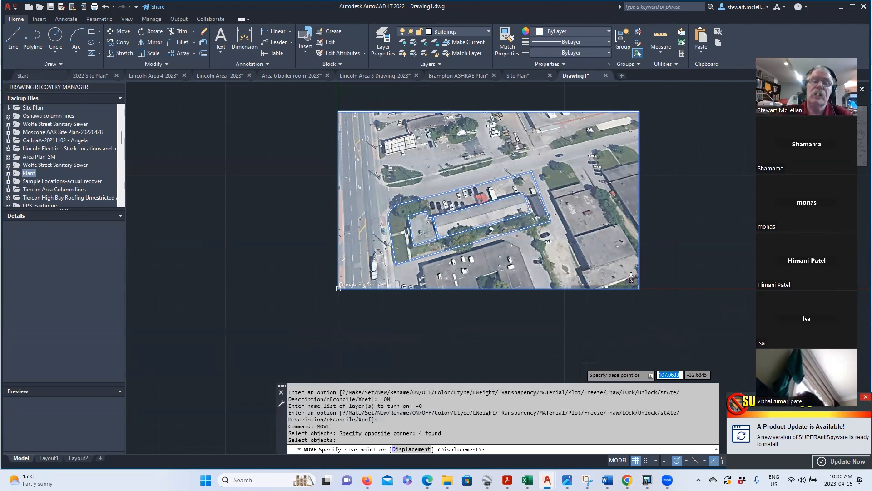
pyautogui.press('F3')
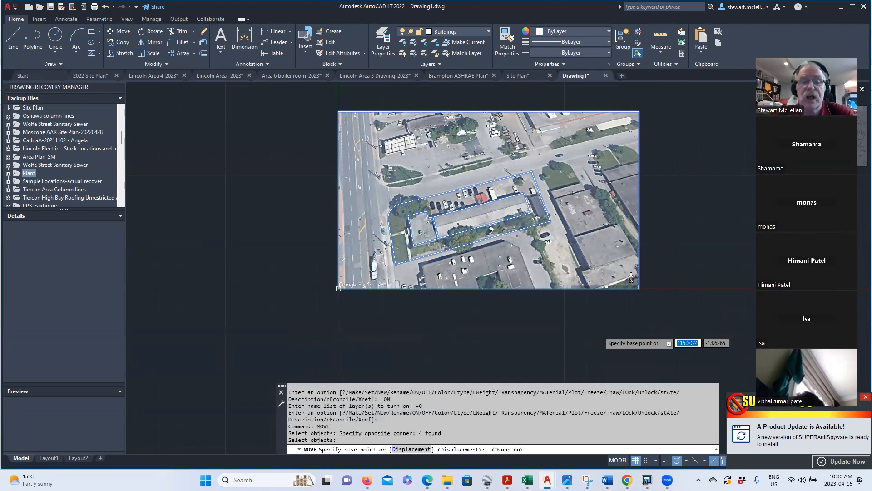
pyautogui.scroll(6, 533, 191)
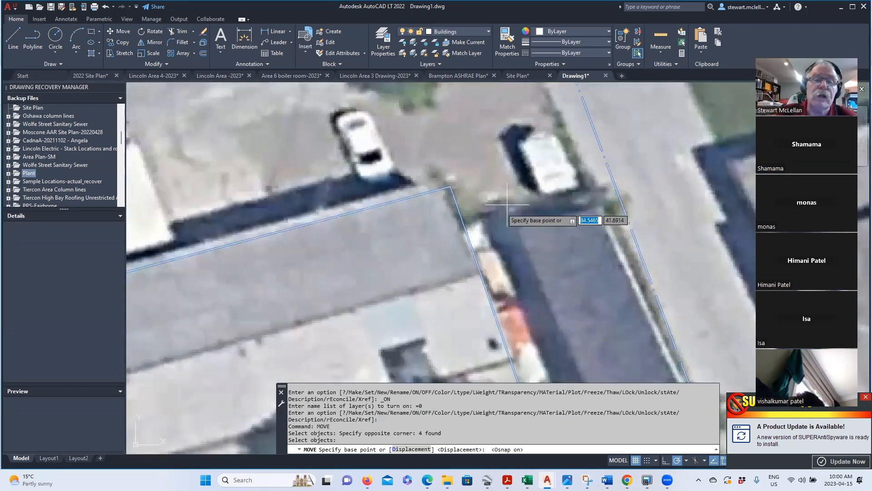
pyautogui.click(451, 186)
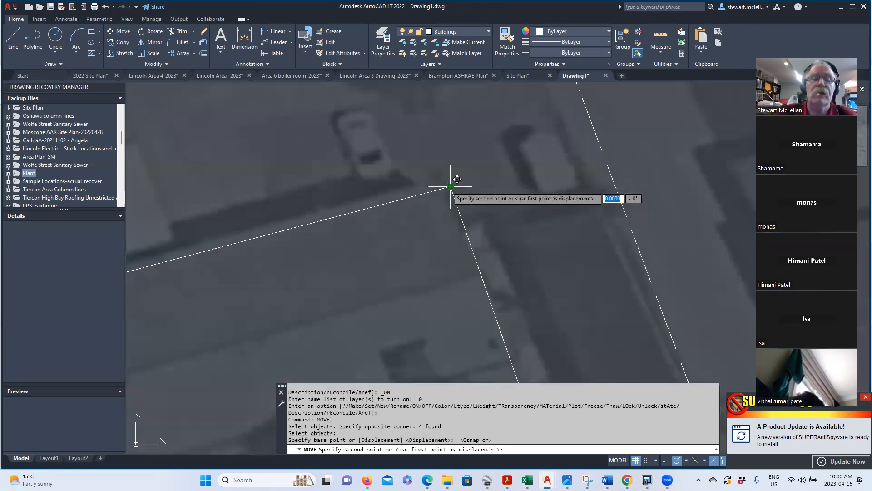
pyautogui.scroll(-3, 451, 187)
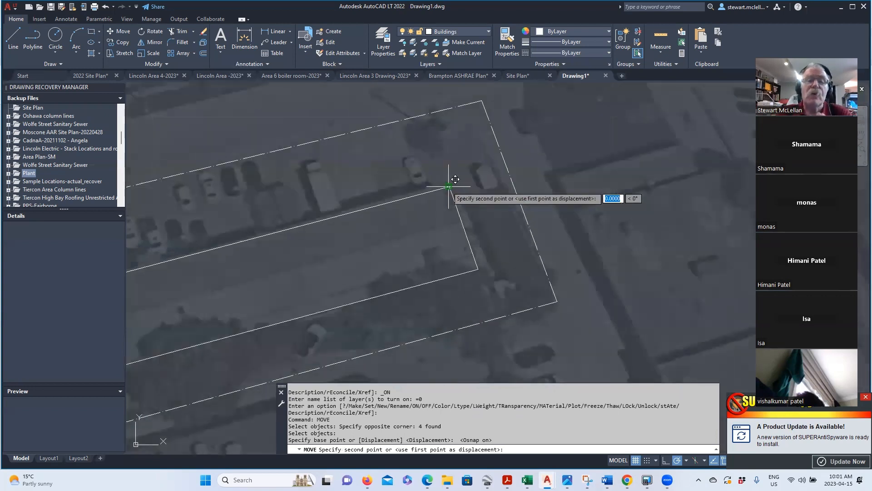
pyautogui.scroll(-2, 449, 186)
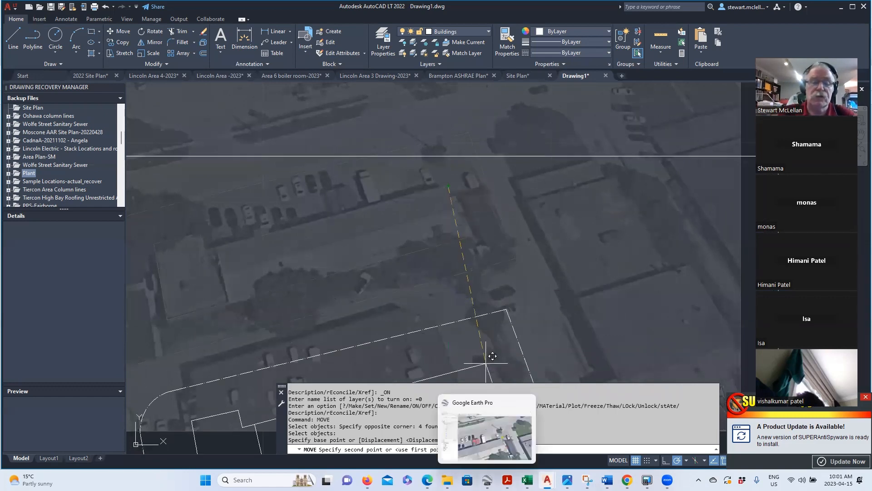
# - Copy the placemark's Easting 638342.83 in Google Earth Pro and return to Drawing1
pyautogui.click(487, 480)
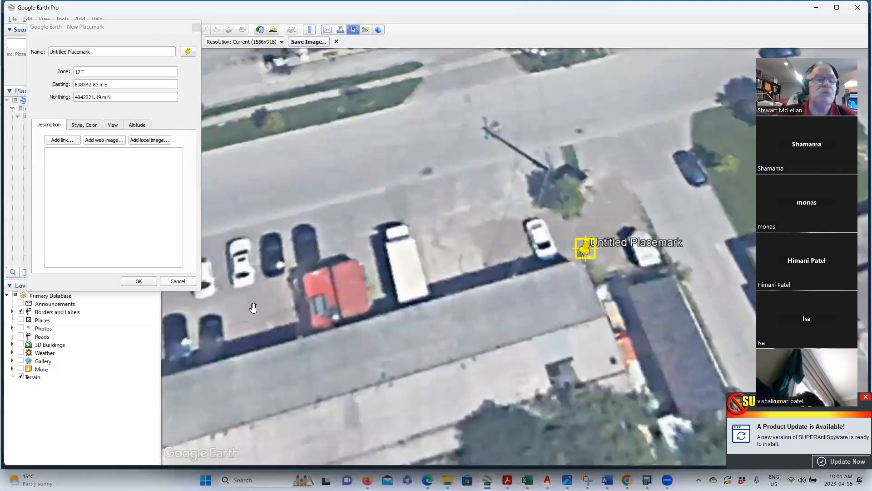
pyautogui.click(89, 83)
pyautogui.doubleClick(89, 83)
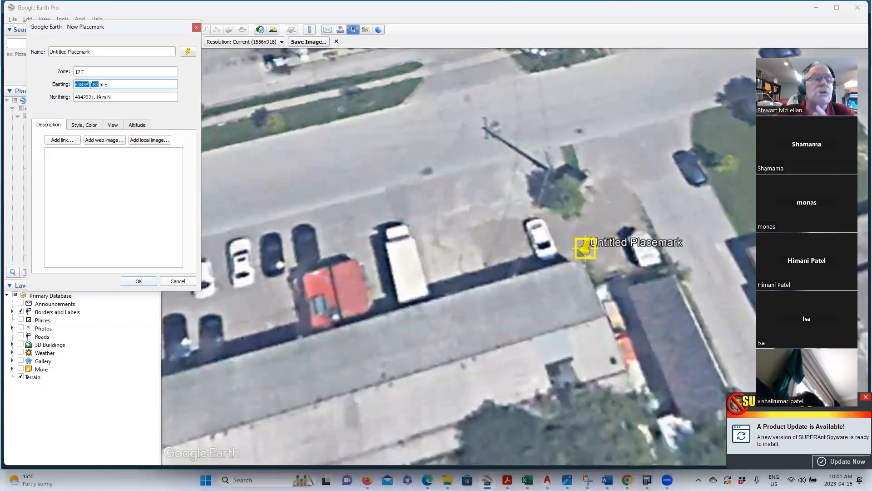
pyautogui.rightClick(89, 84)
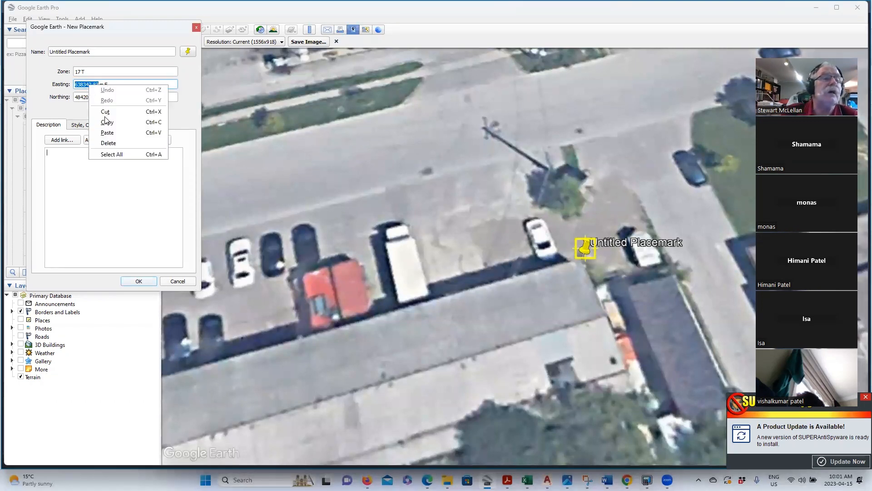
pyautogui.click(107, 122)
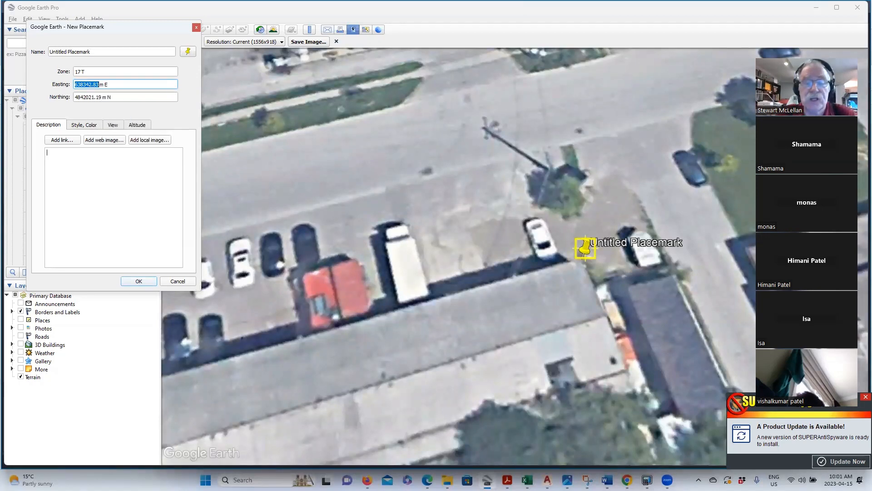
pyautogui.click(548, 480)
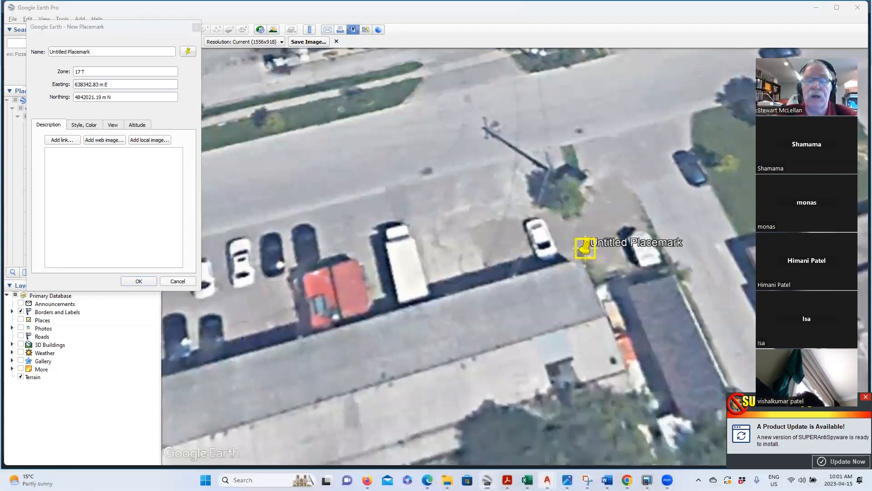
pyautogui.click(814, 441)
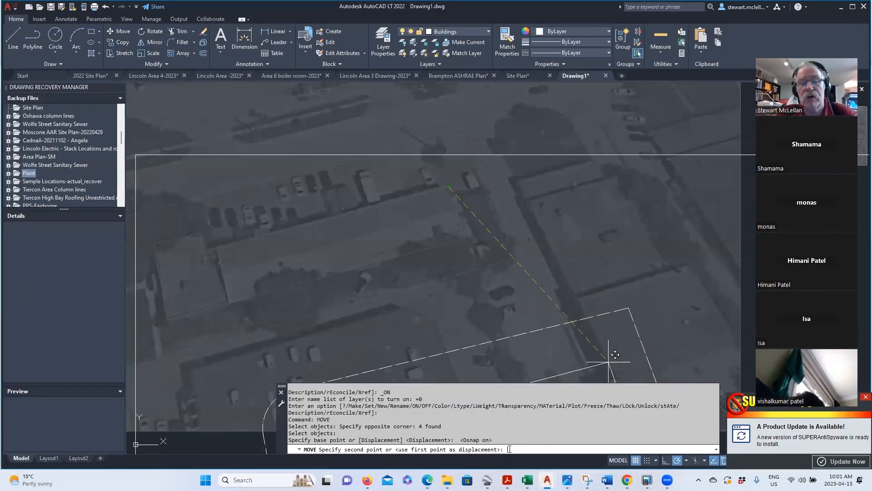
# - Paste 638342.83 followed by a comma at the Move second-point prompt
pyautogui.rightClick(509, 449)
pyautogui.click(534, 409)
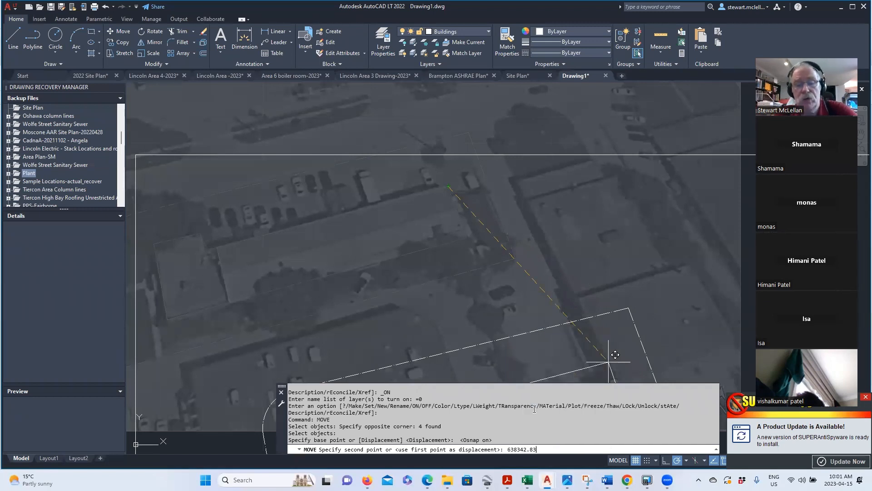
pyautogui.write(',')
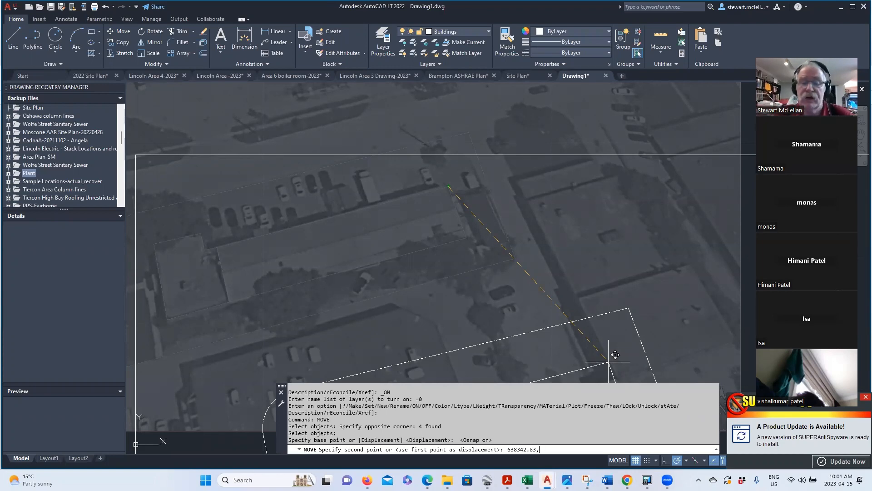
pyautogui.moveTo(550, 478)
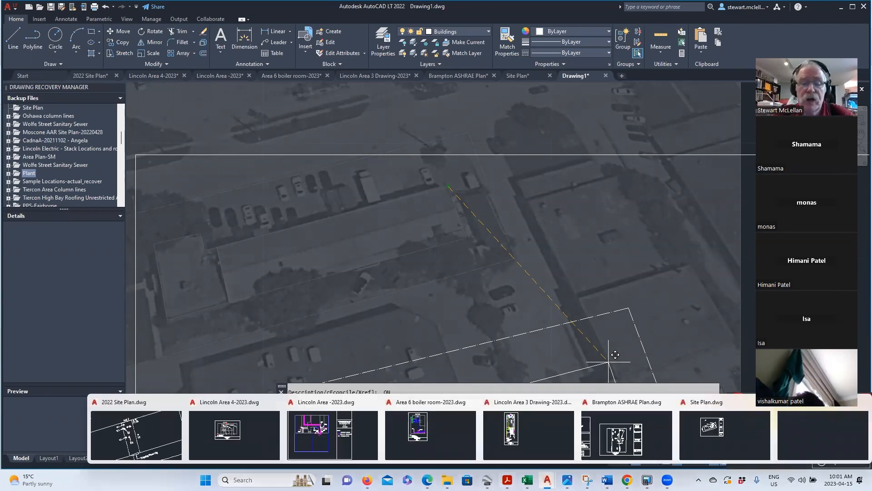
# - Copy the placemark's Northing 4842021.19 in Google Earth Pro and switch back to Drawing1
pyautogui.click(487, 480)
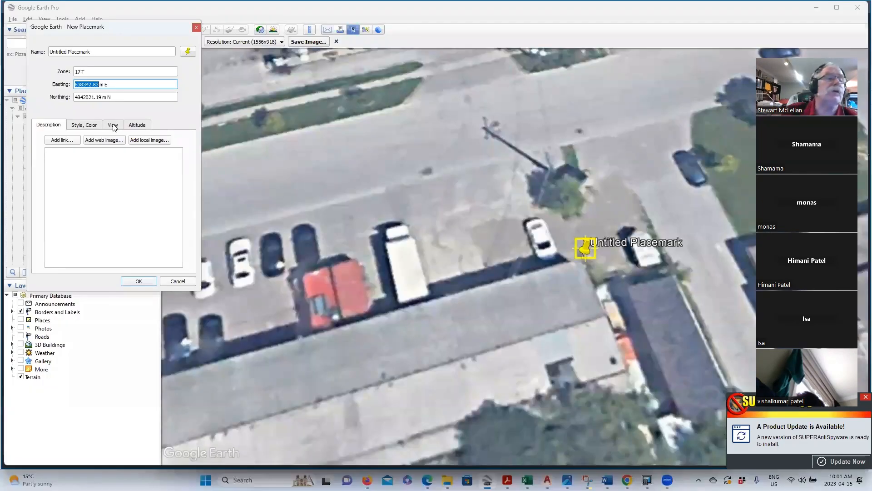
pyautogui.moveTo(74, 98); pyautogui.dragTo(99, 97)
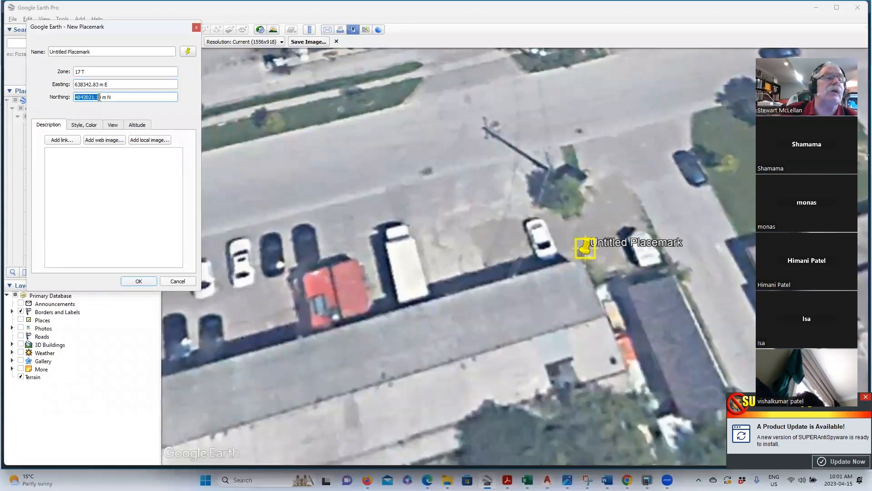
pyautogui.rightClick(90, 98)
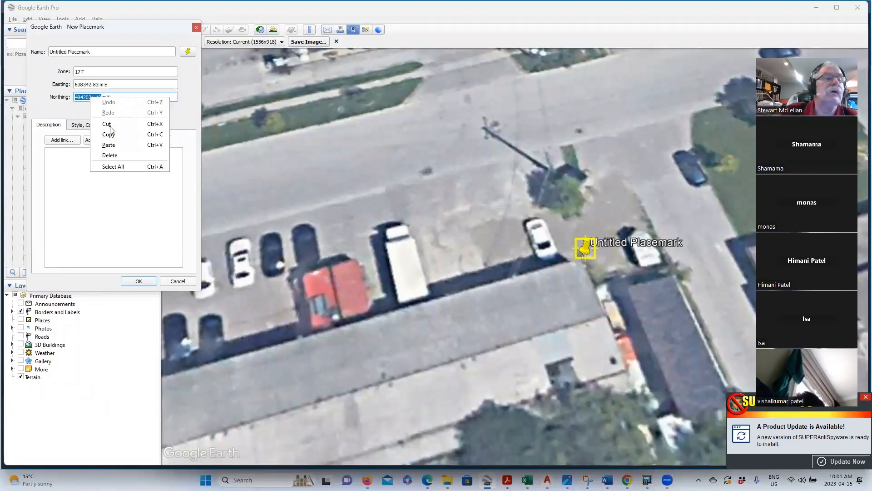
pyautogui.click(110, 135)
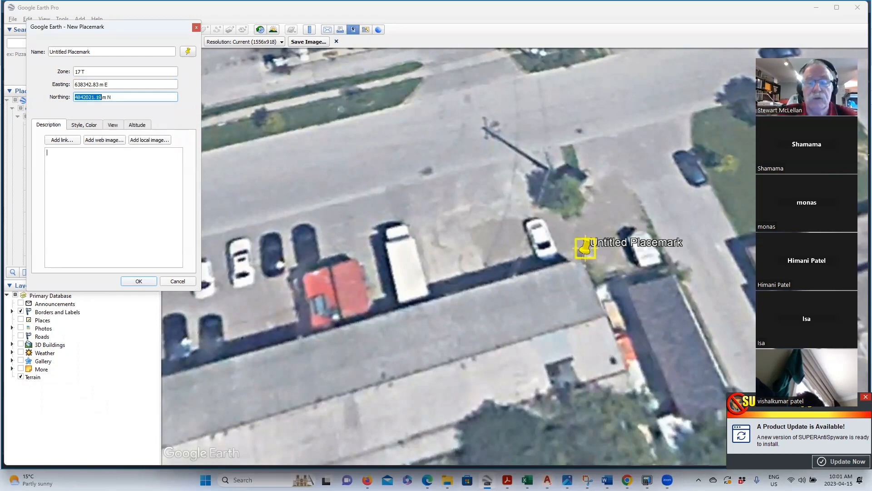
pyautogui.click(547, 480)
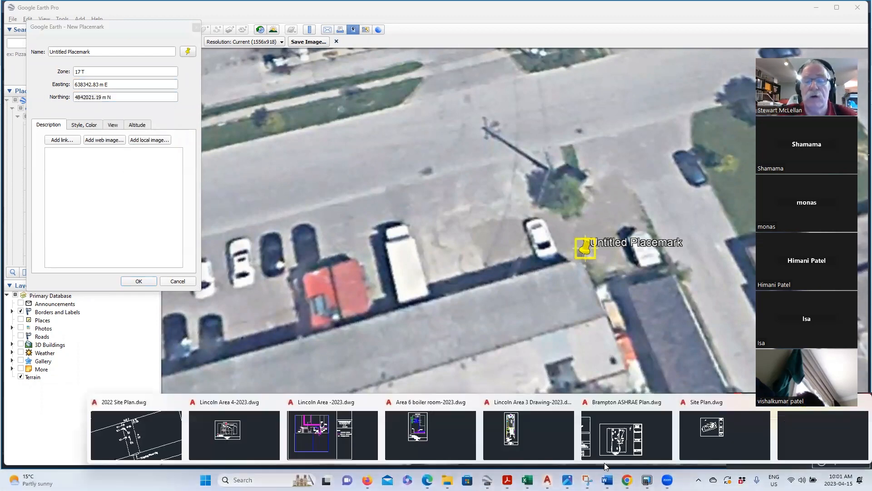
pyautogui.click(793, 445)
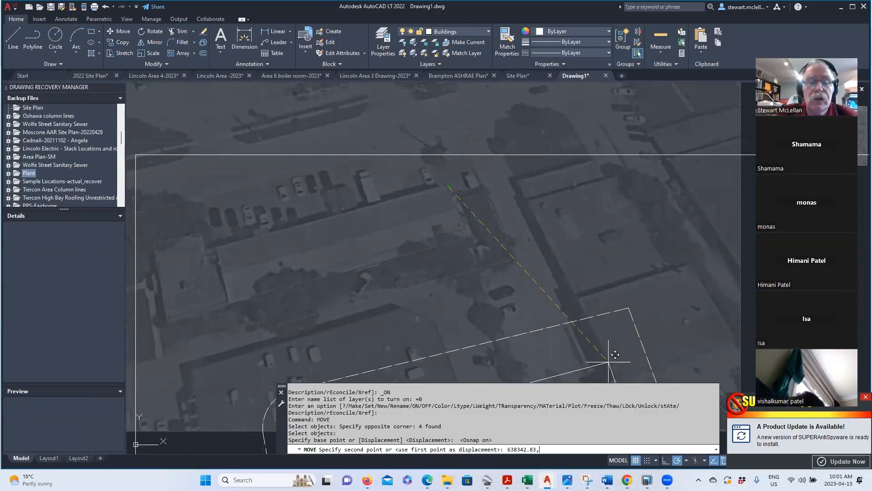
# - Paste the northing and finish moving the objects to 638342.83, 4842021.19
pyautogui.rightClick(540, 449)
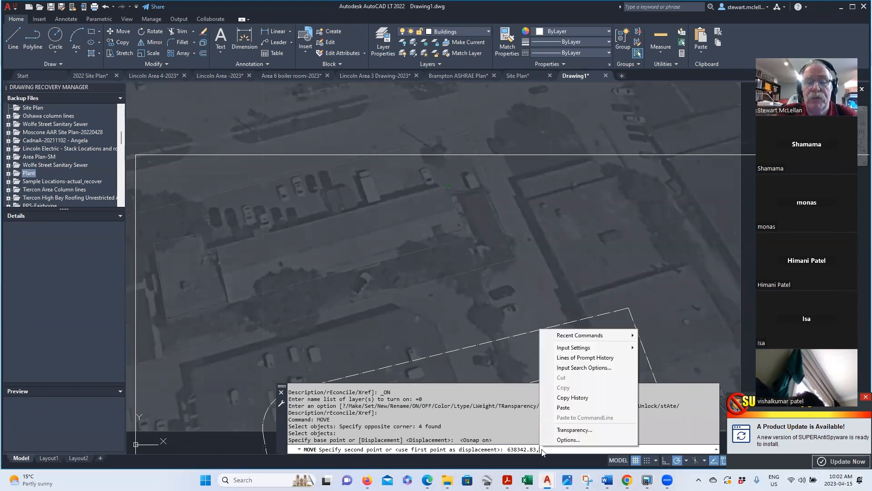
pyautogui.click(564, 409)
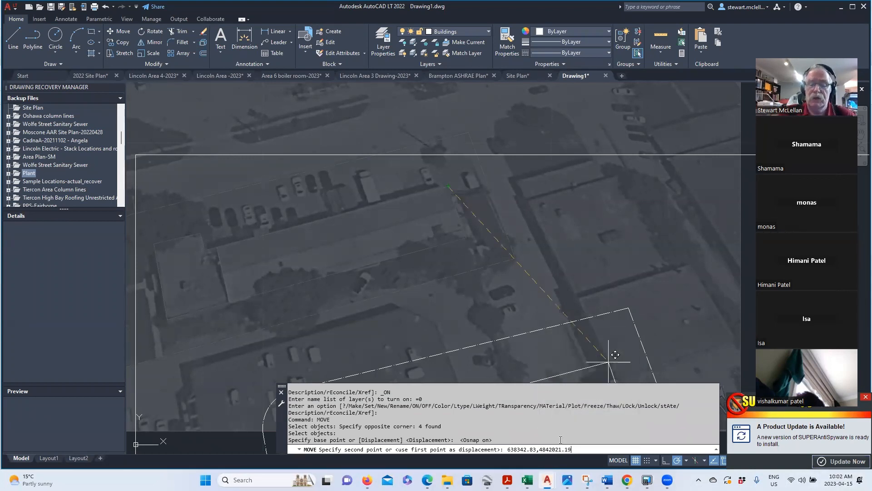
pyautogui.press('Return')
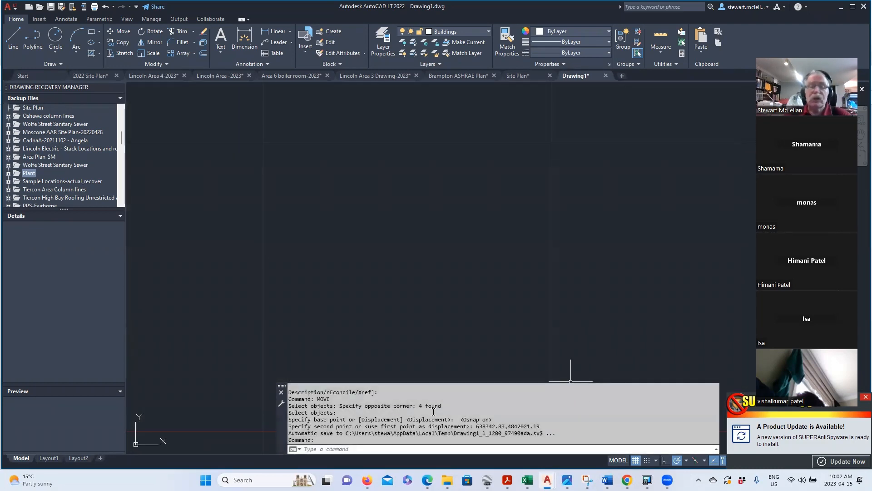
pyautogui.click(281, 392)
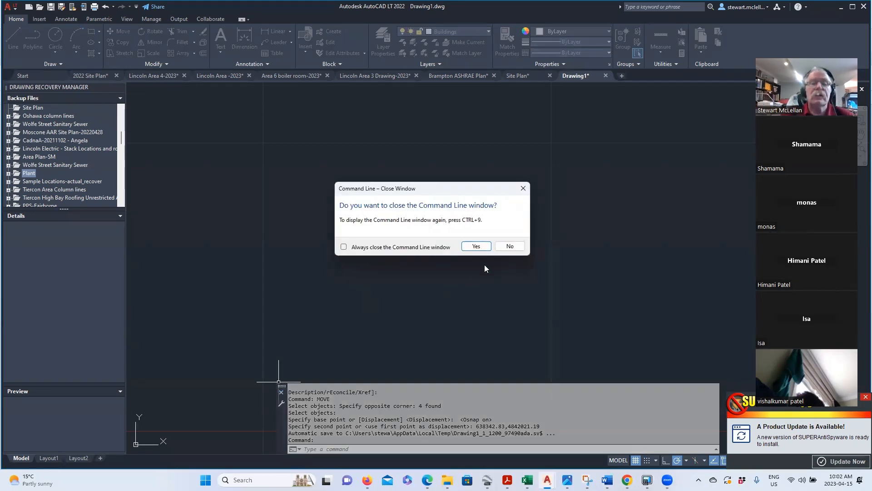
pyautogui.click(510, 246)
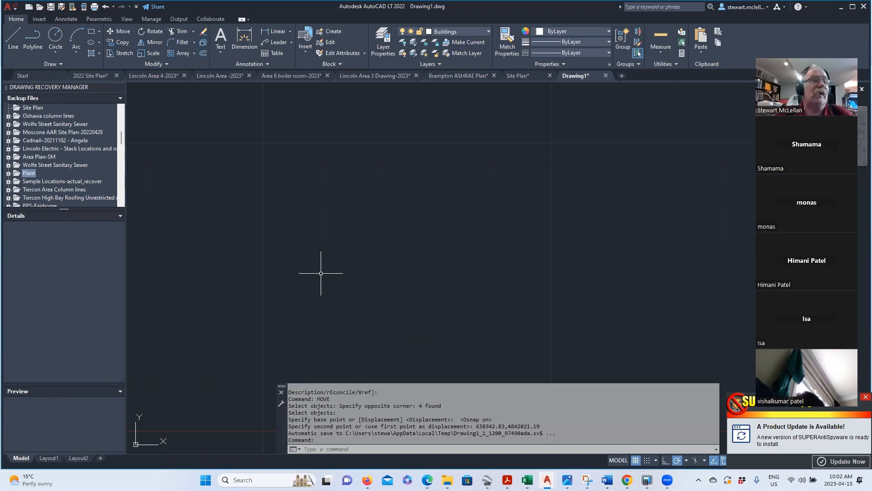
# - Cancel a stray LINE command and run ZOOM All
pyautogui.click(13, 37)
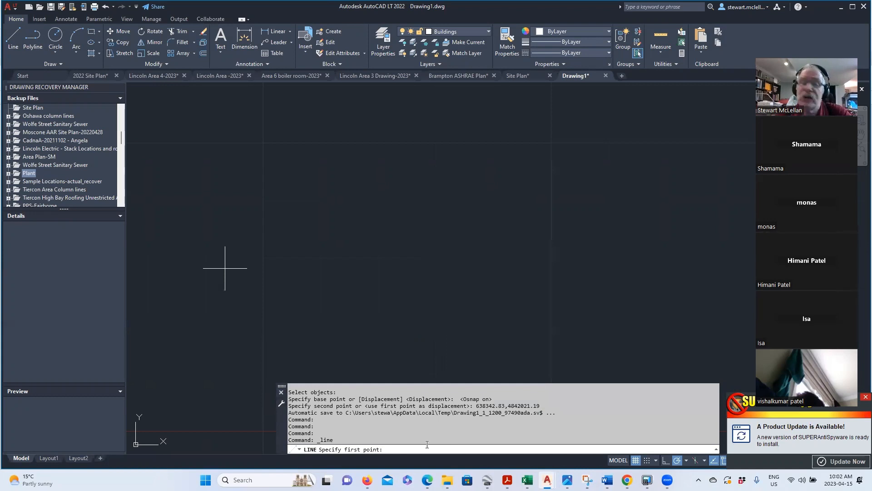
pyautogui.press('Escape')
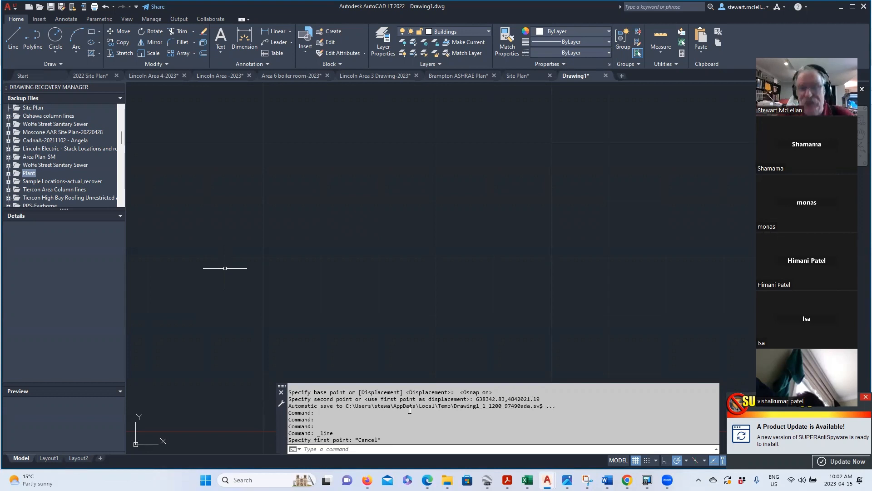
pyautogui.write('zoom')
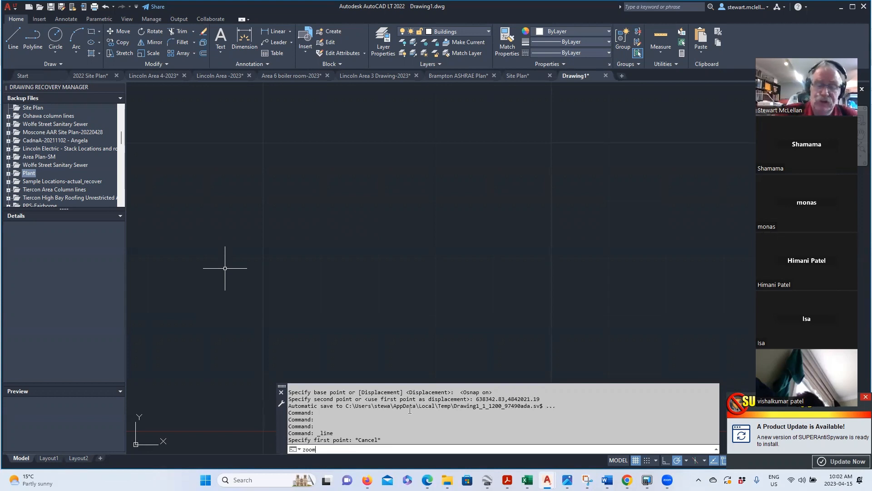
pyautogui.press('Return')
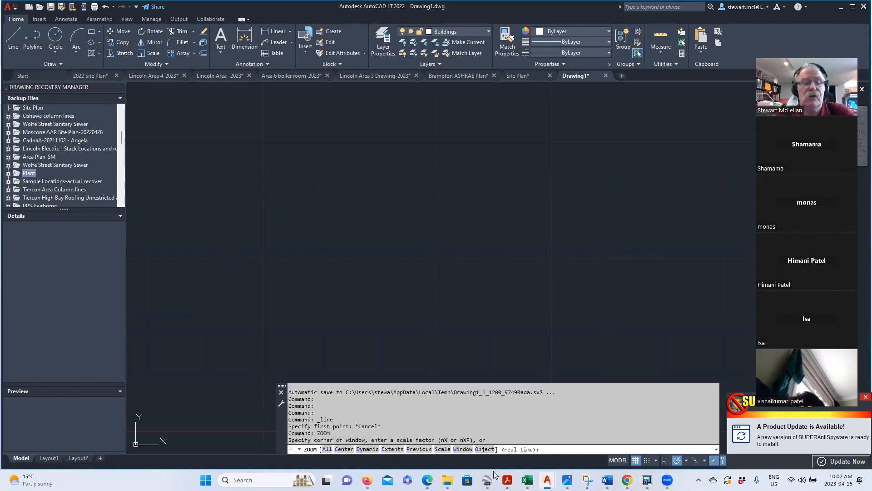
pyautogui.write('A')
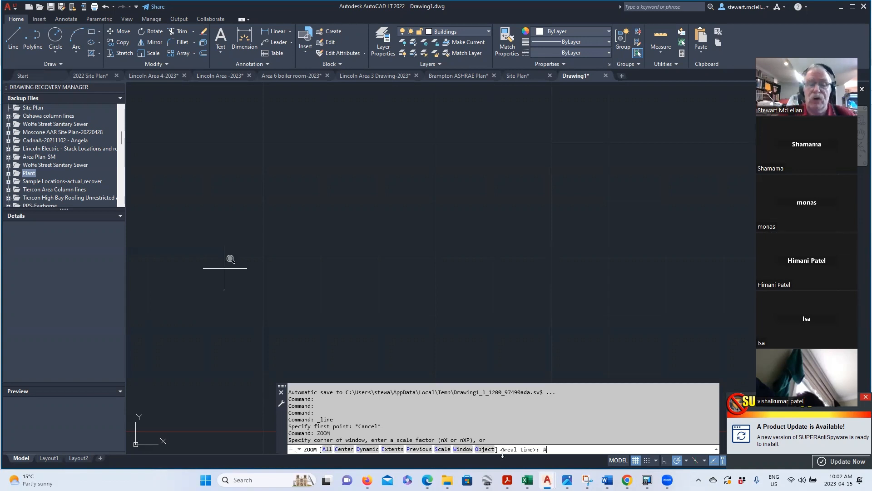
pyautogui.press('Return')
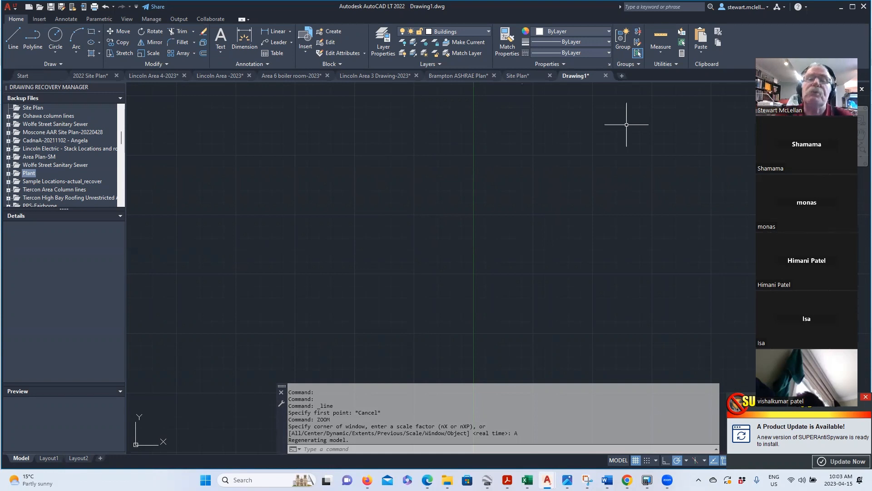
# - Cancel an empty Move and zoom with the wheel until the relocated aerial image reappears
pyautogui.click(674, 200)
pyautogui.click(522, 93)
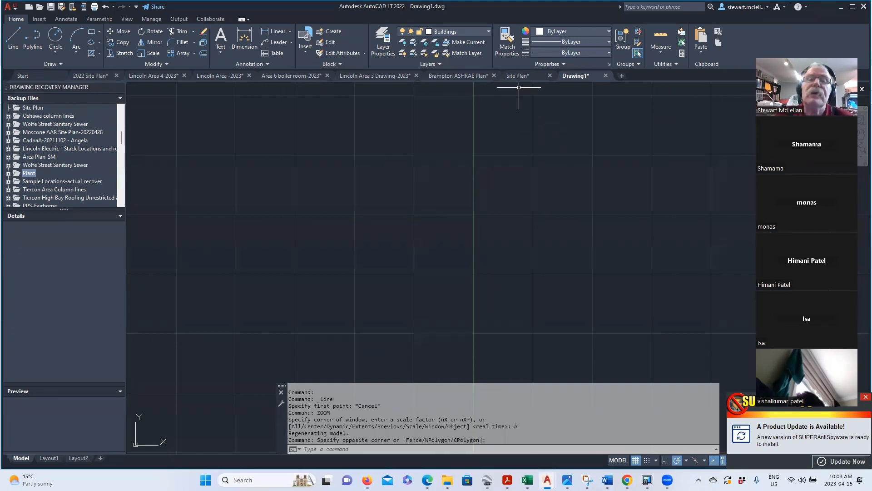
pyautogui.scroll(6, 529, 99)
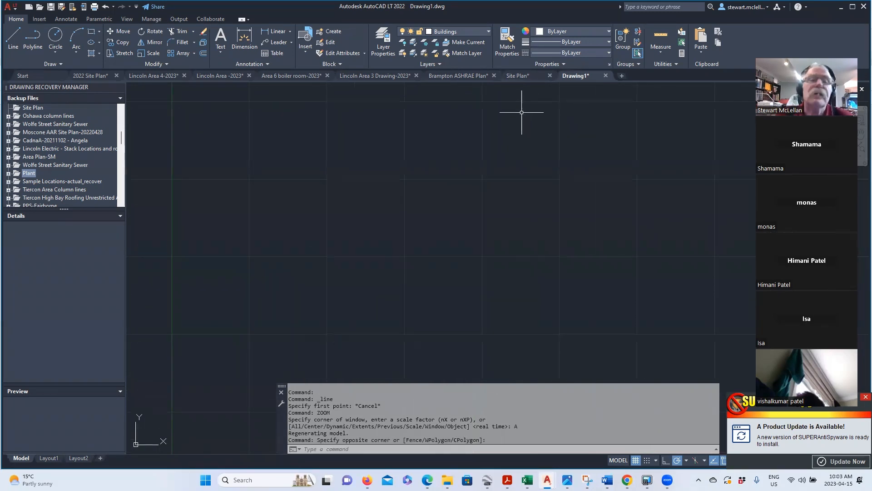
pyautogui.click(123, 32)
pyautogui.moveTo(265, 170); pyautogui.dragTo(265, 257)
pyautogui.press('Escape')
pyautogui.press('Escape')
pyautogui.scroll(-2, 261, 269)
pyautogui.scroll(2, 298, 248)
pyautogui.scroll(5, 332, 191)
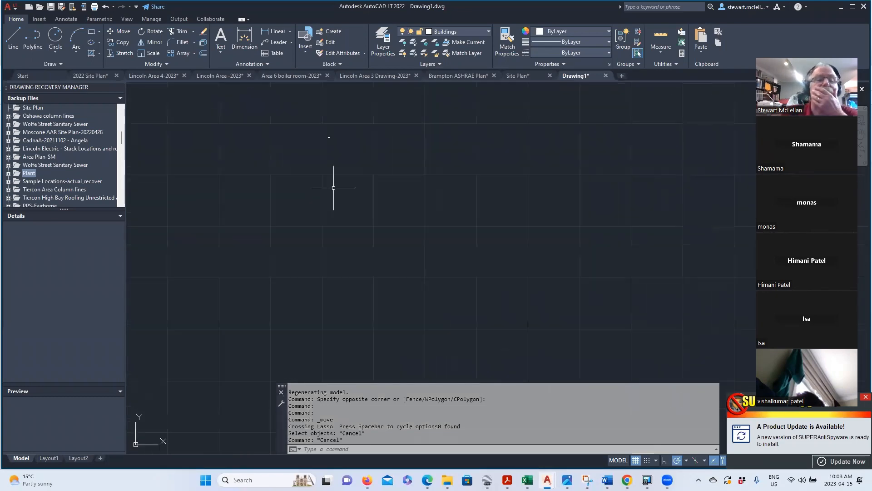
pyautogui.scroll(4, 326, 103)
pyautogui.scroll(8, 324, 292)
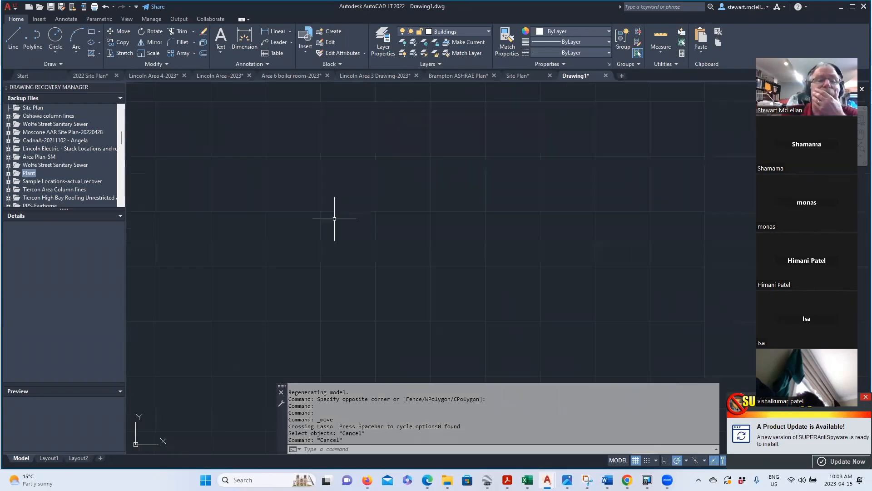
pyautogui.scroll(-6, 349, 211)
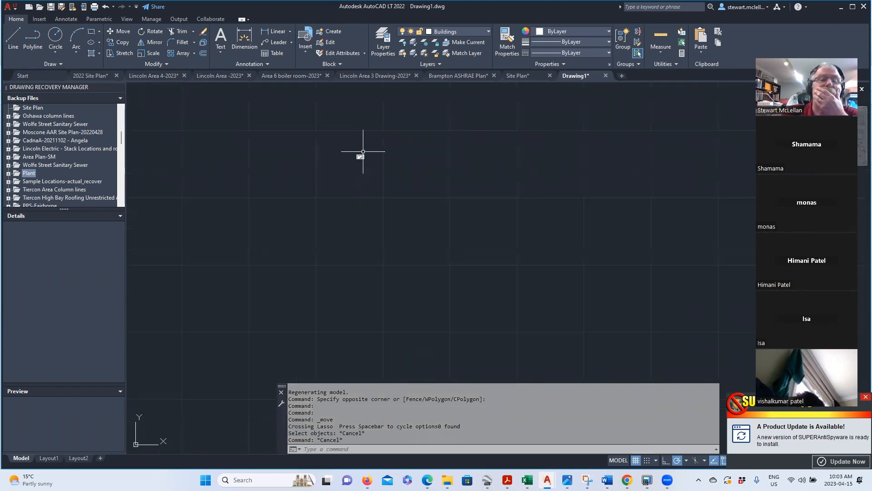
pyautogui.scroll(10, 365, 153)
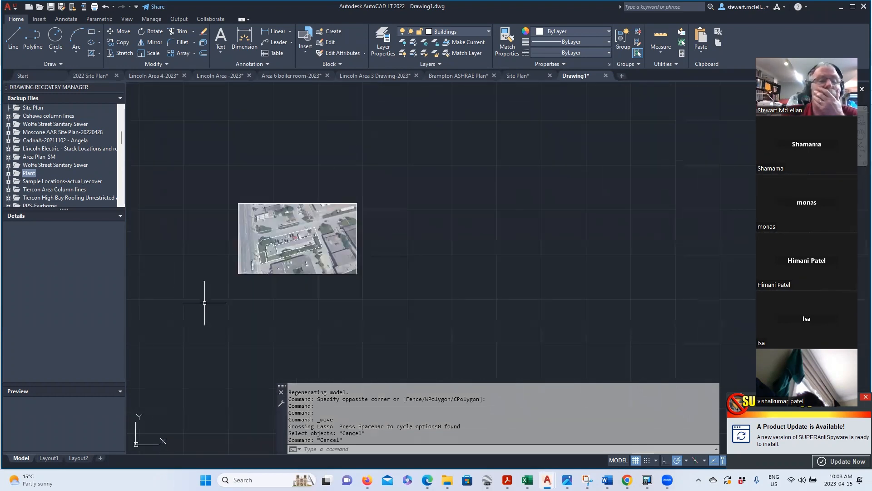
pyautogui.scroll(4, 220, 285)
pyautogui.scroll(-2, 219, 284)
pyautogui.scroll(2, 272, 244)
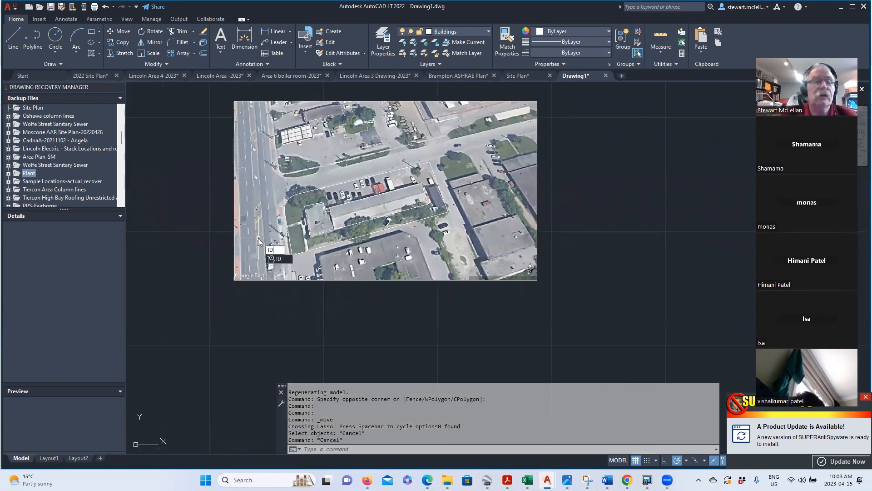
# - Use ID on the outline corner to confirm X 638342.83, Y 4842021.19
pyautogui.press('Return')
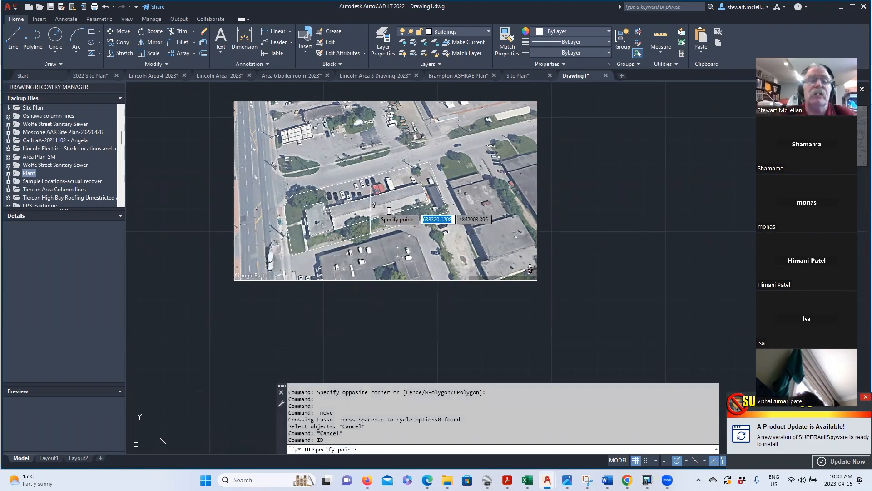
pyautogui.scroll(5, 423, 181)
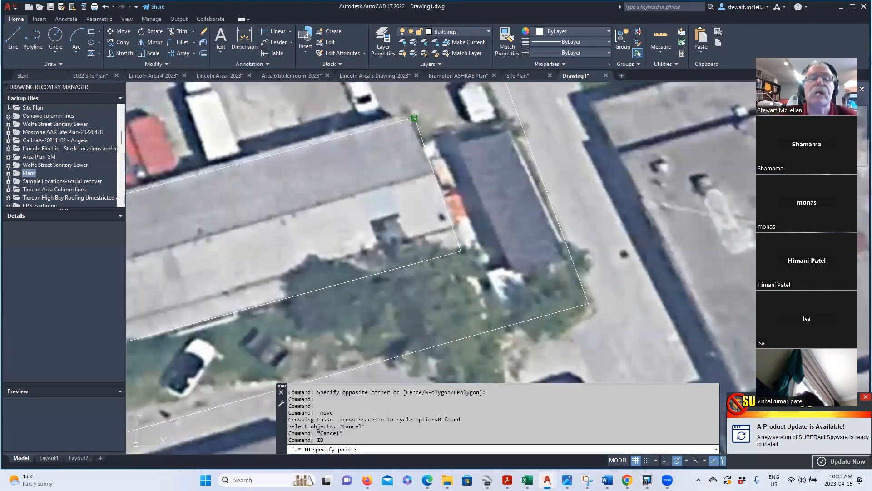
pyautogui.click(414, 118)
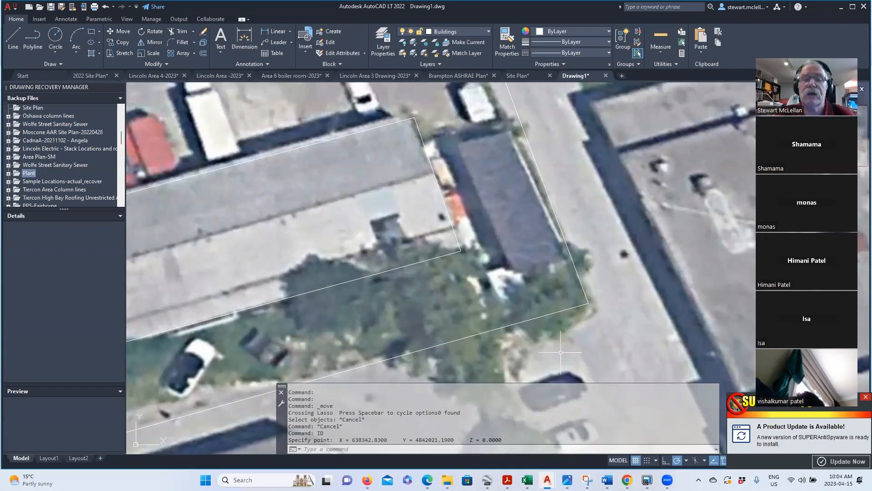
pyautogui.scroll(-4, 636, 298)
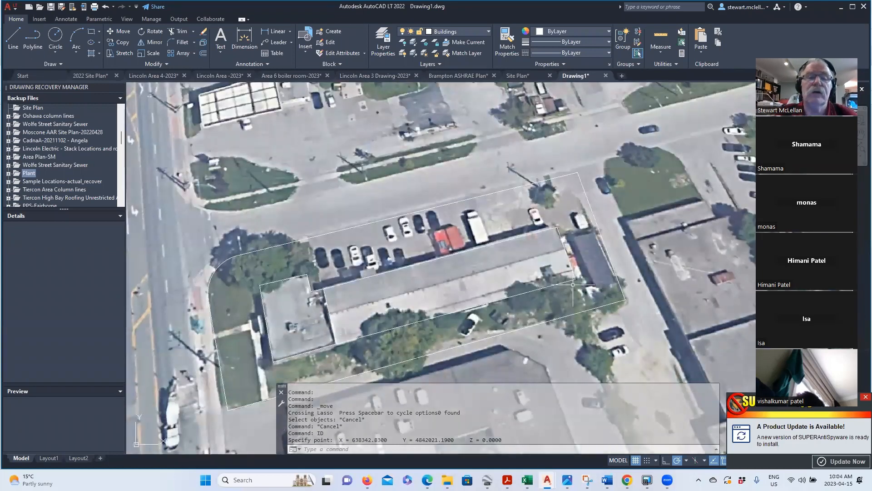
pyautogui.scroll(-2, 568, 282)
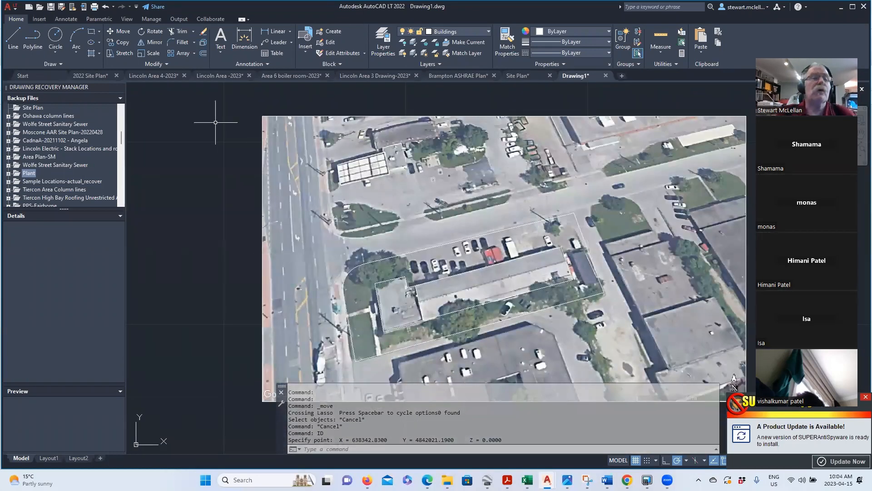
# - Open Save As and navigate to the 2023 DC PLacements folder
pyautogui.click(17, 10)
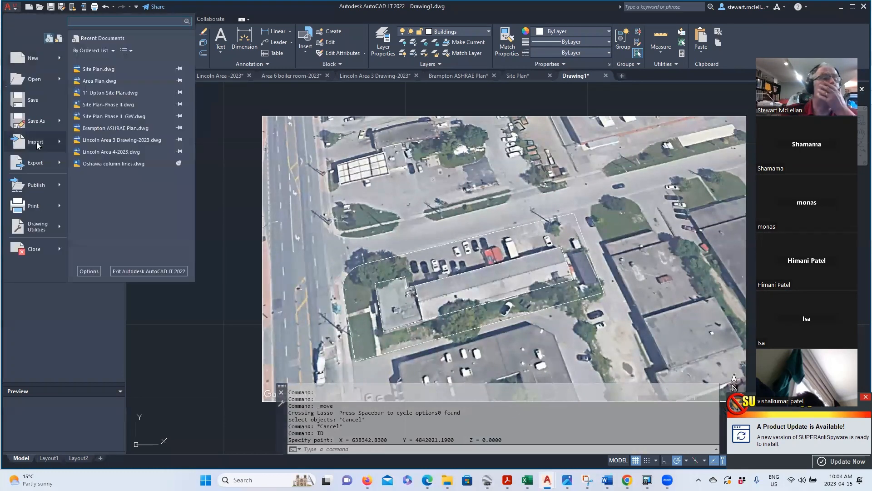
pyautogui.click(205, 183)
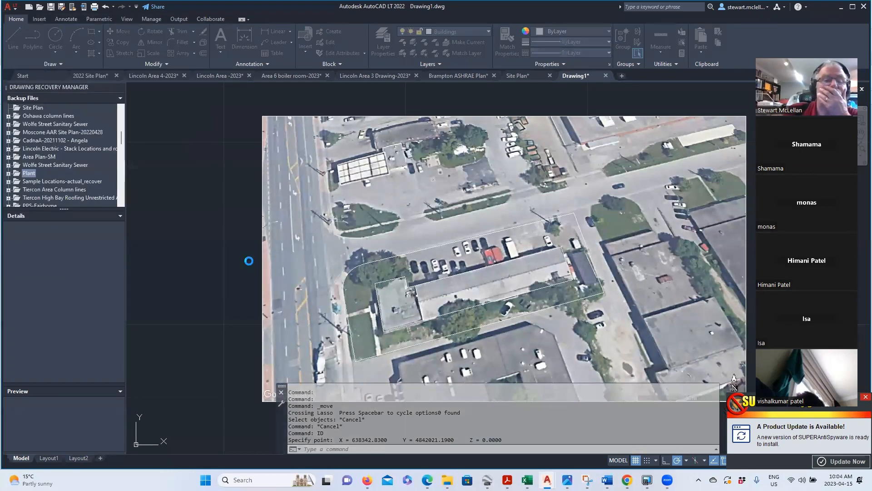
pyautogui.hotkey('ctrl', 'shift', 's')
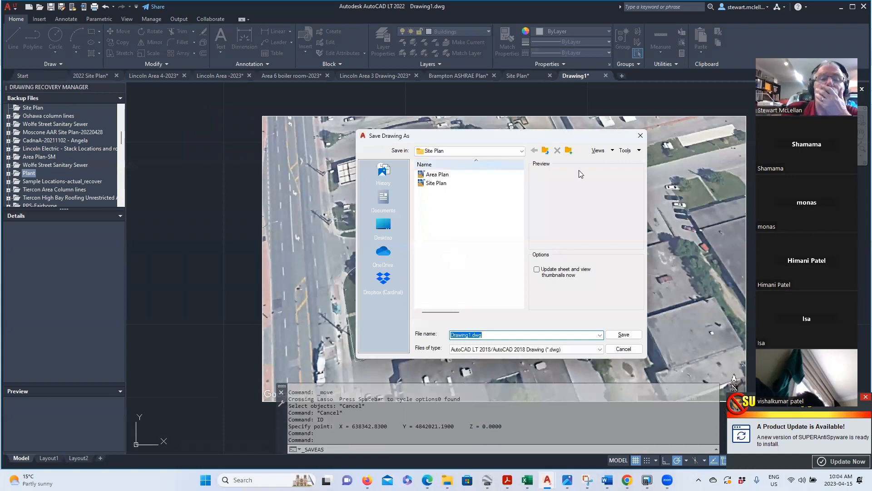
pyautogui.click(545, 150)
pyautogui.click(546, 150)
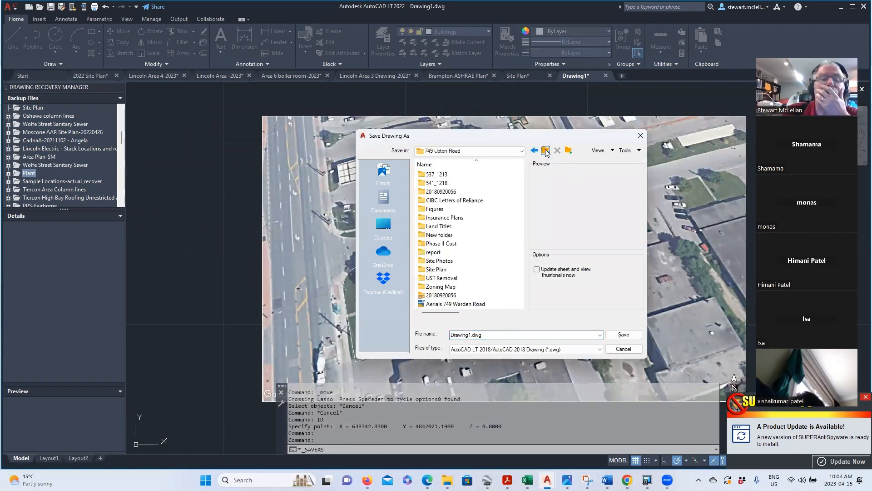
pyautogui.click(546, 151)
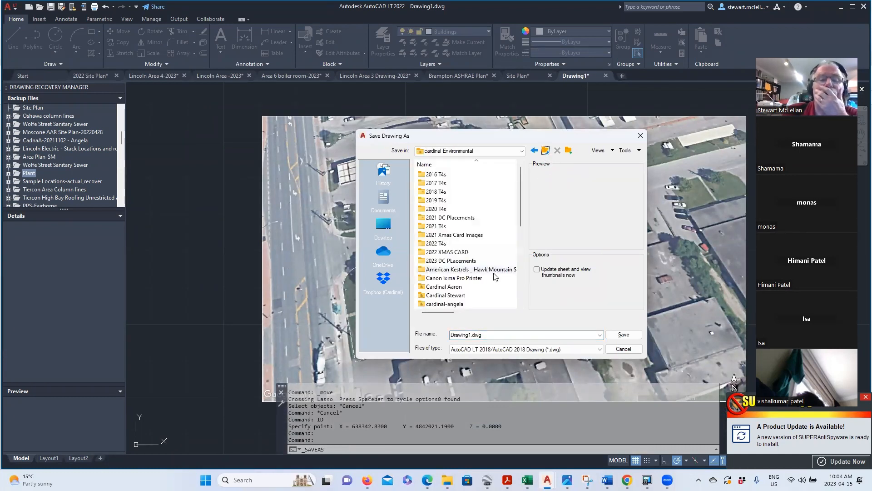
pyautogui.click(448, 261)
pyautogui.doubleClick(448, 262)
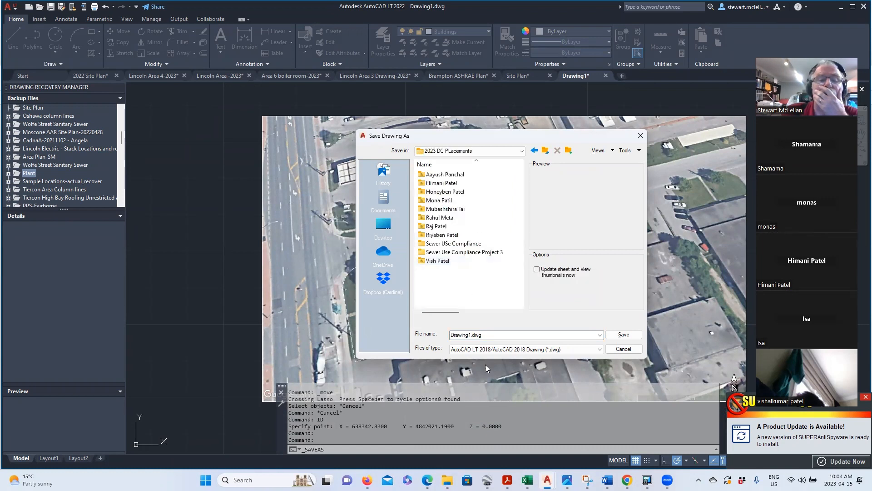
pyautogui.doubleClick(468, 334)
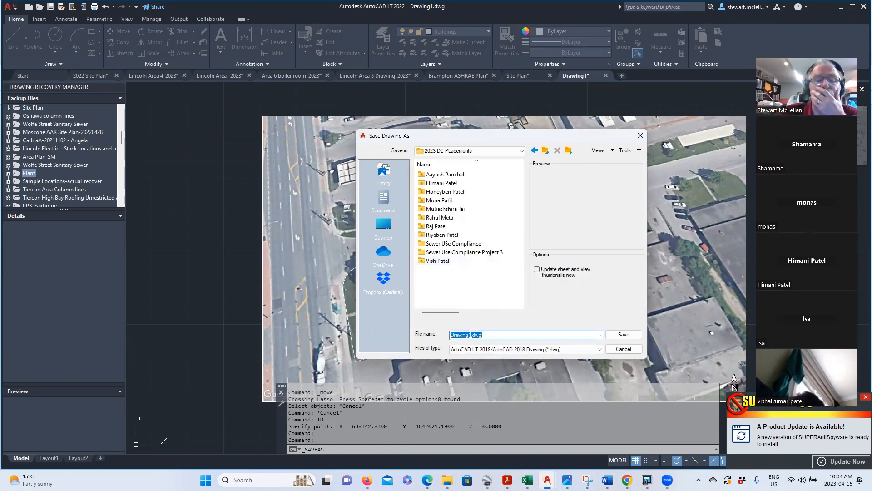
pyautogui.click(468, 334)
pyautogui.moveTo(470, 334); pyautogui.dragTo(449, 336)
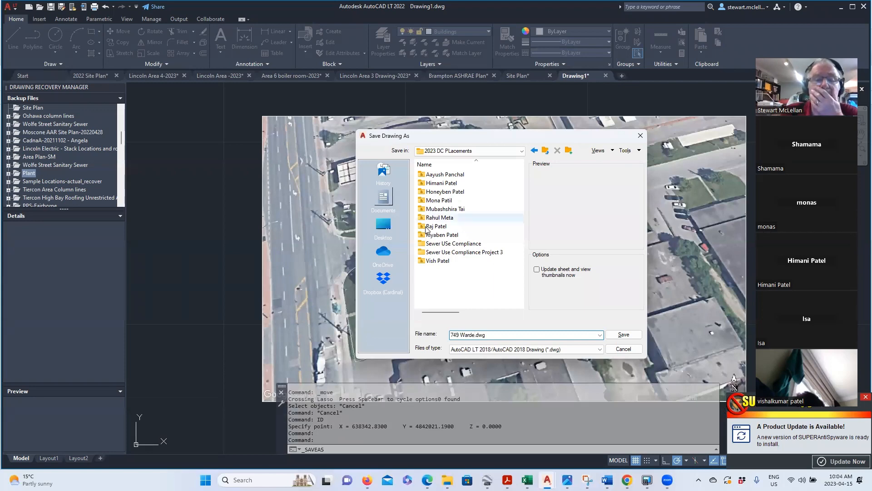
pyautogui.click(629, 339)
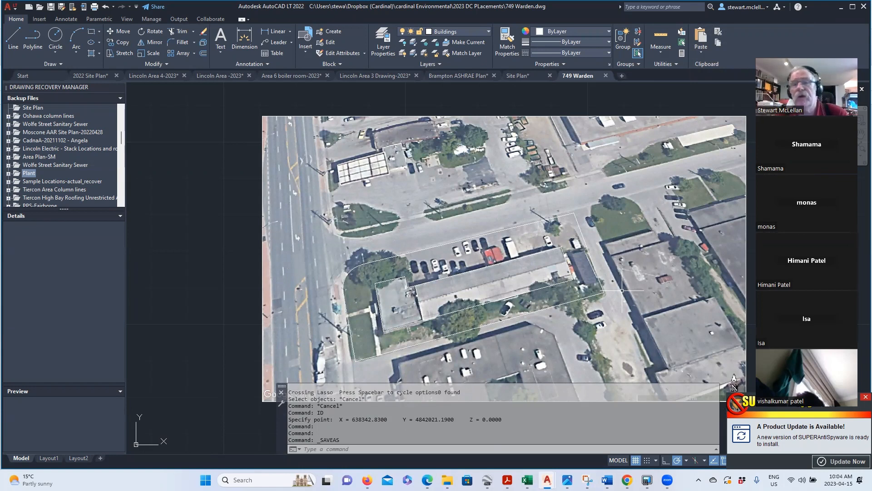
pyautogui.click(18, 11)
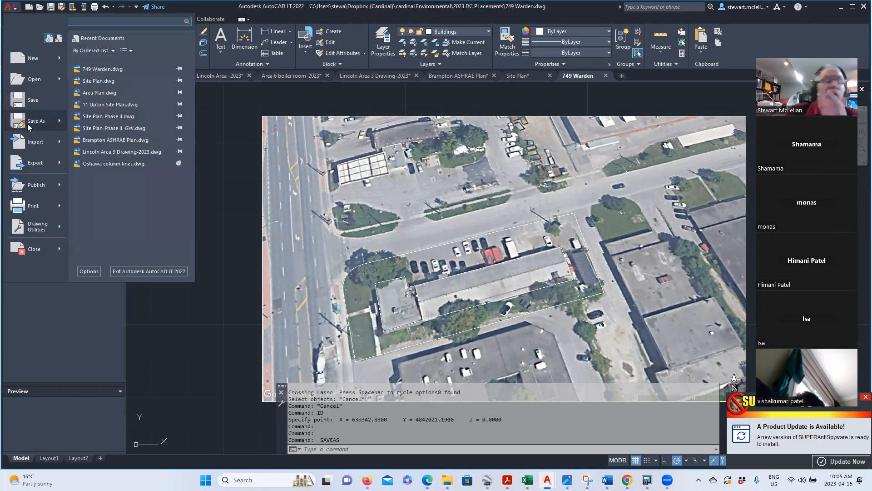
pyautogui.moveTo(28, 123)
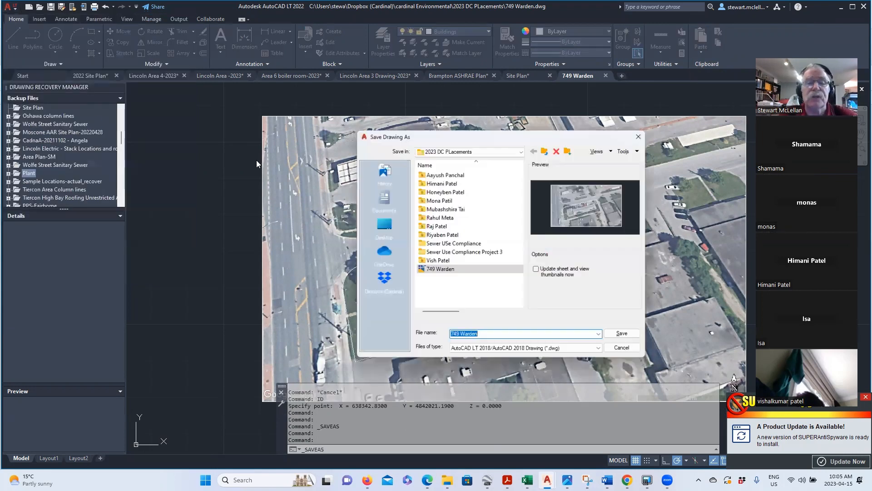
pyautogui.click(600, 350)
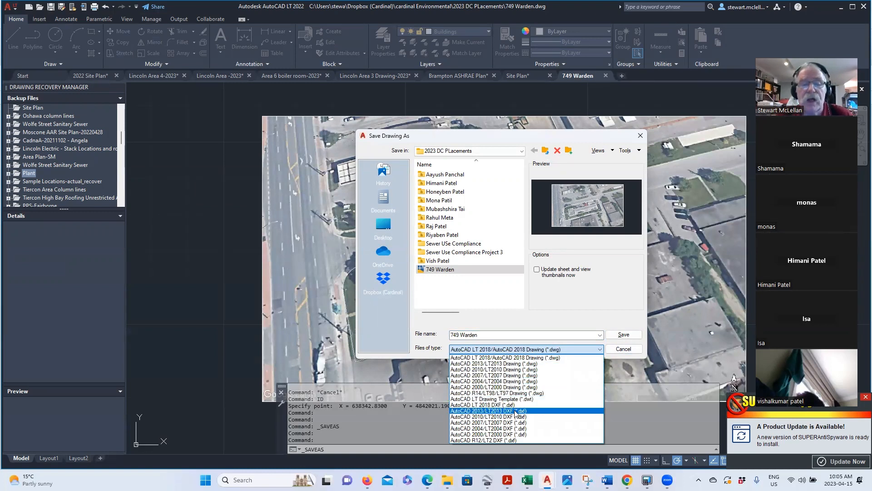
pyautogui.click(480, 435)
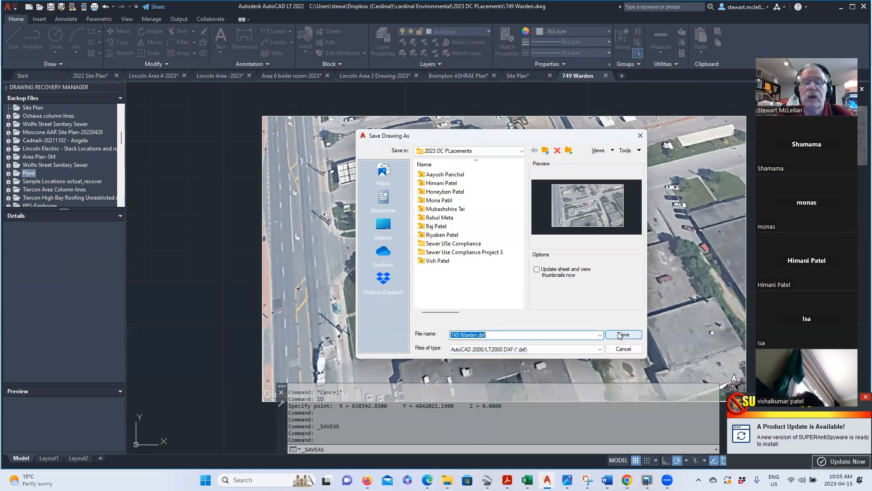
pyautogui.click(622, 335)
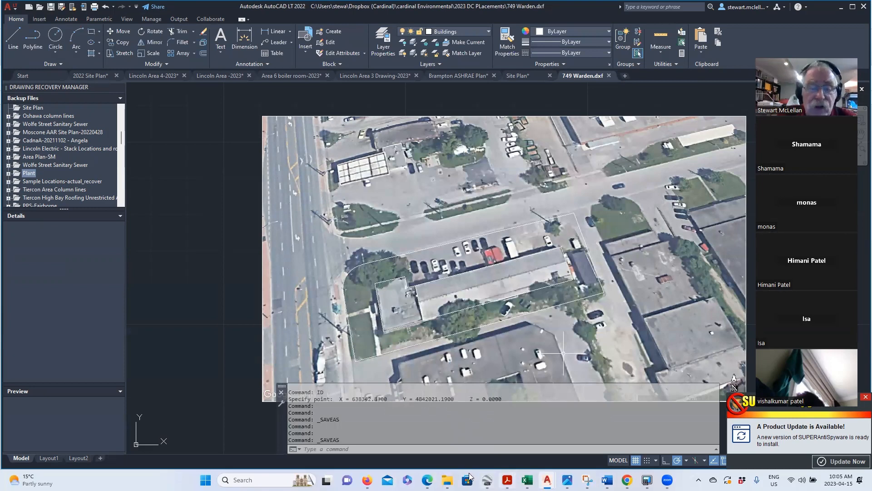
pyautogui.moveTo(447, 479)
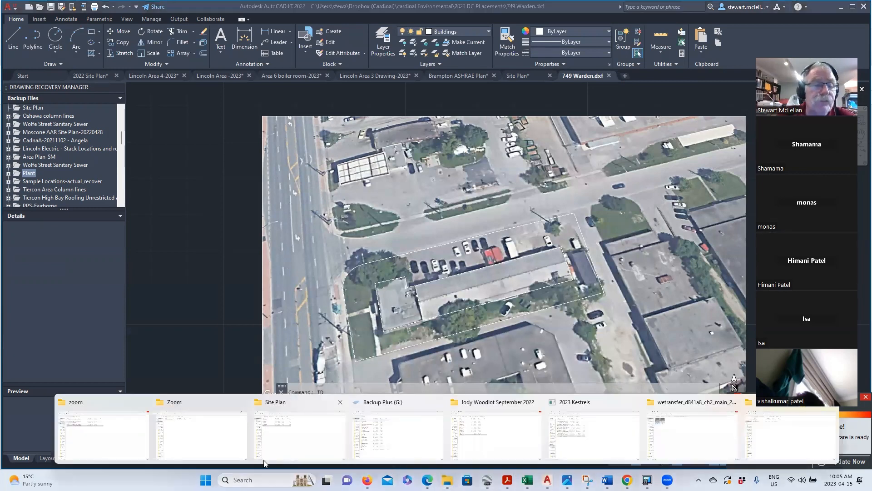
pyautogui.click(294, 458)
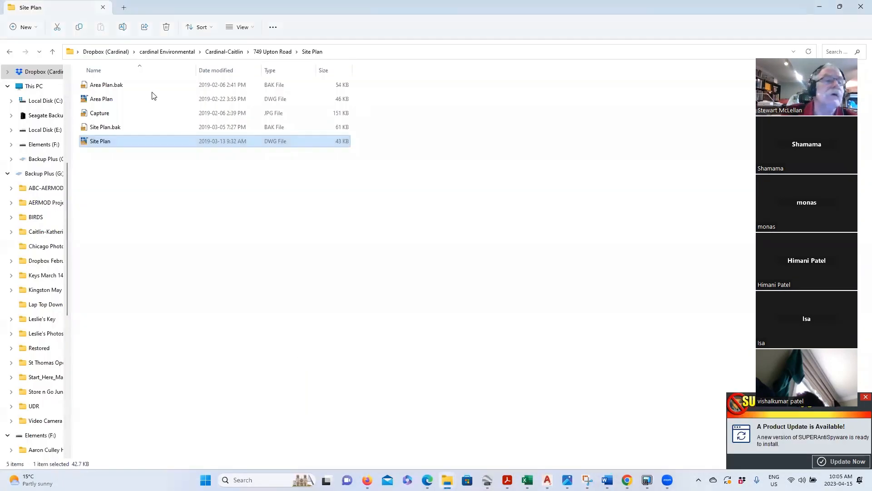
pyautogui.click(157, 51)
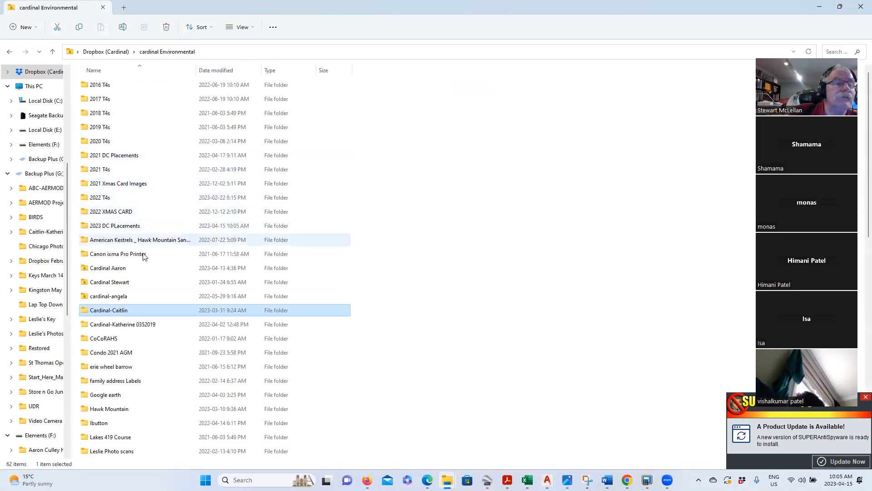
pyautogui.doubleClick(116, 225)
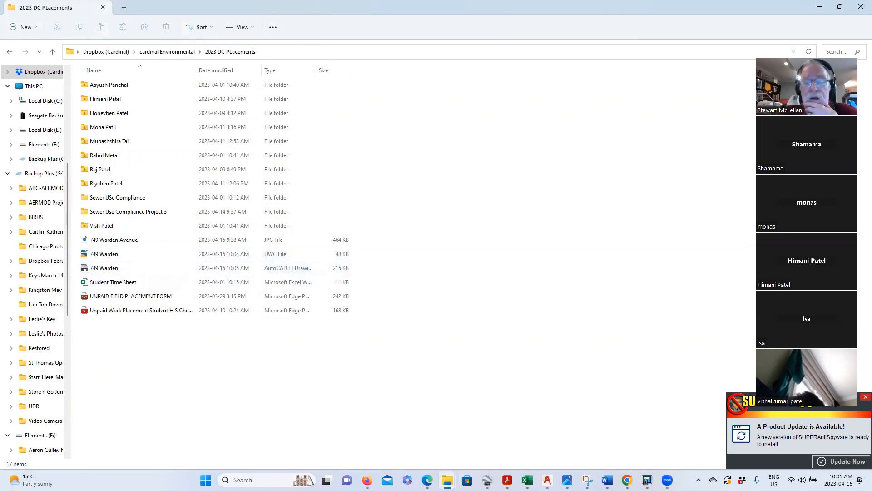
pyautogui.moveTo(647, 482)
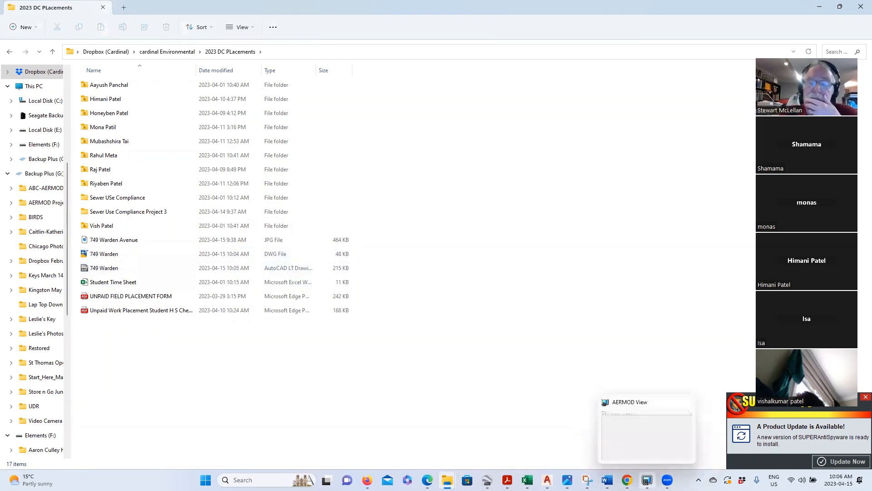
# - Switch to AERMOD View and start a New Project from the File menu
pyautogui.click(647, 481)
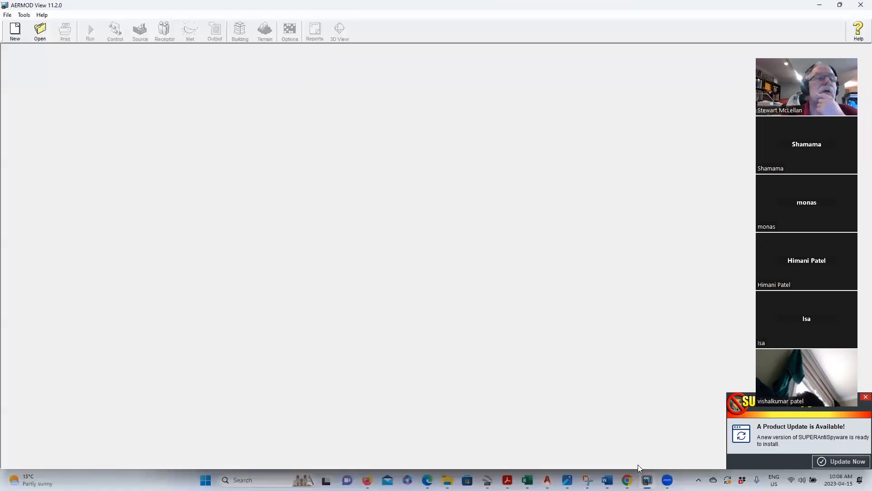
pyautogui.click(7, 16)
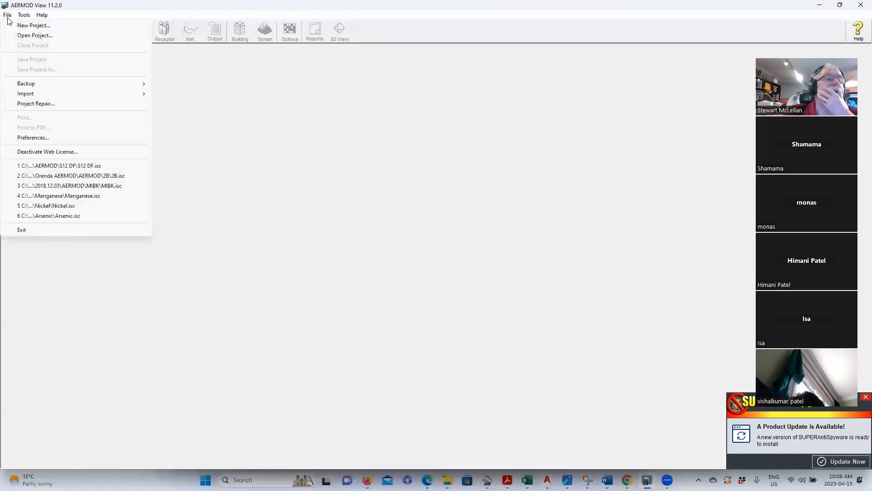
pyautogui.click(21, 26)
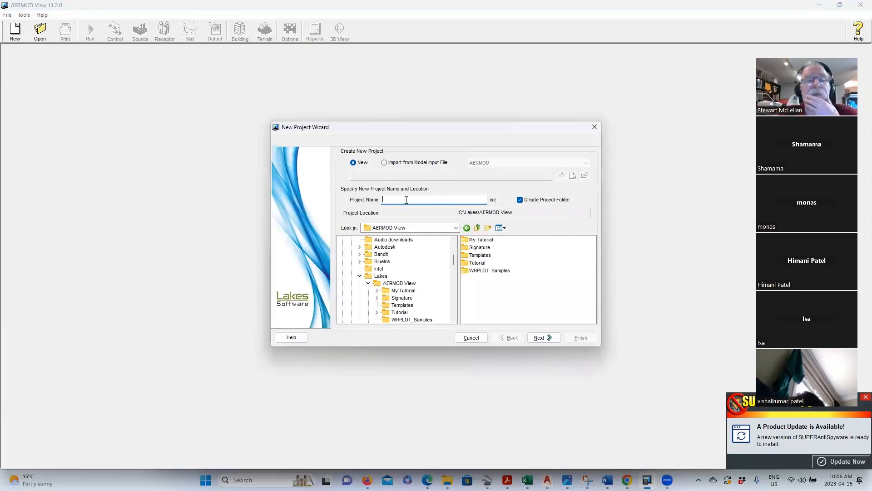
# - Name the project Warden with the Desktop as its location, and continue to the coordinate system step
pyautogui.write('Warde')
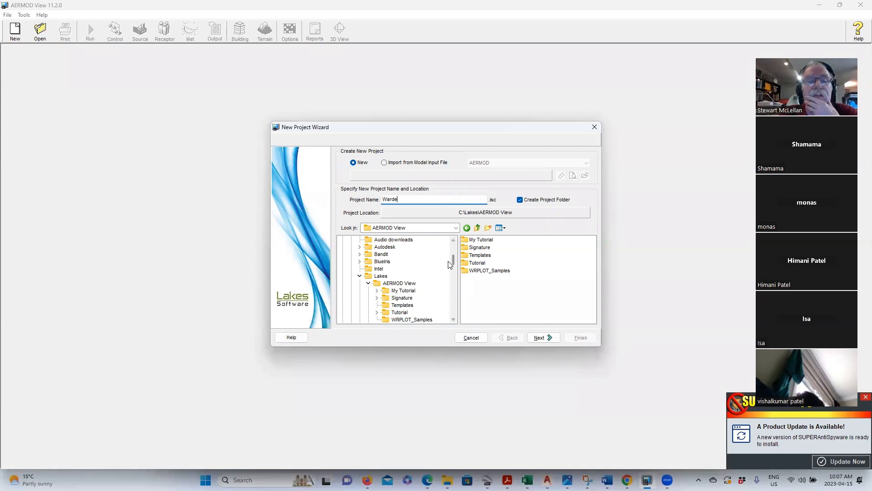
pyautogui.moveTo(456, 258)
pyautogui.mouseDown()
pyautogui.moveTo(454, 271)
pyautogui.moveTo(454, 257)
pyautogui.mouseUp()
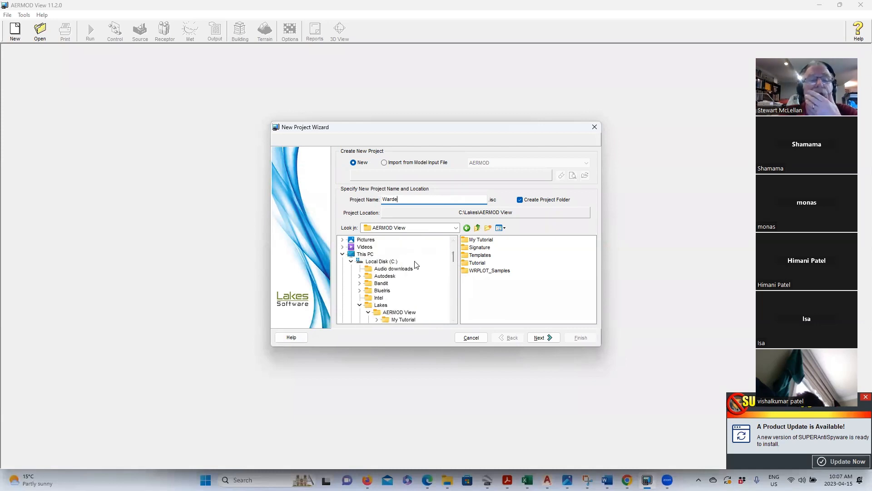
pyautogui.scroll(2, 369, 253)
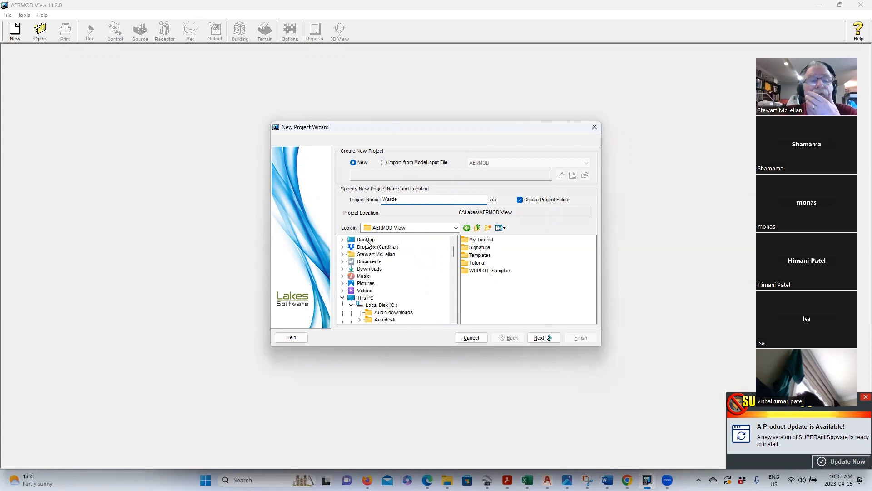
pyautogui.click(368, 242)
pyautogui.click(403, 200)
pyautogui.write('n')
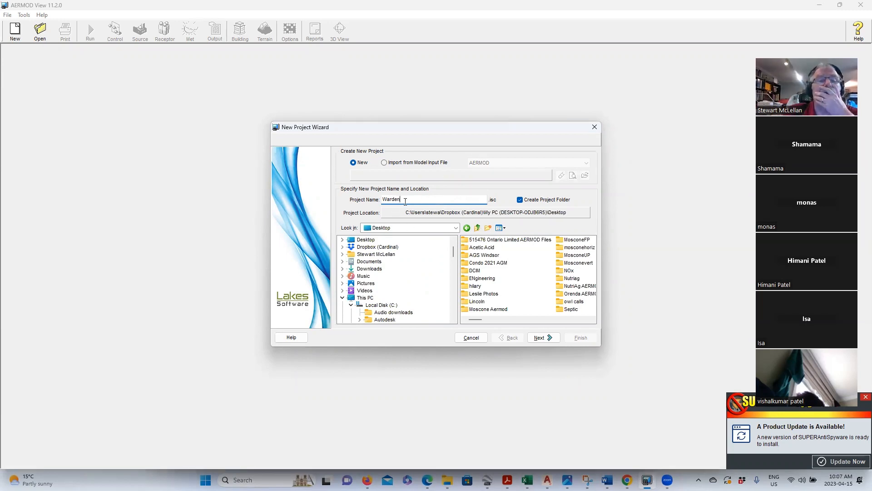
pyautogui.click(541, 338)
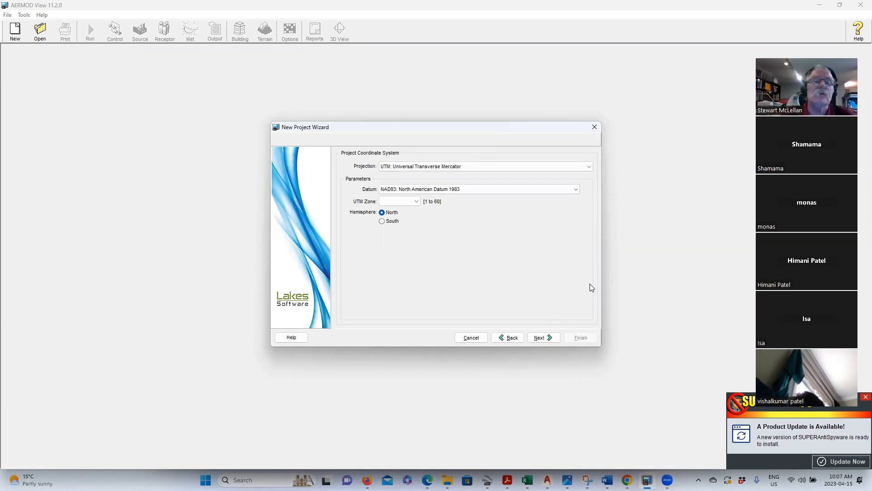
# - Use UTM projection with the WGS84 datum, zone 17, North hemisphere, and continue
pyautogui.click(590, 167)
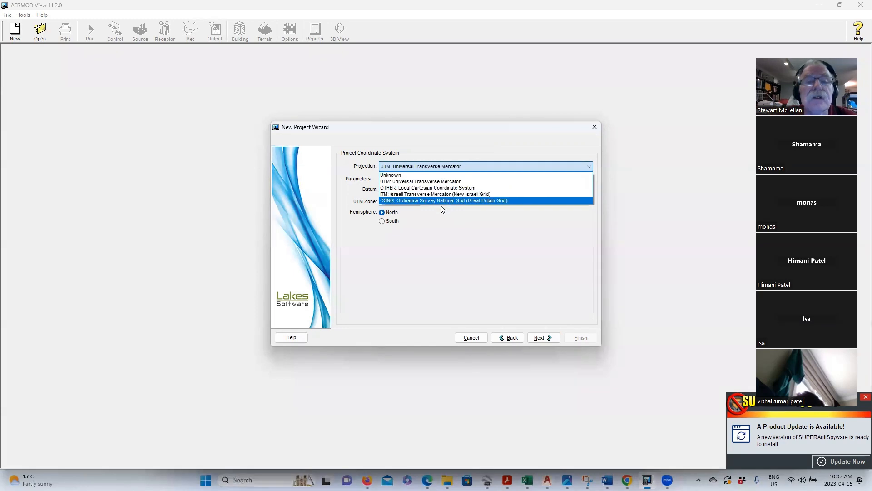
pyautogui.click(426, 267)
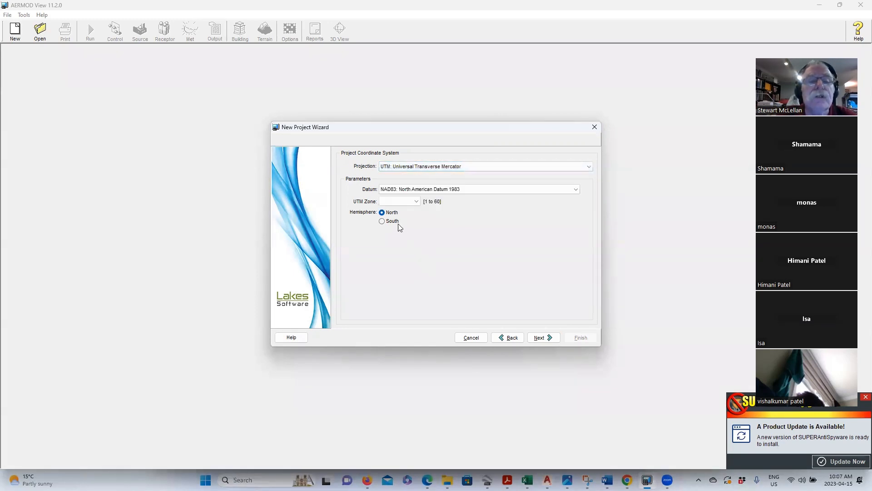
pyautogui.click(414, 190)
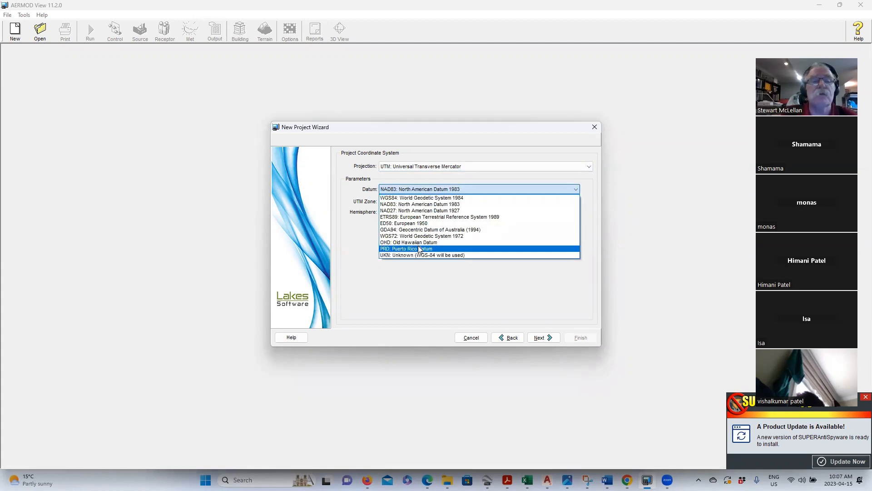
pyautogui.click(422, 199)
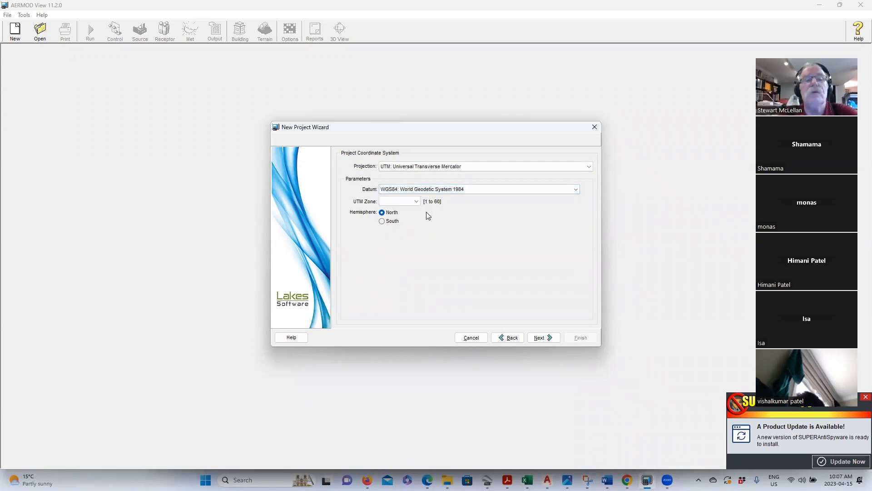
pyautogui.click(410, 202)
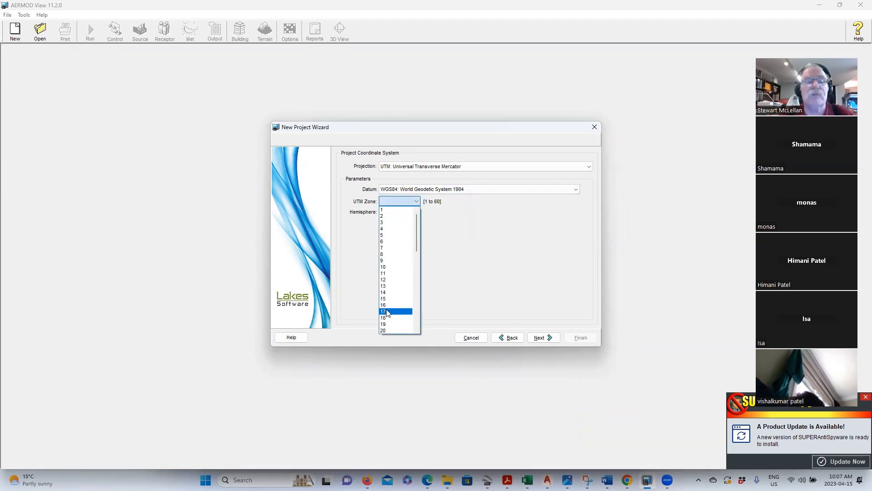
pyautogui.click(384, 312)
pyautogui.click(382, 213)
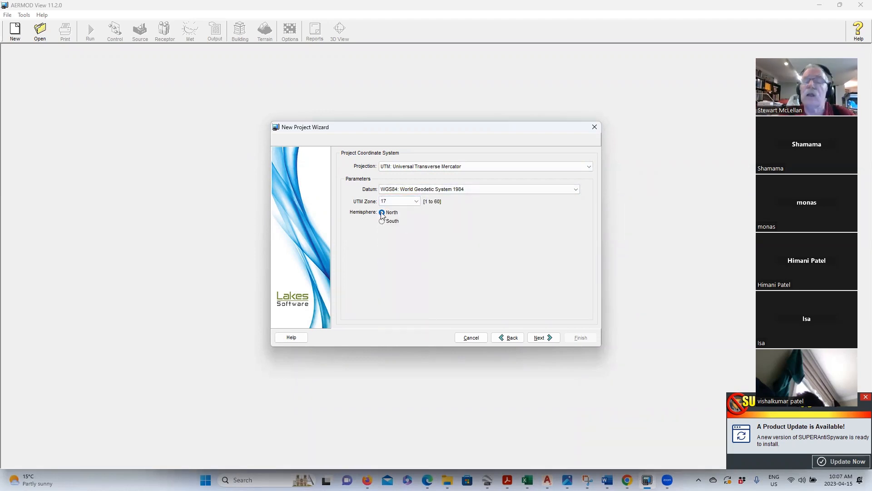
pyautogui.click(544, 338)
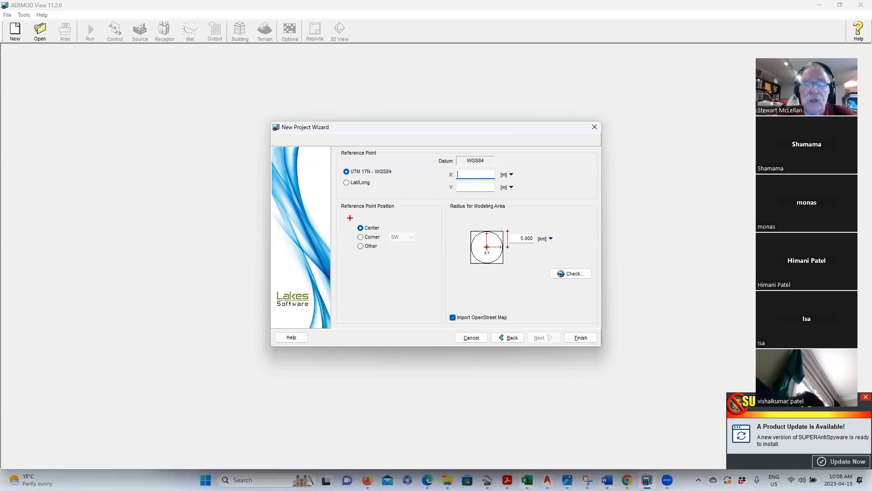
# - Copy the Google Earth placemark's Easting into the reference point X field as 638342.8
pyautogui.moveTo(487, 480)
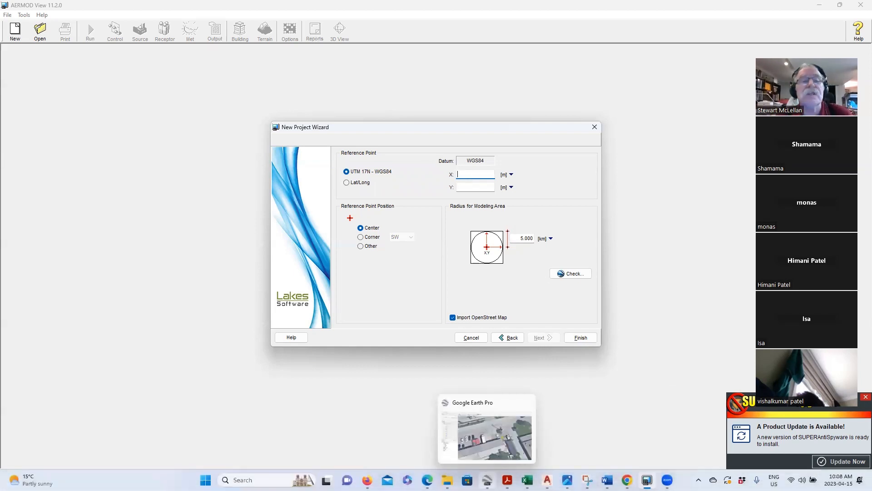
pyautogui.click(486, 437)
pyautogui.doubleClick(87, 85)
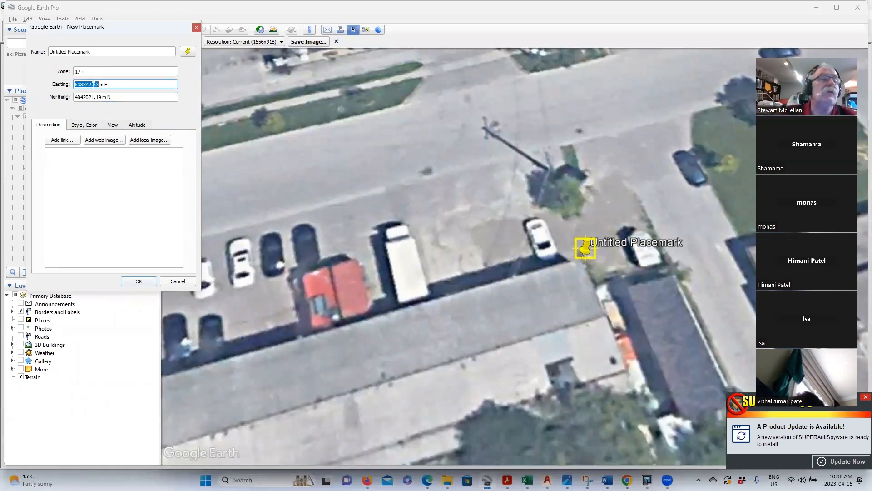
pyautogui.rightClick(94, 85)
pyautogui.click(114, 120)
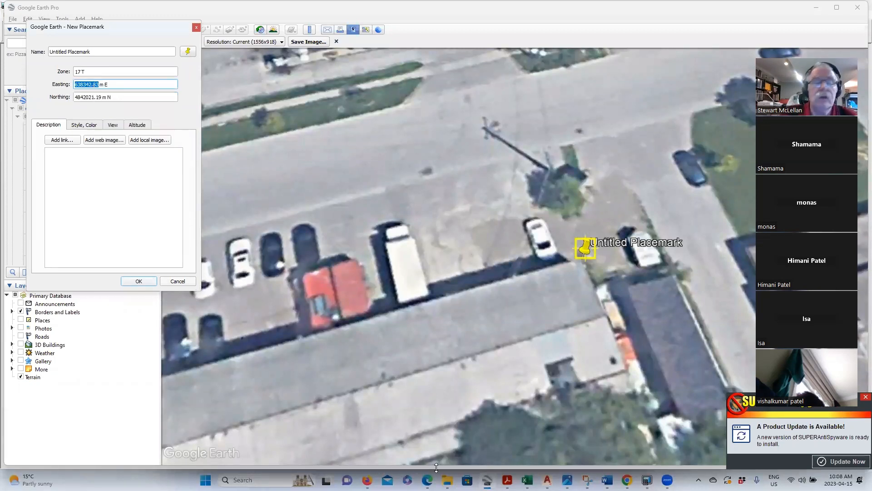
pyautogui.click(489, 480)
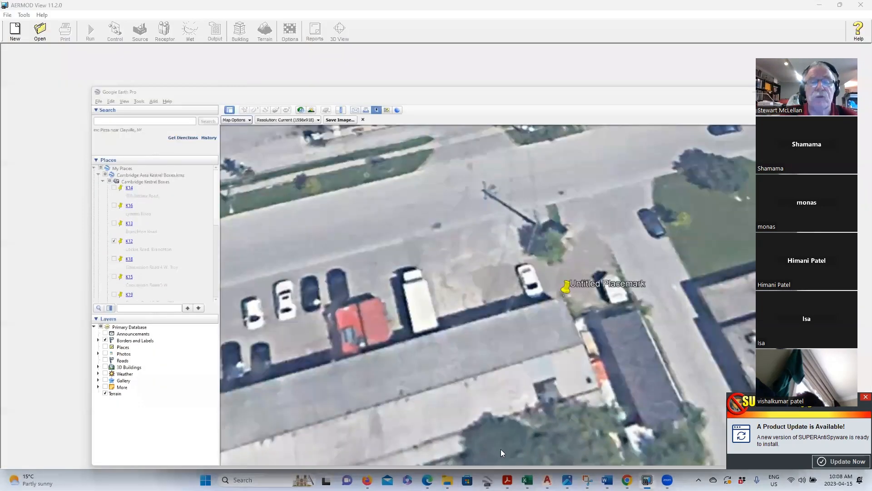
pyautogui.rightClick(472, 175)
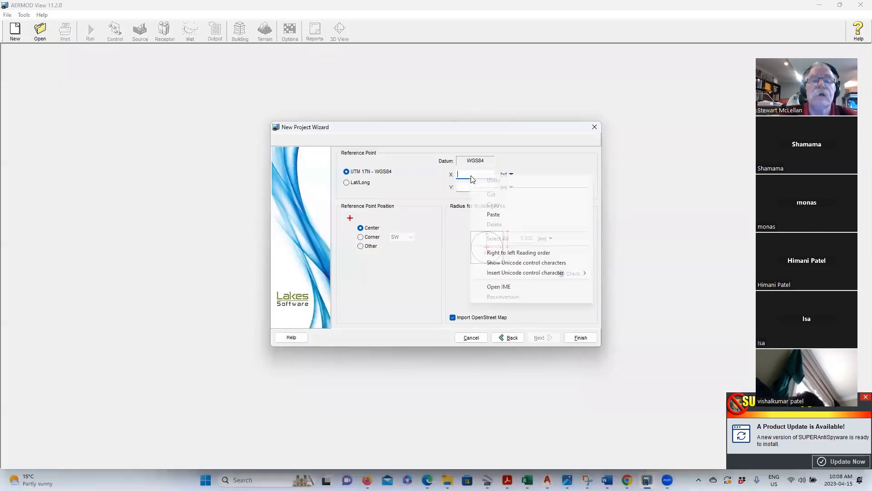
pyautogui.click(491, 213)
pyautogui.press('Tab')
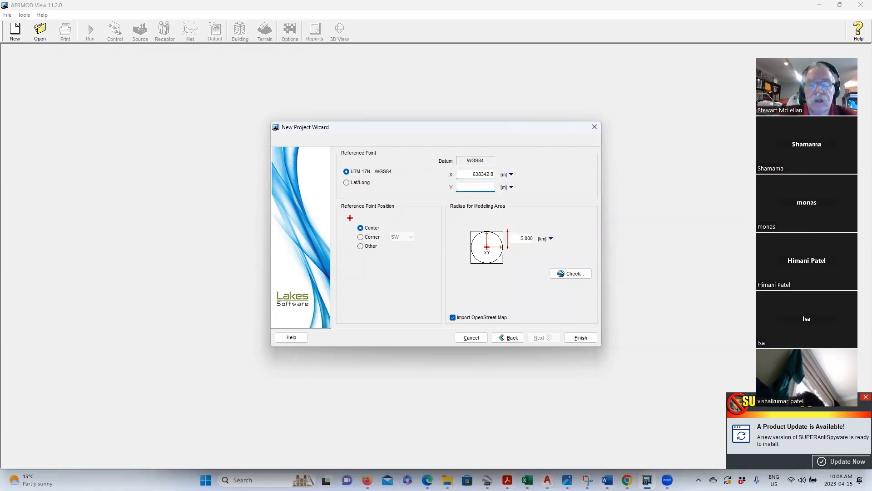
# - Copy the placemark's Northing into the reference point Y field as 4842021.19
pyautogui.click(487, 480)
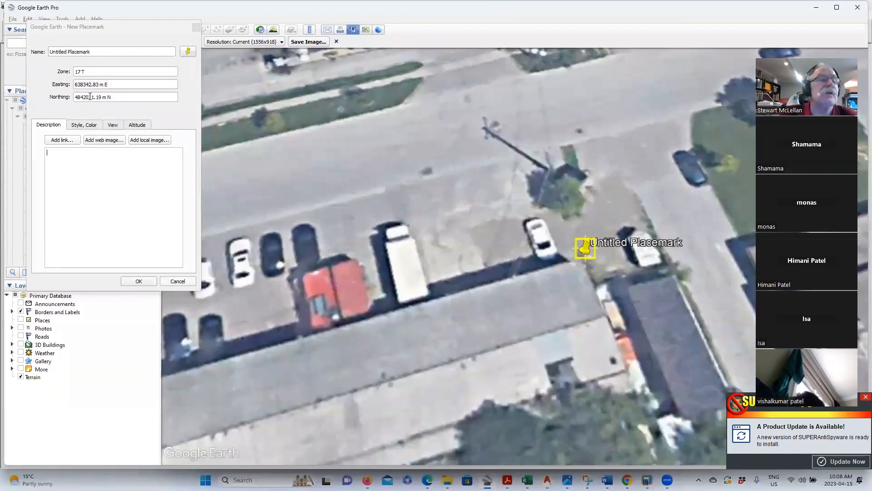
pyautogui.doubleClick(97, 97)
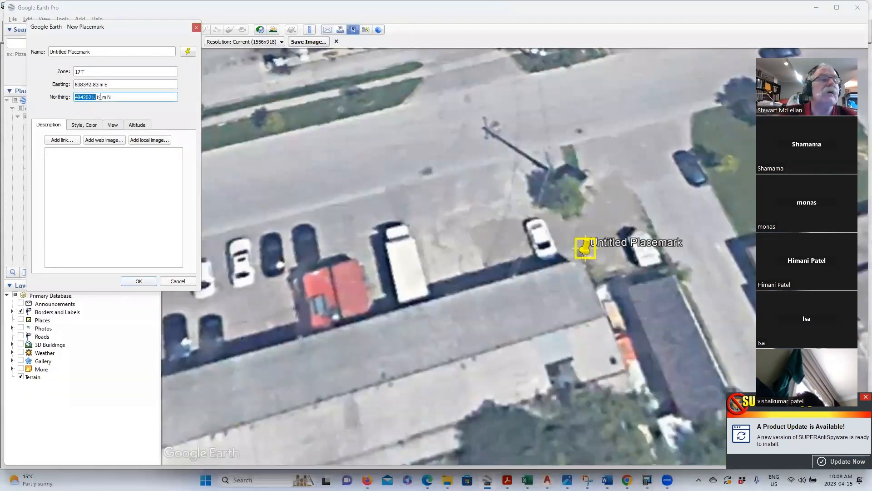
pyautogui.rightClick(87, 99)
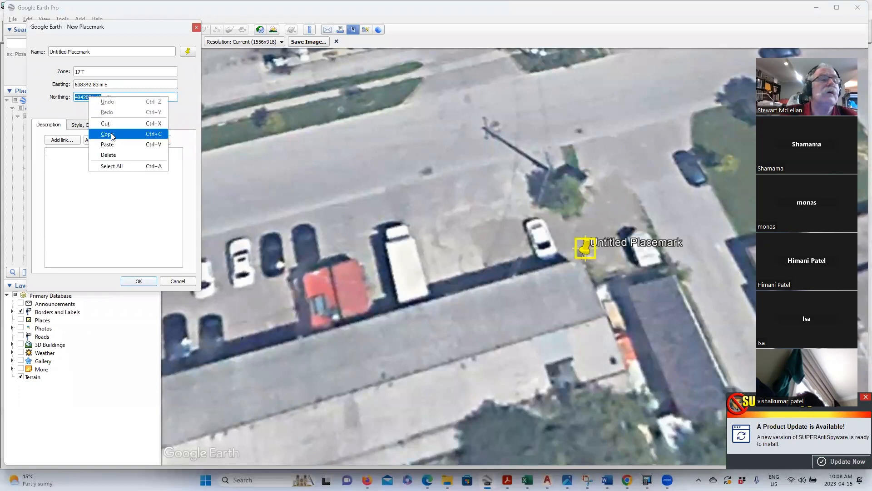
pyautogui.click(111, 134)
pyautogui.moveTo(448, 480)
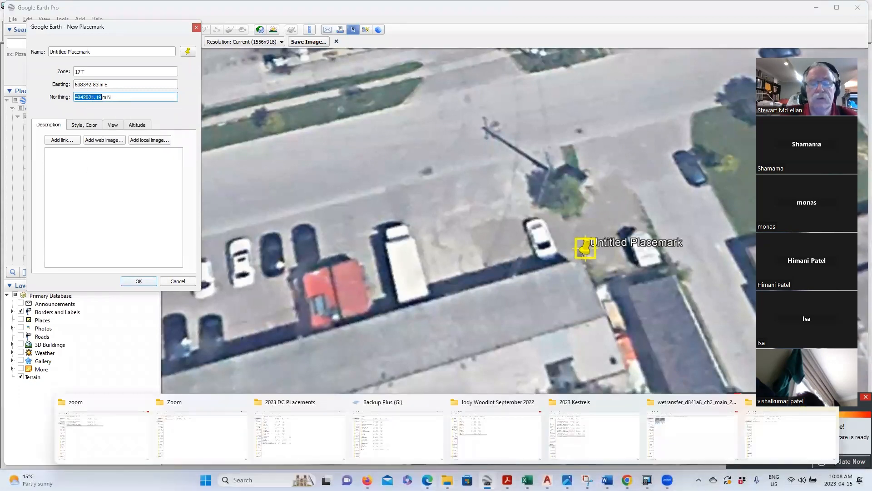
pyautogui.click(647, 480)
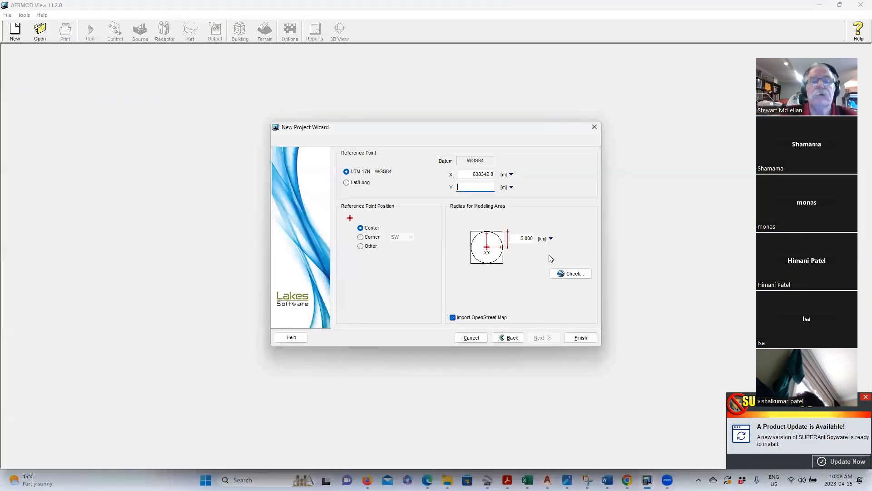
pyautogui.rightClick(476, 185)
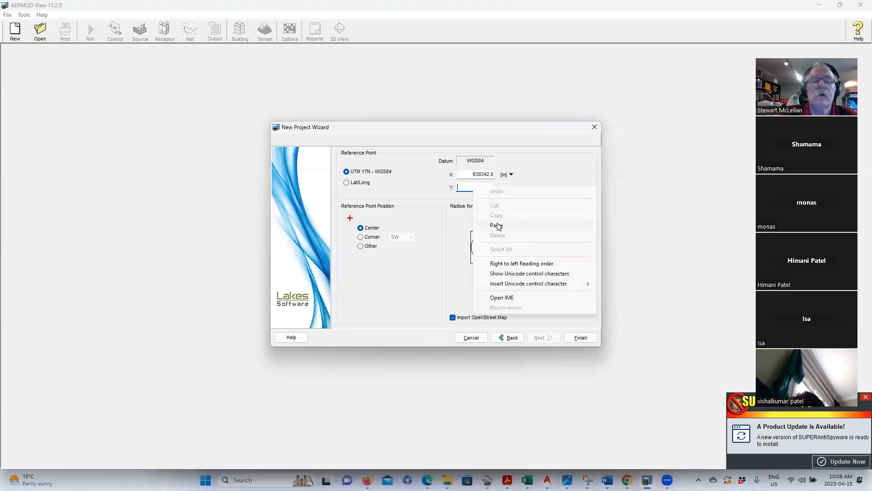
pyautogui.click(497, 224)
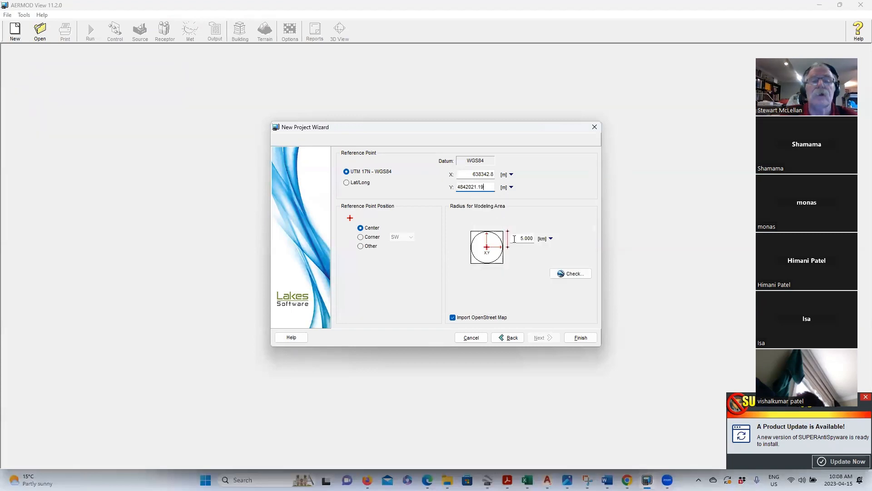
# - Check the reference point in Google Earth, zooming around it to confirm it's on the building
pyautogui.click(565, 274)
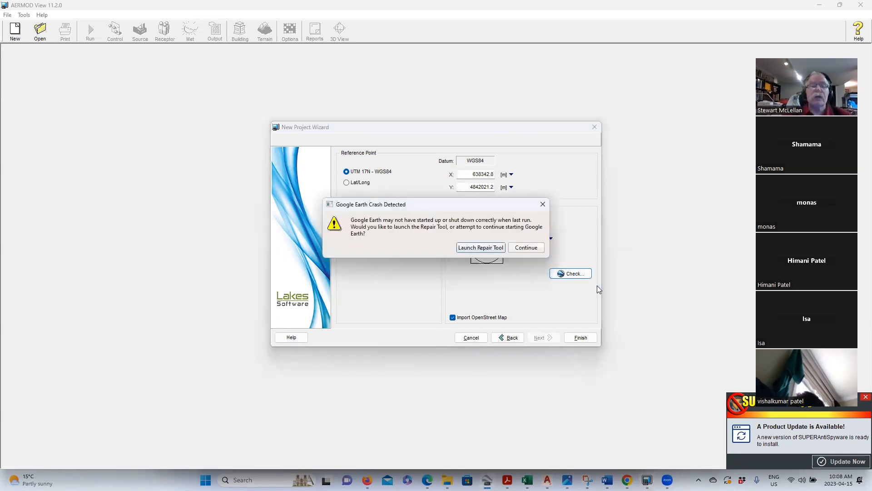
pyautogui.click(526, 247)
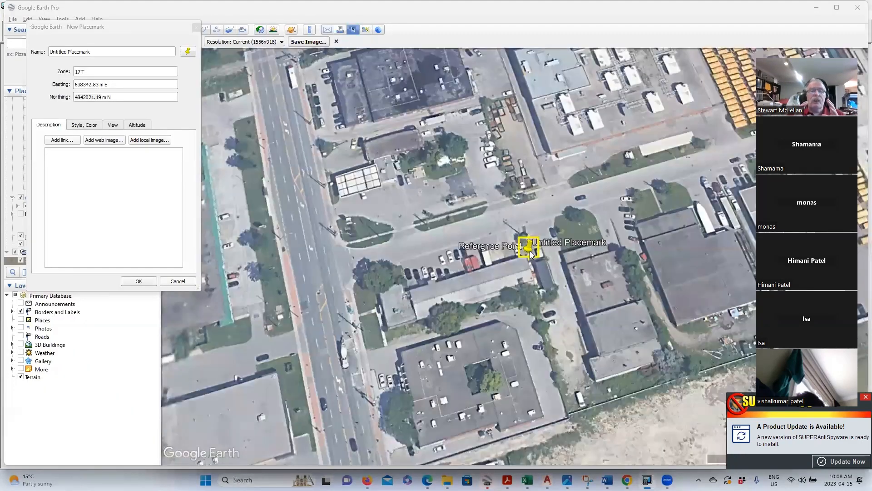
pyautogui.scroll(-5, 531, 253)
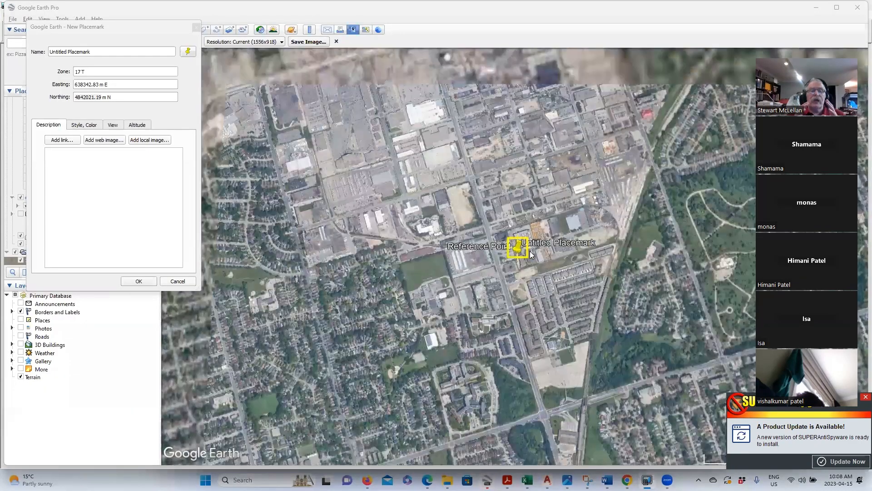
pyautogui.scroll(-2, 530, 251)
pyautogui.scroll(-2, 530, 251)
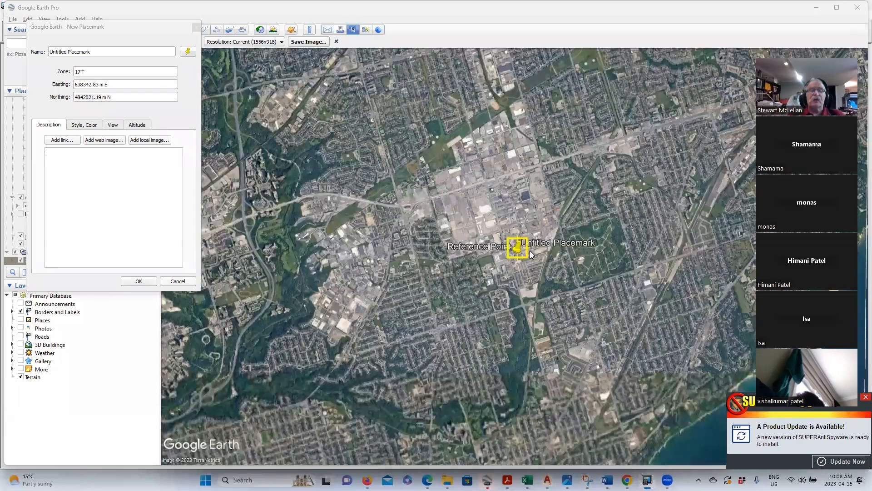
pyautogui.scroll(-3, 530, 251)
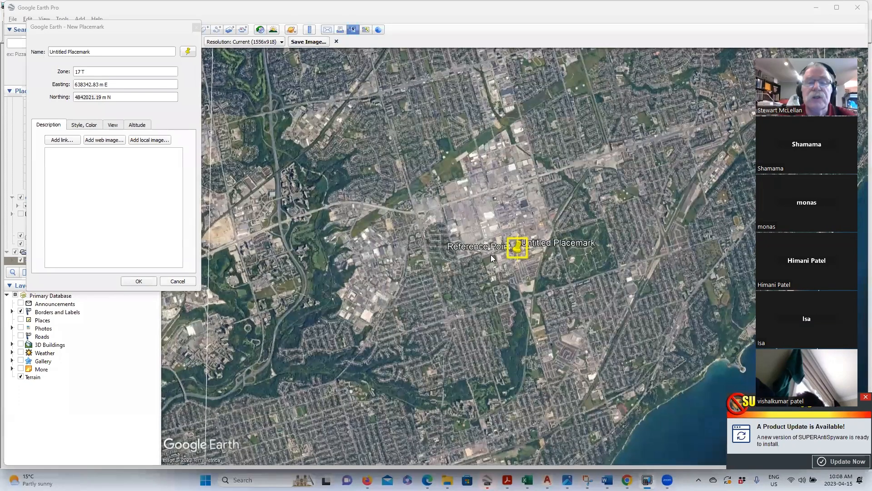
pyautogui.scroll(2, 489, 253)
pyautogui.scroll(2, 490, 251)
pyautogui.scroll(4, 535, 259)
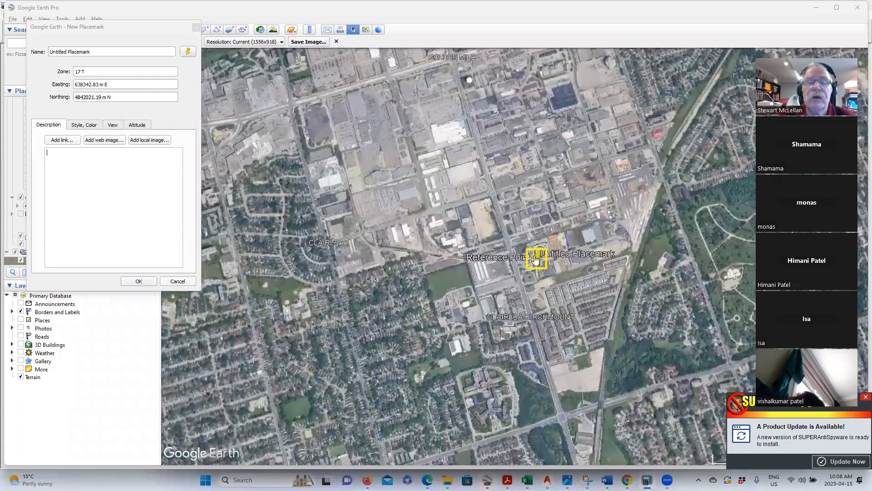
pyautogui.scroll(4, 511, 313)
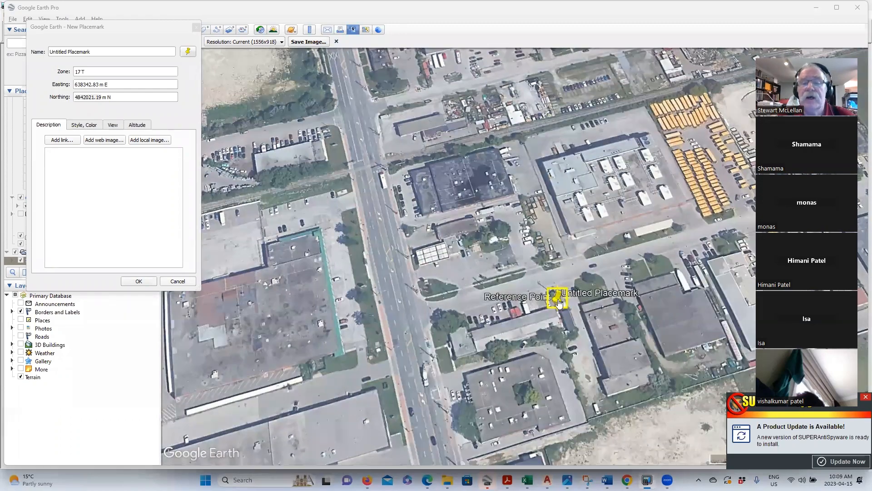
pyautogui.scroll(1, 558, 310)
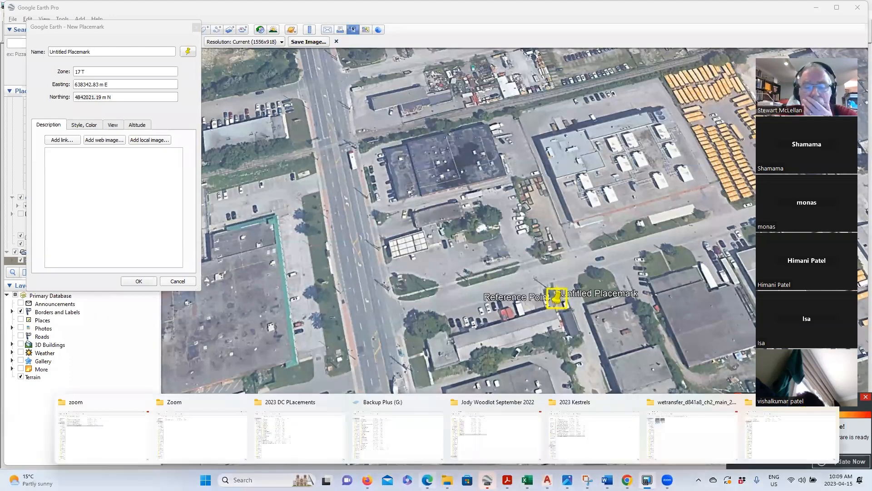
# - Discard the untitled Google Earth placemark and return to the AERMOD project wizard
pyautogui.moveTo(508, 479)
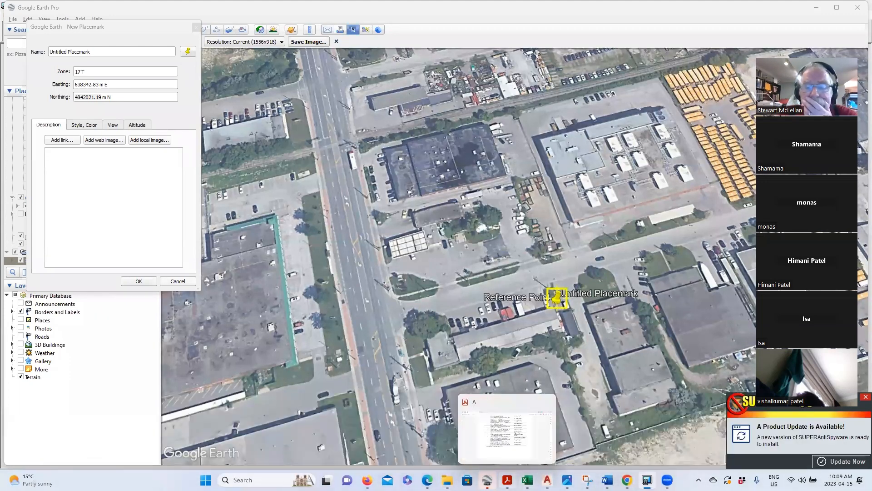
pyautogui.rightClick(607, 480)
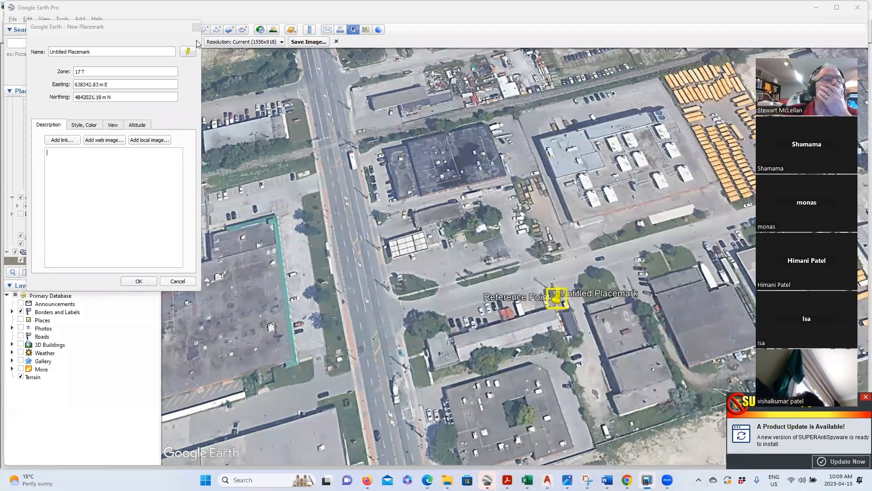
pyautogui.click(175, 281)
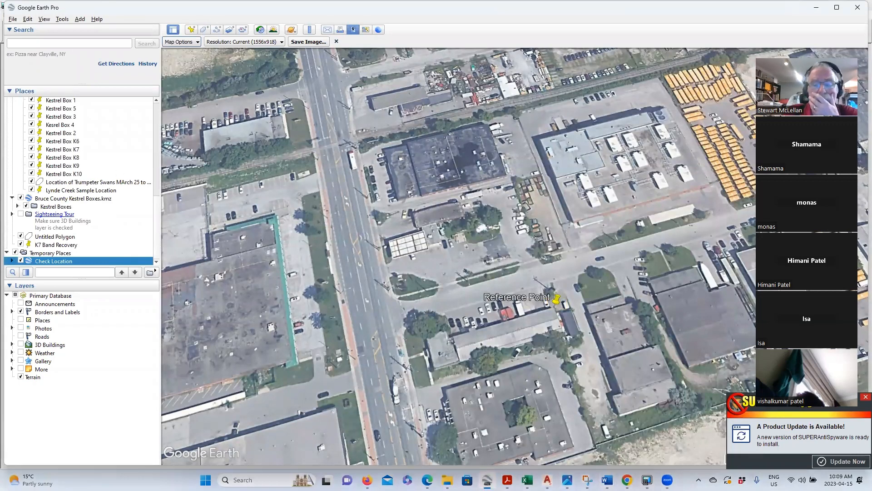
pyautogui.click(648, 480)
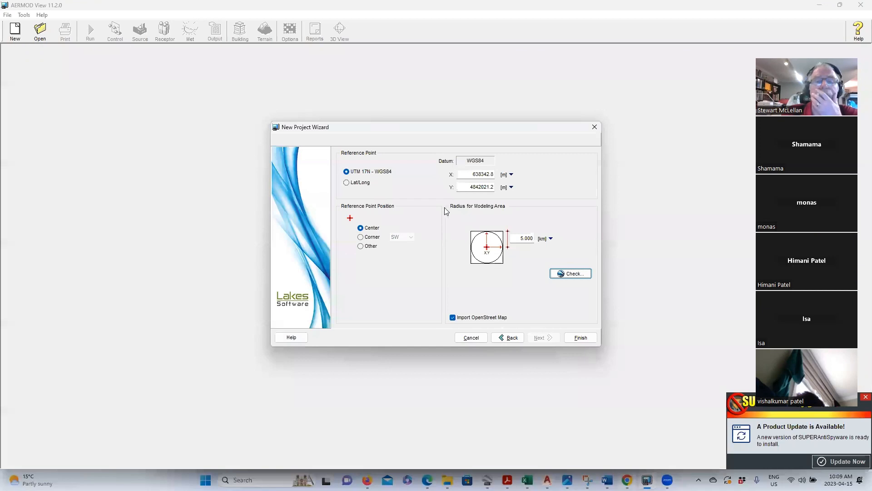
# - Finish the wizard to create Warden.isc on an empty UTM grid
pyautogui.click(584, 341)
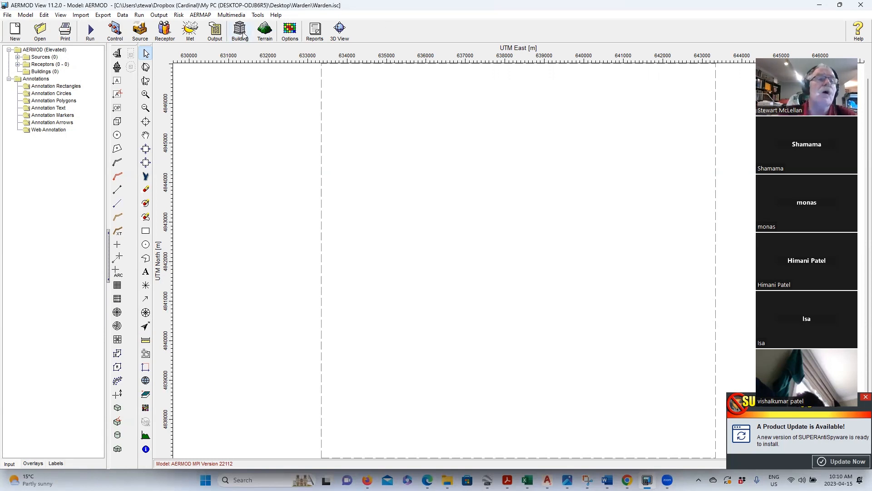
pyautogui.click(78, 17)
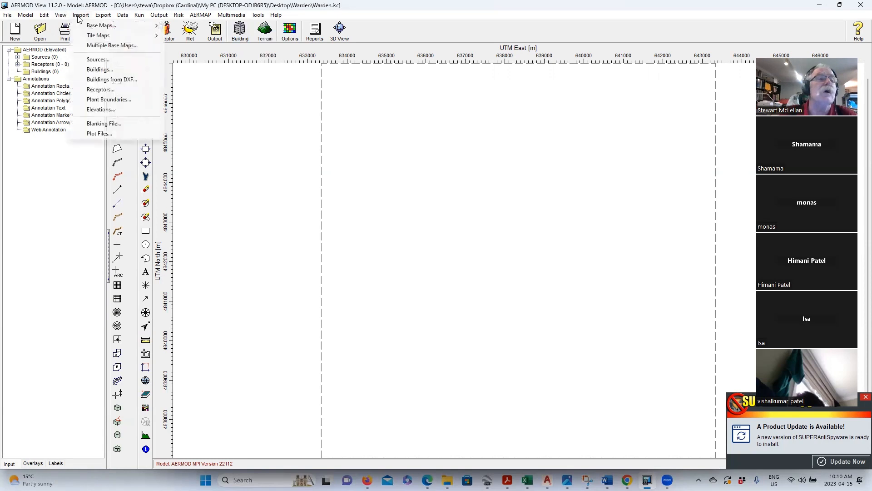
pyautogui.click(114, 82)
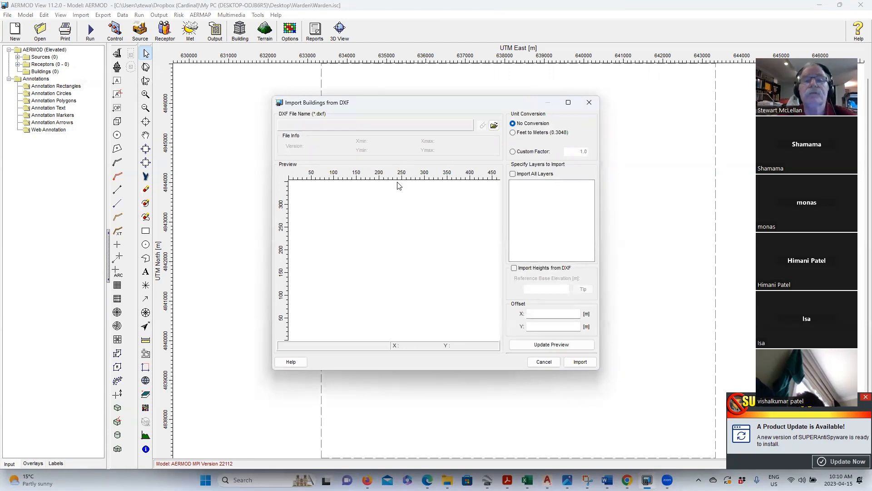
pyautogui.click(494, 126)
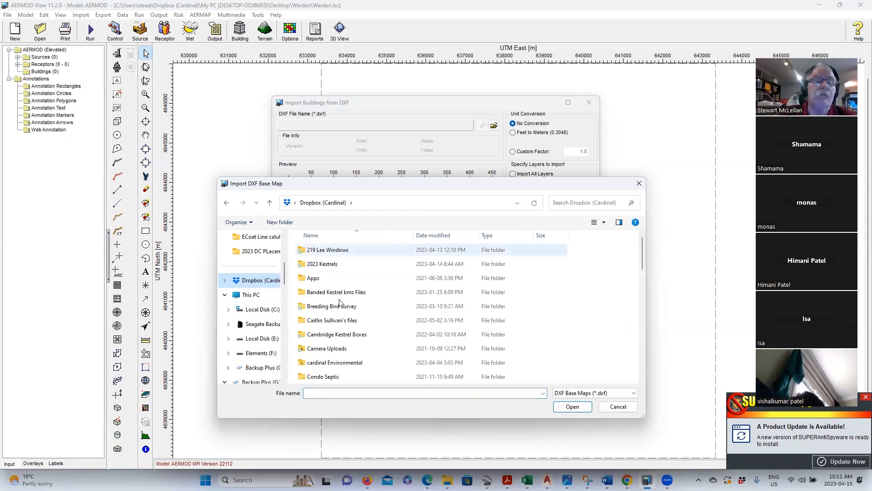
pyautogui.scroll(-1, 349, 314)
pyautogui.click(345, 323)
pyautogui.doubleClick(345, 323)
pyautogui.scroll(-3, 348, 318)
pyautogui.scroll(3, 348, 317)
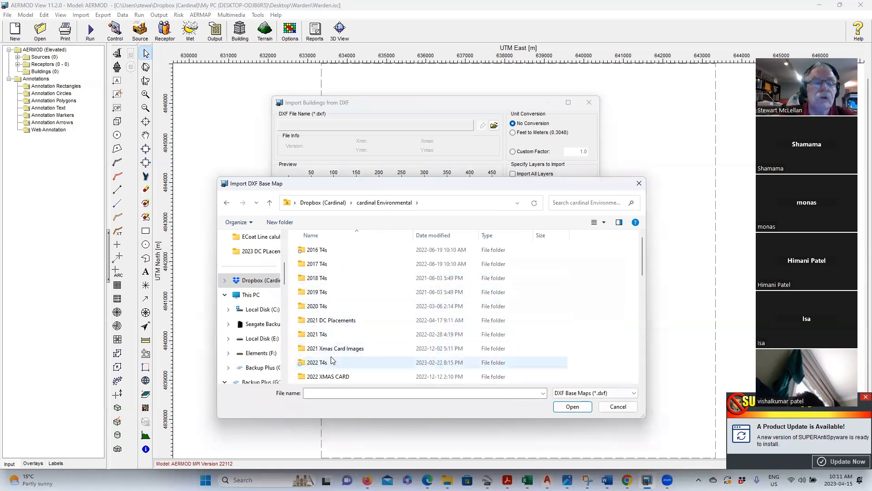
pyautogui.scroll(-3, 343, 341)
pyautogui.doubleClick(346, 349)
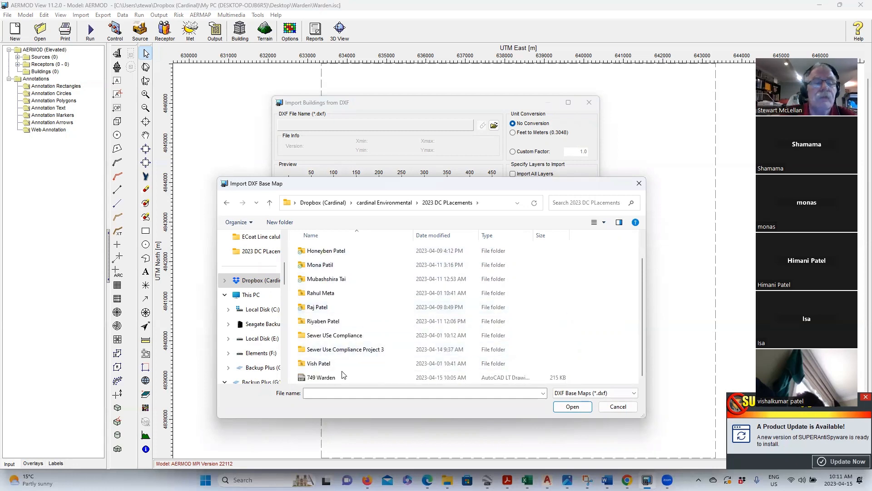
pyautogui.click(314, 378)
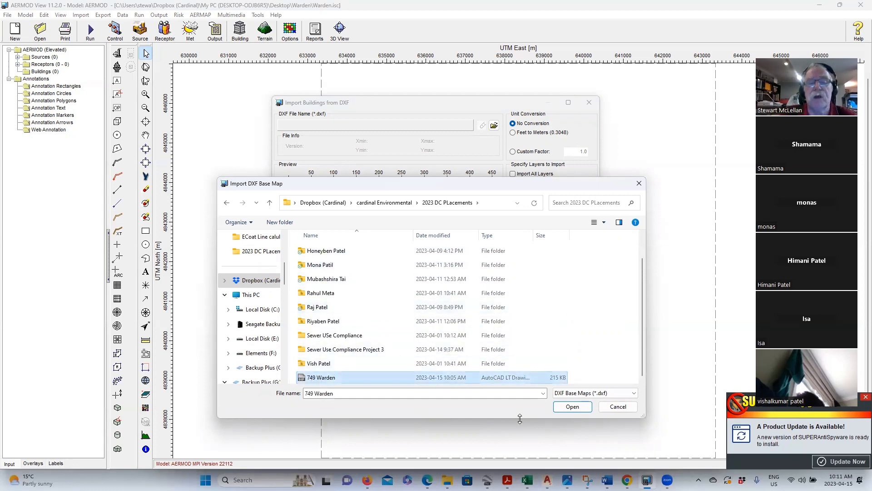
pyautogui.click(572, 407)
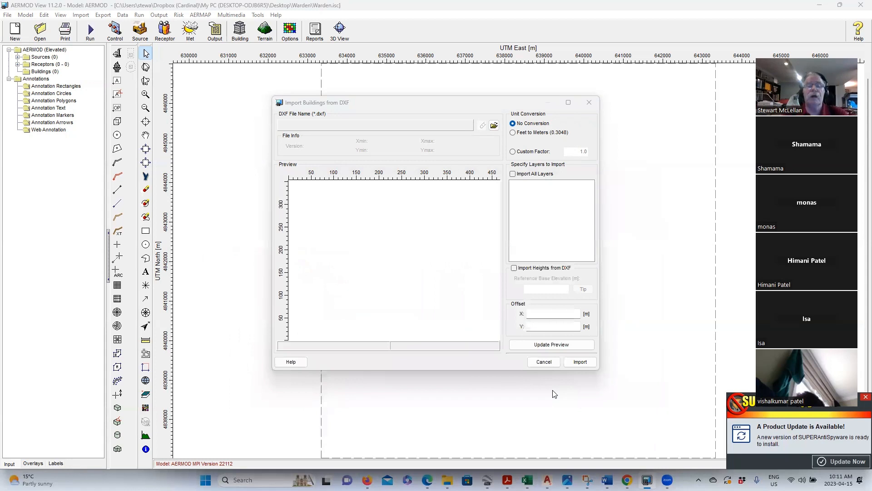
# - Limit the import to the Buildings layer, refresh the preview, and import the two buildings
pyautogui.click(595, 362)
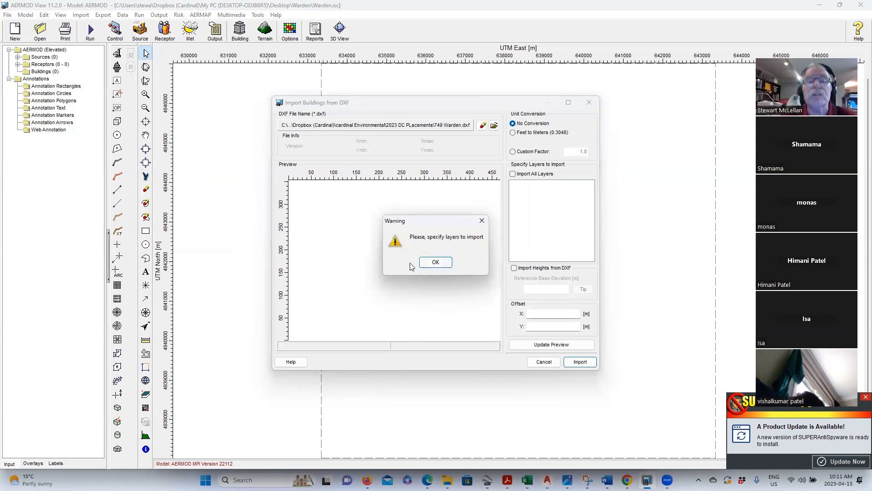
pyautogui.click(436, 263)
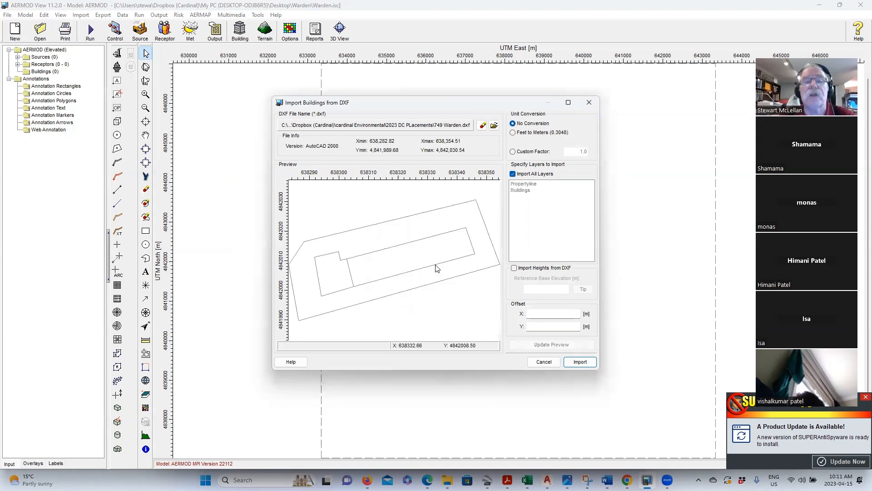
pyautogui.click(514, 174)
pyautogui.click(514, 174)
pyautogui.click(515, 184)
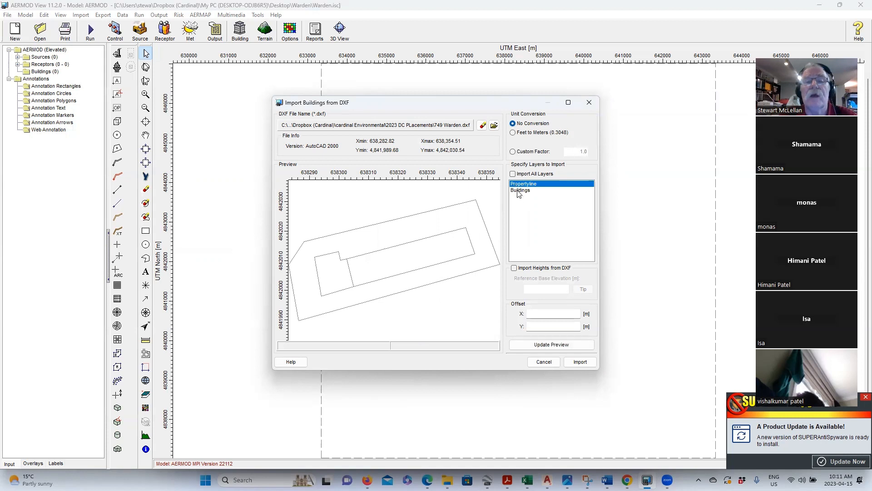
pyautogui.click(519, 190)
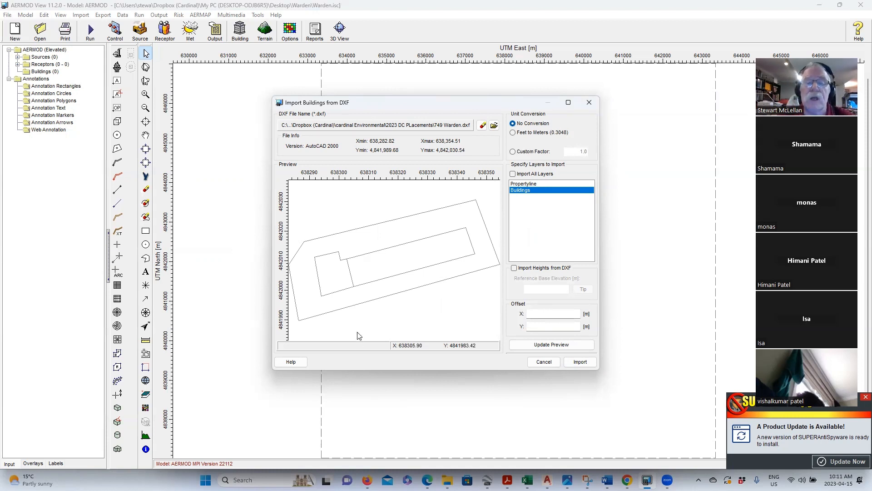
pyautogui.click(562, 345)
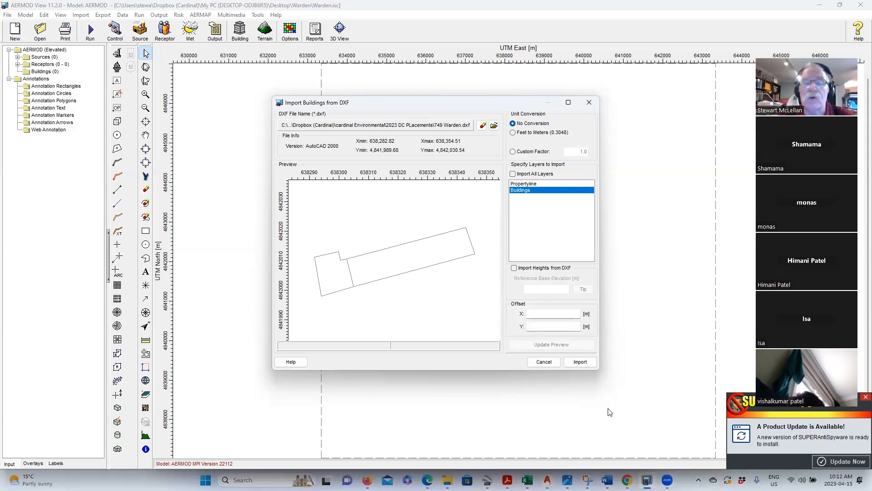
pyautogui.click(580, 362)
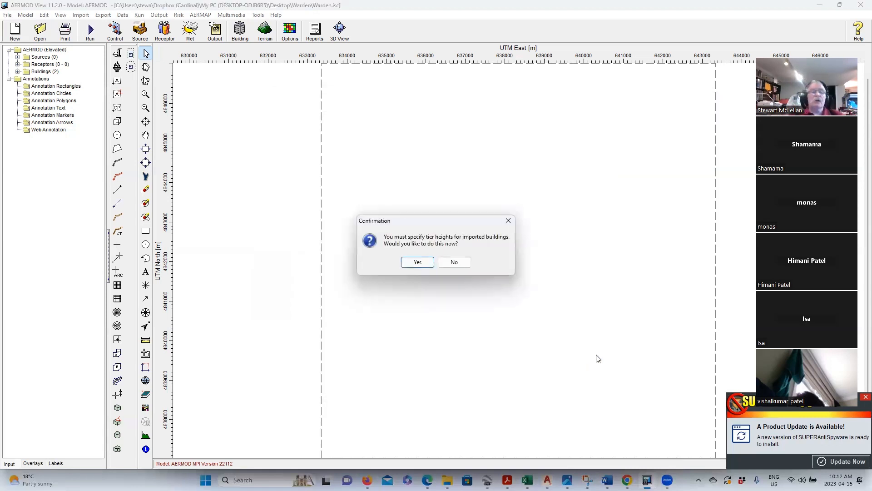
# - Enter tier heights of 7 m for BLD_1 and 5 m for BLD_2, then close Building Inputs
pyautogui.click(417, 262)
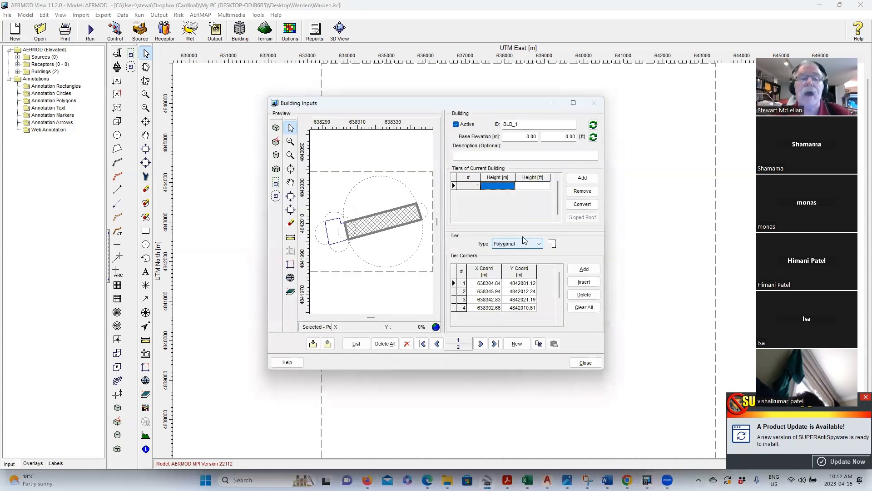
pyautogui.click(507, 187)
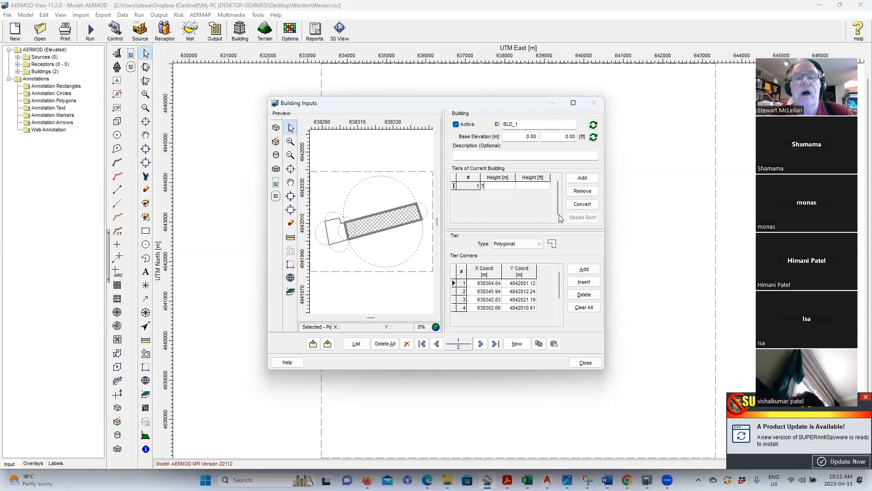
pyautogui.click(480, 343)
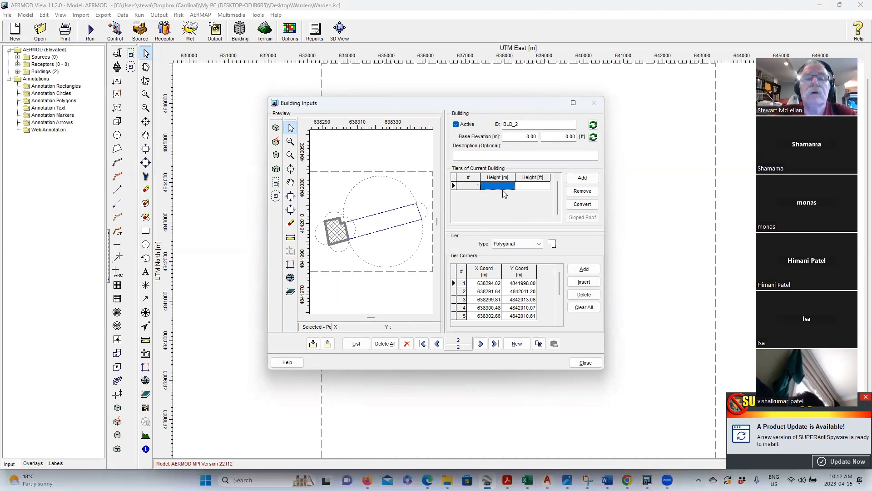
pyautogui.write('5')
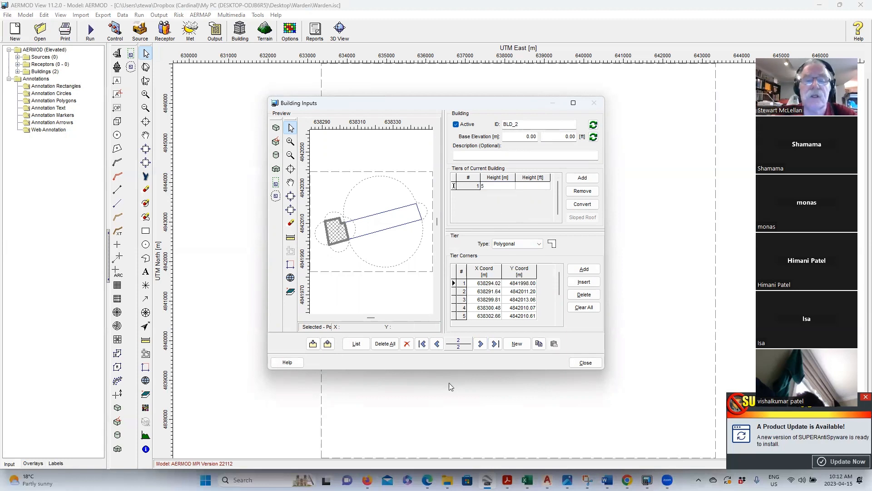
pyautogui.click(436, 344)
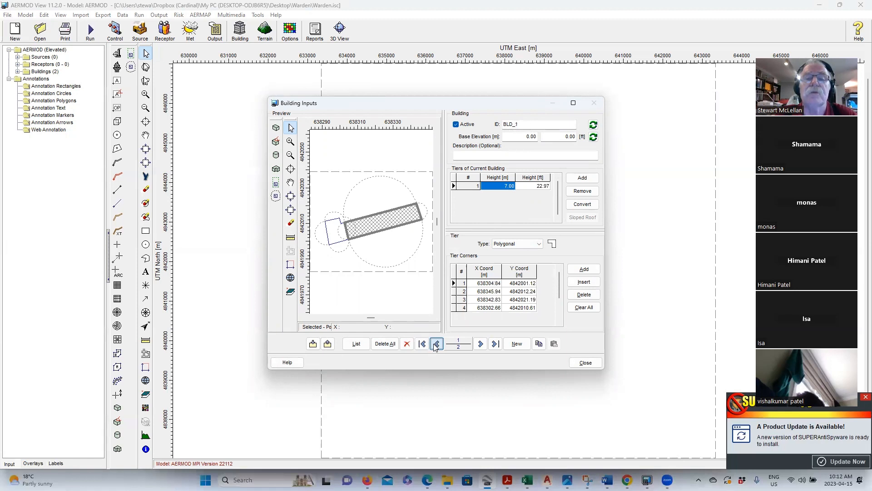
pyautogui.click(587, 362)
pyautogui.scroll(5, 520, 263)
pyautogui.scroll(-2, 455, 271)
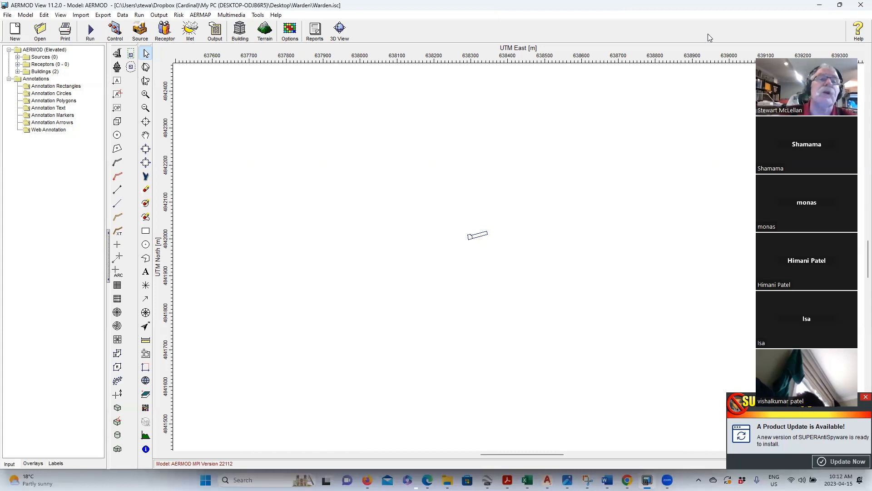
# - Export the buildings to Google Earth as Warden.kml with Site Domain Boundary unchecked
pyautogui.click(339, 28)
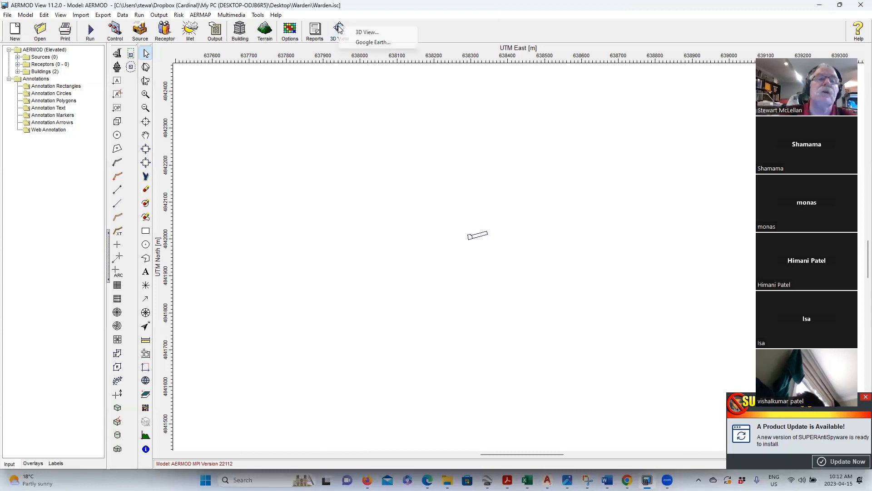
pyautogui.click(365, 42)
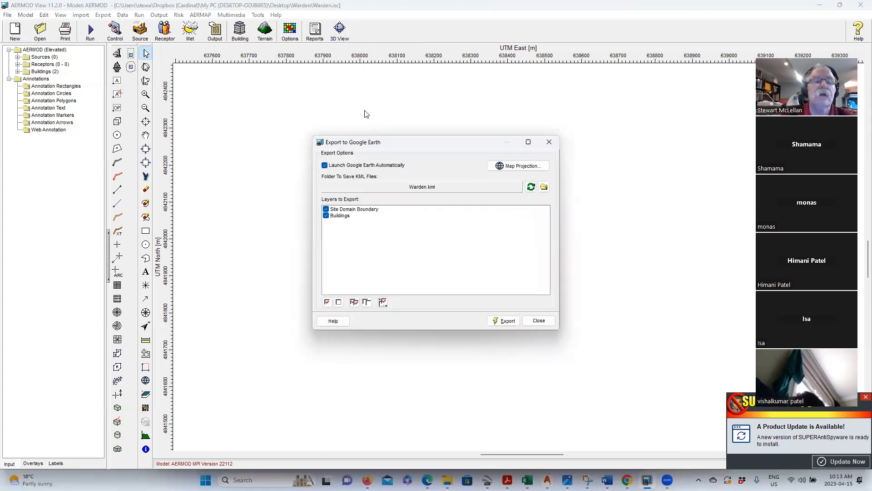
pyautogui.click(325, 209)
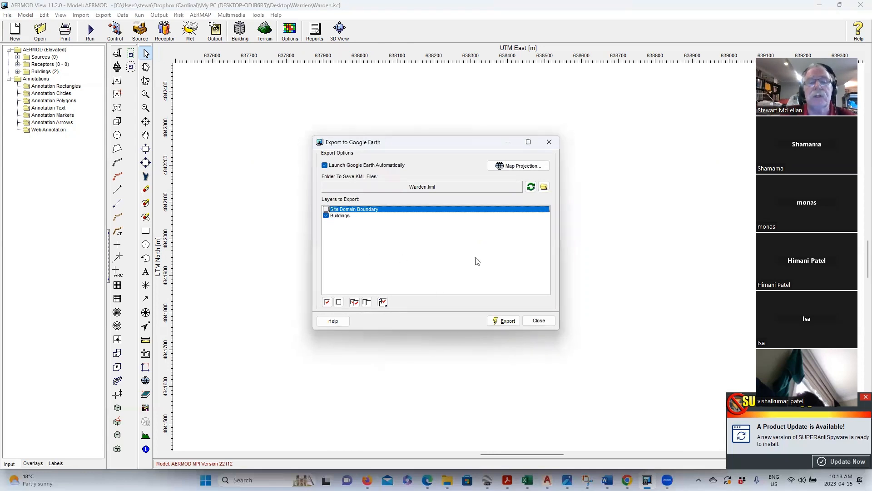
pyautogui.click(507, 324)
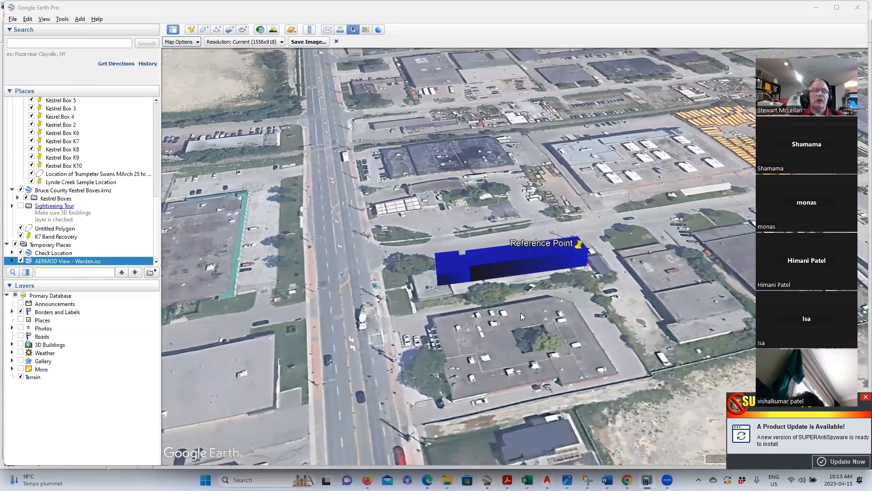
pyautogui.scroll(-2, 484, 308)
pyautogui.scroll(-3, 482, 308)
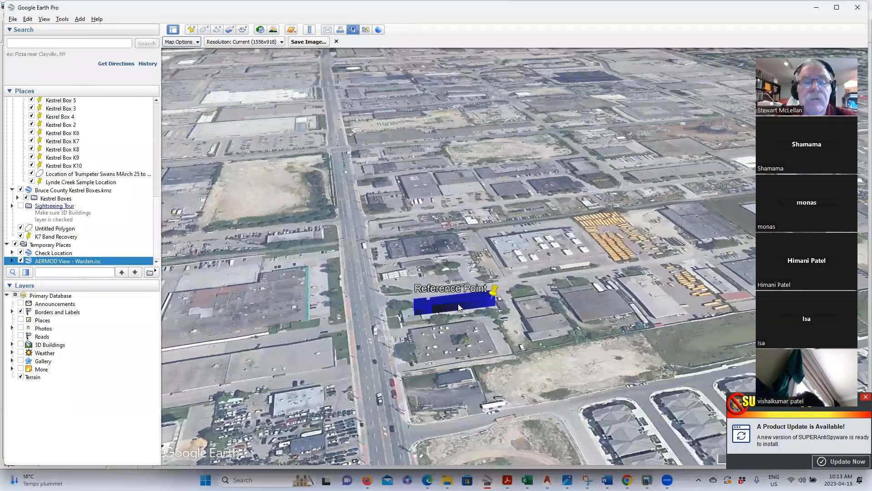
pyautogui.scroll(2, 459, 308)
pyautogui.scroll(3, 461, 304)
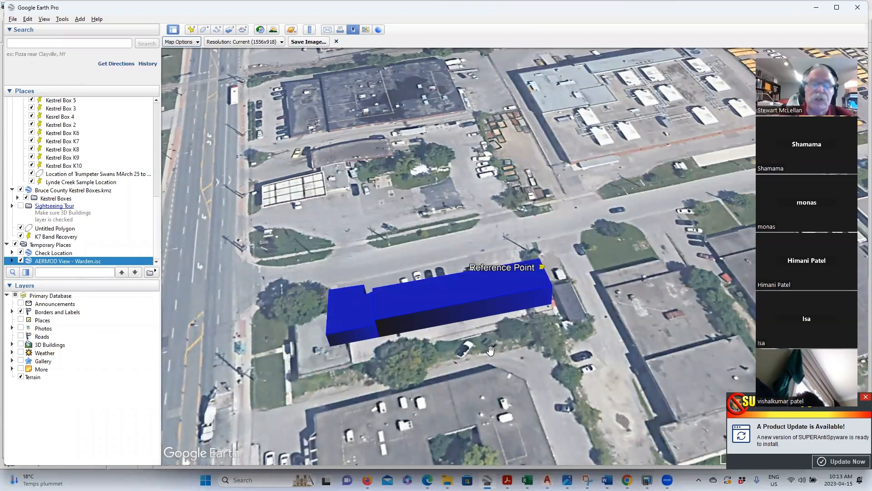
pyautogui.moveTo(547, 480)
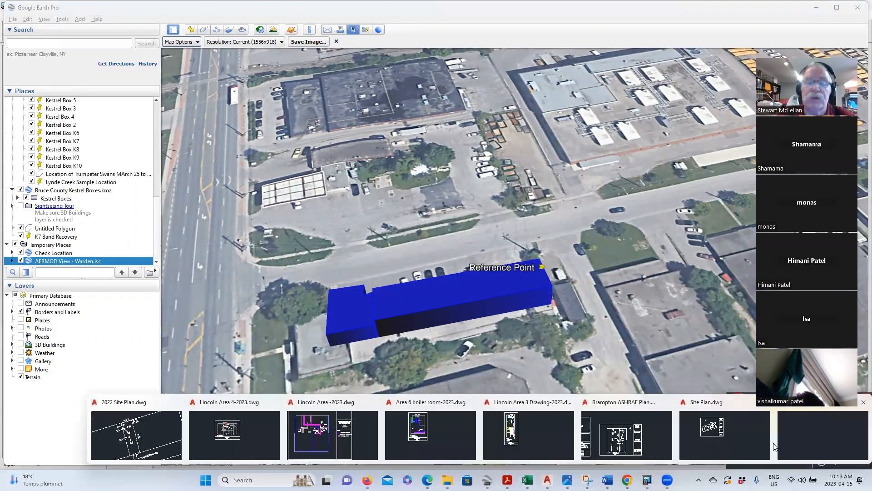
pyautogui.click(712, 447)
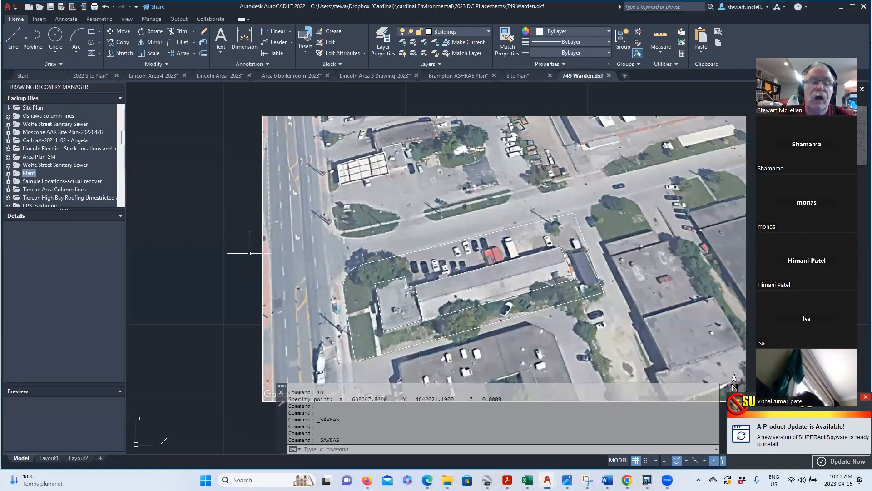
# - Measure the building's long side with DIST as 41.5431, then return to Google Earth Pro
pyautogui.scroll(2, 579, 239)
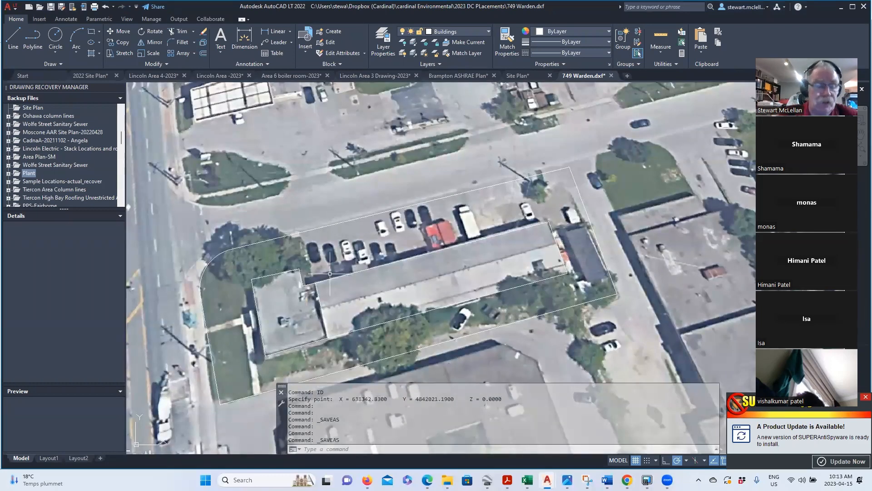
pyautogui.write('dist')
pyautogui.press('Return')
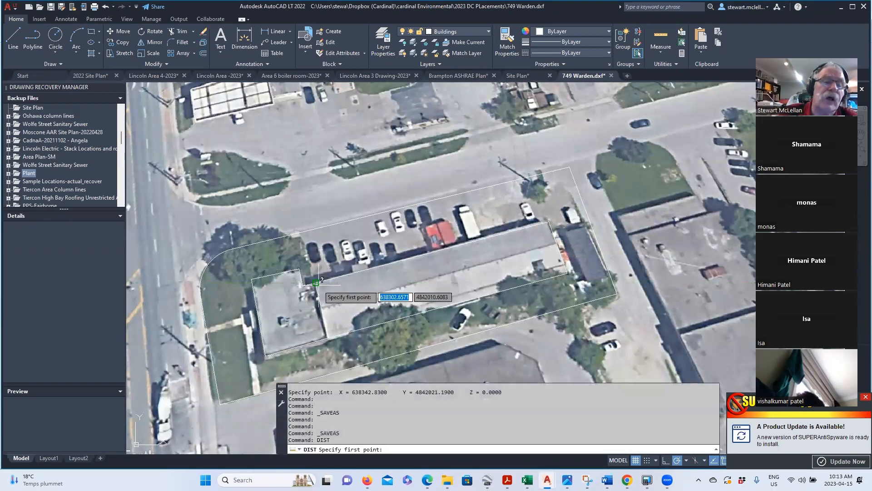
pyautogui.click(316, 283)
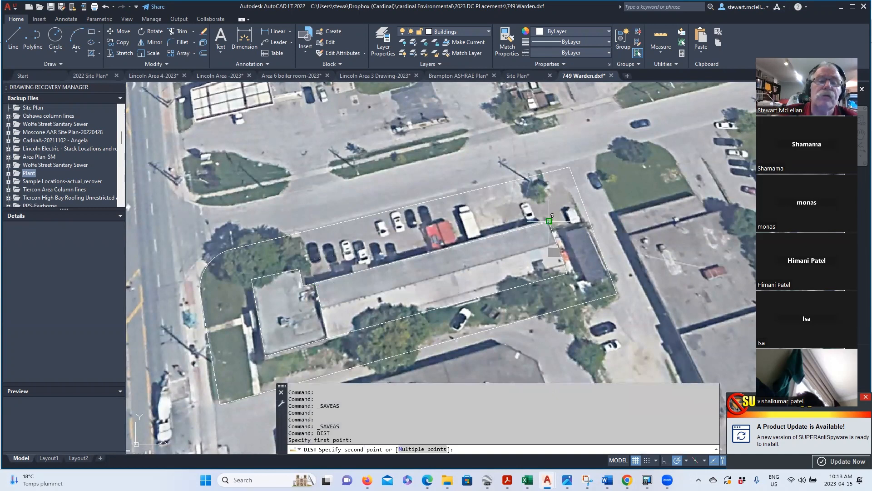
pyautogui.click(550, 221)
pyautogui.moveTo(607, 480)
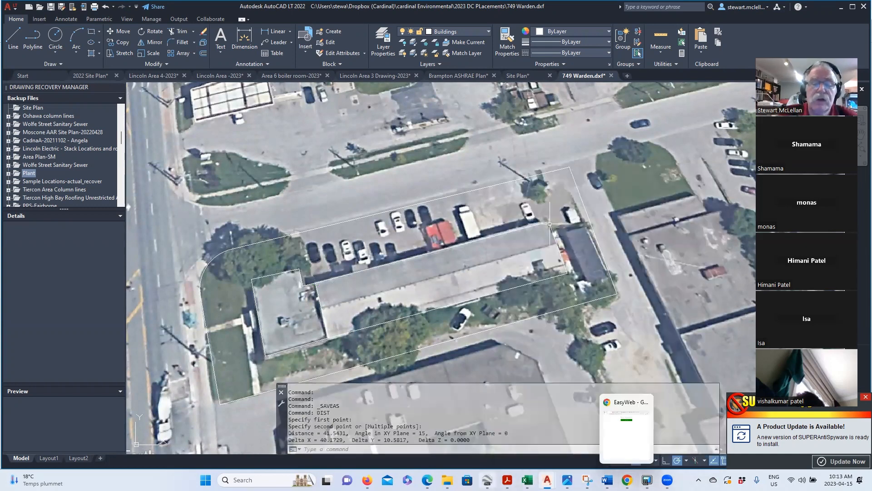
pyautogui.click(481, 436)
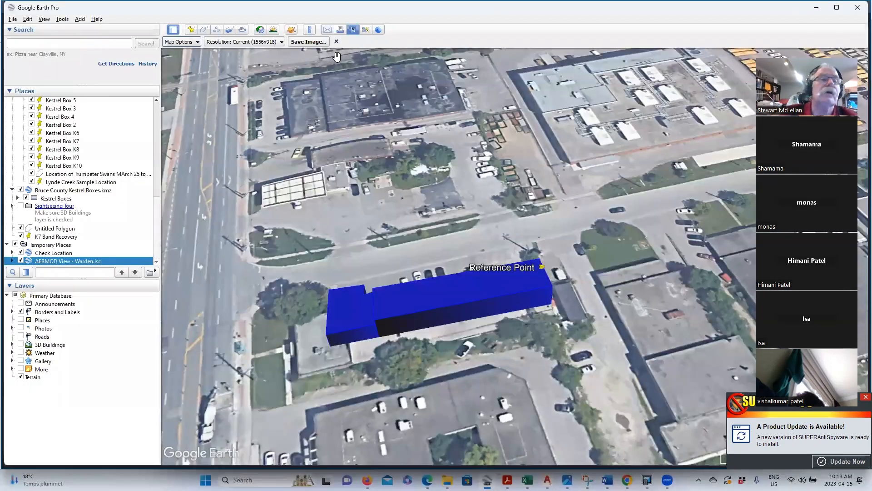
# - Hide the Check Location reference point and the exported blue AERMOD buildings
pyautogui.click(57, 253)
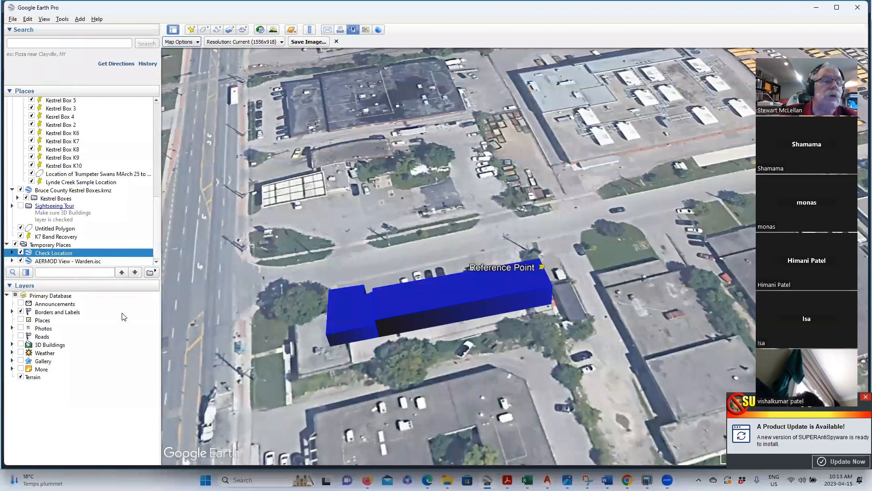
pyautogui.click(20, 253)
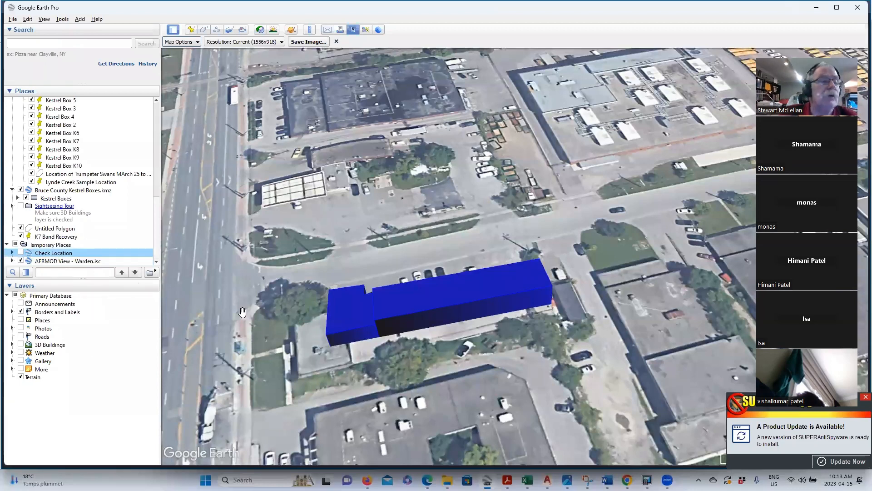
pyautogui.click(20, 262)
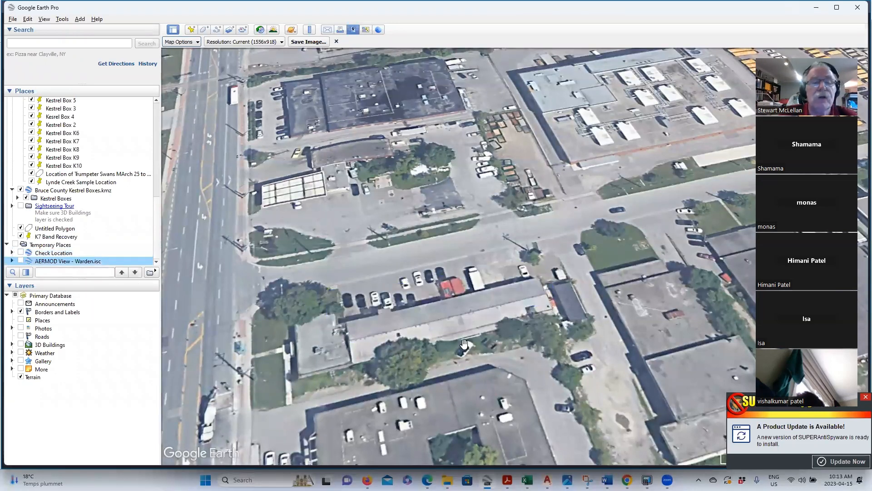
# - Measure the building's north edge with a Ruler line: 49.73 m at heading 72.36°
pyautogui.click(309, 30)
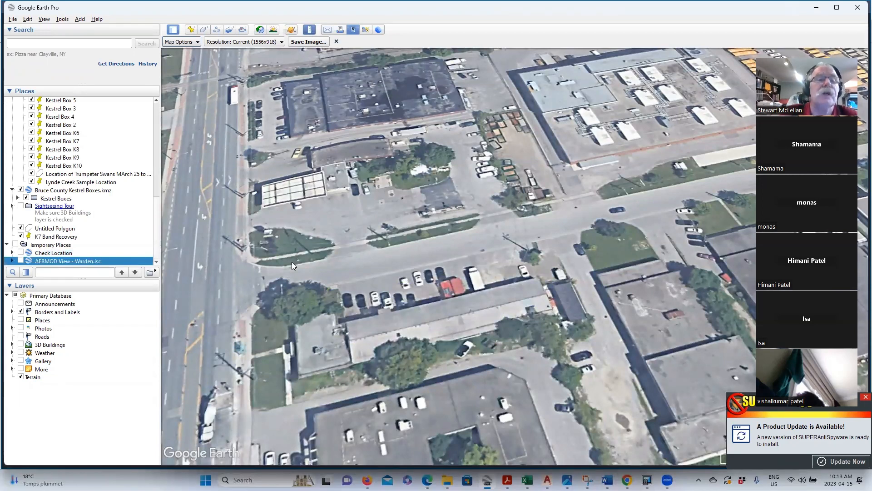
pyautogui.click(345, 322)
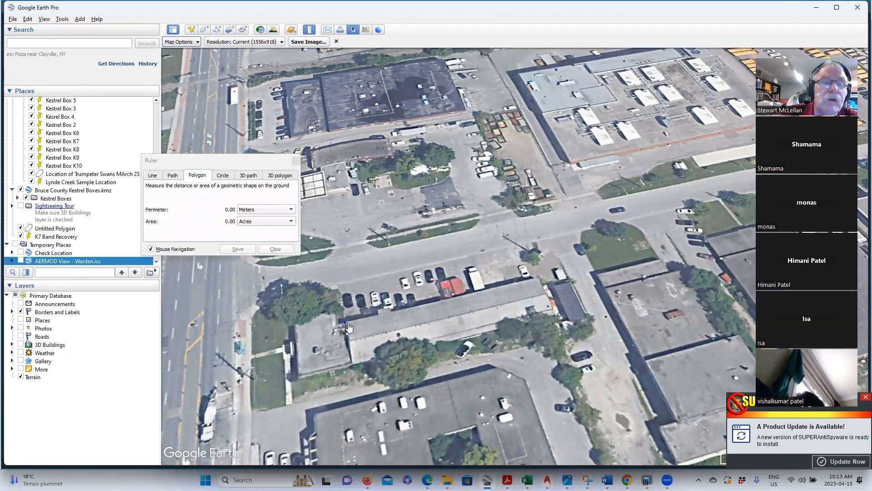
pyautogui.click(538, 278)
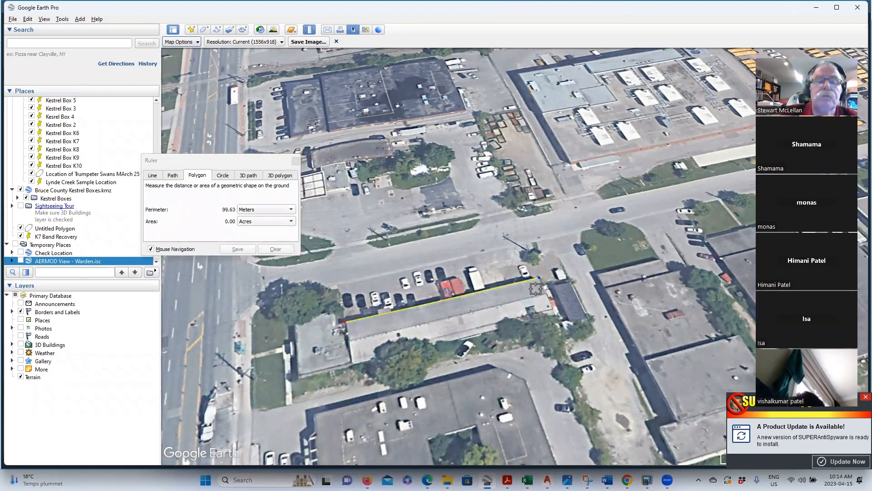
pyautogui.click(153, 176)
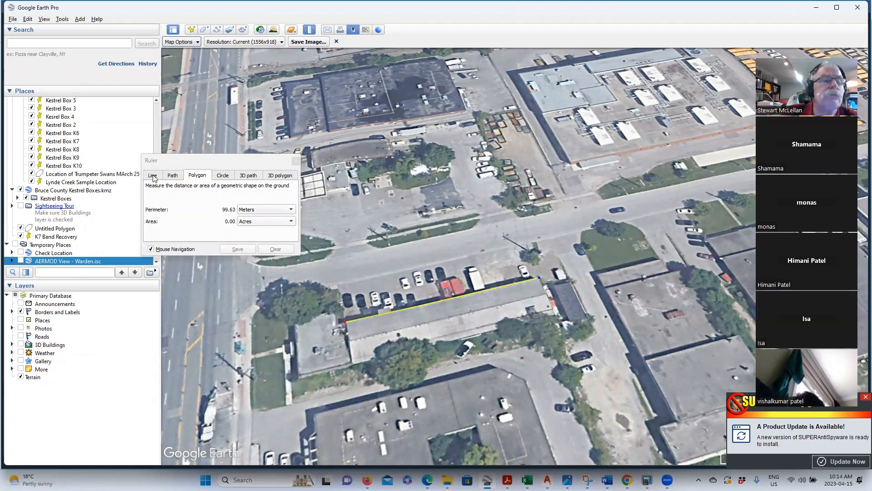
pyautogui.click(344, 322)
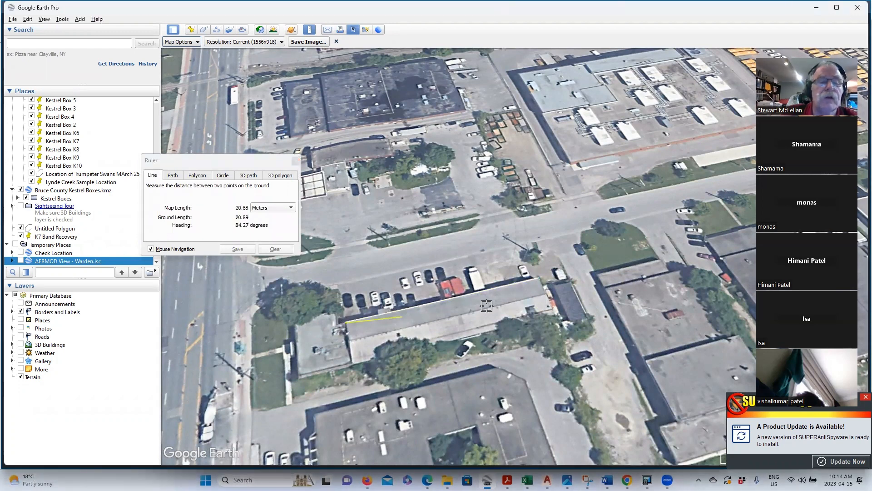
pyautogui.click(538, 277)
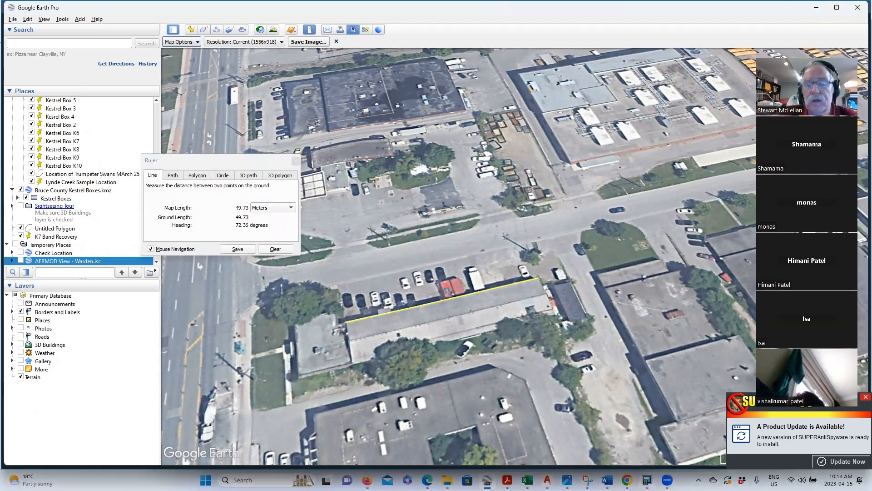
pyautogui.click(648, 479)
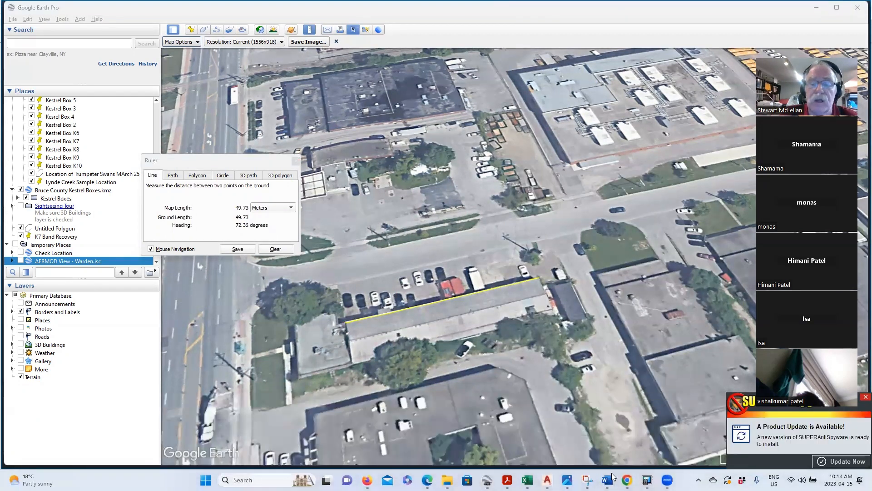
pyautogui.click(548, 480)
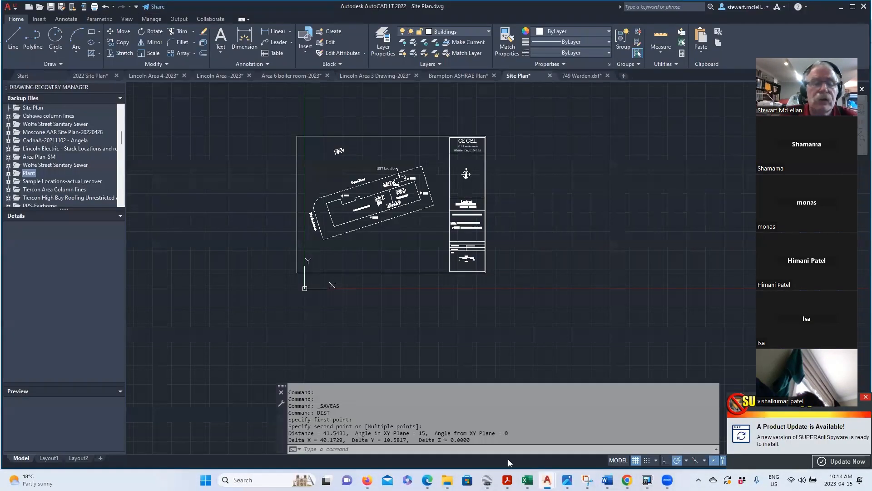
pyautogui.moveTo(547, 480)
pyautogui.click(629, 341)
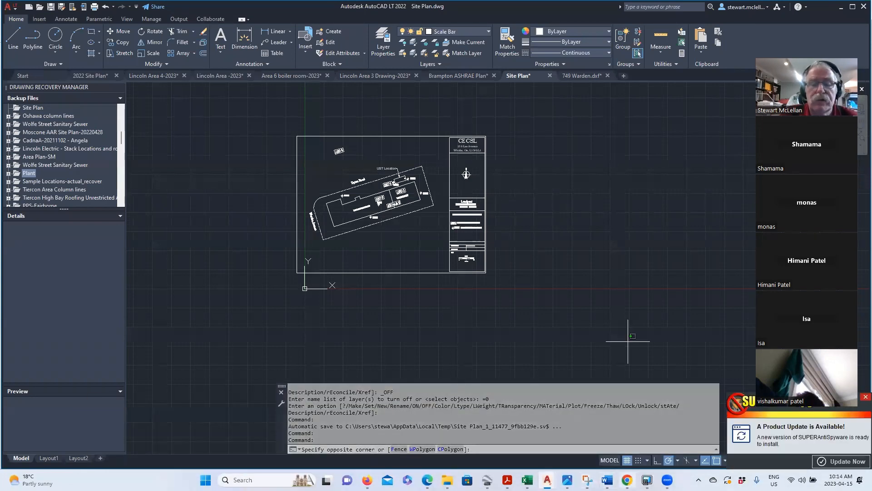
pyautogui.moveTo(548, 480)
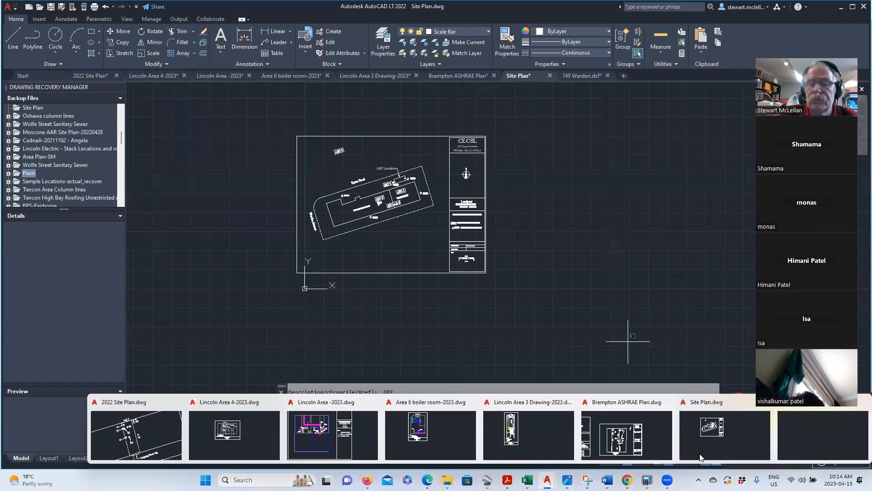
pyautogui.click(814, 435)
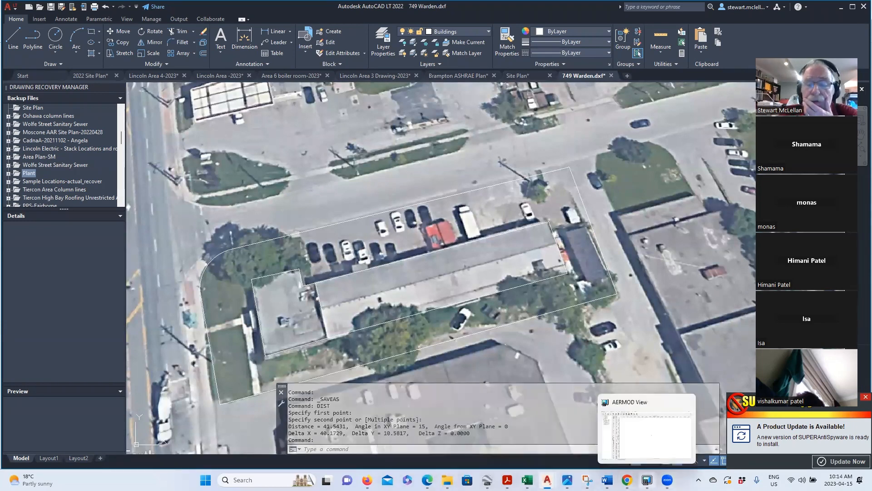
pyautogui.click(647, 480)
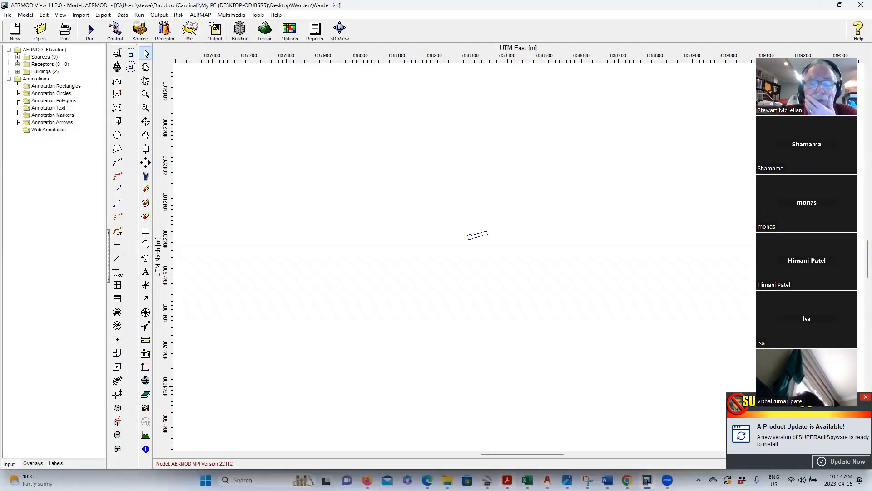
pyautogui.click(488, 480)
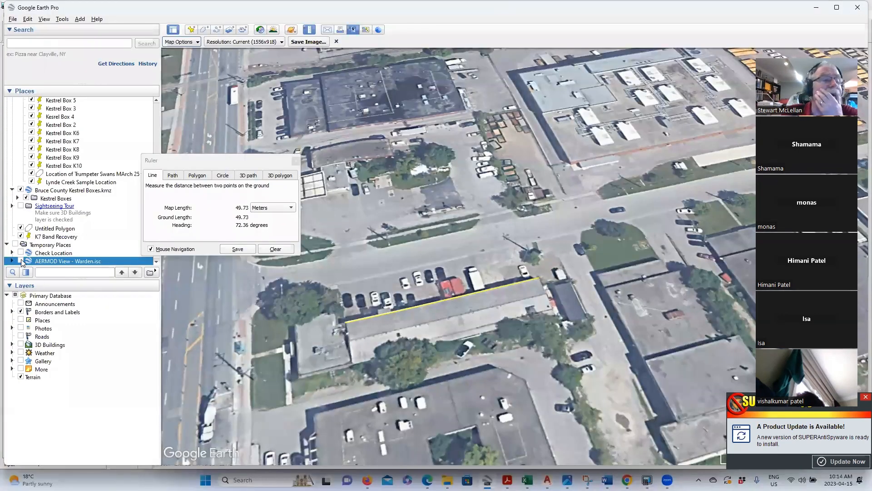
# - Show Check Location, clear and close the Ruler, and display the AERMOD View - Warden.isc buildings
pyautogui.click(20, 253)
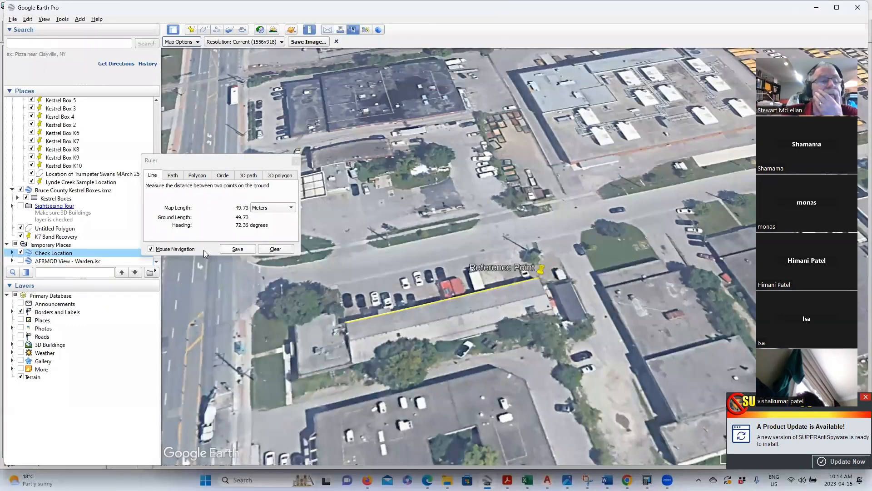
pyautogui.click(17, 261)
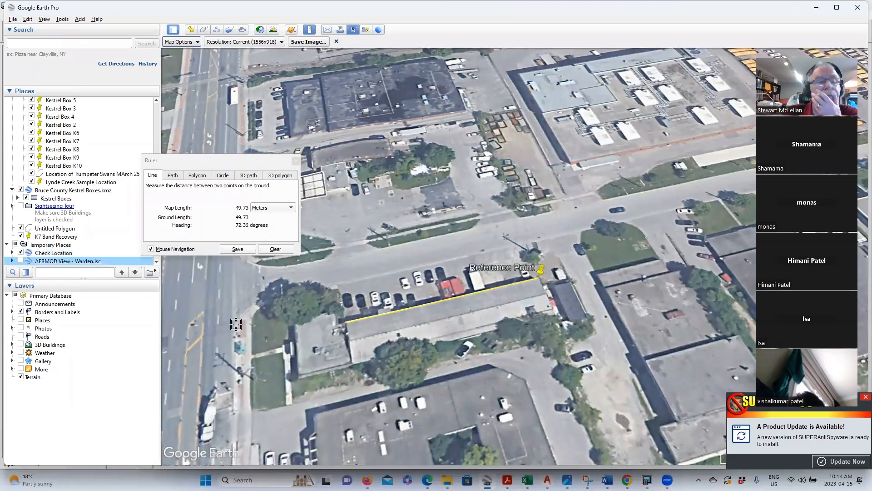
pyautogui.click(283, 339)
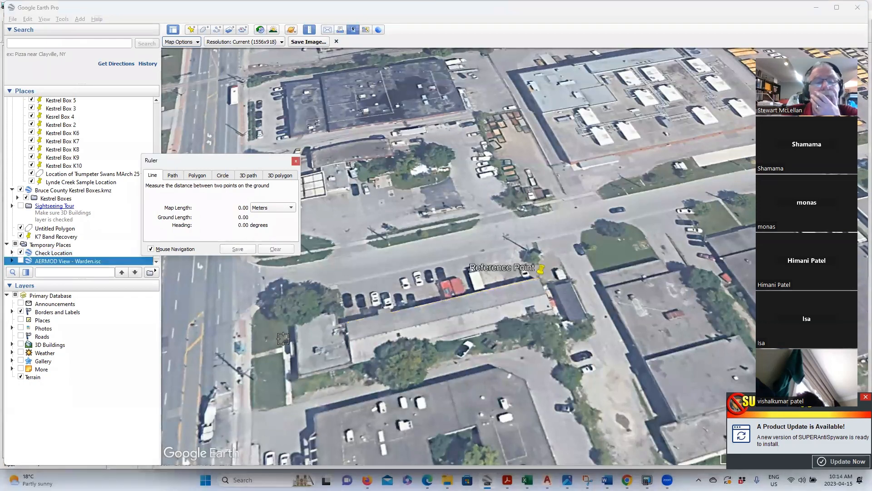
pyautogui.click(296, 160)
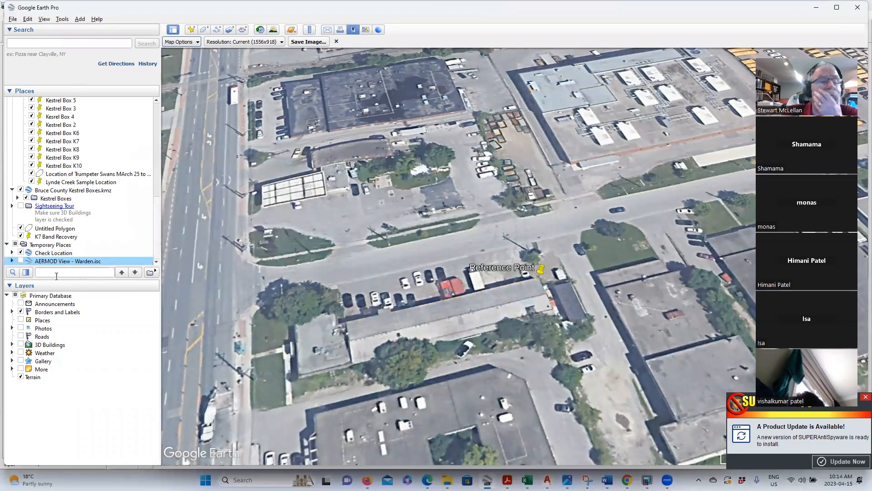
pyautogui.click(20, 261)
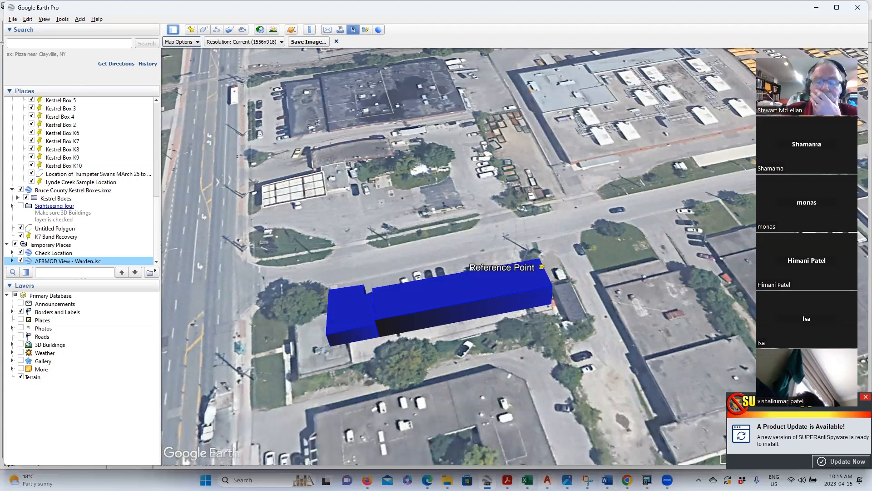
pyautogui.click(547, 480)
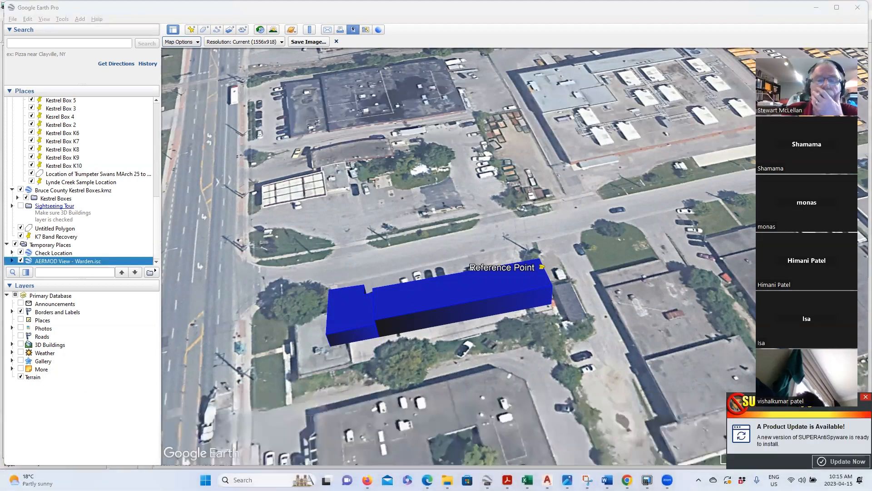
pyautogui.click(822, 435)
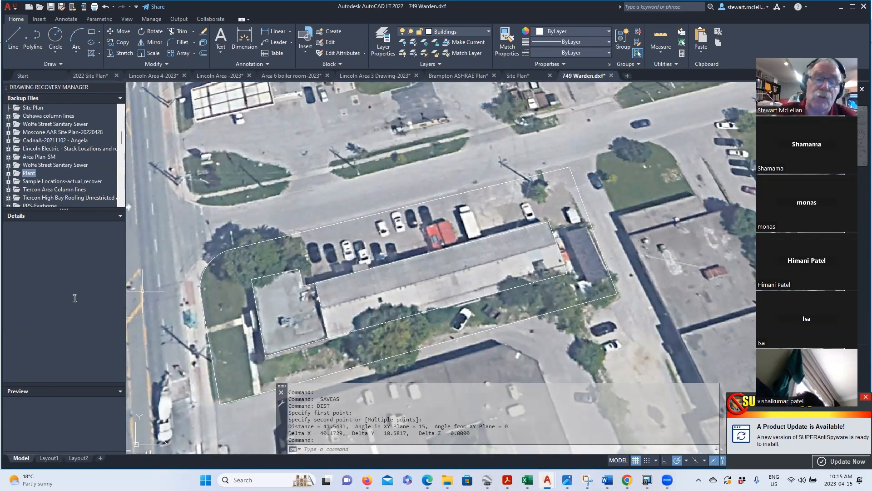
pyautogui.scroll(-2, 206, 340)
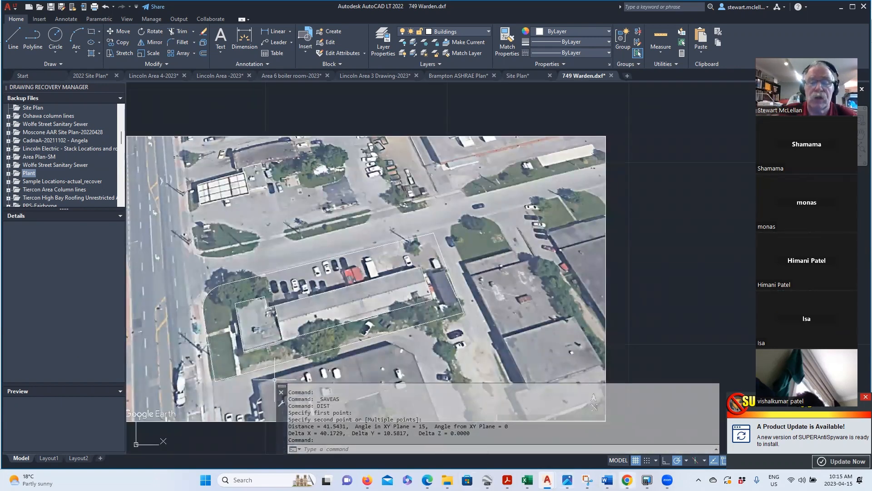
pyautogui.click(488, 480)
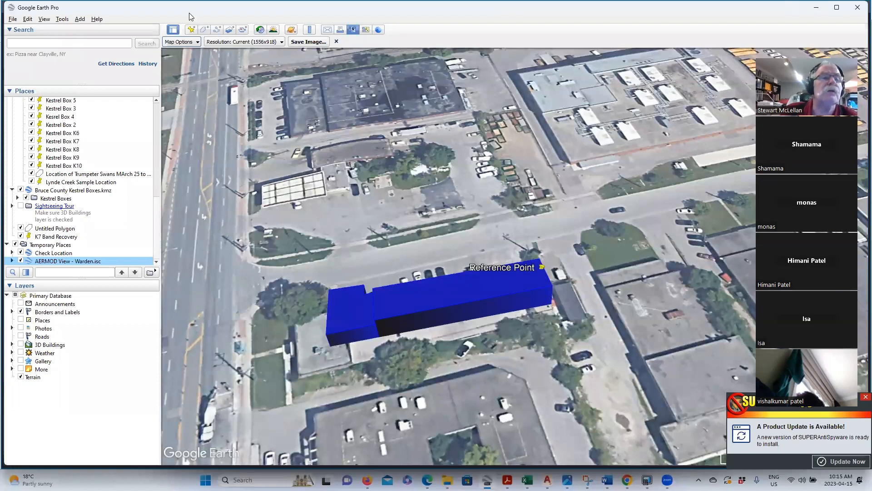
# - Draw a Ruler line along the blue block's south side: 50.43 m at heading 74.23°
pyautogui.click(310, 29)
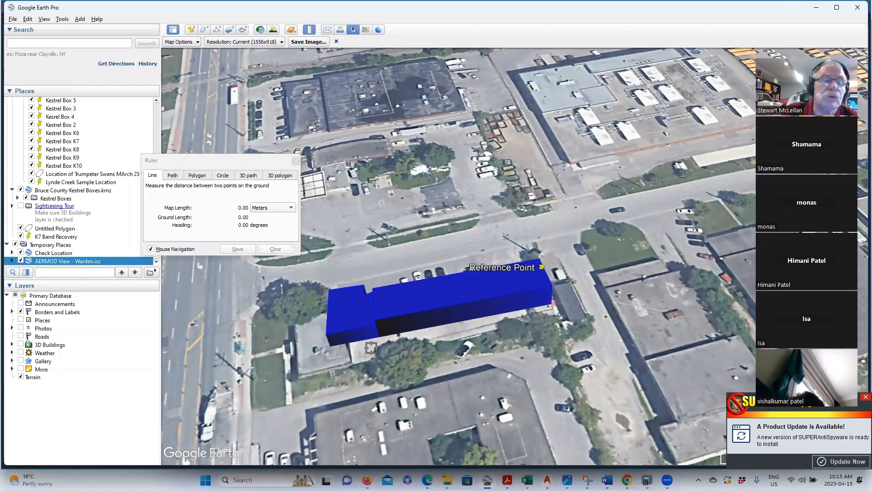
pyautogui.click(351, 364)
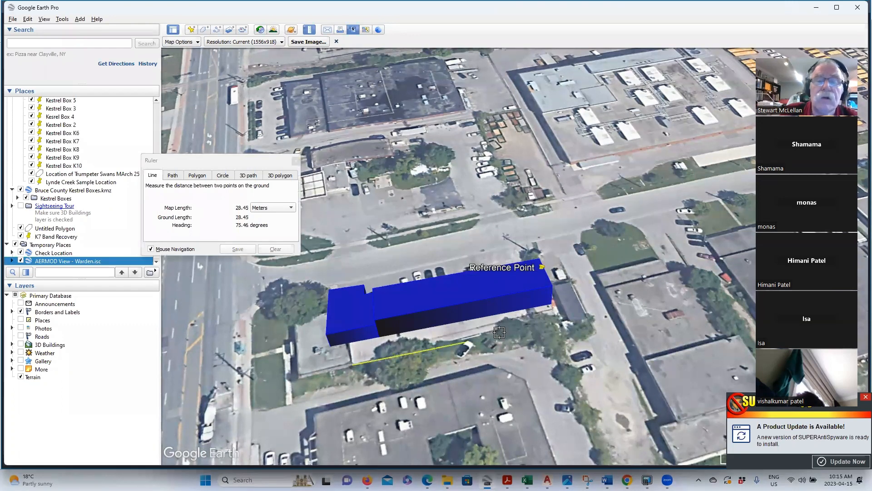
pyautogui.click(561, 319)
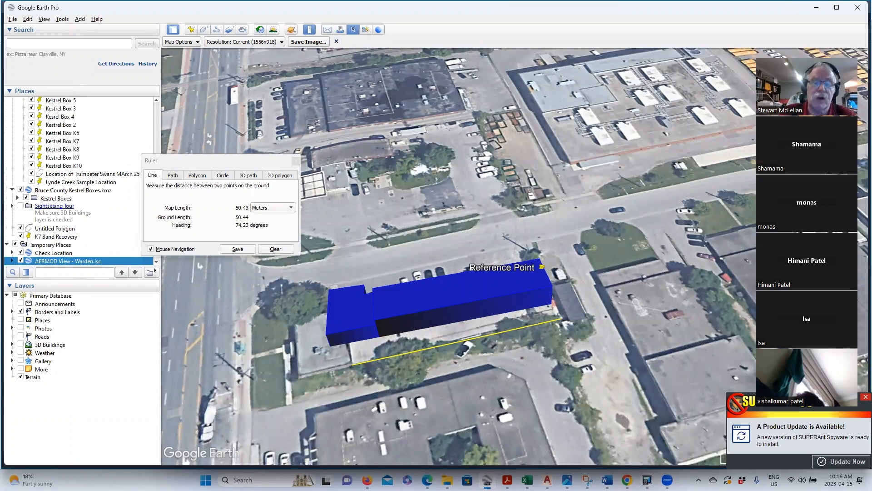
pyautogui.moveTo(548, 480)
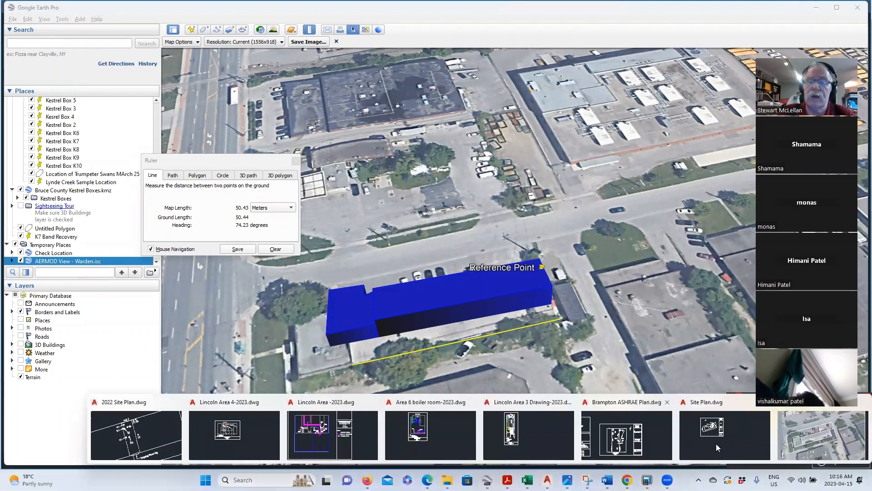
pyautogui.click(807, 443)
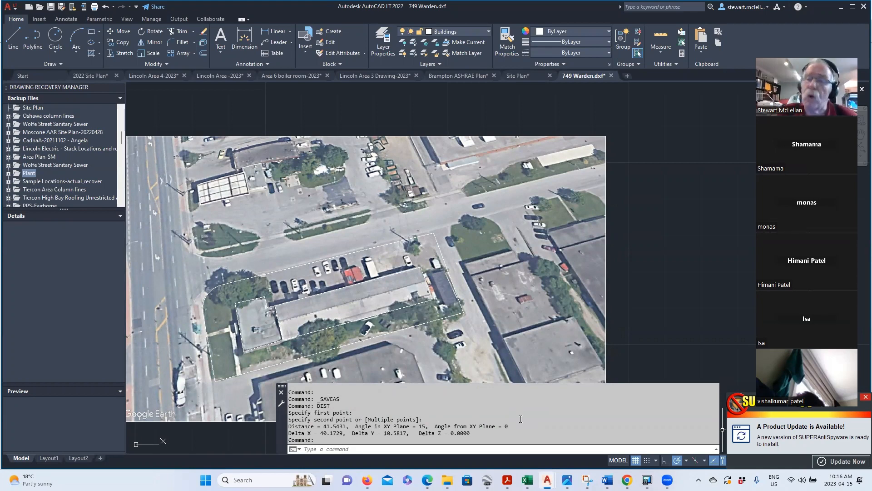
pyautogui.scroll(-2, 543, 282)
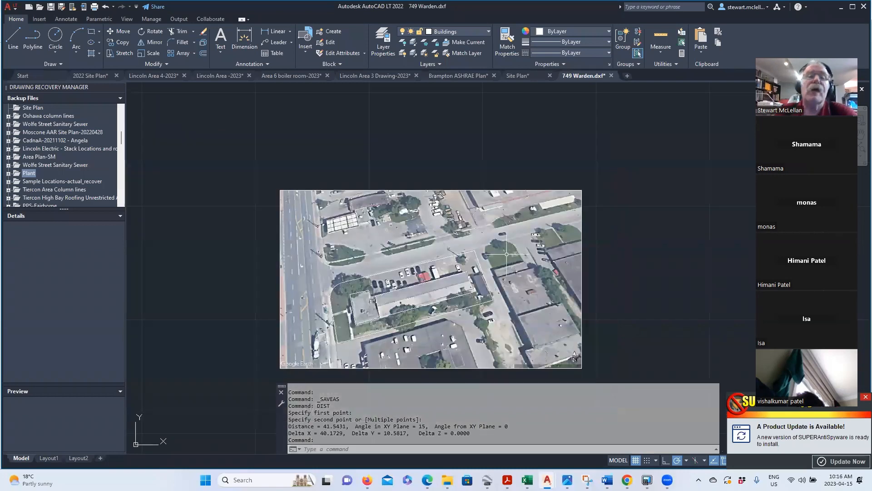
pyautogui.click(488, 31)
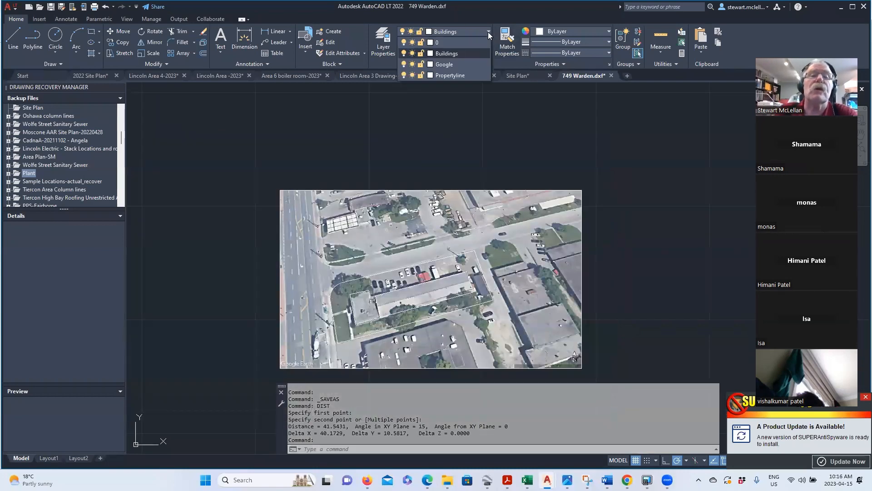
pyautogui.click(586, 169)
pyautogui.scroll(-2, 513, 155)
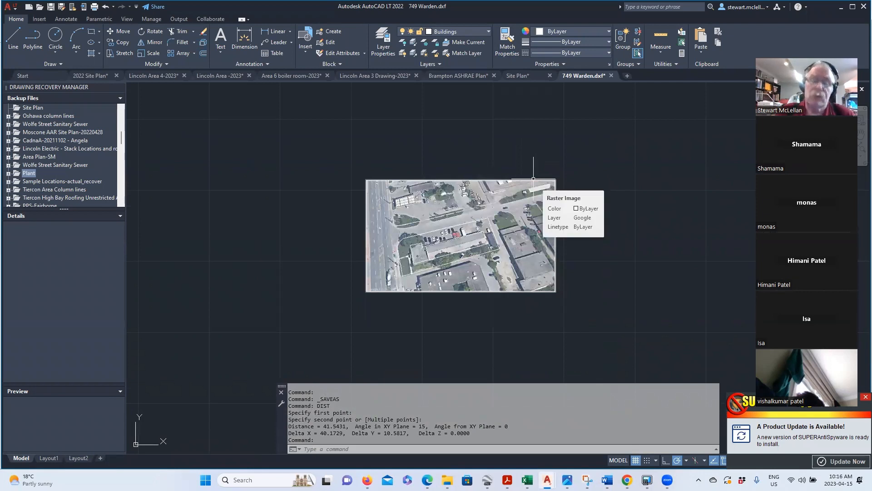
# - Scale the window-selected building outlines by 1.20356930 from the corner base point, then start DIST
pyautogui.write('scale')
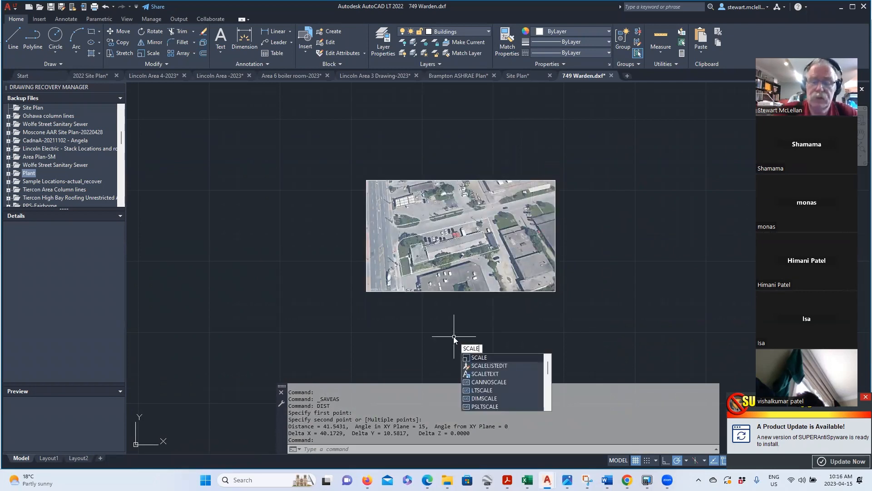
pyautogui.press('Return')
pyautogui.click(338, 159)
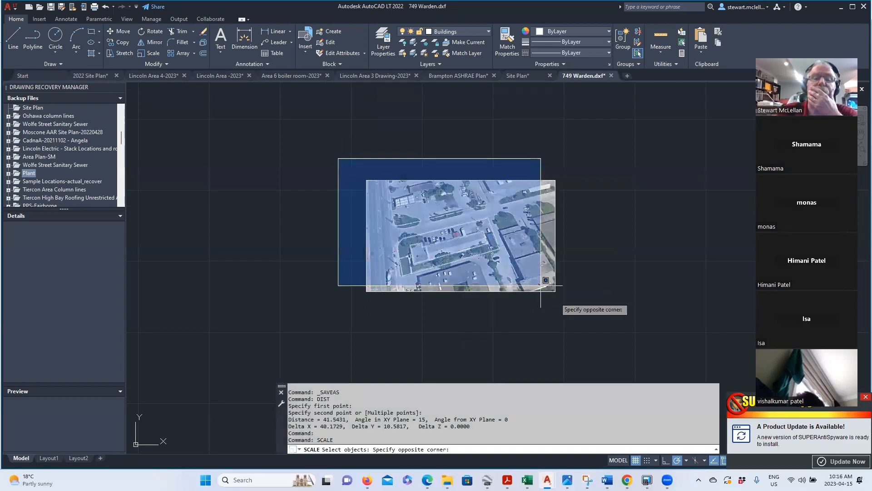
pyautogui.click(603, 335)
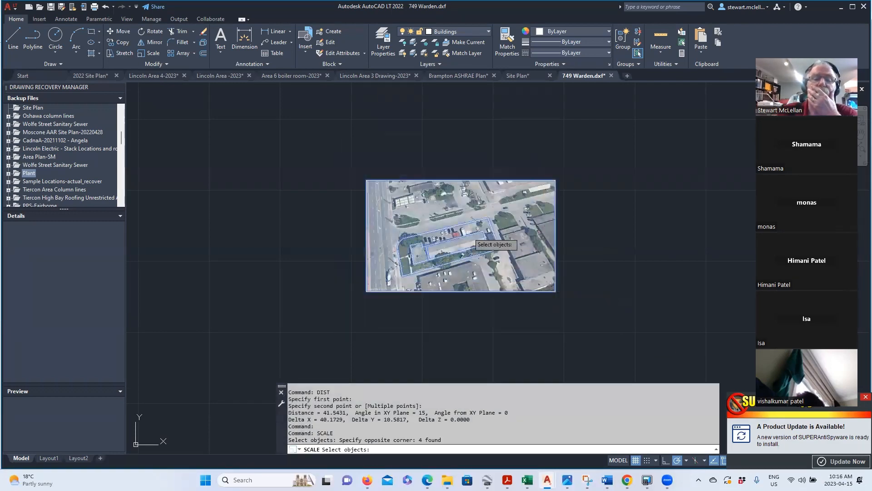
pyautogui.scroll(6, 481, 247)
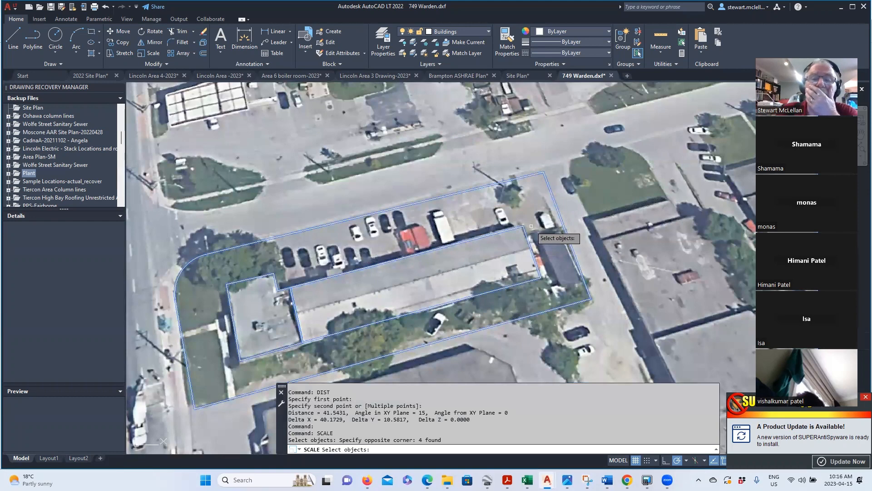
pyautogui.press('Return')
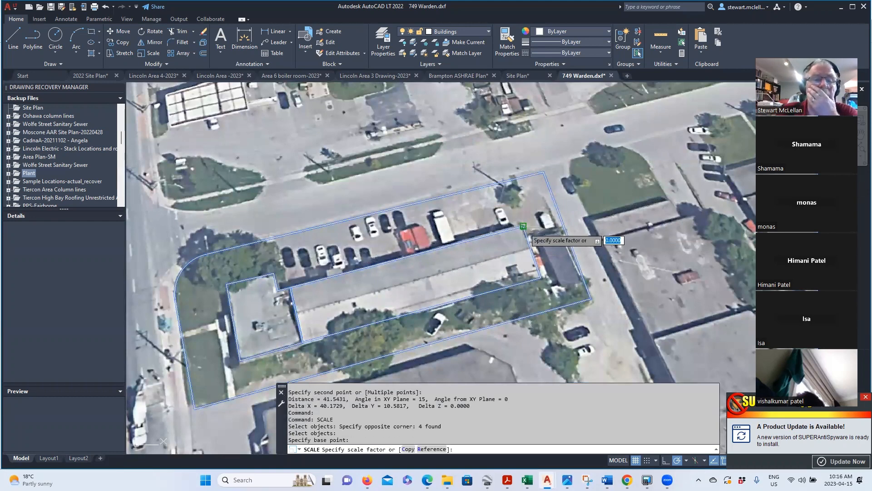
pyautogui.click(523, 226)
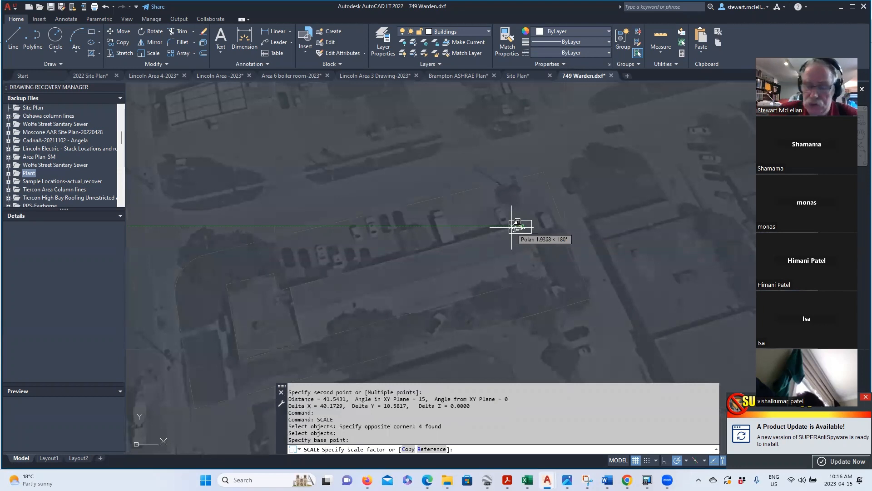
pyautogui.write('1.20')
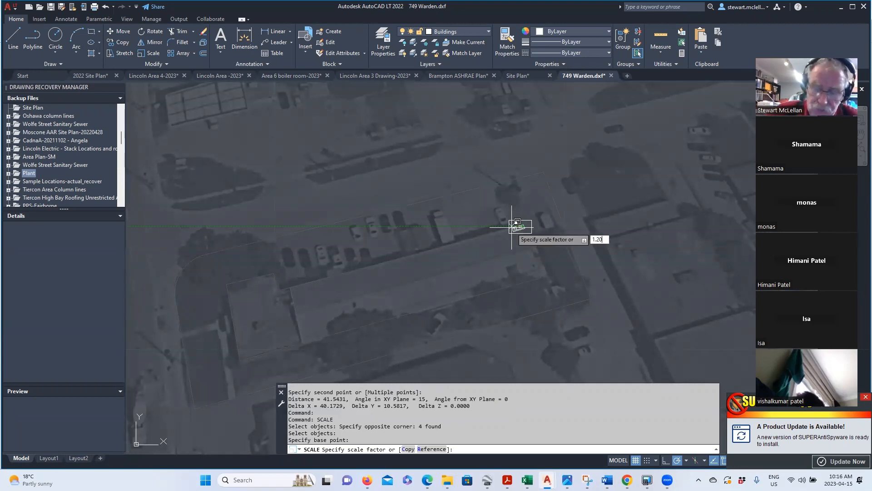
pyautogui.write('3569')
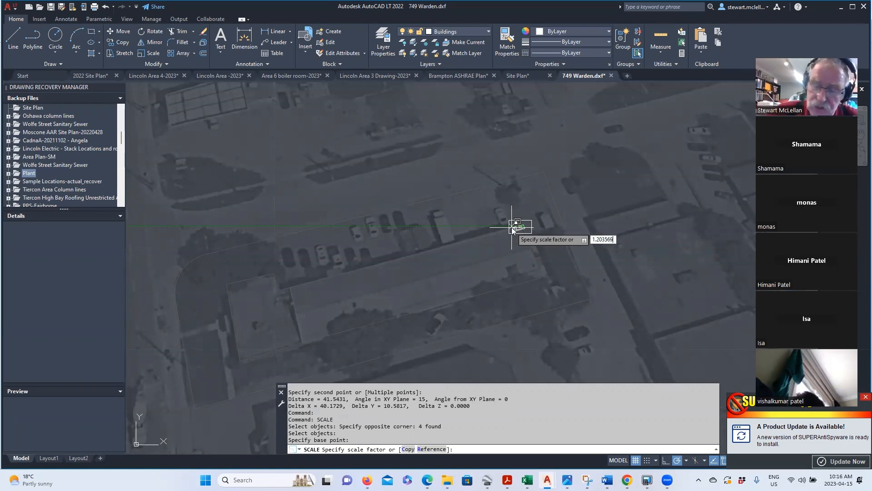
pyautogui.write('30')
pyautogui.press('Return')
pyautogui.write('dist')
pyautogui.press('Return')
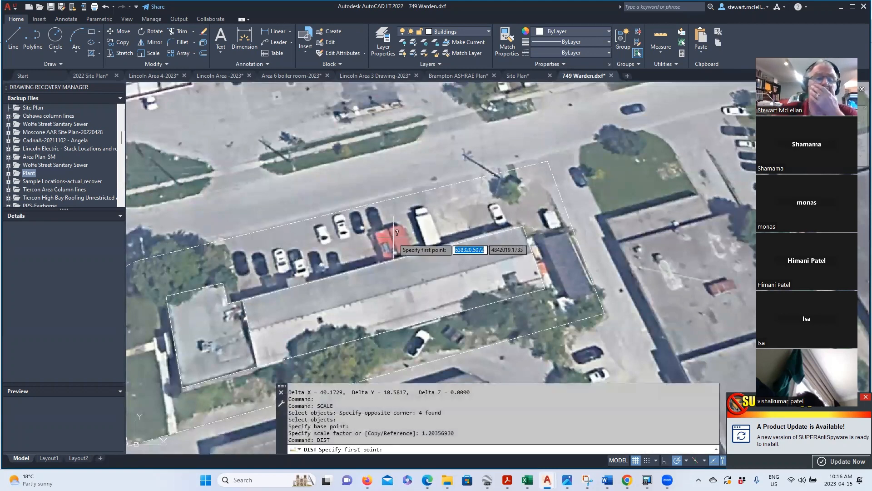
# - Measure the building edge with DIST to confirm it reads 50 units
pyautogui.click(244, 300)
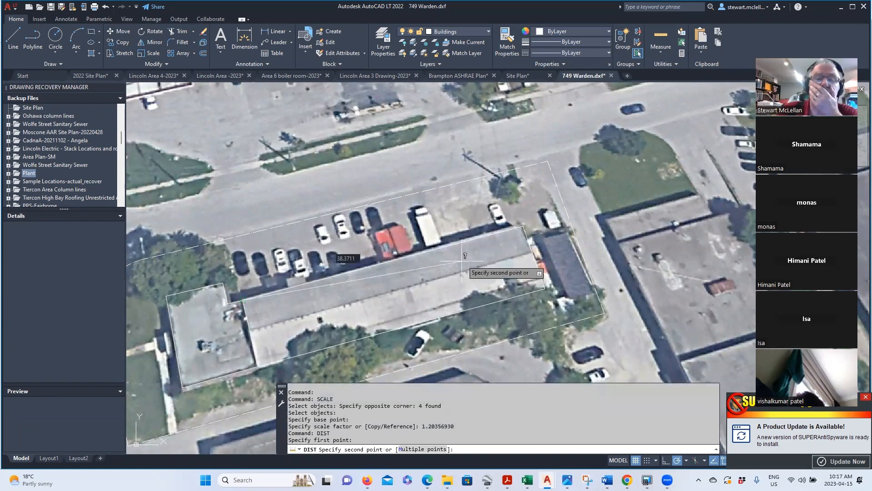
pyautogui.click(524, 225)
pyautogui.press('Escape')
pyautogui.scroll(-2, 410, 193)
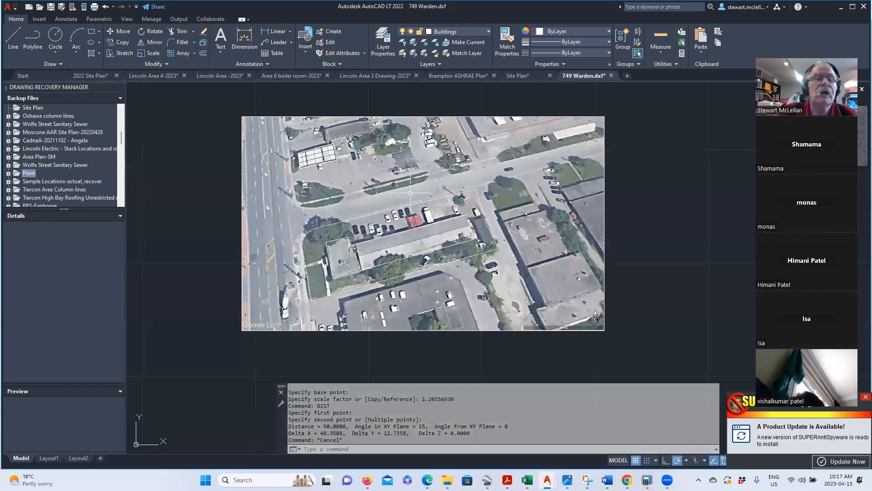
pyautogui.click(10, 6)
pyautogui.click(31, 123)
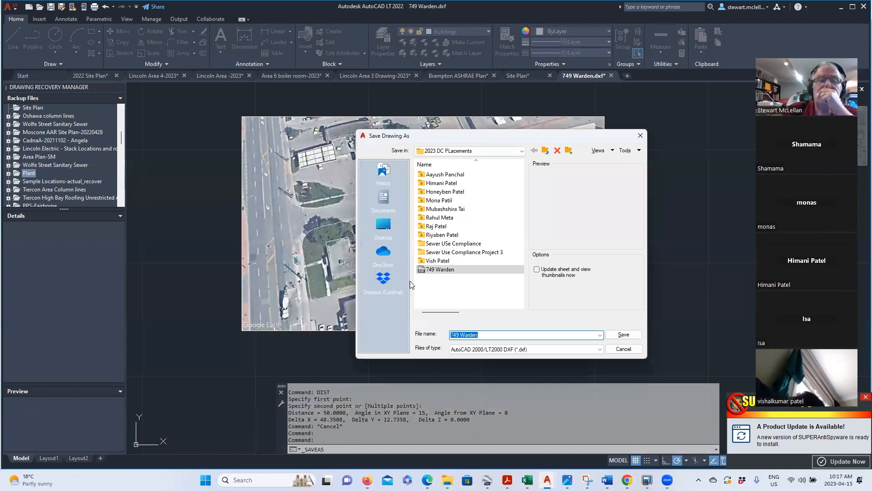
pyautogui.click(625, 335)
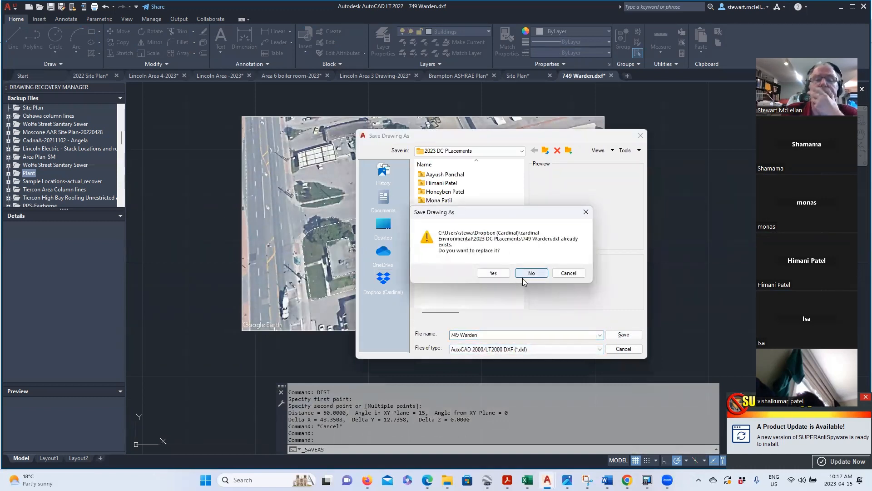
pyautogui.click(494, 273)
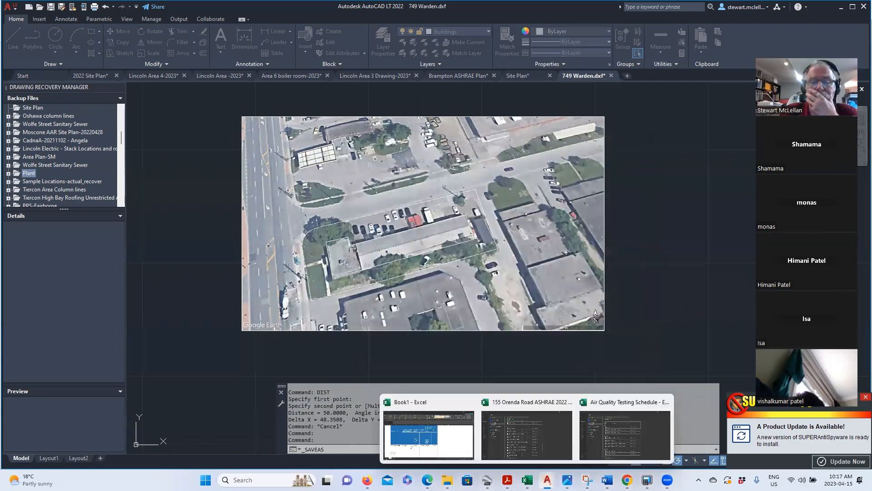
# - Delete all buildings from the Warden project's Building Inputs, leaving Buildings (0)
pyautogui.click(647, 479)
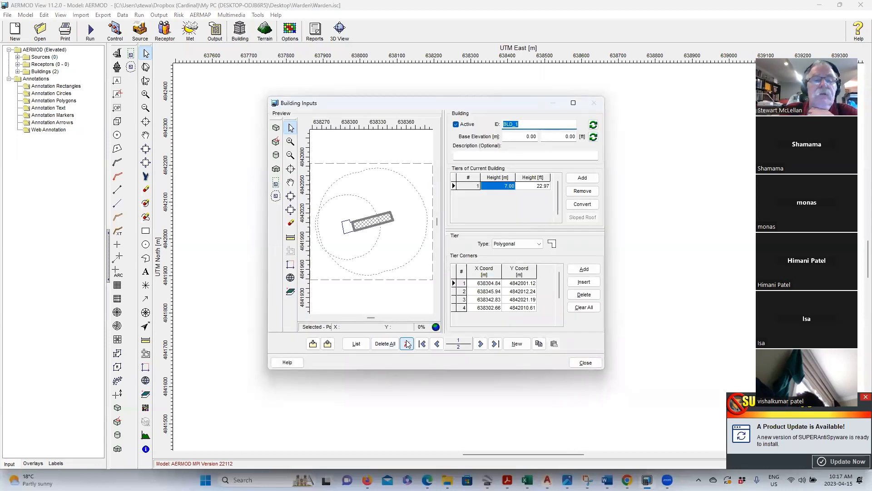
pyautogui.click(394, 350)
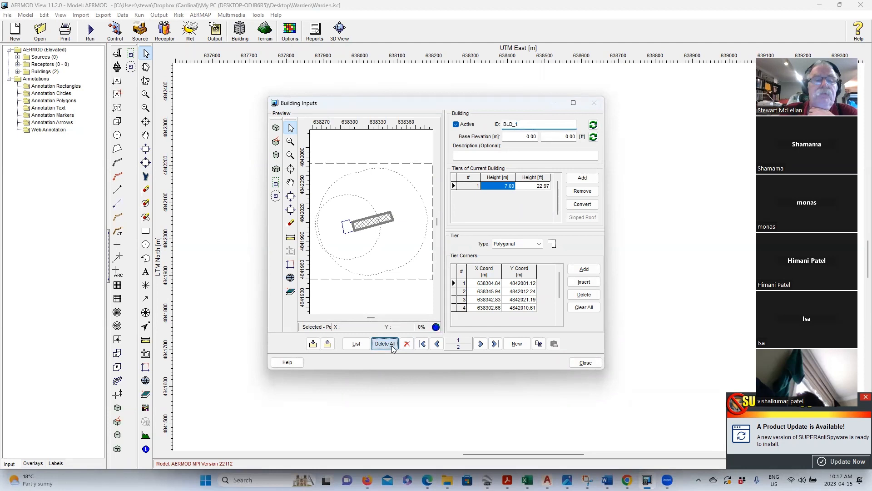
pyautogui.click(418, 262)
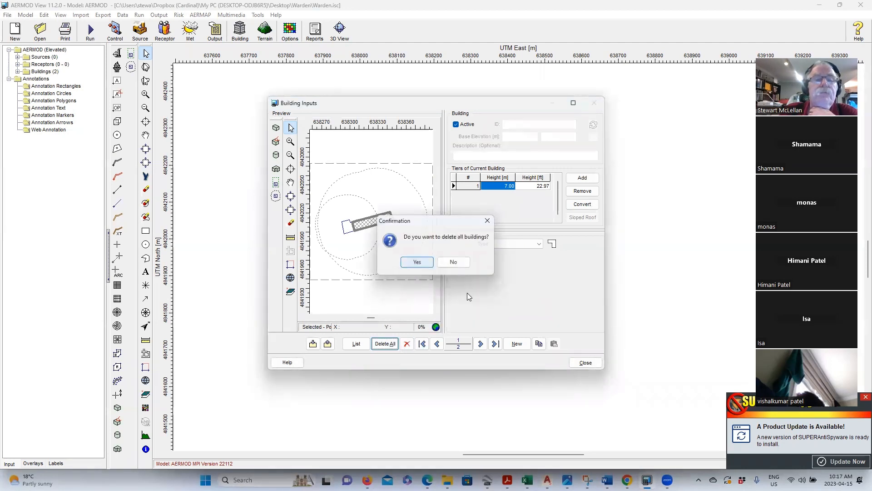
pyautogui.click(586, 362)
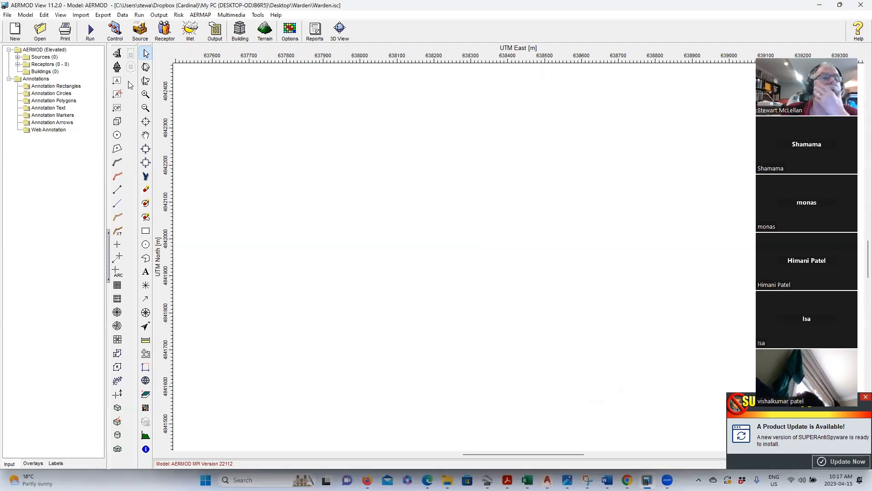
pyautogui.click(81, 15)
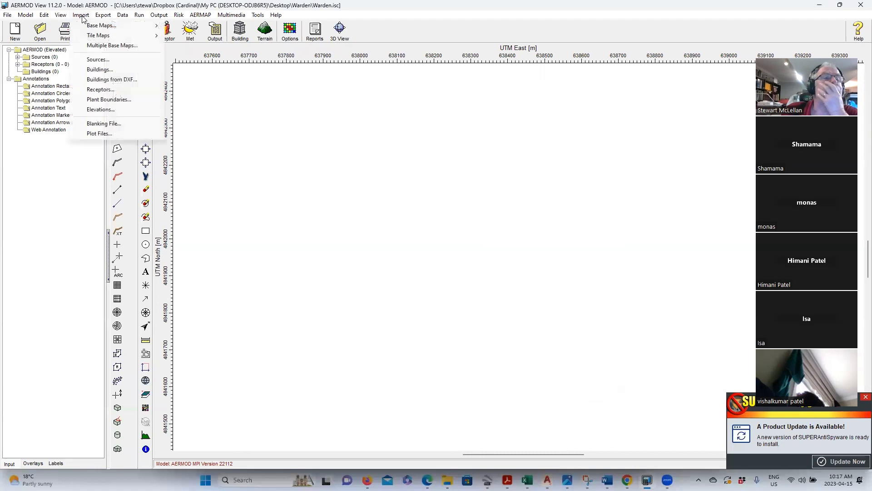
pyautogui.click(109, 80)
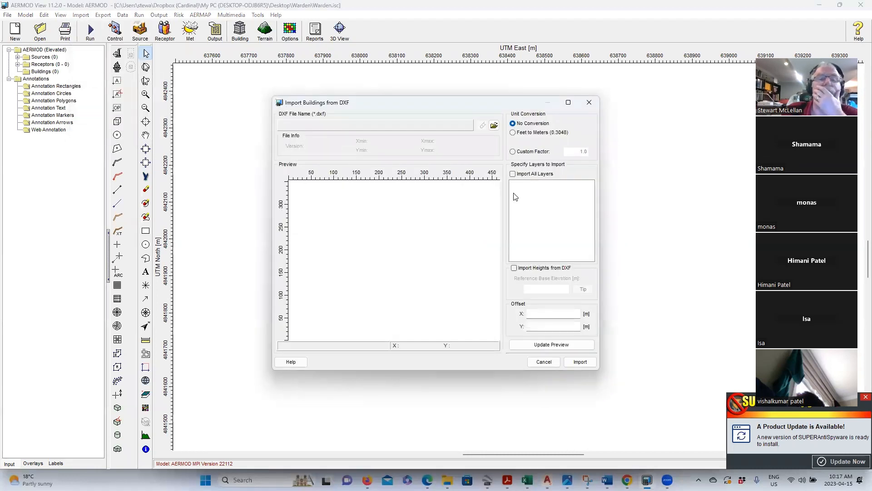
pyautogui.click(494, 125)
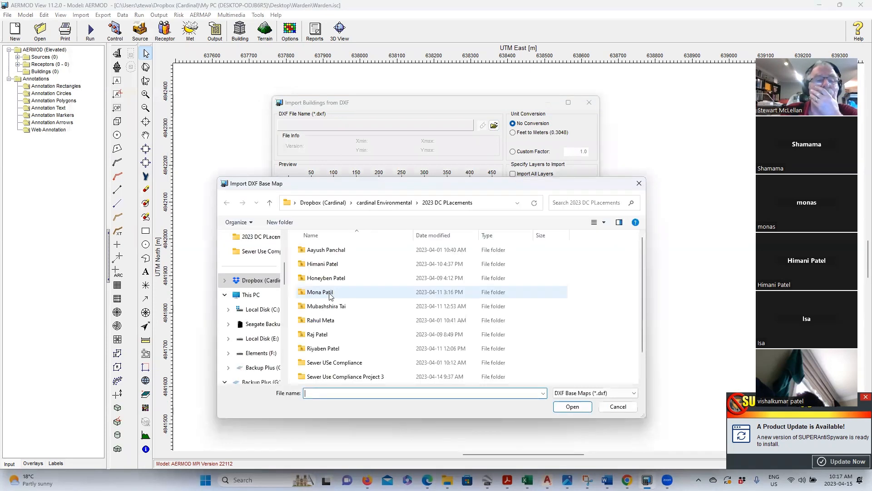
pyautogui.click(330, 378)
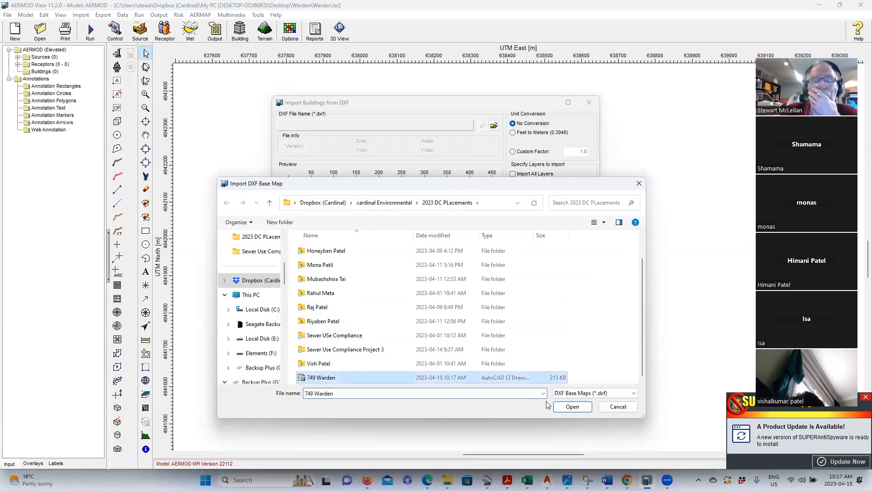
pyautogui.click(572, 407)
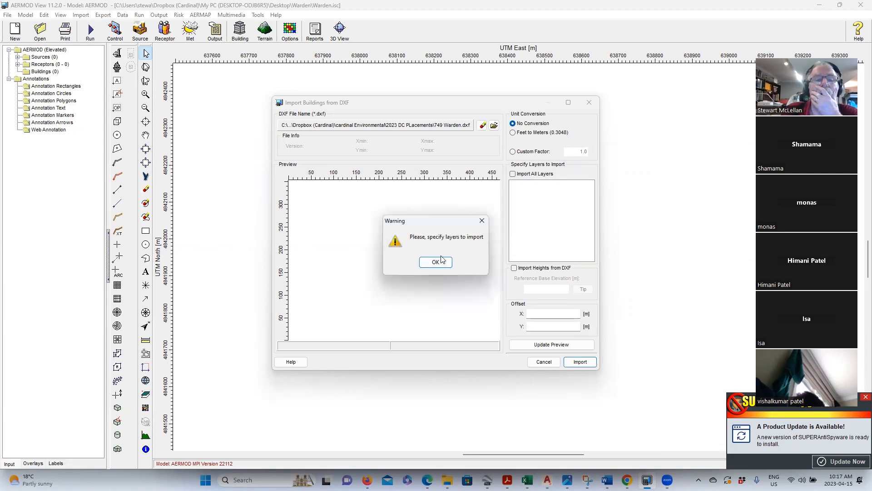
pyautogui.click(436, 263)
# - Import only the Buildings layer after updating the preview, and agree to set tier heights
pyautogui.click(514, 174)
pyautogui.click(514, 174)
pyautogui.click(520, 190)
pyautogui.click(551, 345)
pyautogui.click(580, 362)
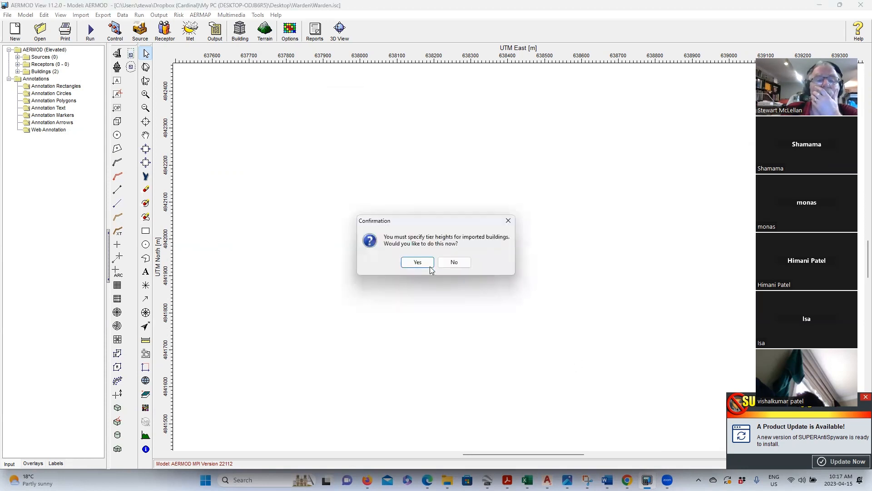
pyautogui.click(418, 262)
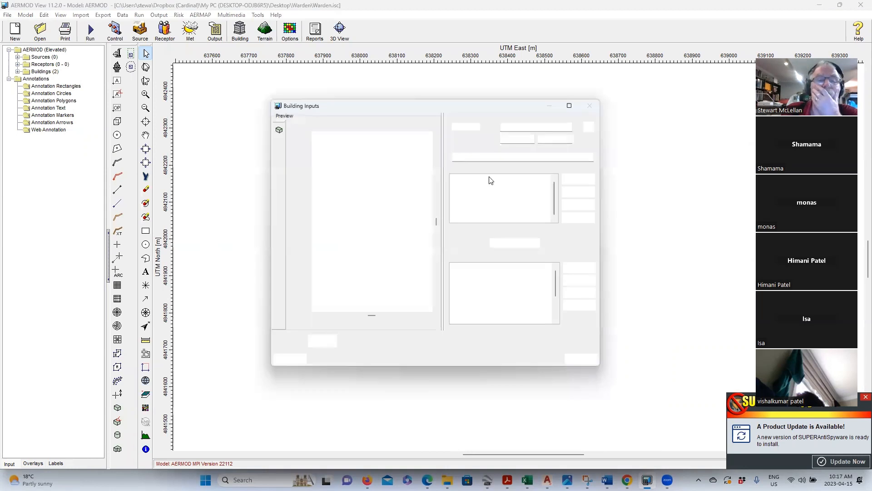
# - Give BLD_1 a 7 m and BLD_2 a 5 m tier height, then bring up Google Earth Pro
pyautogui.click(502, 186)
pyautogui.write('7')
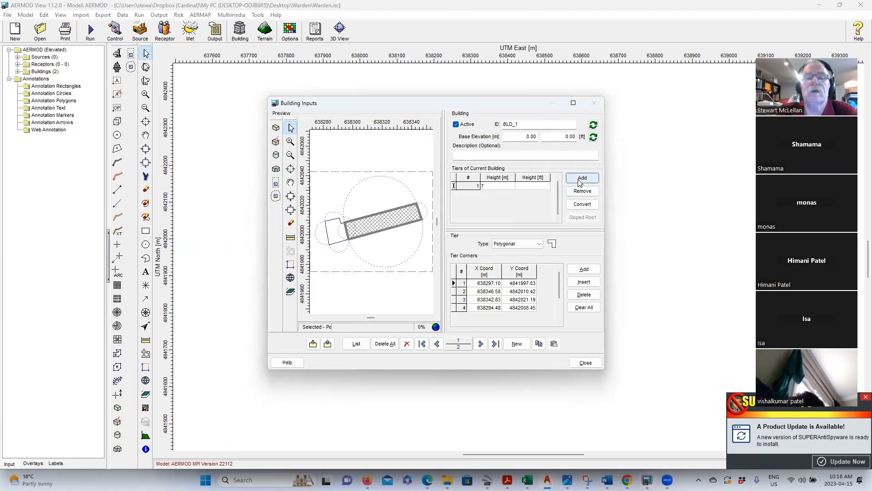
pyautogui.click(480, 344)
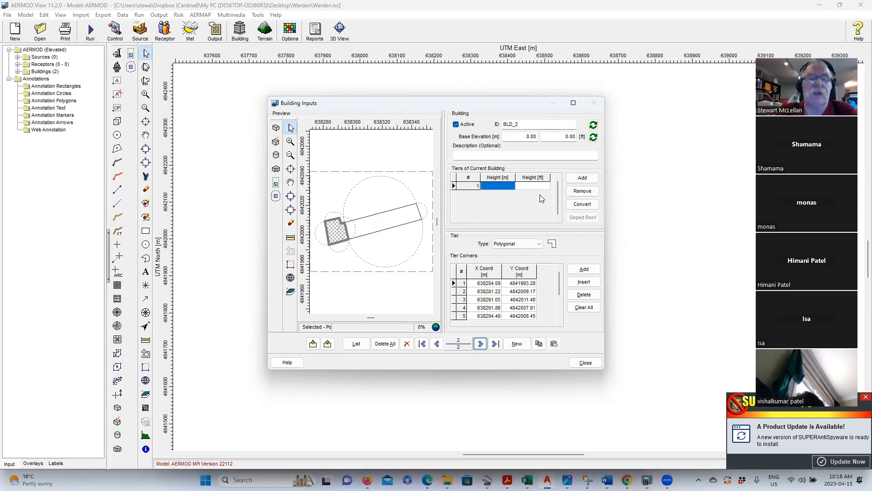
pyautogui.write('5')
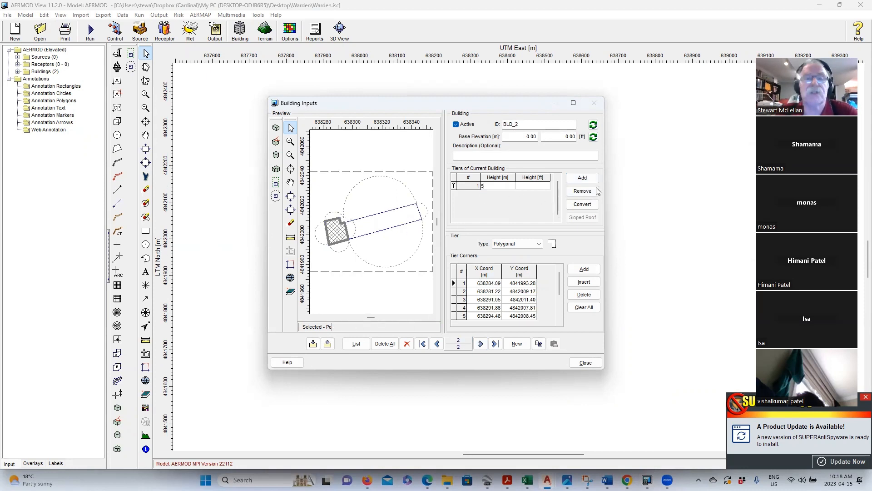
pyautogui.click(585, 364)
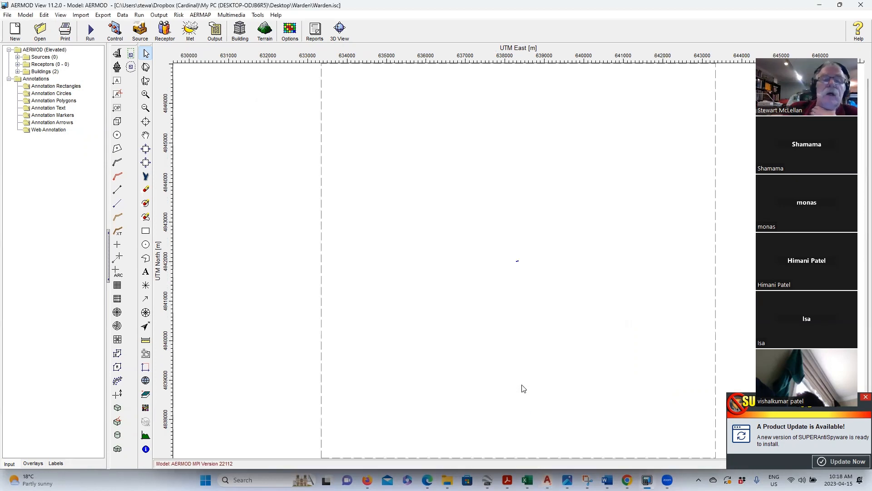
pyautogui.scroll(-3, 536, 259)
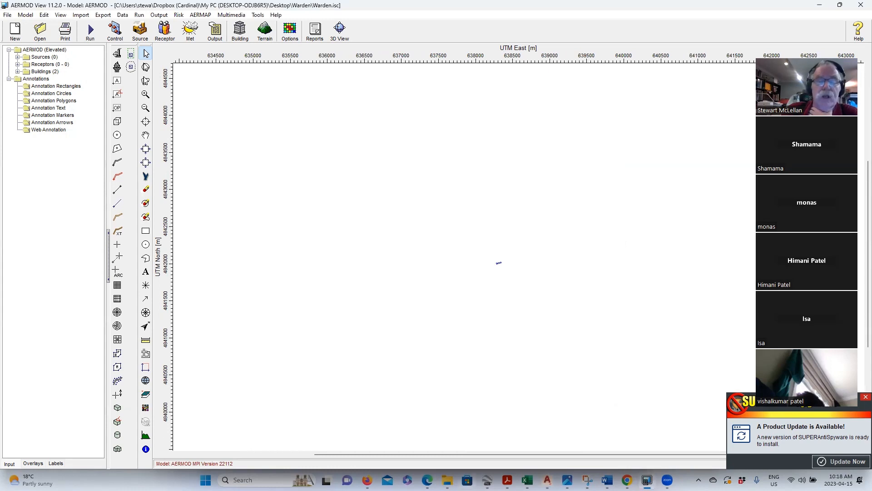
pyautogui.click(488, 480)
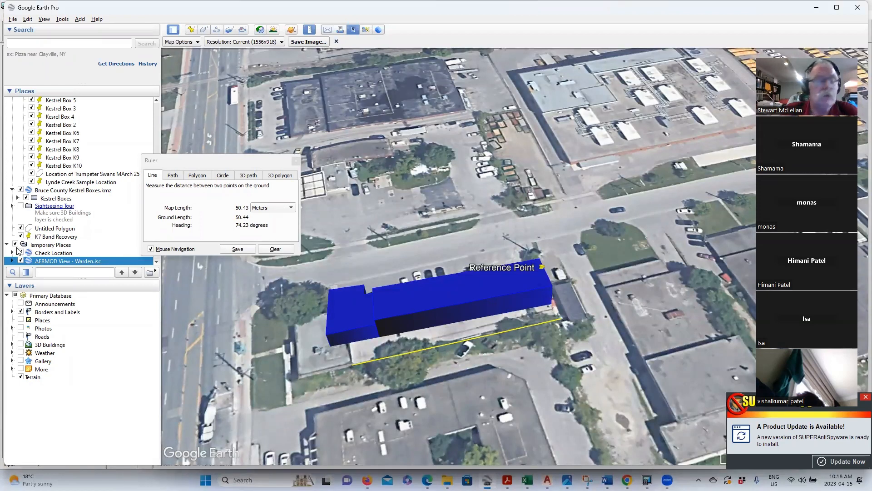
# - Delete 'AERMOD View - Warden.isc' and the Check Location placemark from Temporary Places
pyautogui.press('Delete')
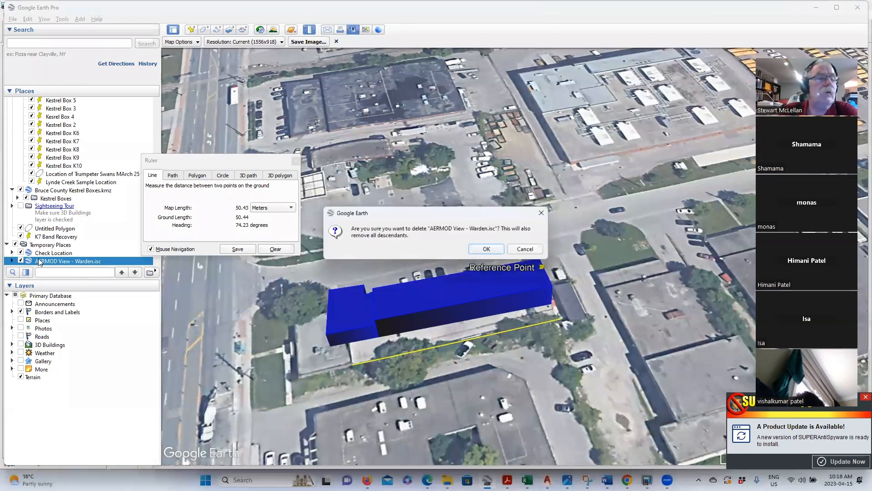
pyautogui.click(488, 249)
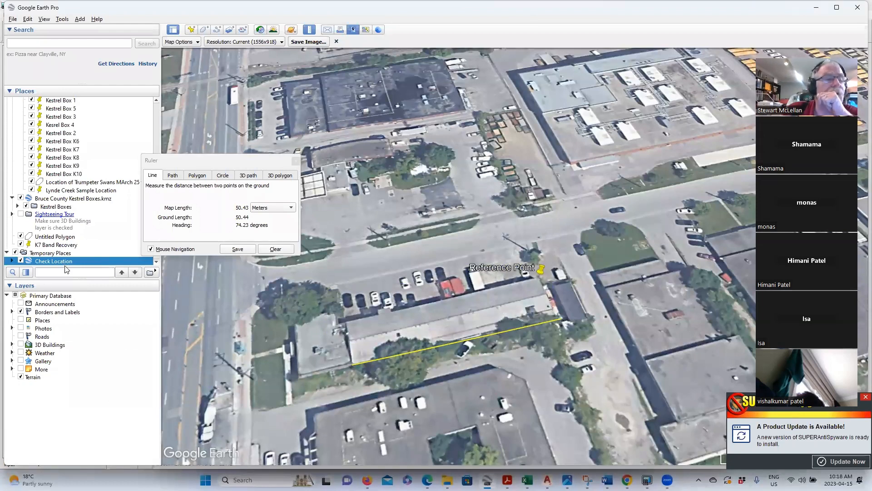
pyautogui.press('Delete')
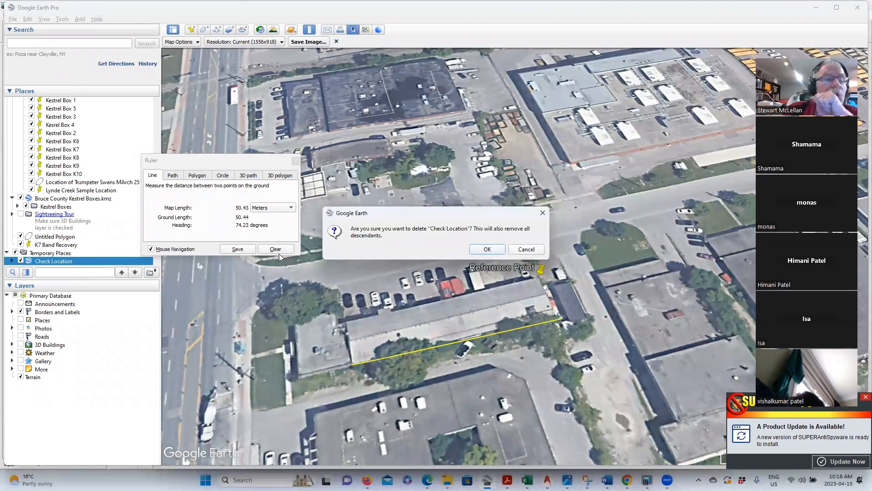
pyautogui.press('Return')
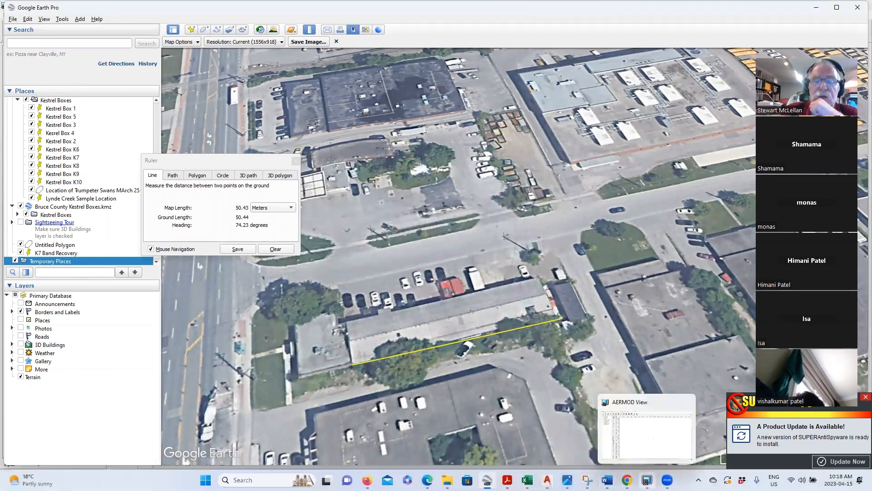
pyautogui.click(647, 480)
# - Export only the buildings to Google Earth, excluding the Site Domain Boundary
pyautogui.click(339, 29)
pyautogui.click(374, 45)
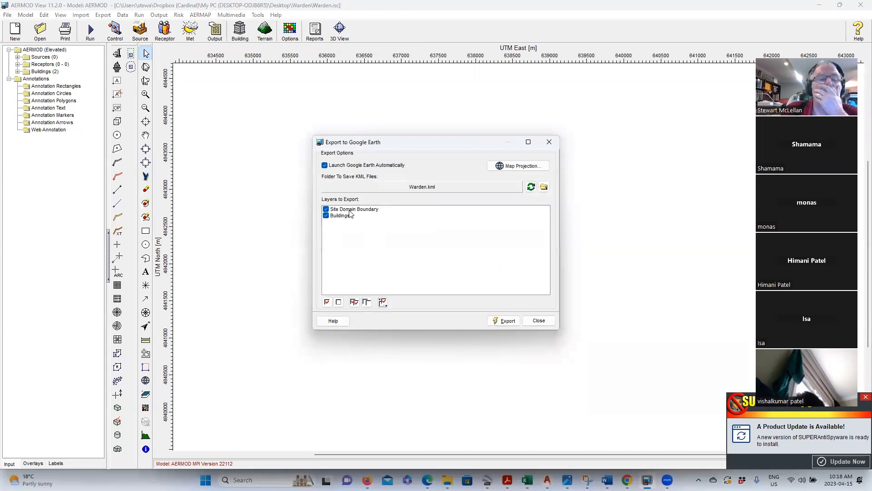
pyautogui.click(326, 209)
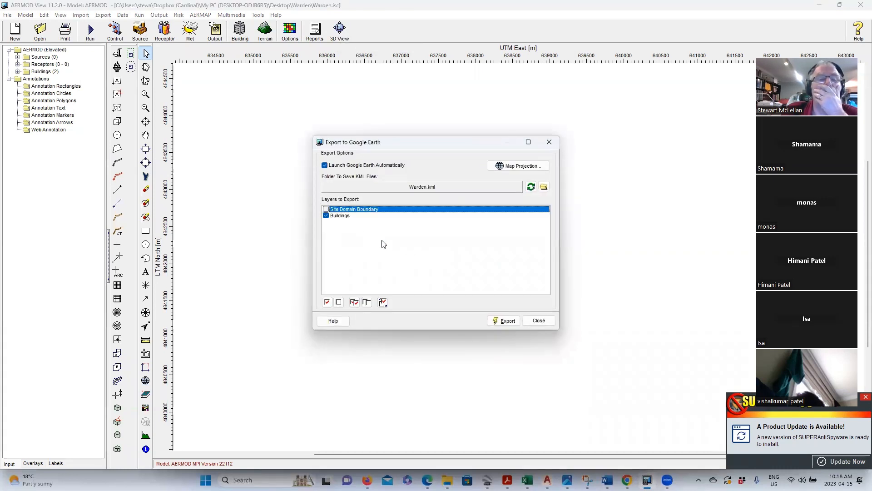
pyautogui.click(503, 320)
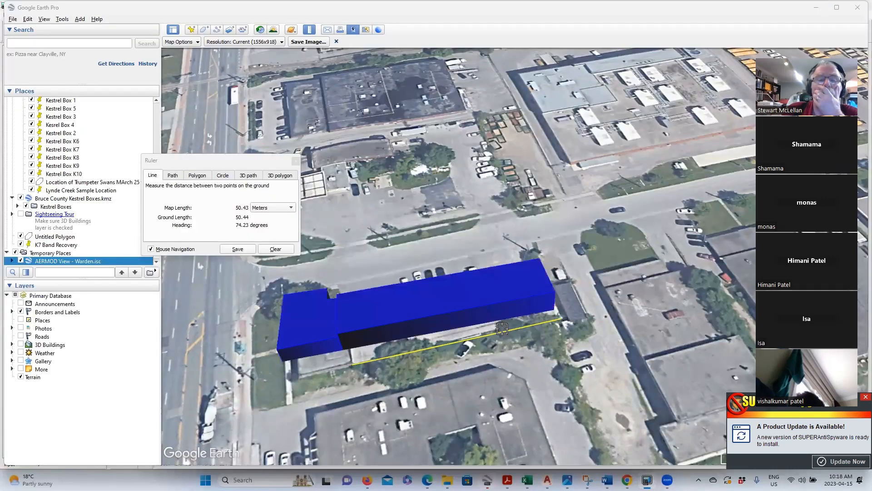
# - Measure a short ground distance with the Ruler in Google Earth
pyautogui.scroll(-1, 538, 372)
pyautogui.click(537, 372)
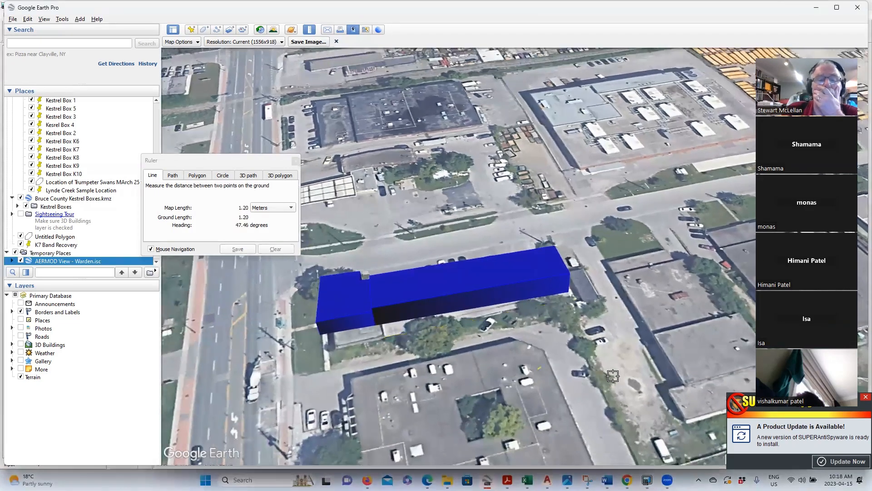
pyautogui.scroll(-3, 603, 363)
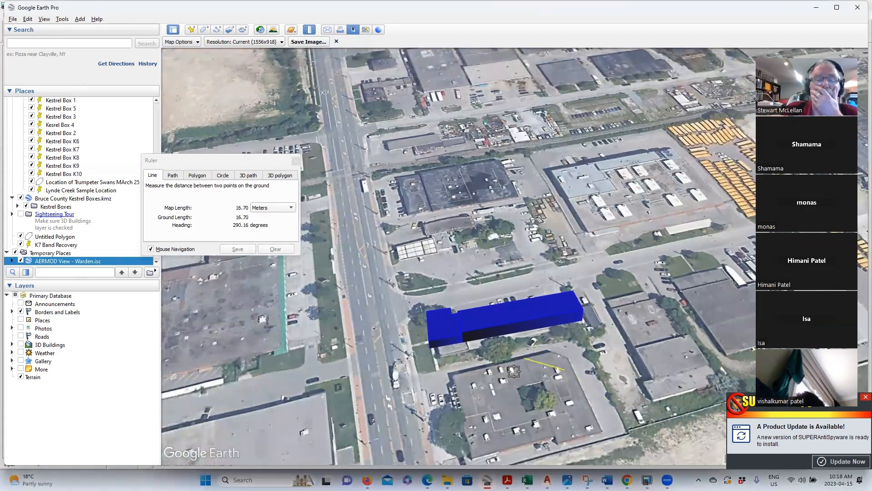
pyautogui.scroll(1, 439, 297)
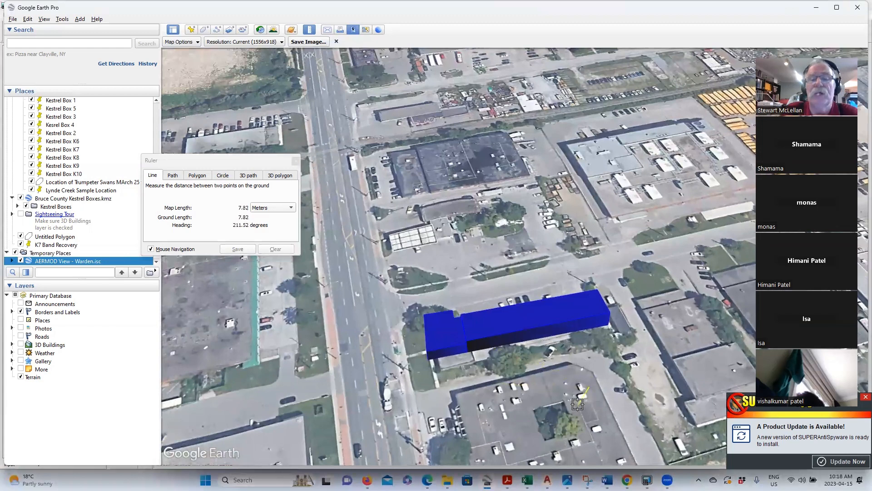
pyautogui.click(598, 392)
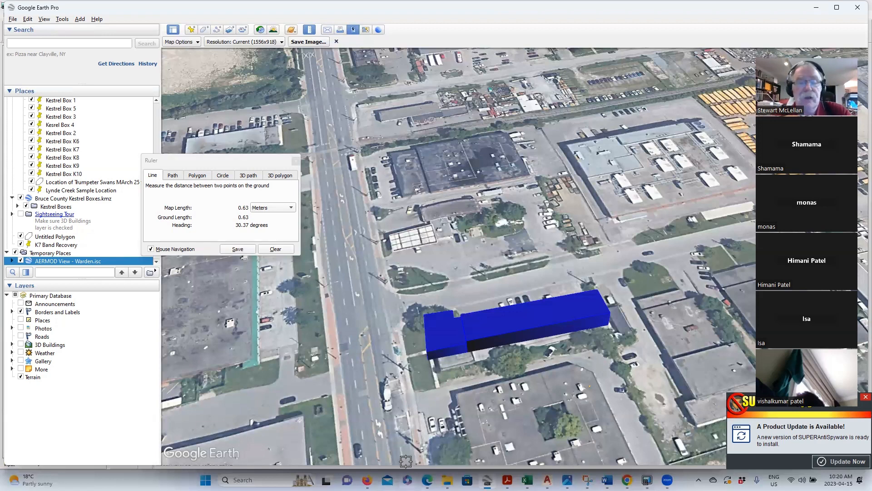
pyautogui.moveTo(647, 479)
pyautogui.click(661, 452)
pyautogui.moveTo(547, 480)
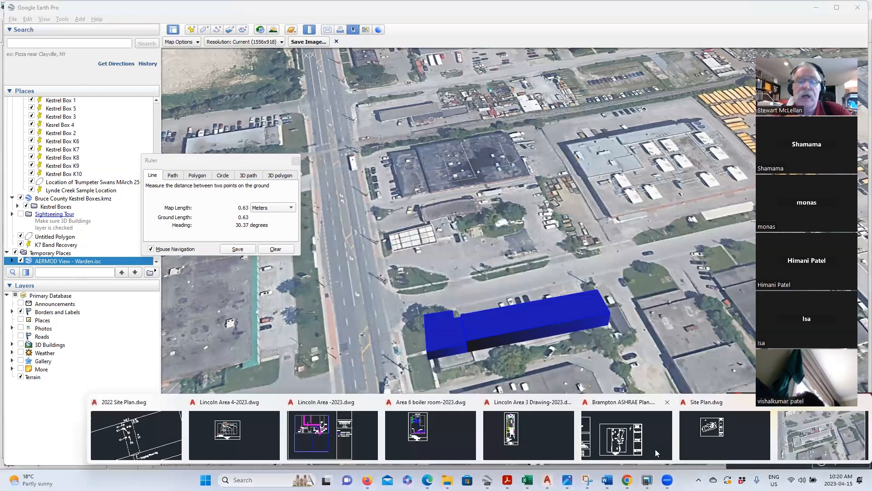
# - Rotate the aerial image and building outlines -4 degrees about the building corner
pyautogui.click(815, 444)
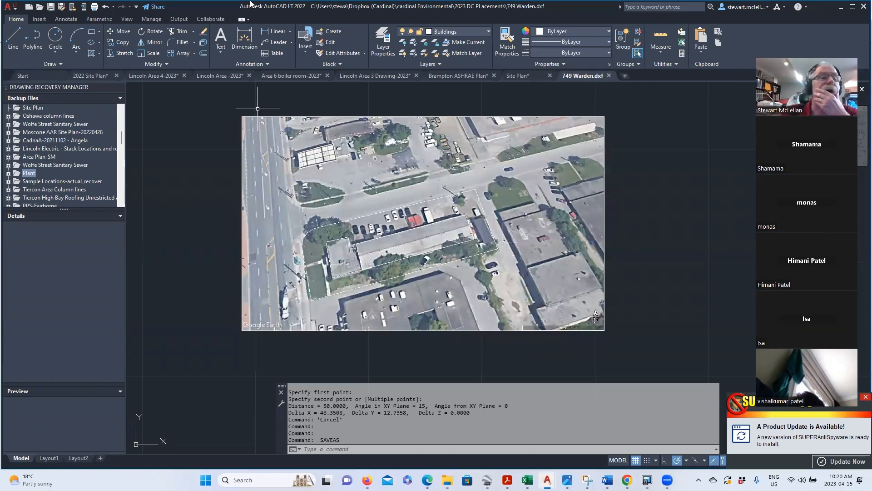
pyautogui.click(156, 33)
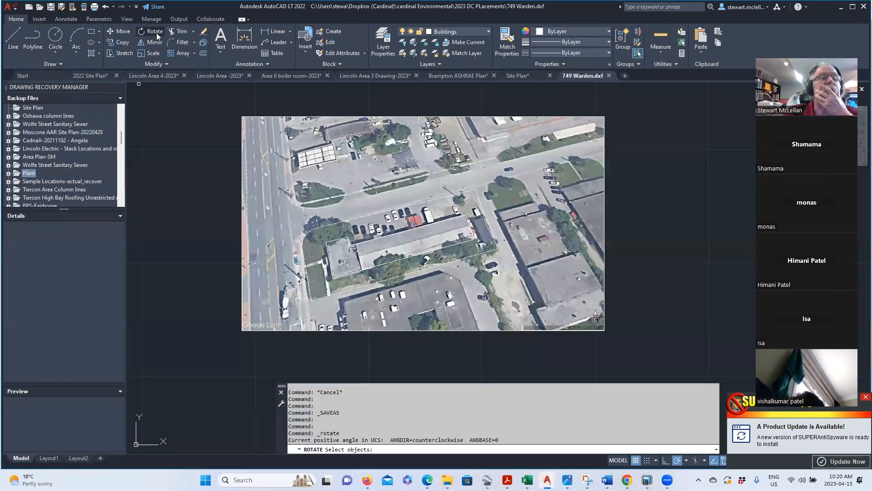
pyautogui.scroll(-2, 265, 269)
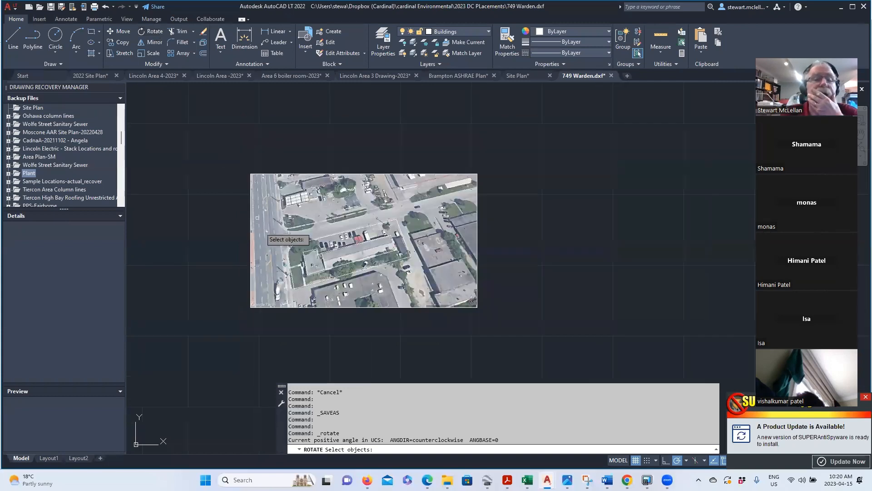
pyautogui.click(214, 140)
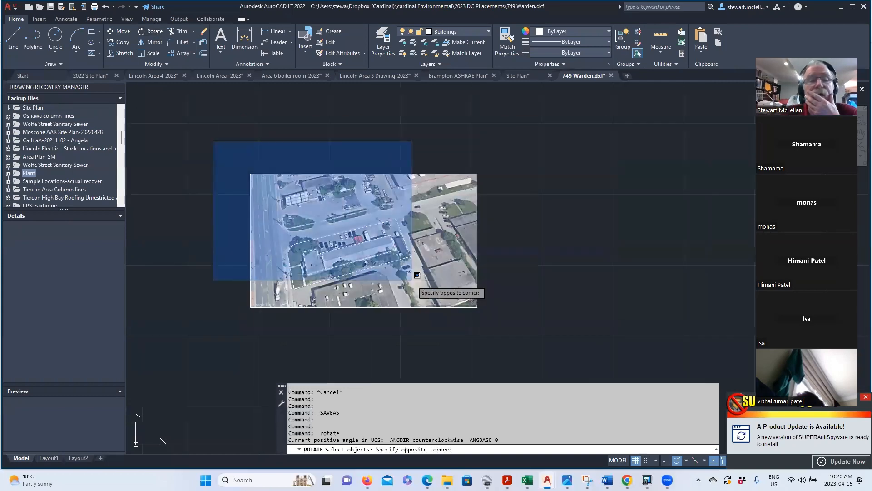
pyautogui.click(528, 335)
pyautogui.press('Return')
pyautogui.scroll(5, 386, 201)
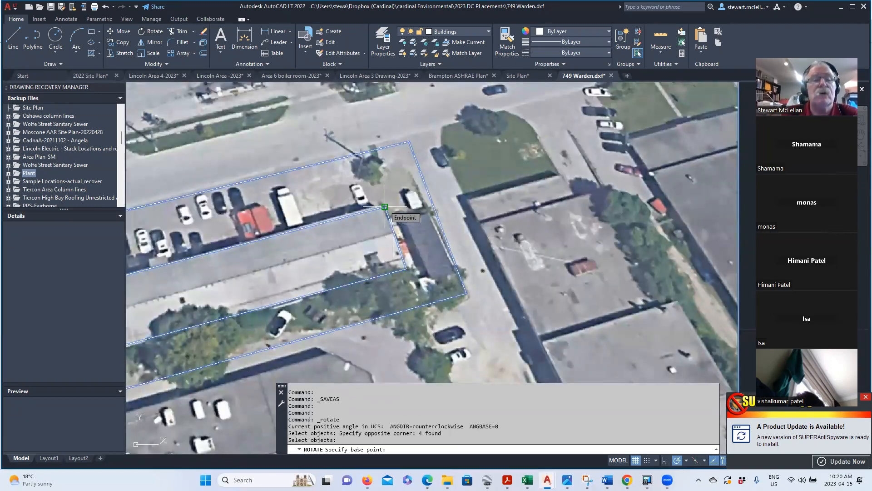
pyautogui.click(385, 206)
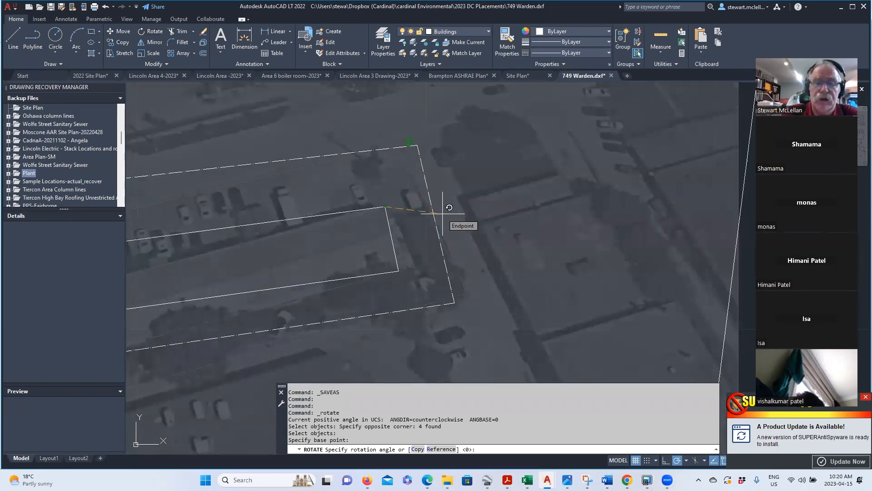
pyautogui.write('-')
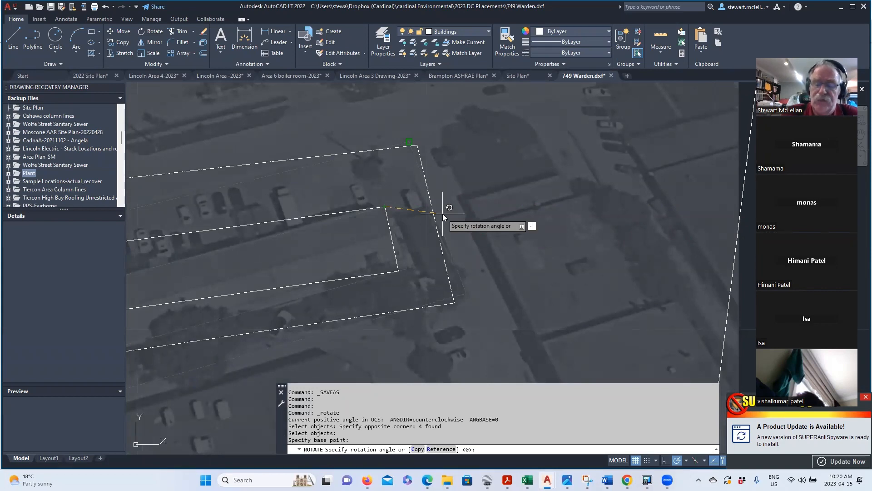
pyautogui.write('4')
pyautogui.press('Return')
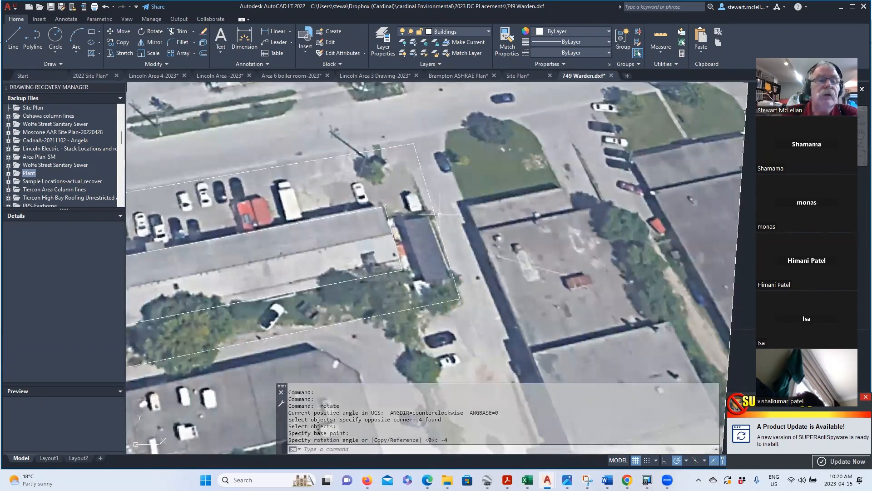
pyautogui.scroll(-2, 600, 196)
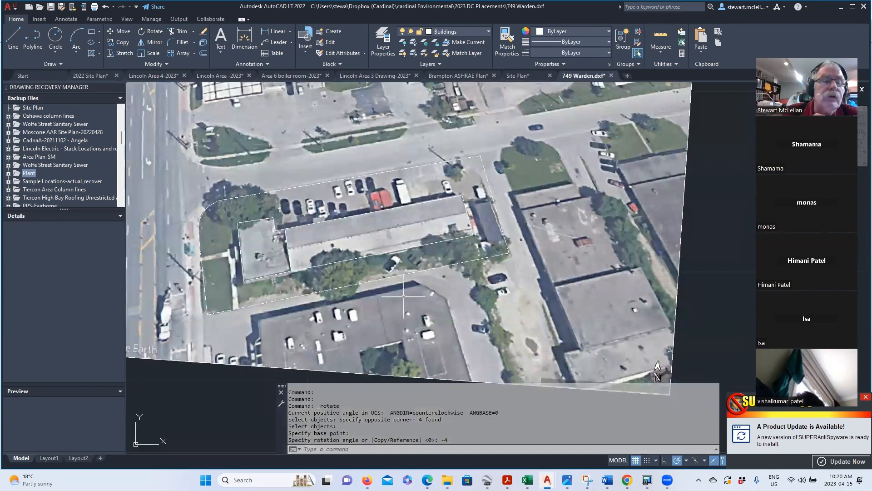
# - Undo the -4 degree rotation so the image returns to unrotated
pyautogui.click(106, 9)
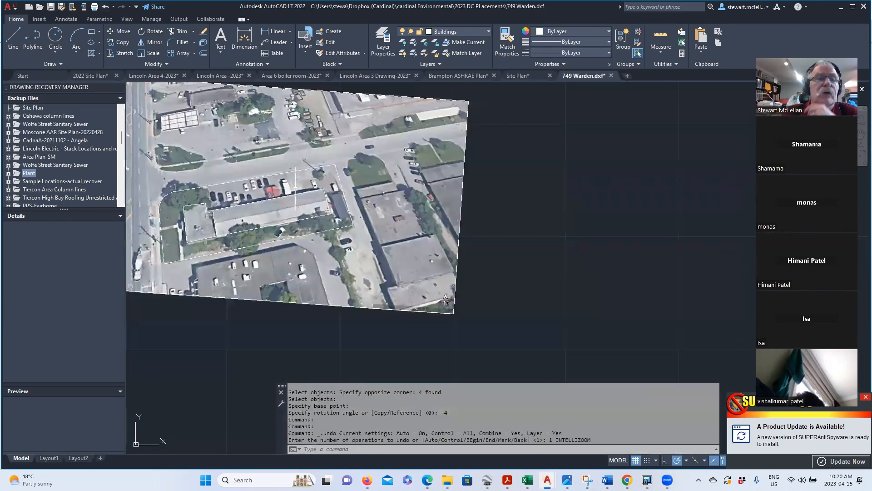
pyautogui.click(151, 31)
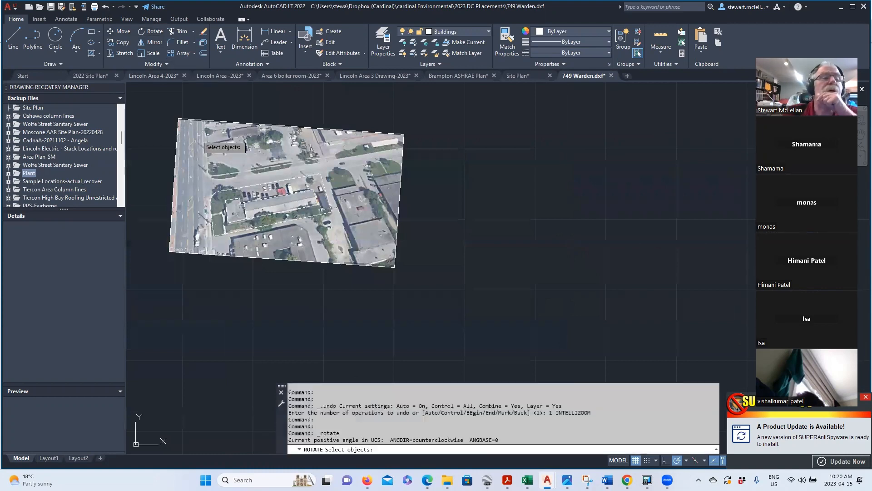
pyautogui.click(105, 9)
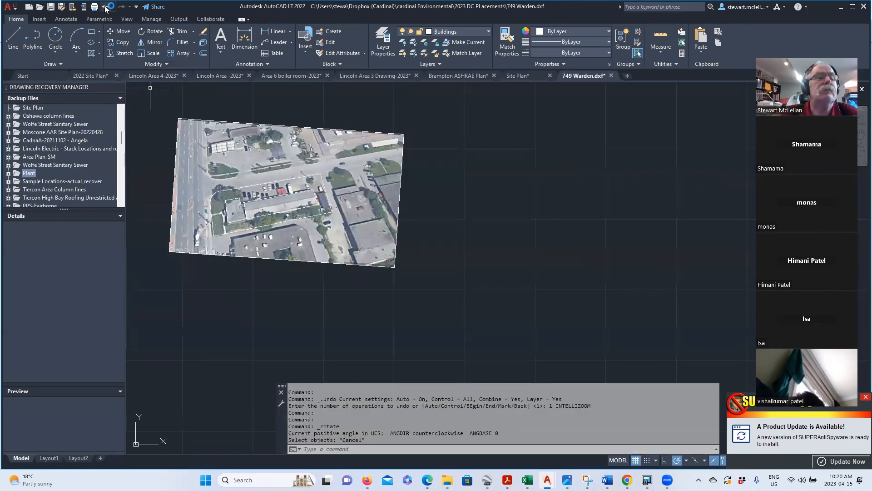
pyautogui.click(105, 10)
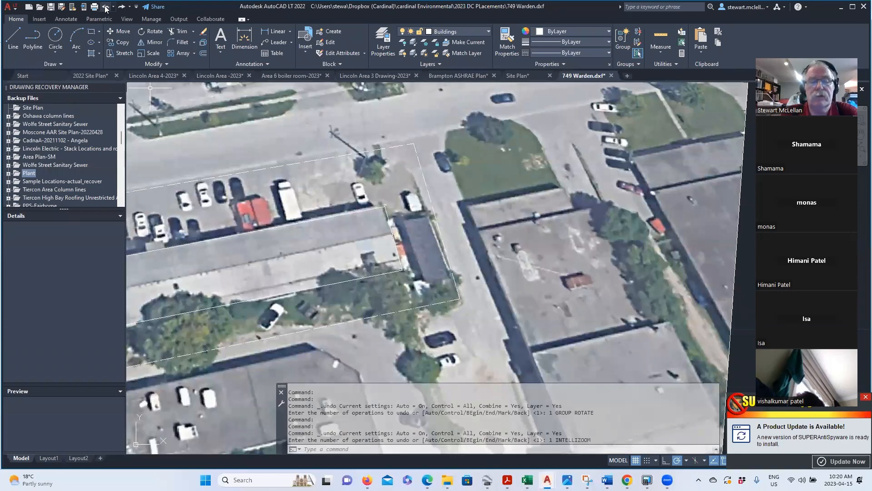
pyautogui.click(105, 9)
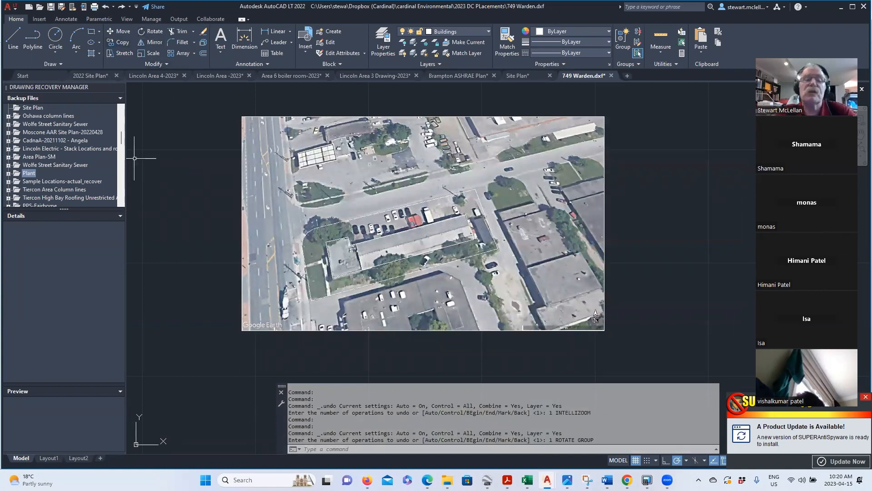
# - Rotate the image and outlines 4 degrees about the building corner using ROTATE
pyautogui.write('rotate')
pyautogui.press('Return')
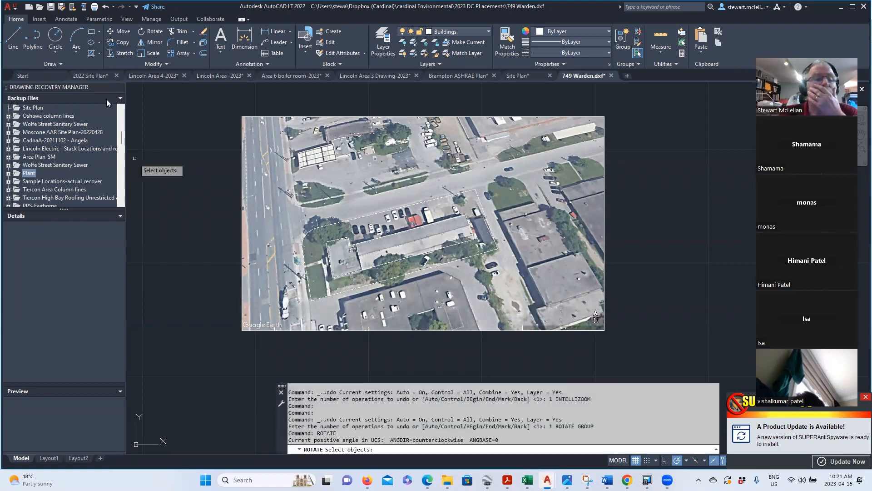
pyautogui.click(220, 98)
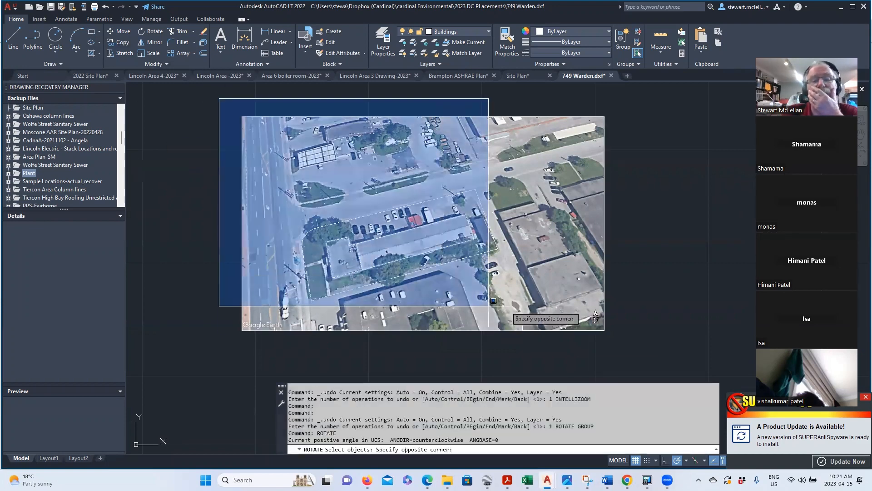
pyautogui.click(672, 357)
pyautogui.press('Return')
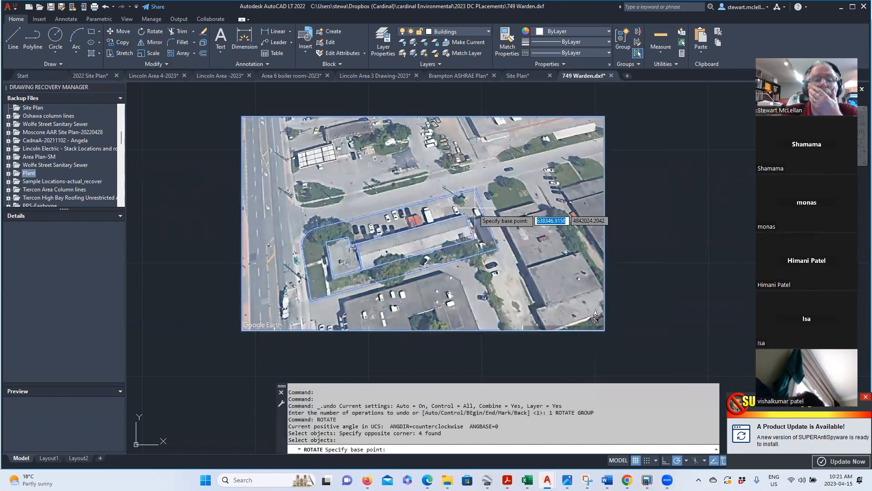
pyautogui.click(466, 214)
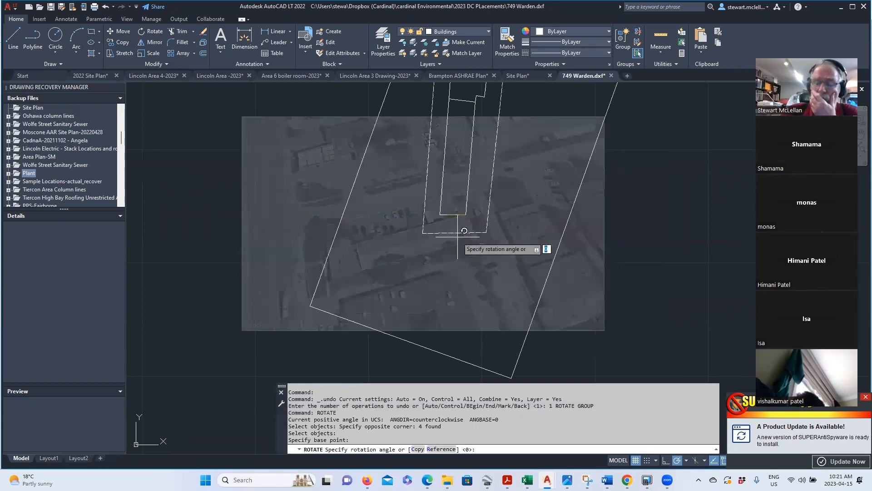
pyautogui.write('4')
pyautogui.press('Return')
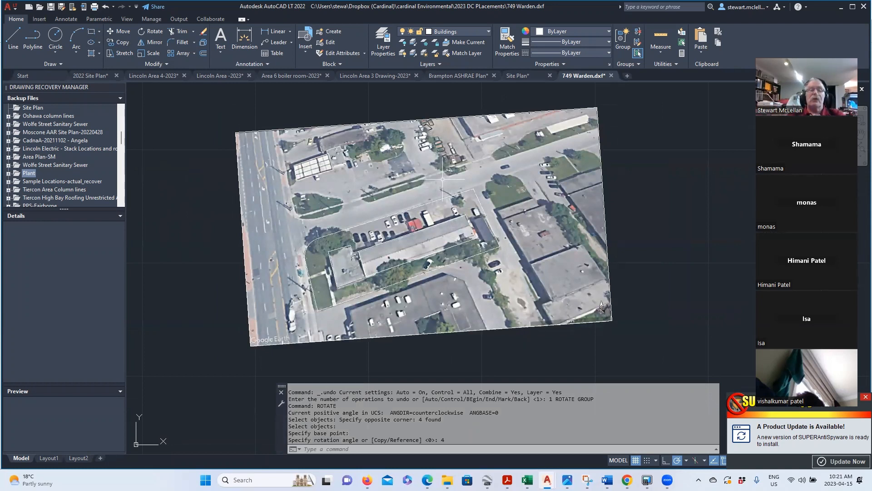
pyautogui.click(16, 9)
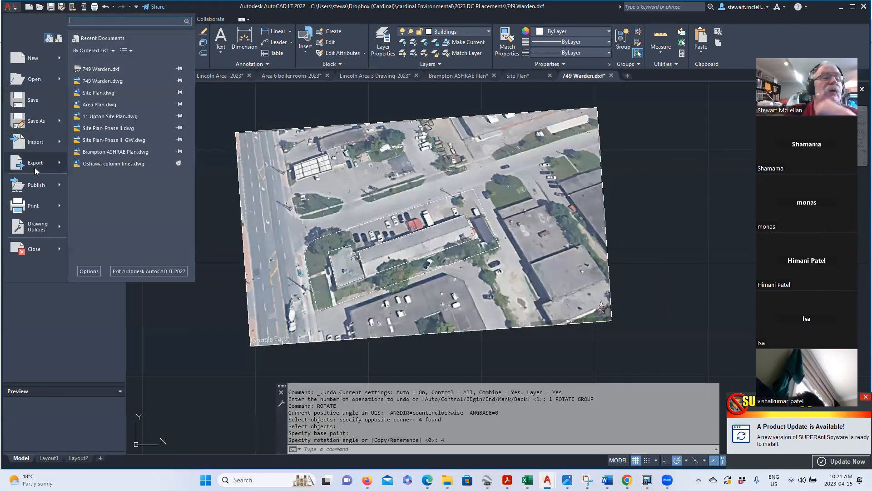
pyautogui.moveTo(35, 167)
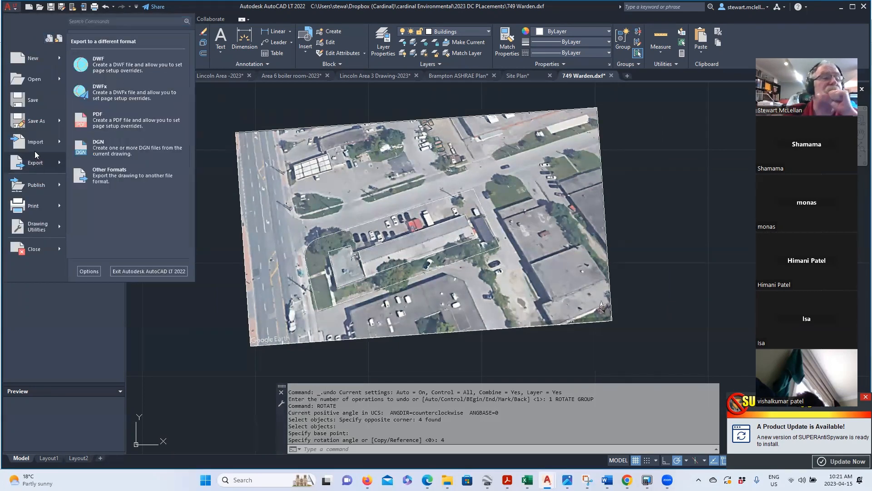
pyautogui.click(34, 125)
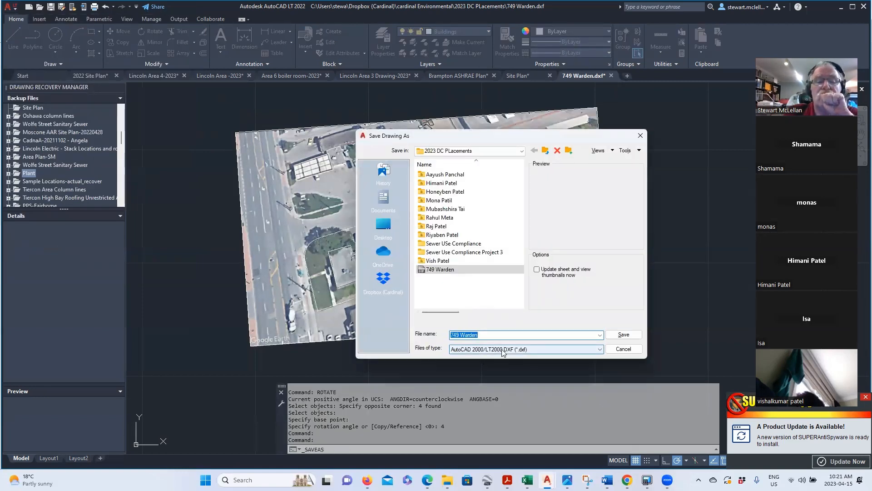
pyautogui.click(622, 335)
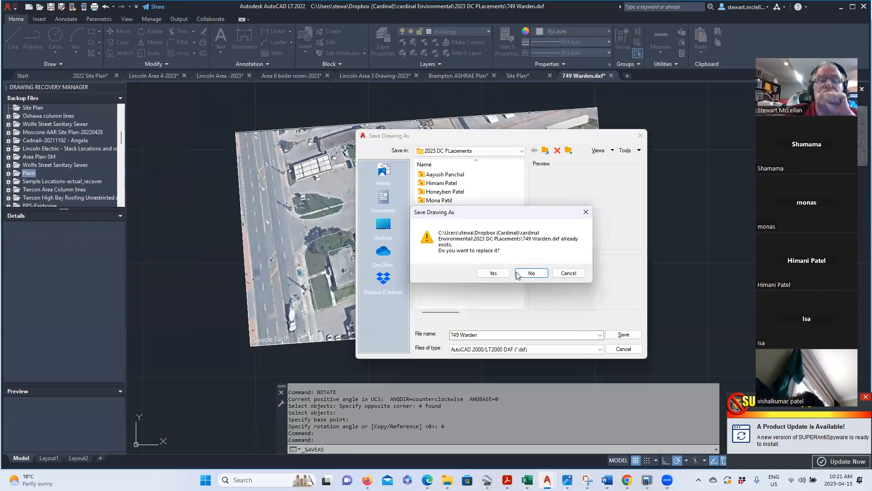
pyautogui.click(493, 273)
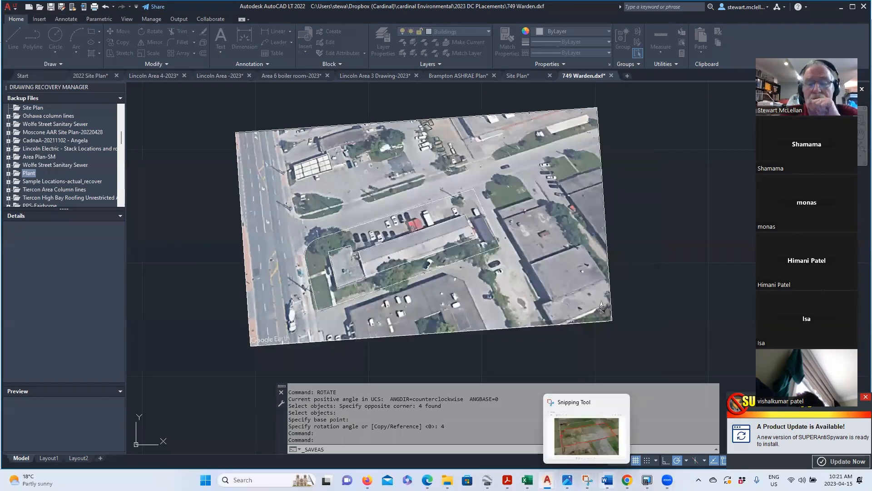
pyautogui.moveTo(647, 480)
pyautogui.click(644, 456)
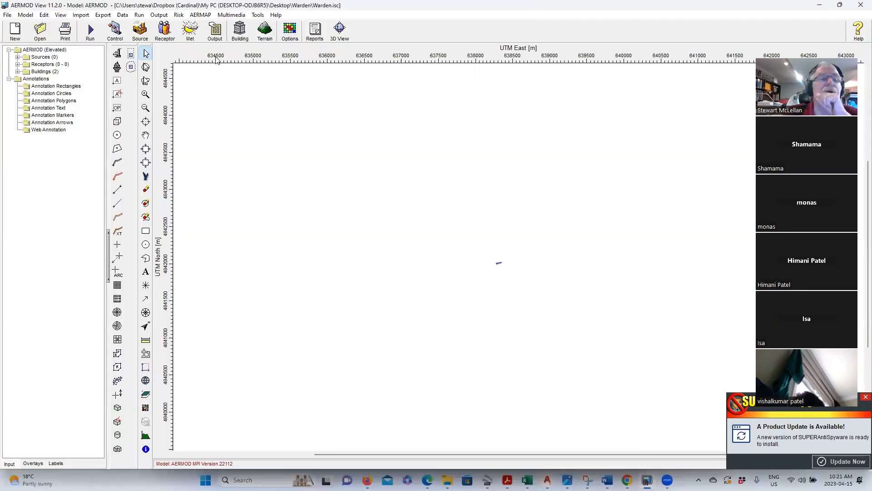
# - Delete all buildings in Building Inputs, dismissing the file access error, leaving Buildings (0)
pyautogui.click(240, 31)
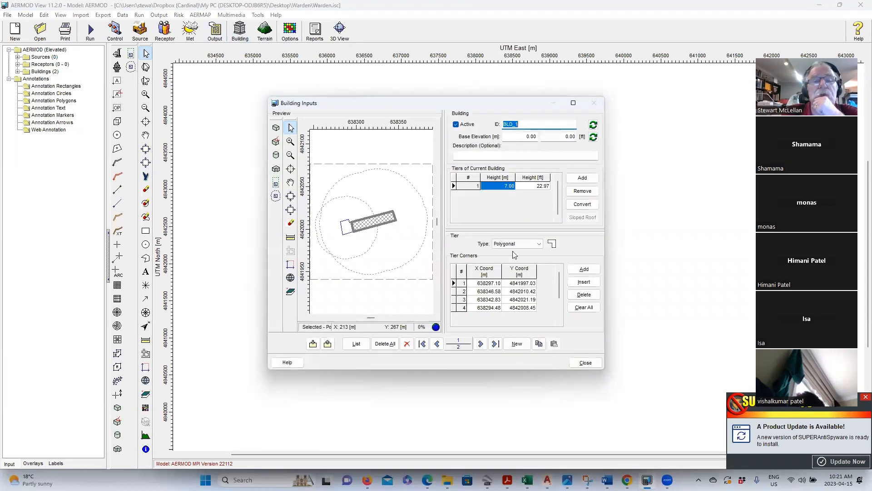
pyautogui.click(385, 344)
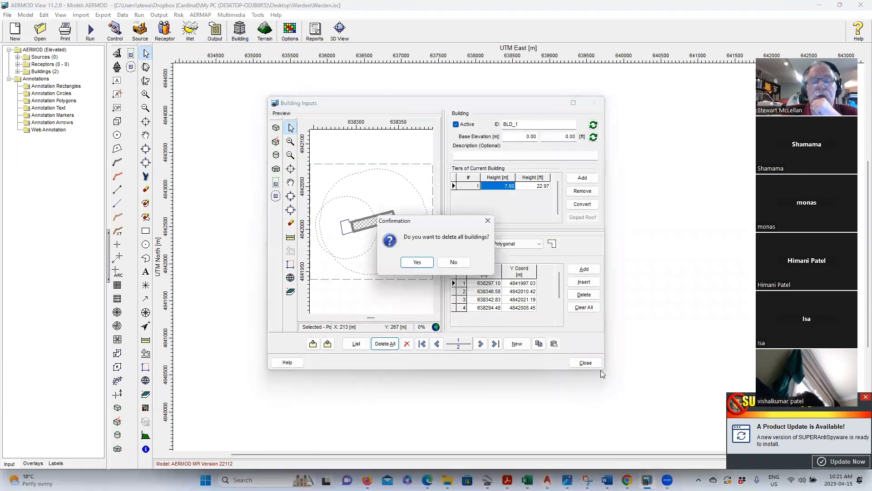
pyautogui.click(416, 263)
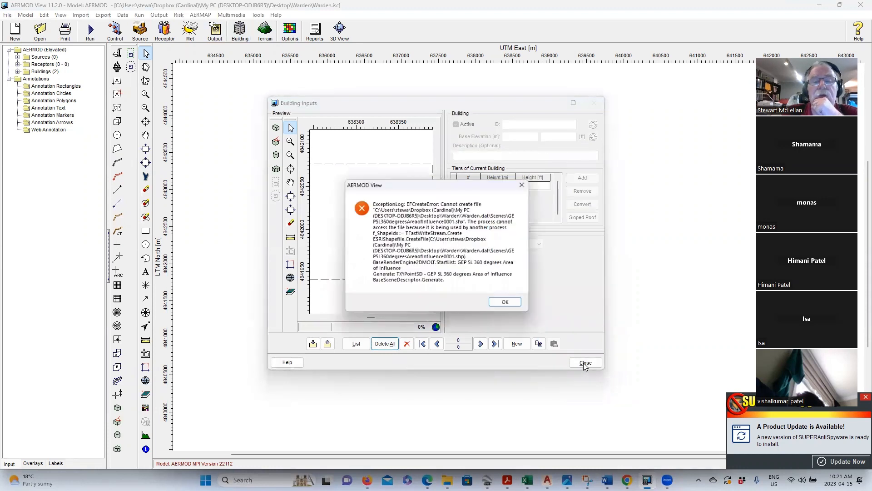
pyautogui.click(505, 304)
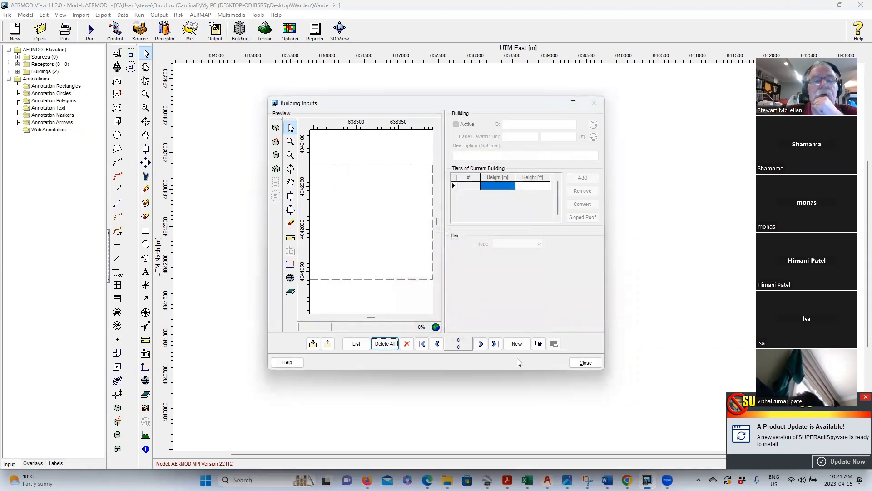
pyautogui.click(574, 361)
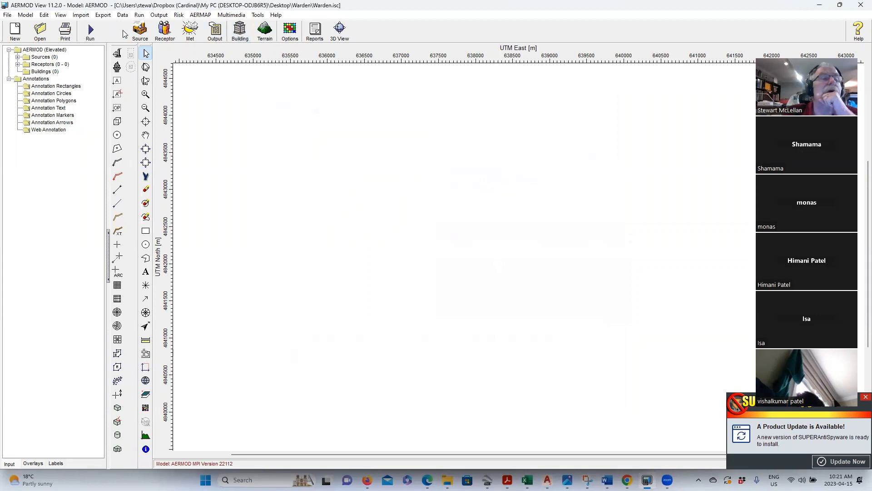
pyautogui.click(80, 15)
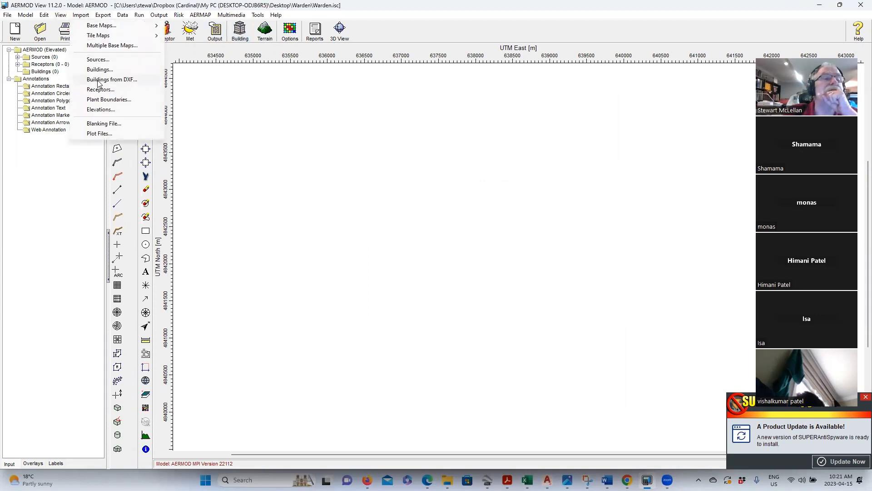
pyautogui.click(98, 80)
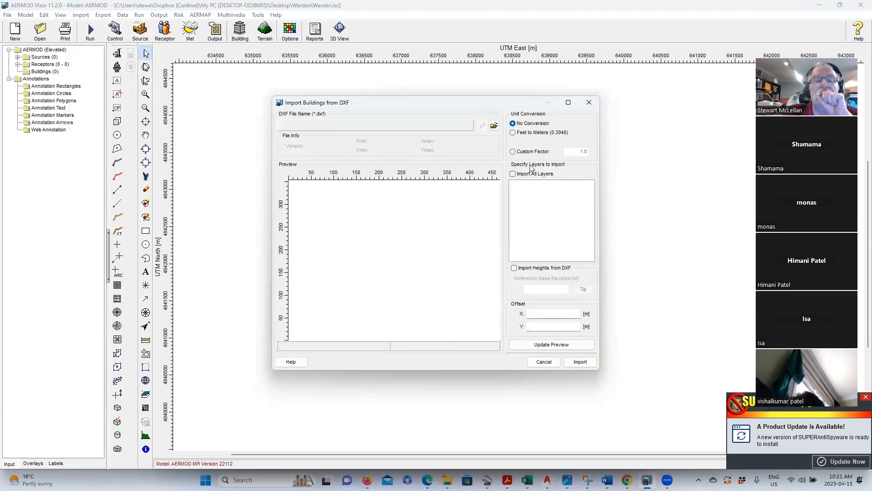
pyautogui.click(494, 125)
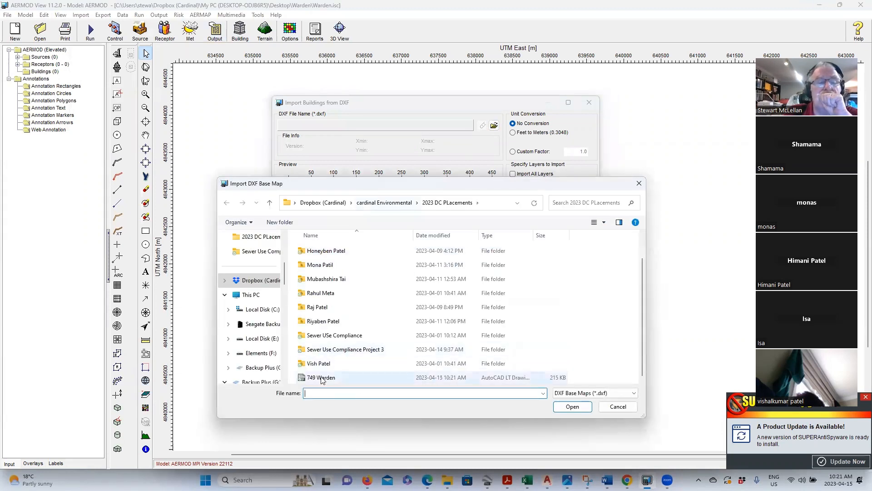
pyautogui.click(573, 407)
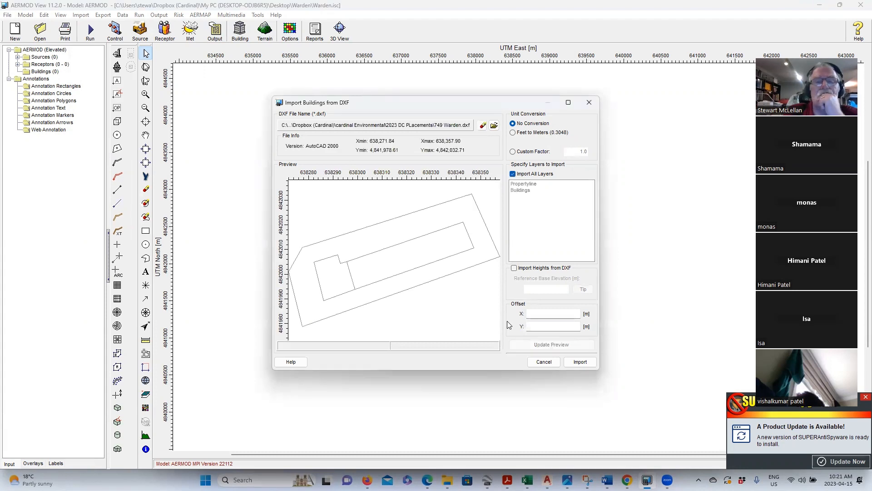
pyautogui.click(513, 174)
pyautogui.click(523, 183)
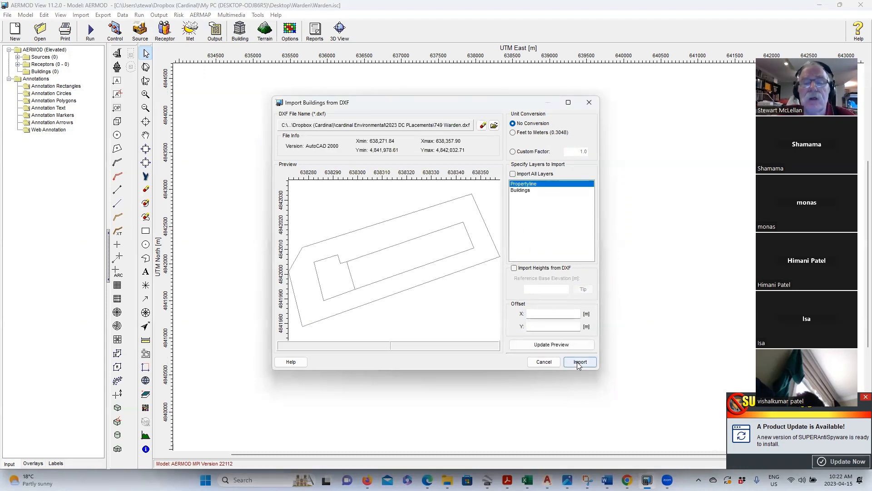
pyautogui.click(522, 190)
pyautogui.click(555, 347)
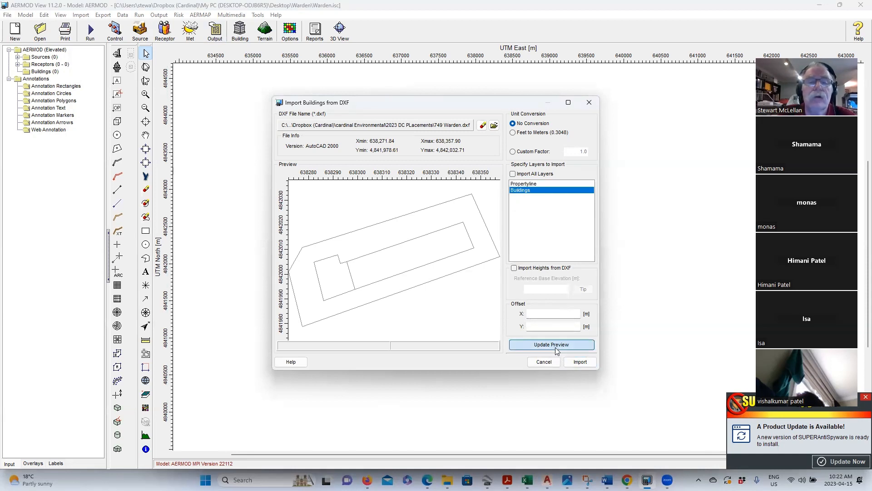
pyautogui.click(581, 363)
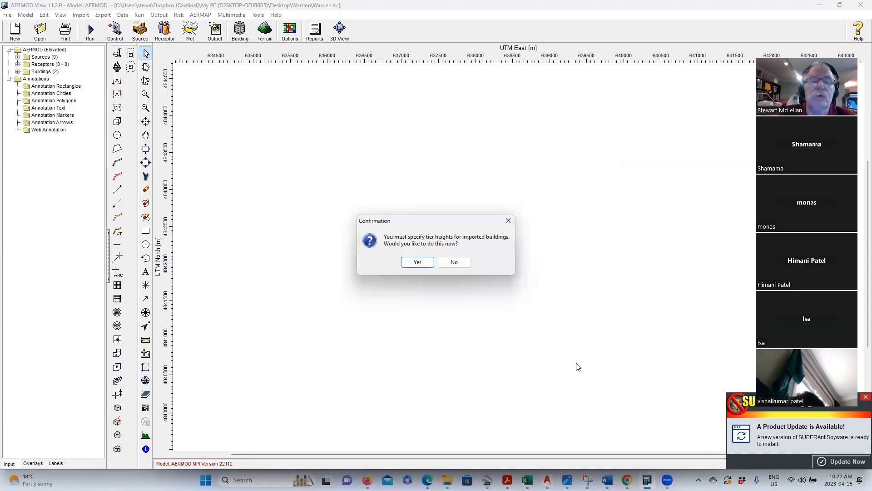
# - Give BLD_1 a 7 m tier height and BLD_2 a 5 m tier height, then close the building editor
pyautogui.click(418, 262)
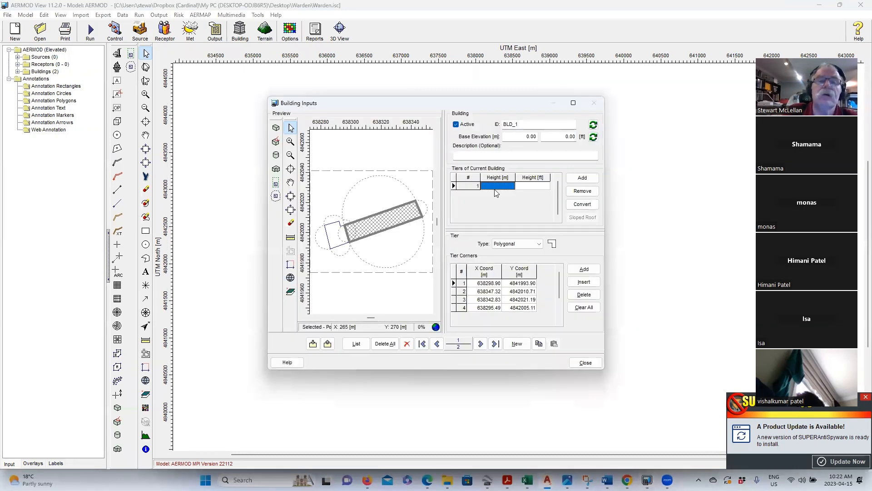
pyautogui.write('7')
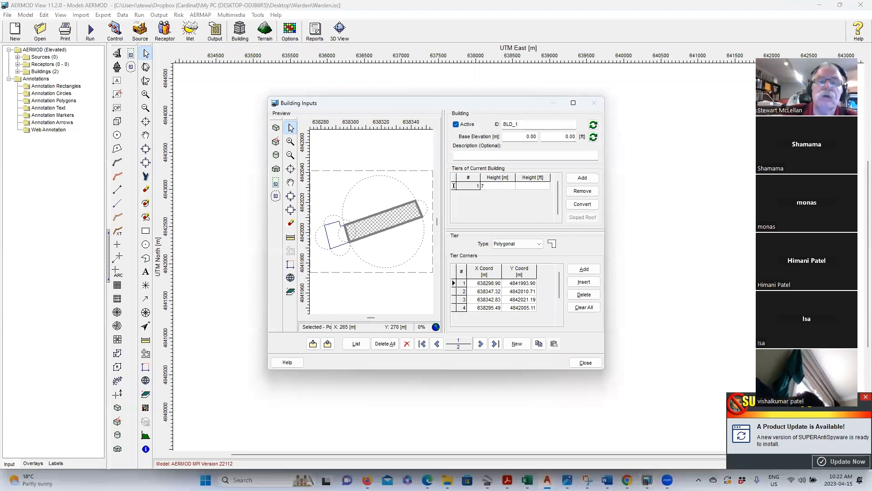
pyautogui.click(481, 344)
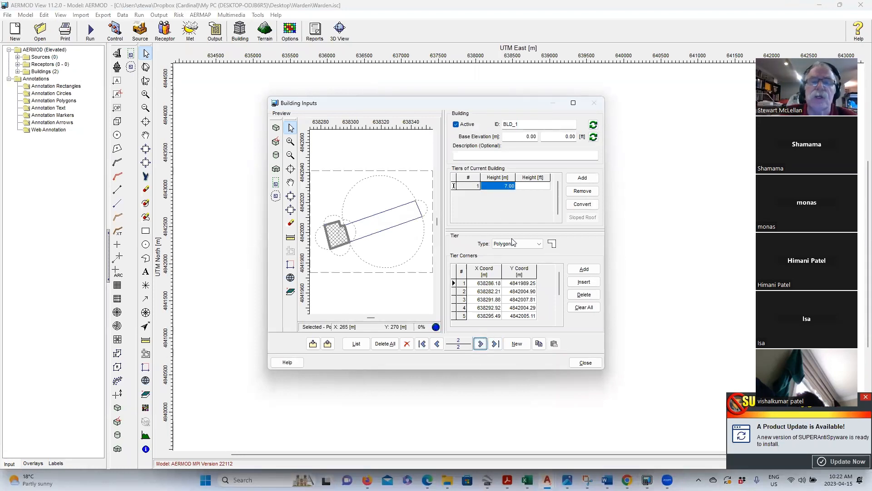
pyautogui.write('5')
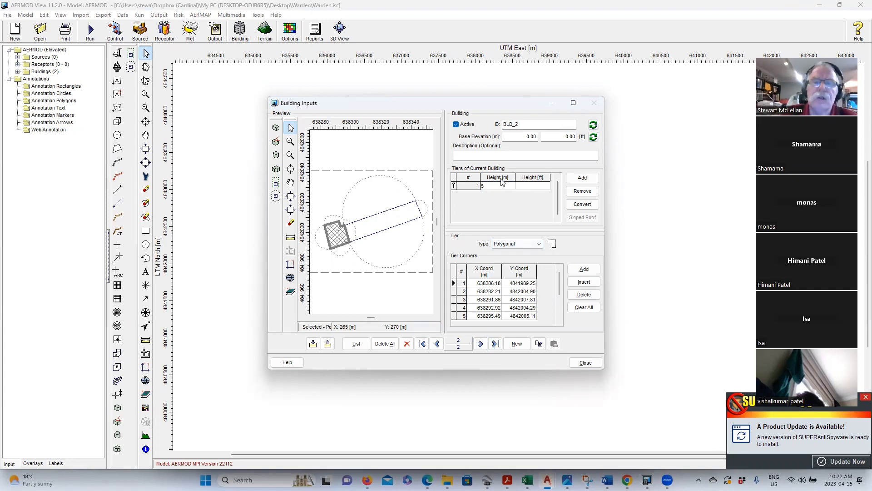
pyautogui.click(480, 344)
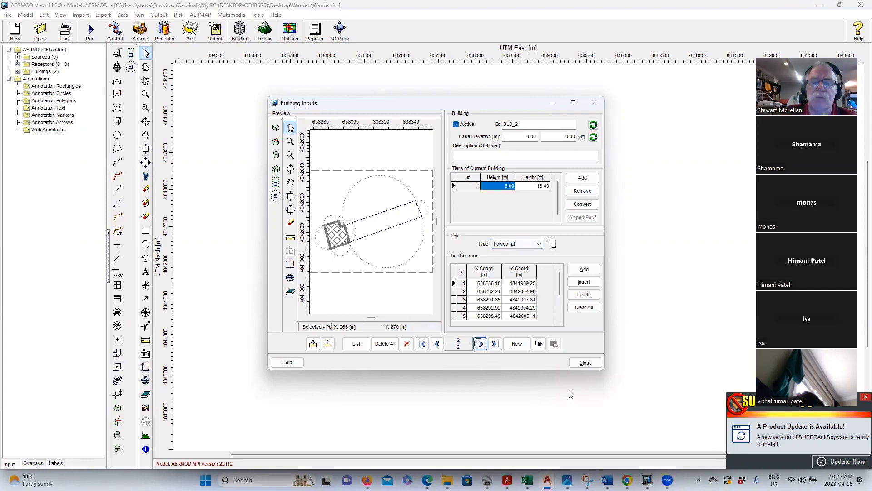
pyautogui.click(595, 366)
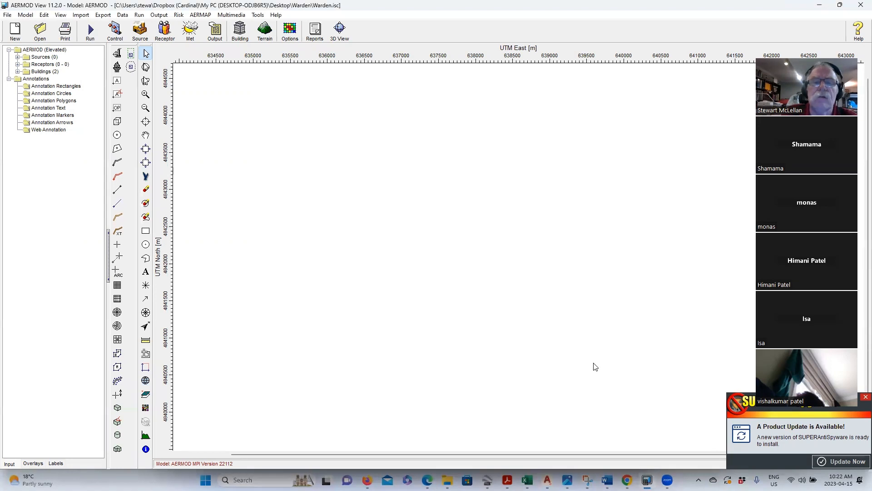
pyautogui.scroll(3, 549, 278)
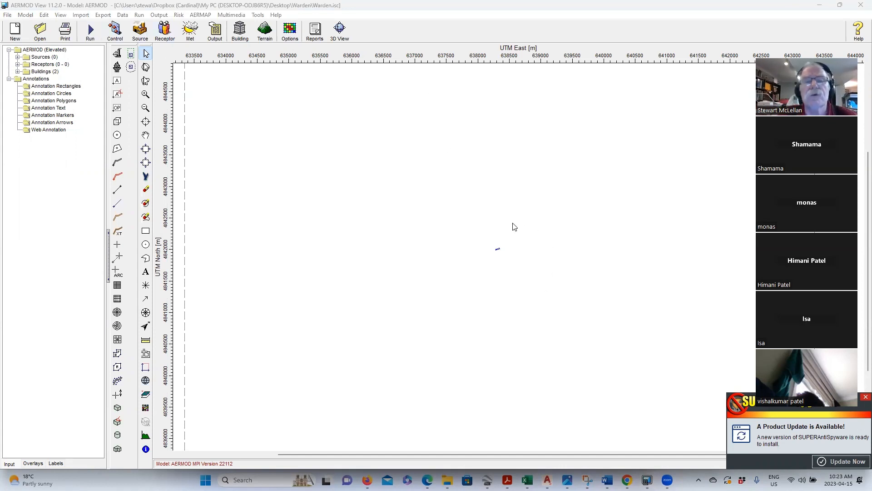
pyautogui.scroll(2, 508, 249)
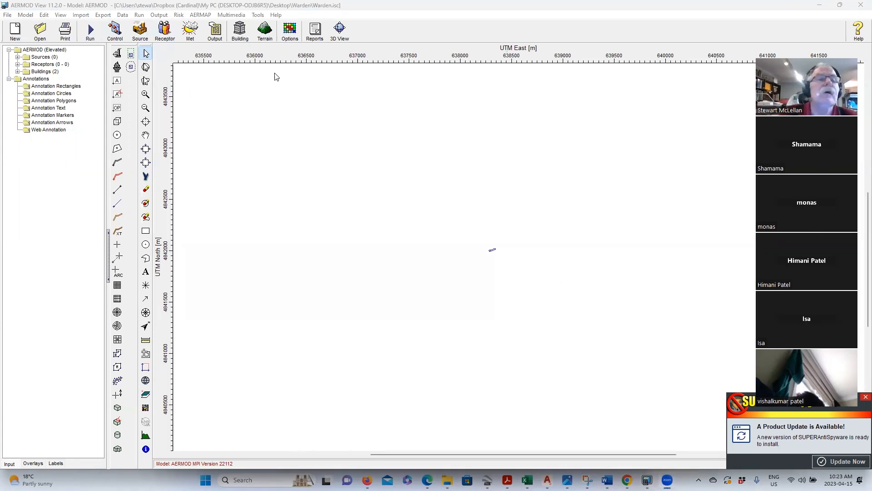
pyautogui.click(241, 32)
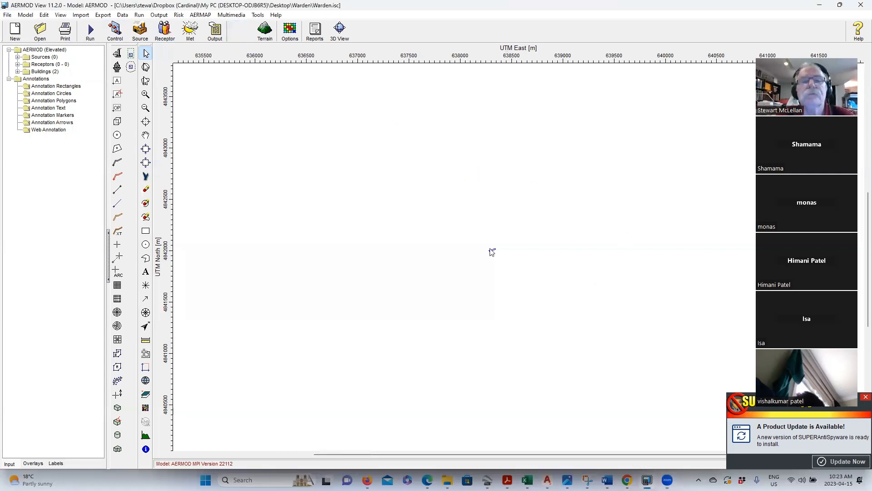
pyautogui.click(583, 366)
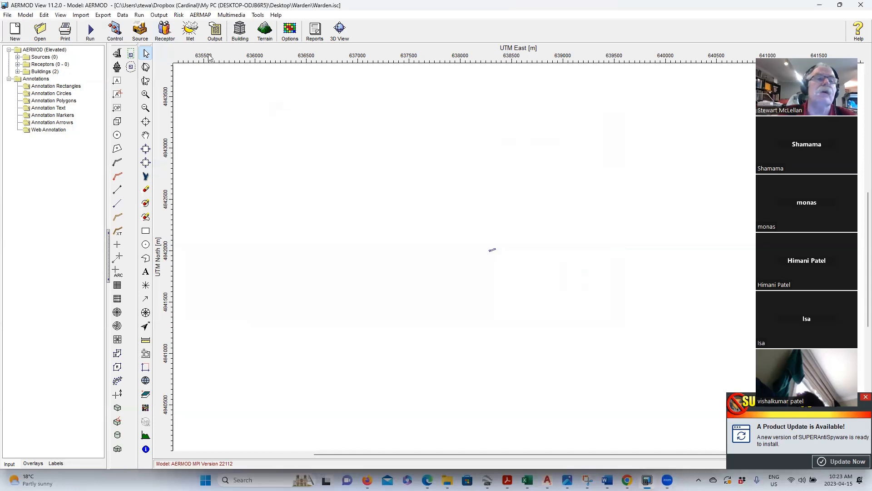
# - Export the buildings to Google Earth as Warden.kml with Site Domain Boundary unchecked
pyautogui.click(340, 30)
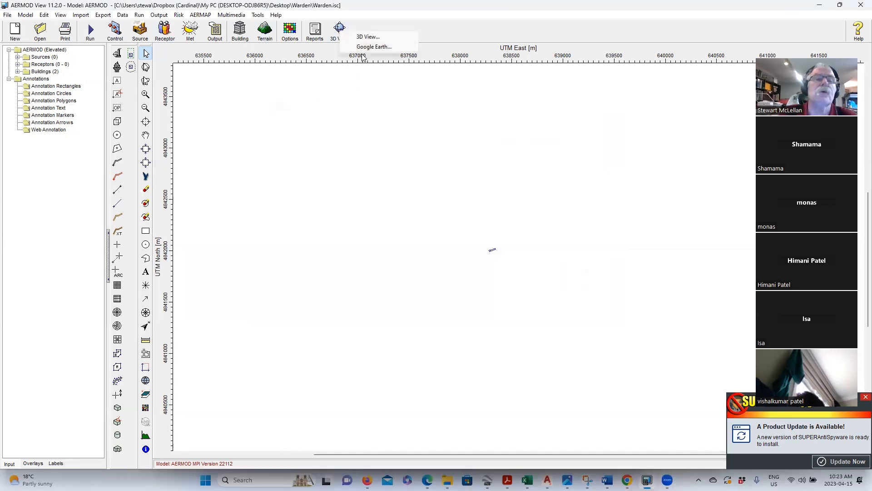
pyautogui.click(374, 46)
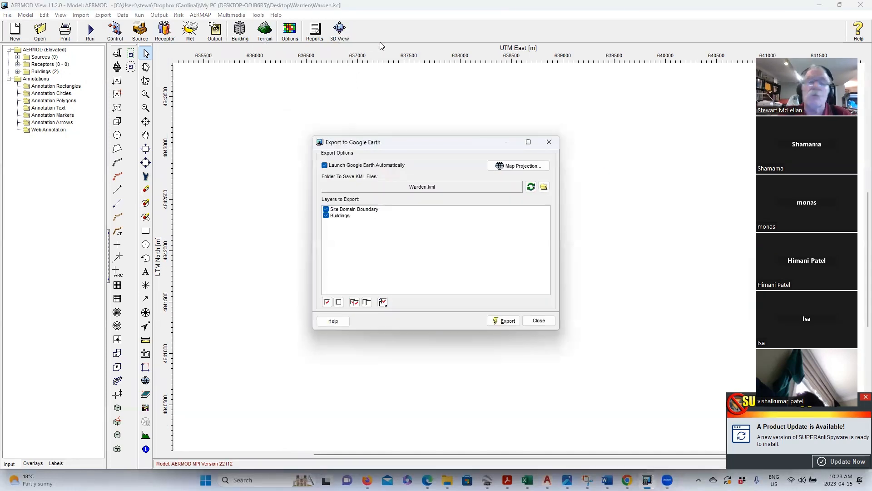
pyautogui.click(326, 209)
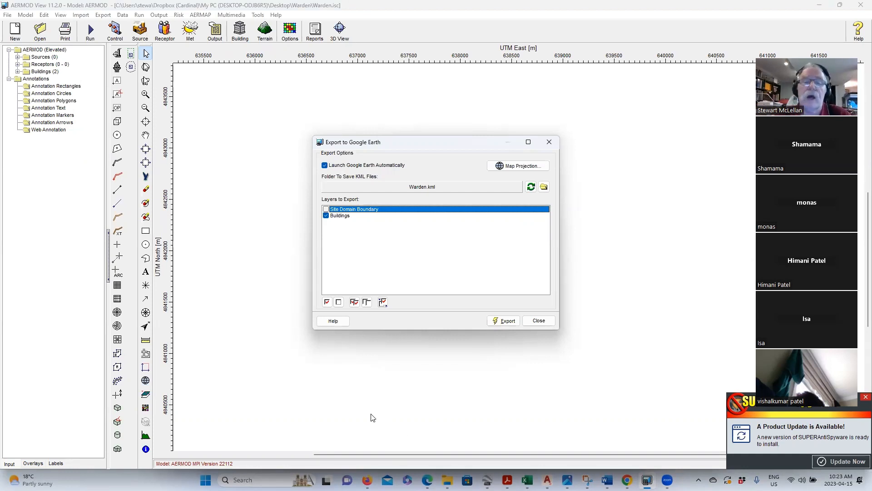
pyautogui.click(503, 321)
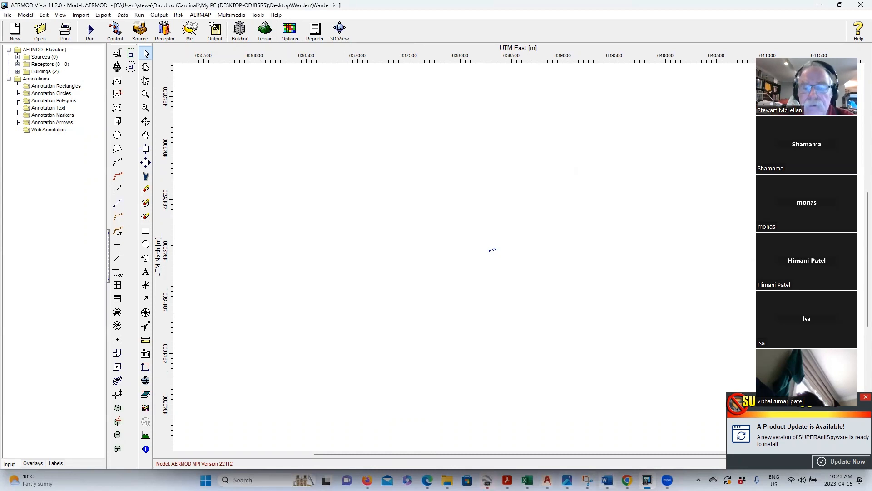
# - Run the Google Earth export of the buildings a second time
pyautogui.moveTo(608, 480)
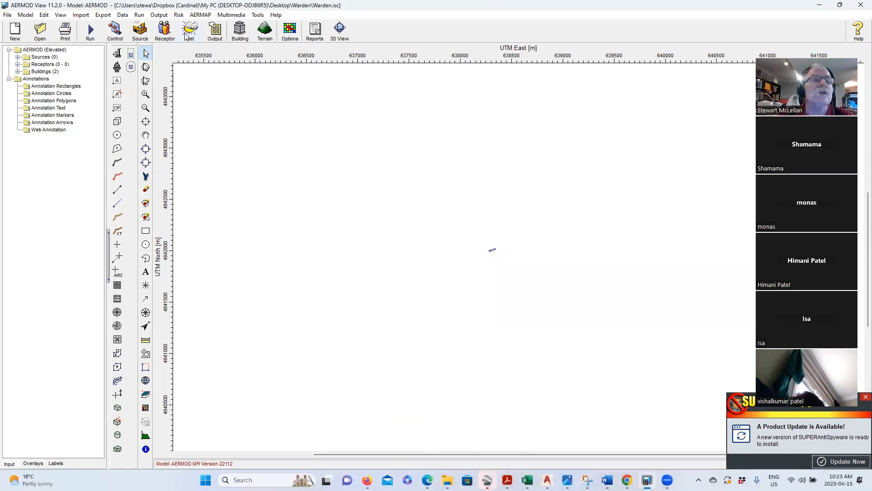
pyautogui.click(341, 34)
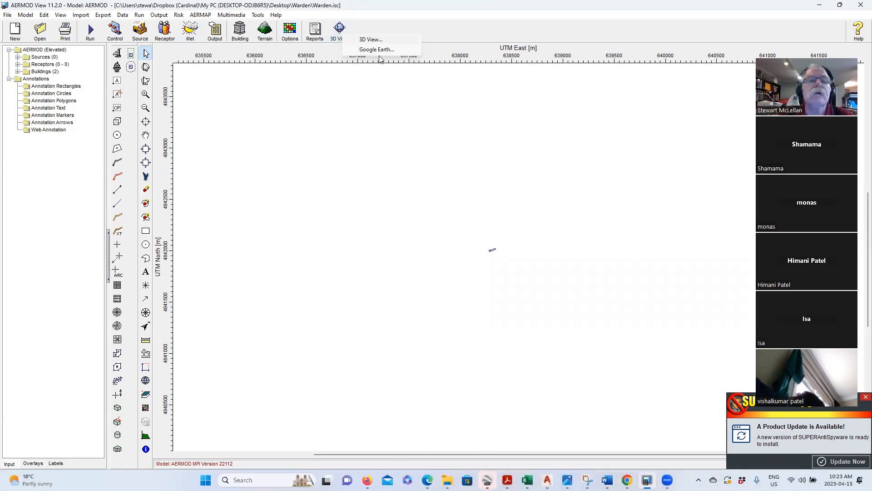
pyautogui.click(377, 49)
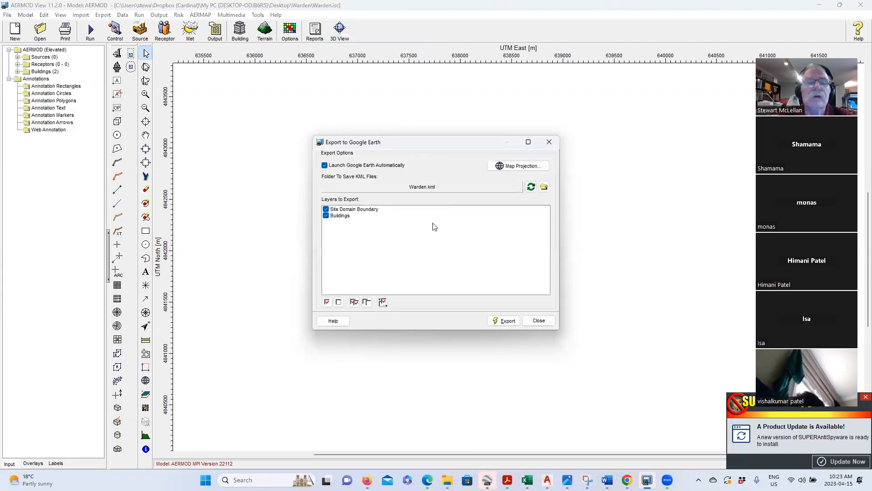
pyautogui.click(329, 211)
pyautogui.click(504, 321)
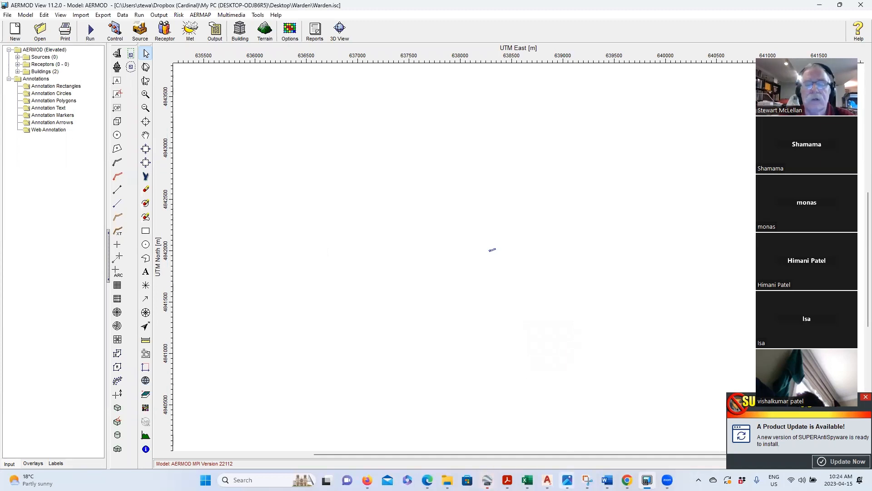
# - In Google Earth, dismiss the reload prompt and measure a 3.75 m ruler line by the building
pyautogui.click(488, 479)
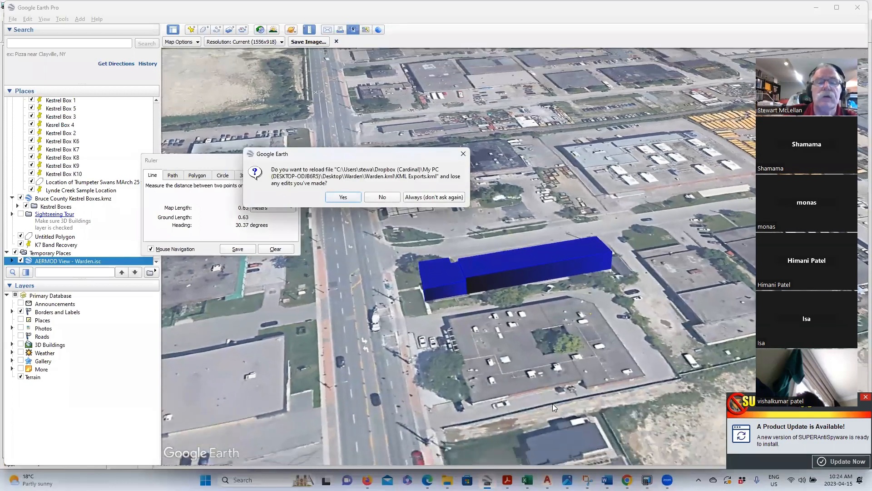
pyautogui.click(464, 153)
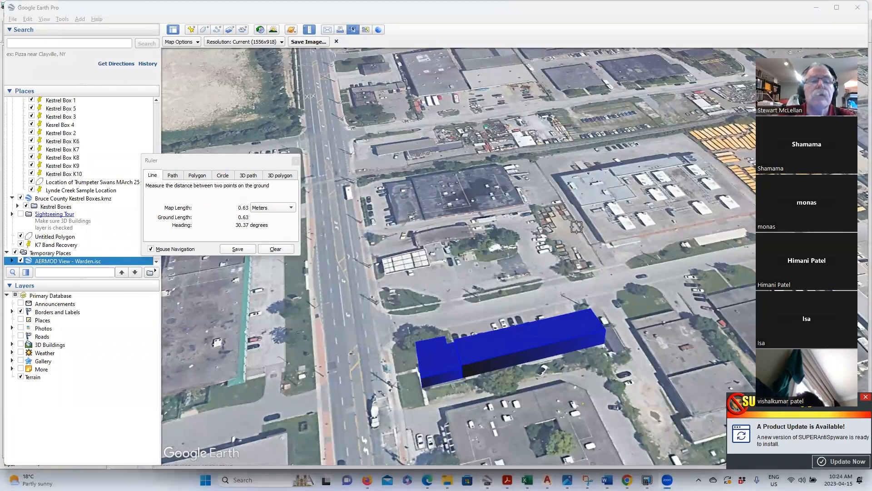
pyautogui.click(560, 228)
pyautogui.click(577, 234)
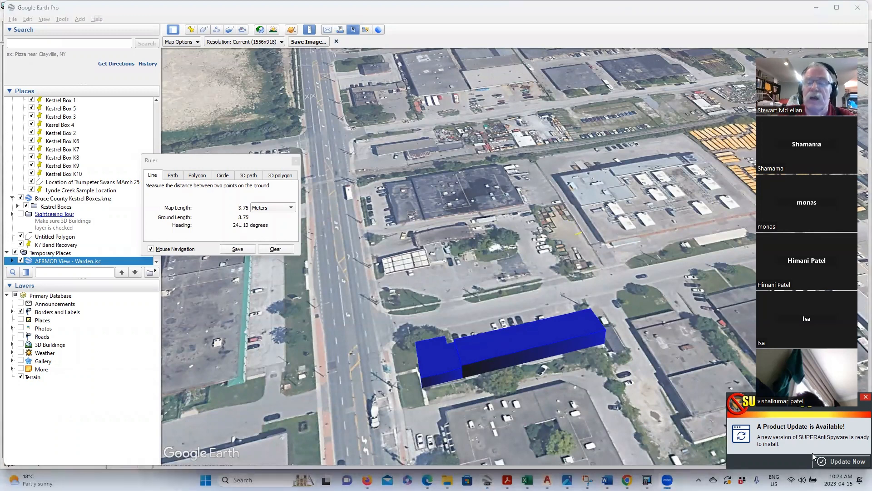
# - Dismiss the update notification and close the Save Image toolbar and the Ruler dialog
pyautogui.click(768, 38)
pyautogui.moveTo(807, 53); pyautogui.dragTo(87, 3)
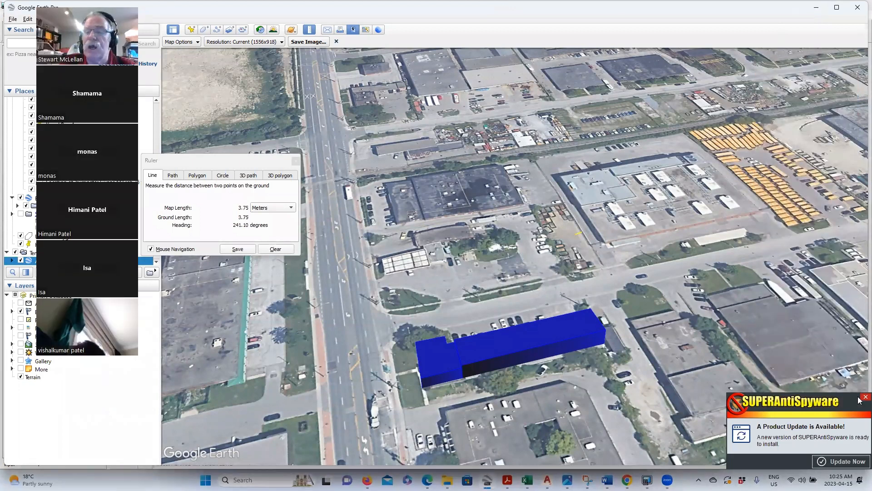
pyautogui.click(864, 397)
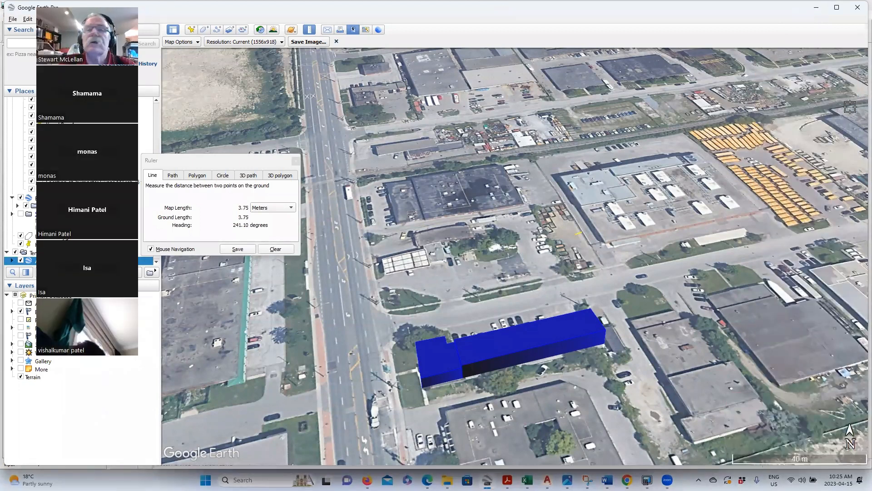
pyautogui.click(336, 41)
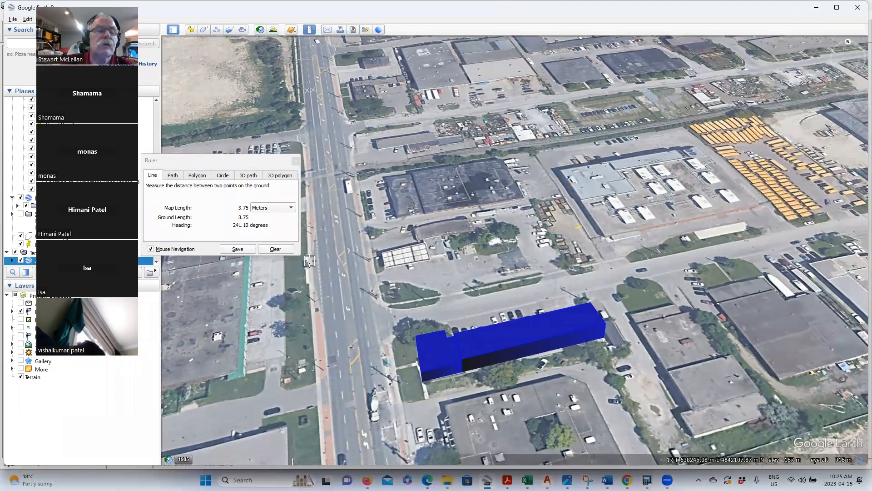
pyautogui.click(296, 162)
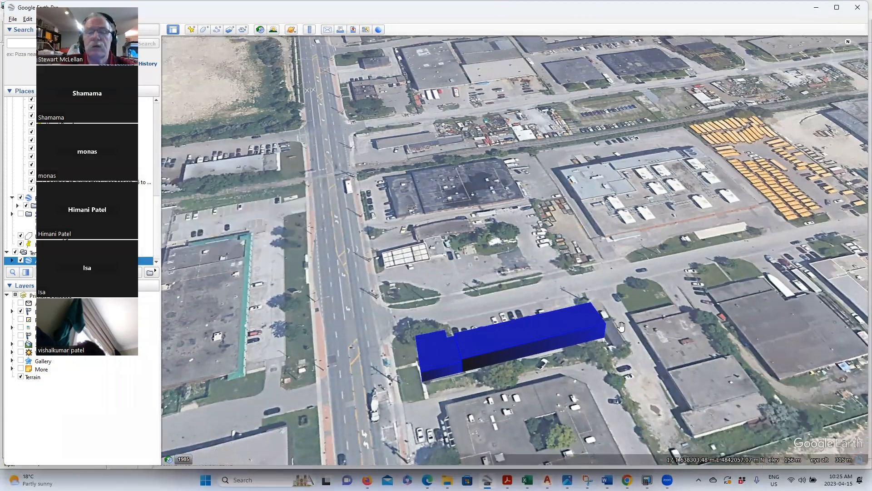
pyautogui.scroll(-2, 743, 362)
pyautogui.moveTo(853, 113)
pyautogui.moveTo(849, 114); pyautogui.dragTo(456, 320)
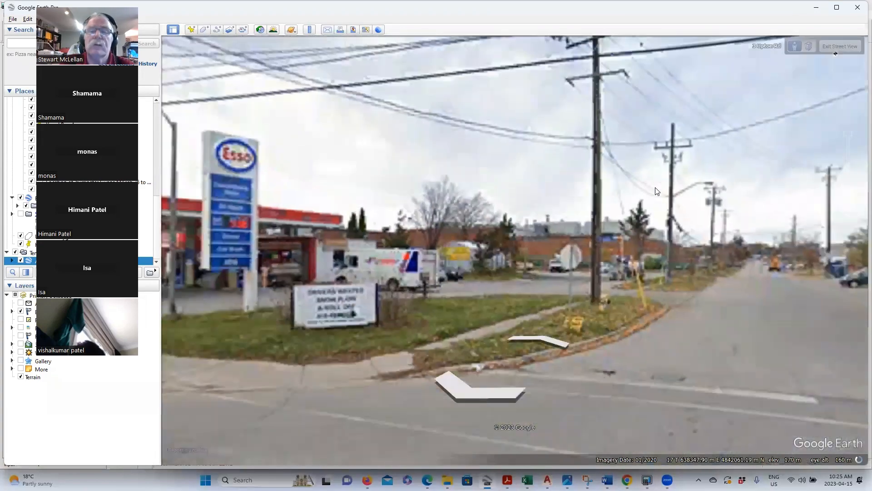
pyautogui.moveTo(656, 191); pyautogui.dragTo(357, 180)
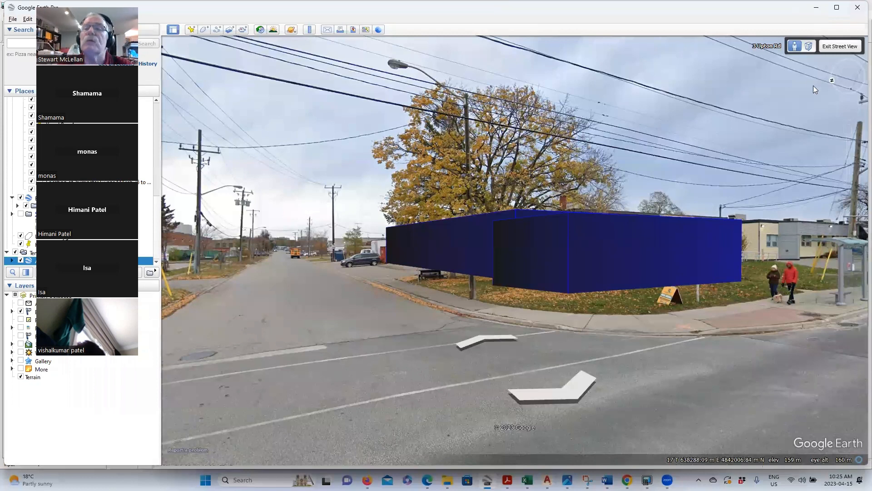
pyautogui.moveTo(833, 79); pyautogui.dragTo(849, 64)
pyautogui.click(844, 48)
pyautogui.scroll(-6, 487, 205)
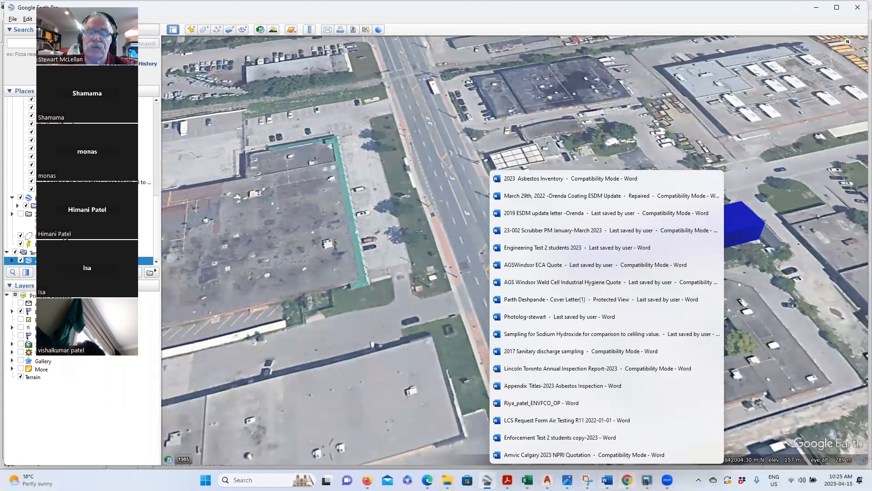
pyautogui.moveTo(647, 481)
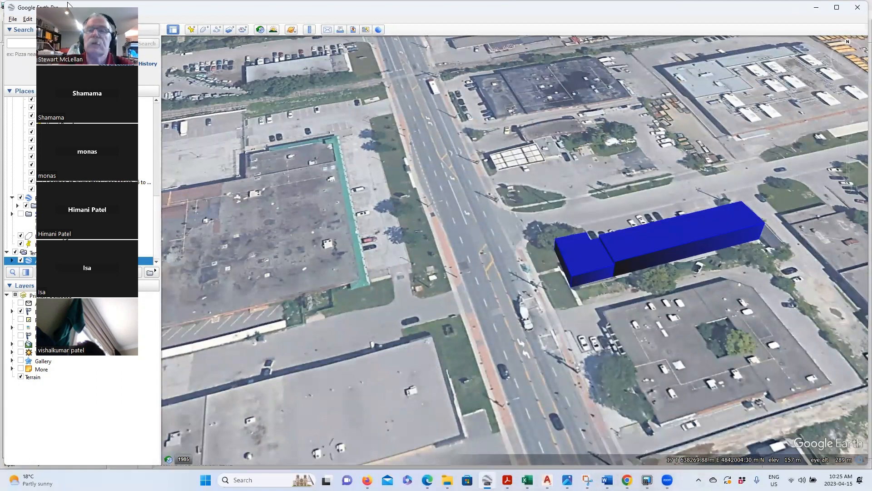
pyautogui.moveTo(104, 11); pyautogui.dragTo(758, 33)
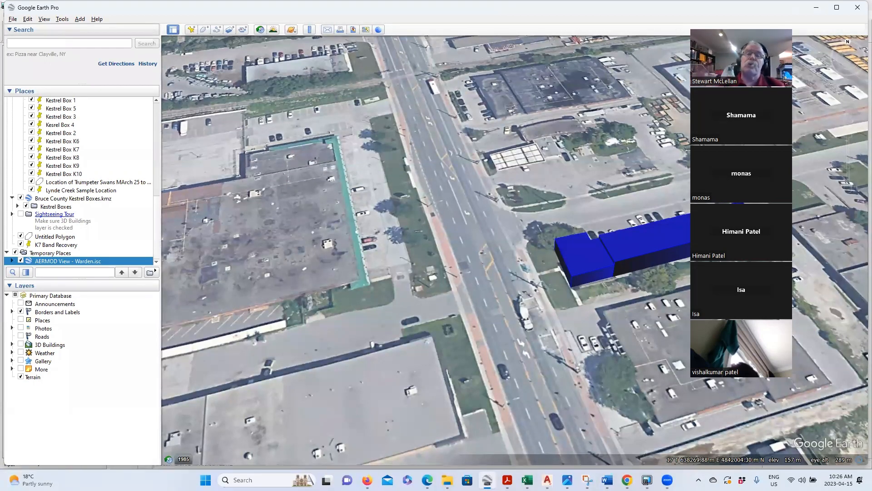
pyautogui.moveTo(819, 73)
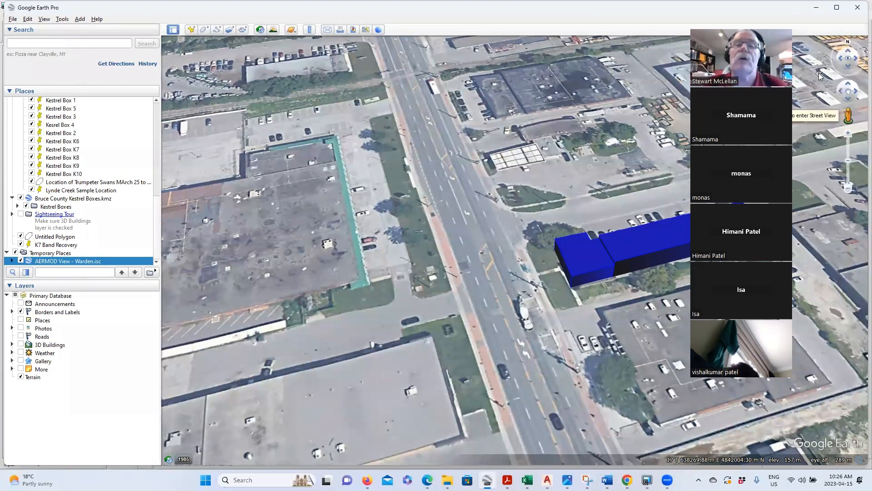